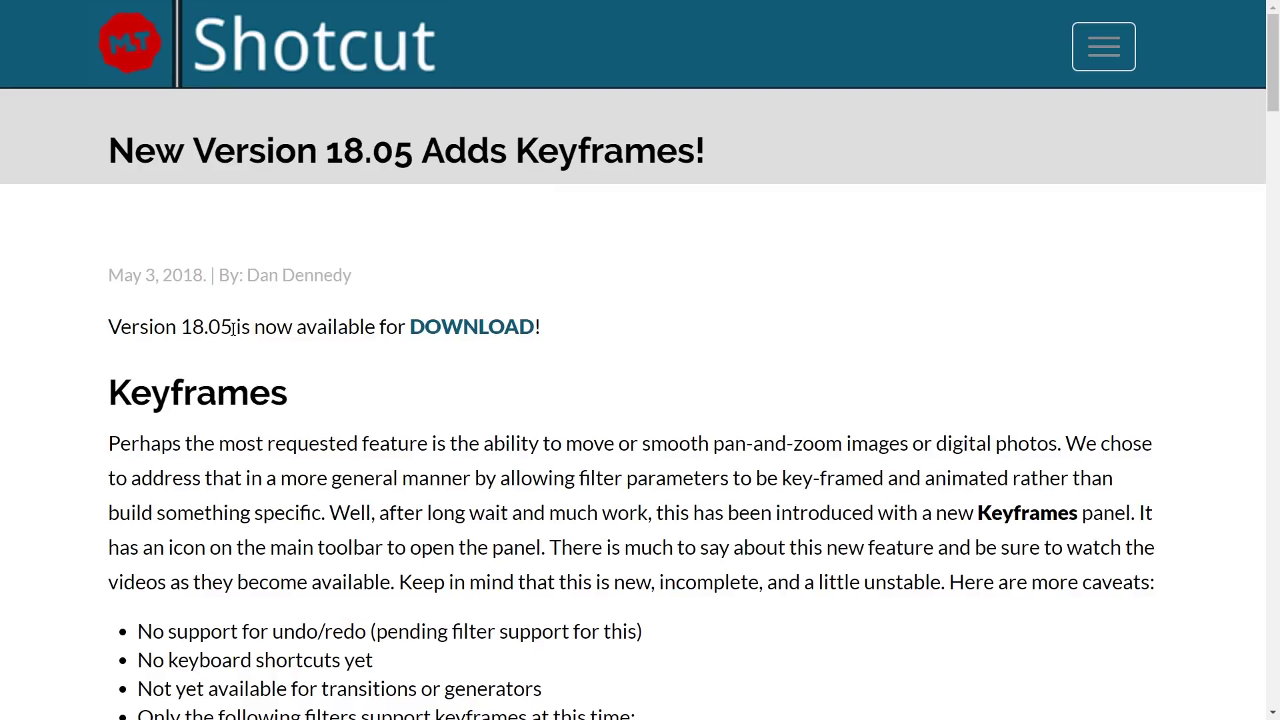
Review the Keyframes section of the version 18.05 release notes, focusing on which filters support keyframes.
double_click(171, 384)
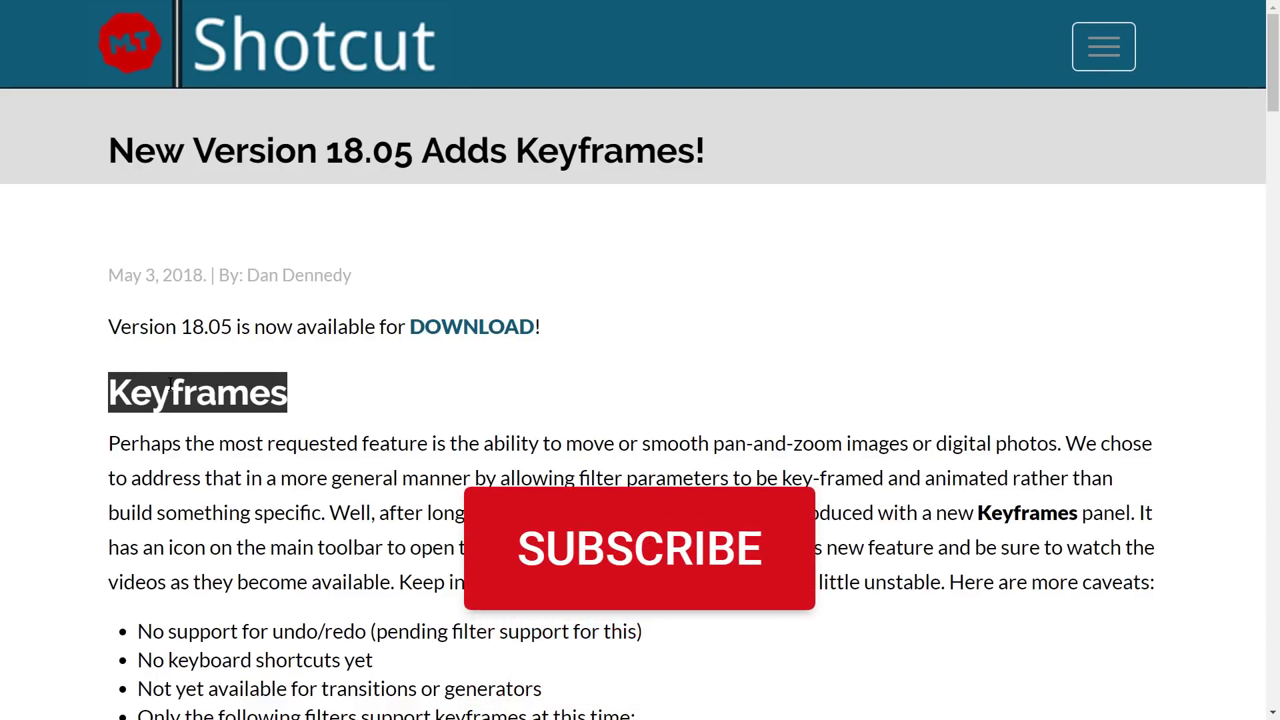
scroll(170, 387, down, 5)
scroll(552, 368, up, 5)
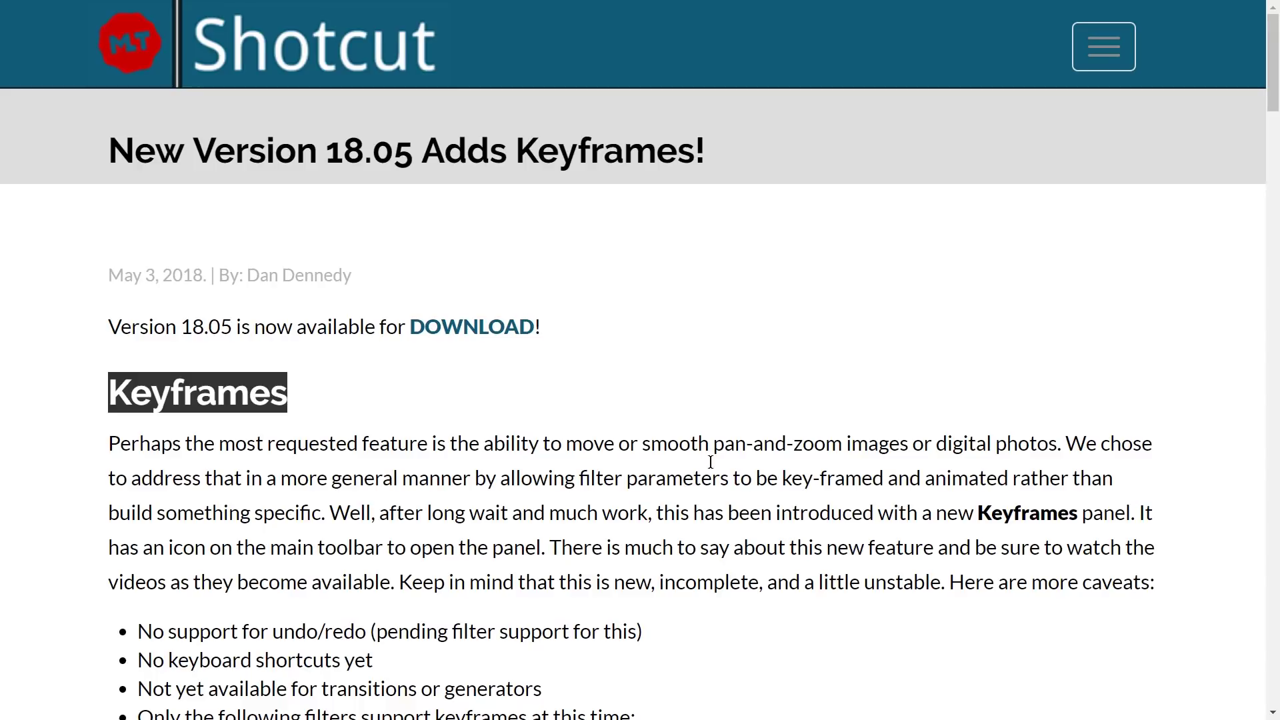
scroll(701, 460, down, 5)
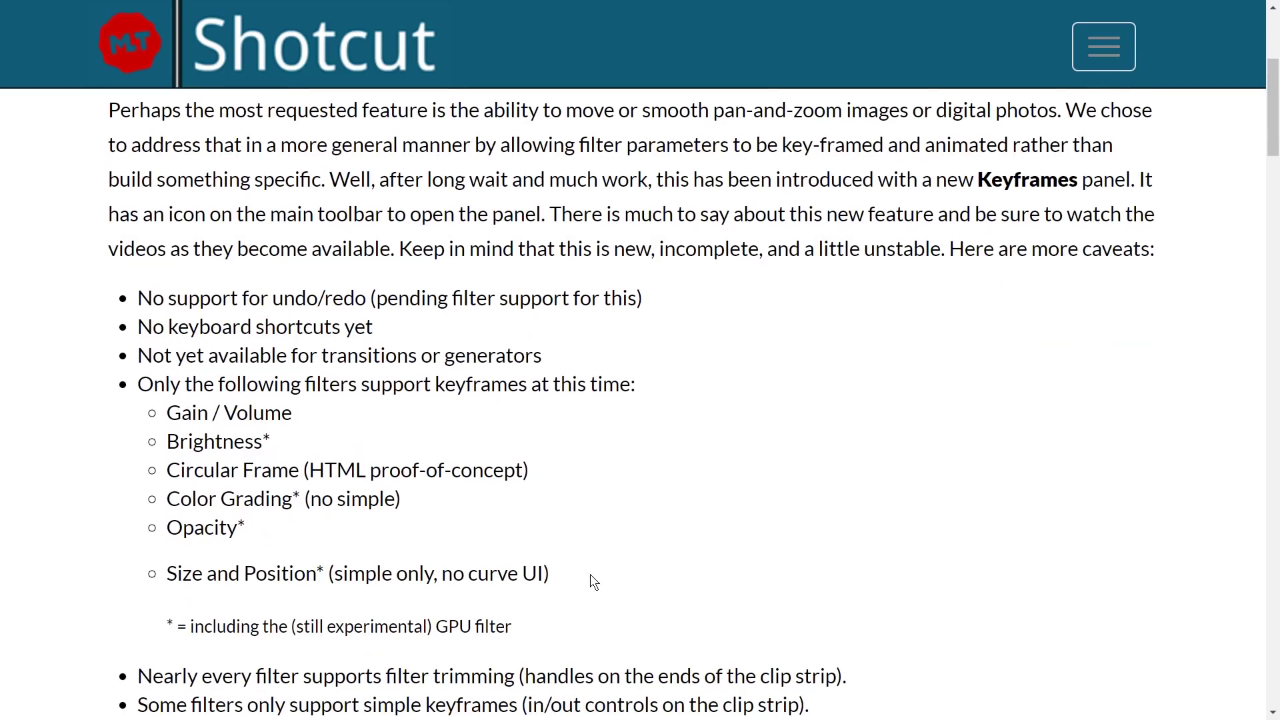
drag(589, 571, 158, 422)
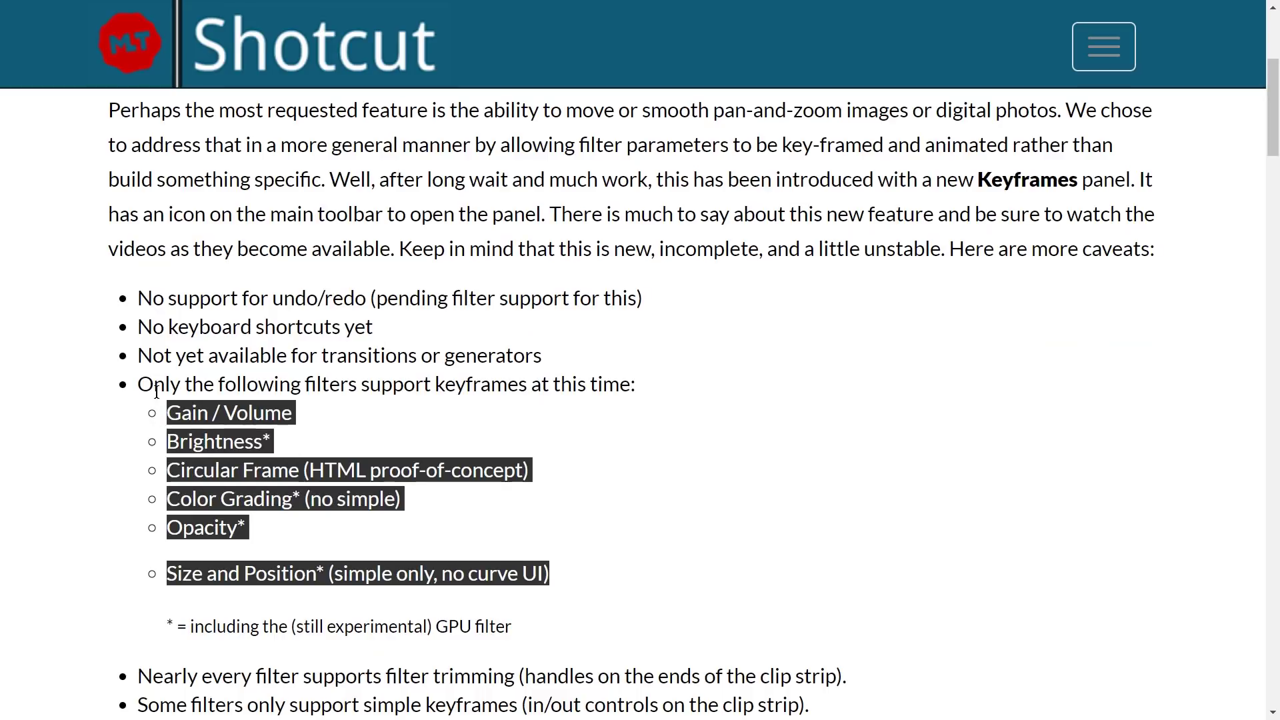
triple_click(201, 414)
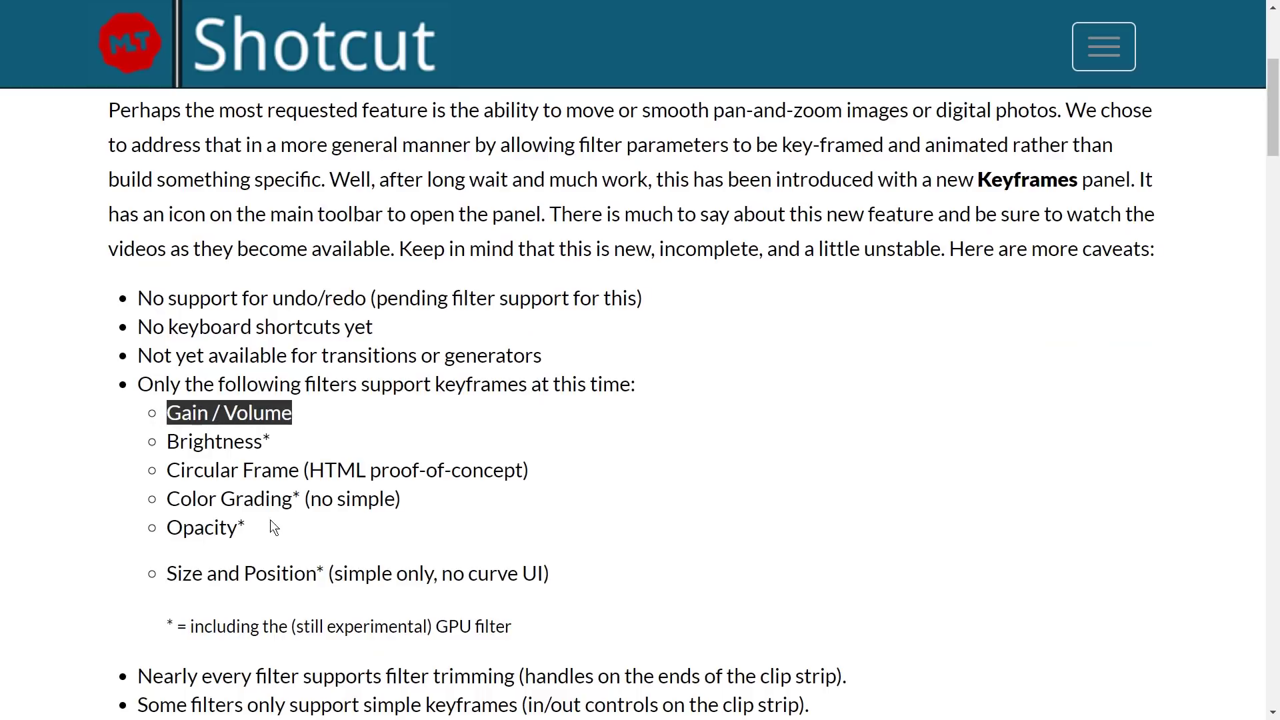
double_click(205, 571)
drag(204, 571, 314, 573)
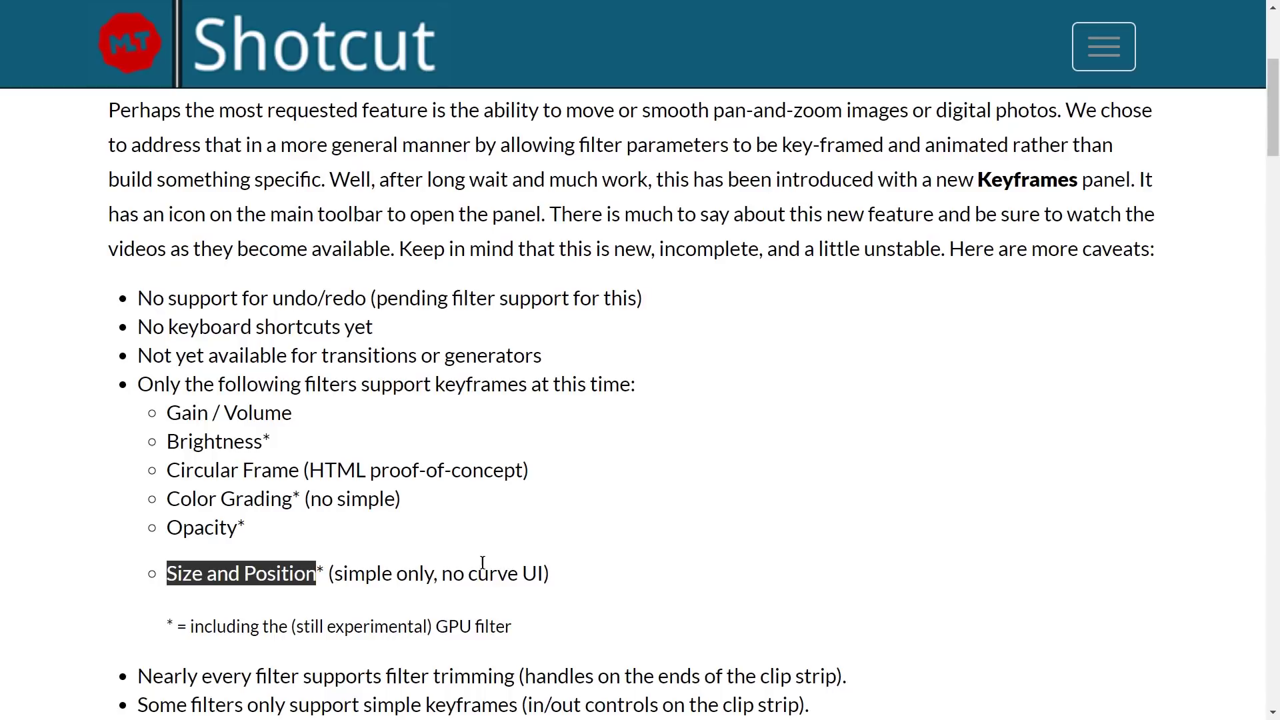
click(590, 572)
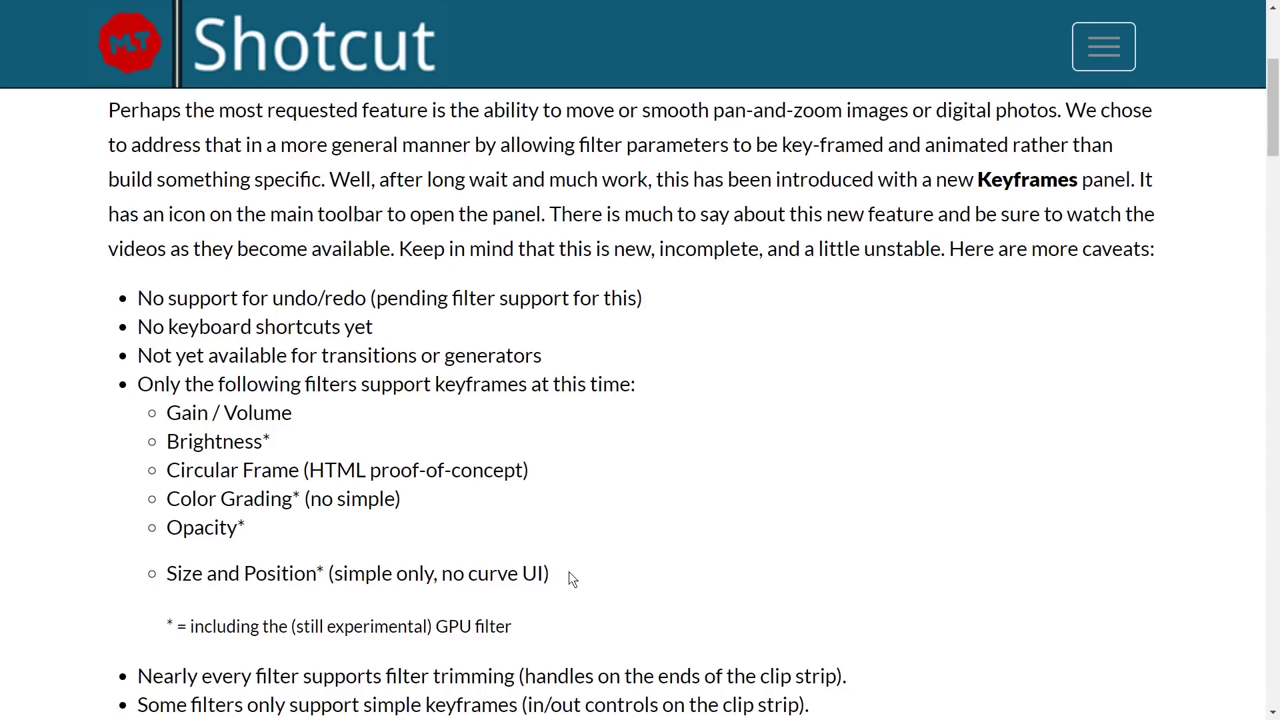
drag(568, 579, 157, 427)
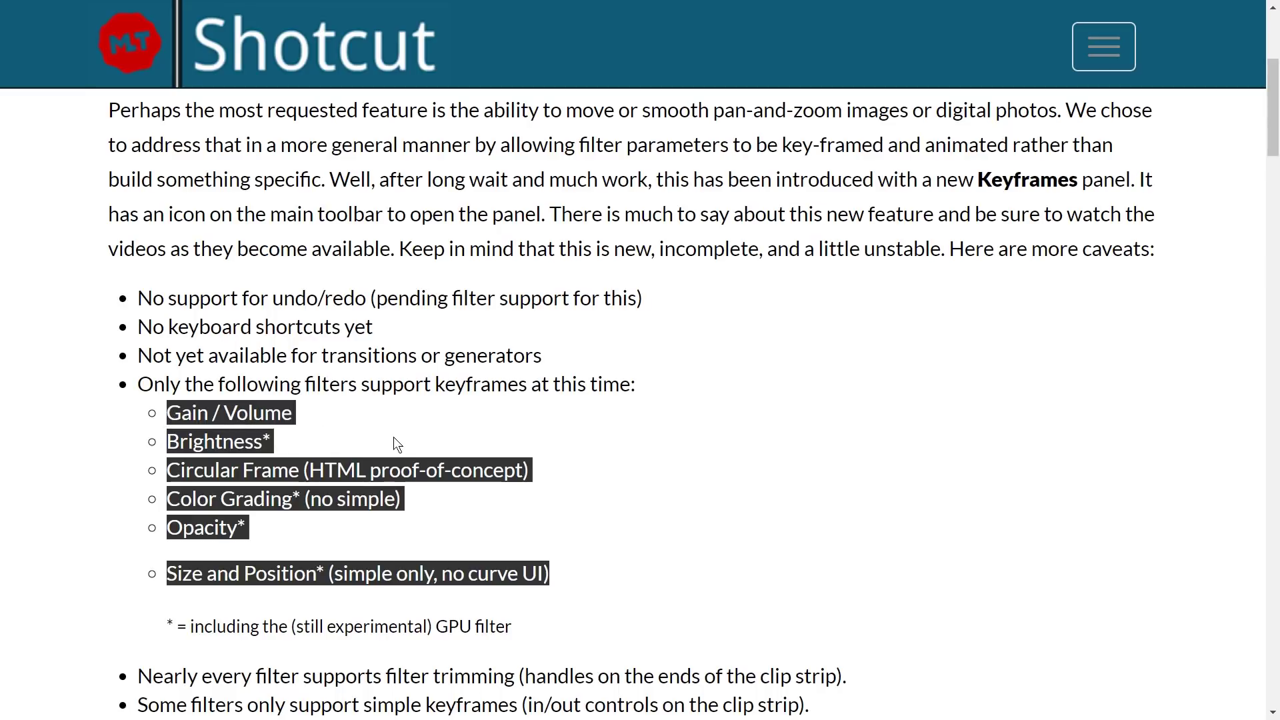
Look through the simple and advanced keyframe screenshots and the 5.1 Surround Sound section of the release notes.
scroll(394, 438, down, 12)
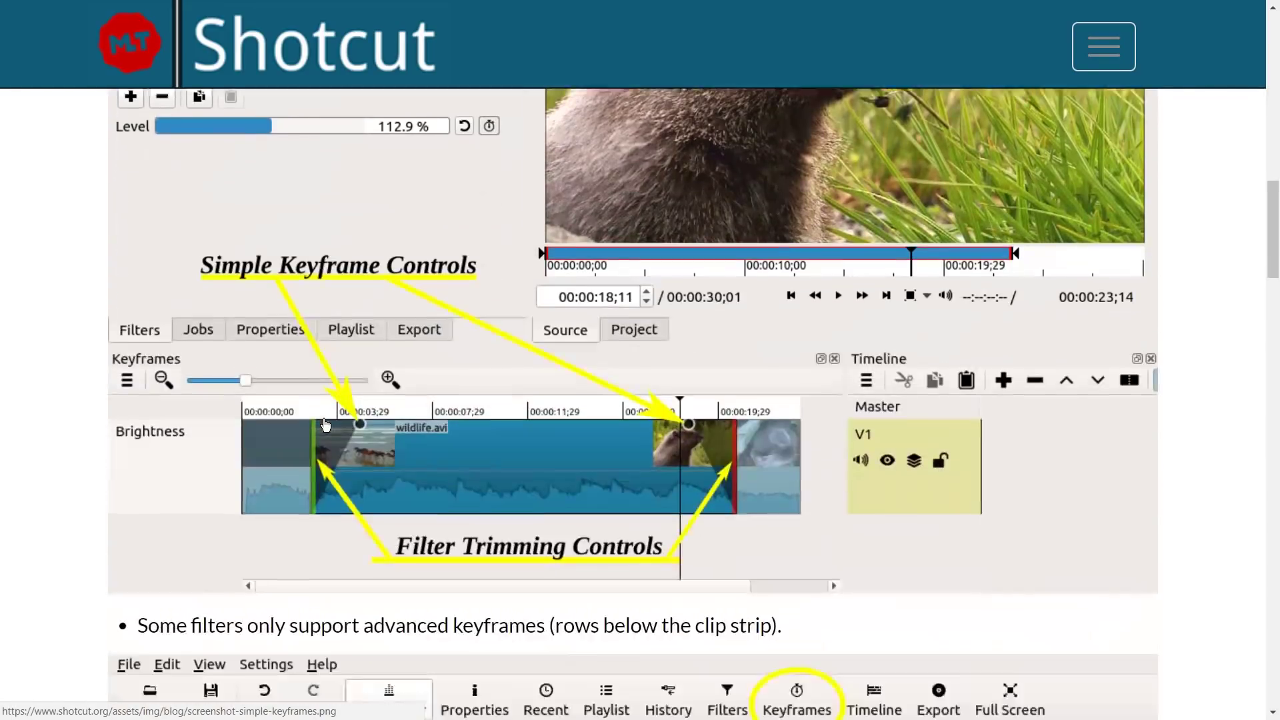
scroll(326, 425, down, 10)
scroll(326, 425, up, 5)
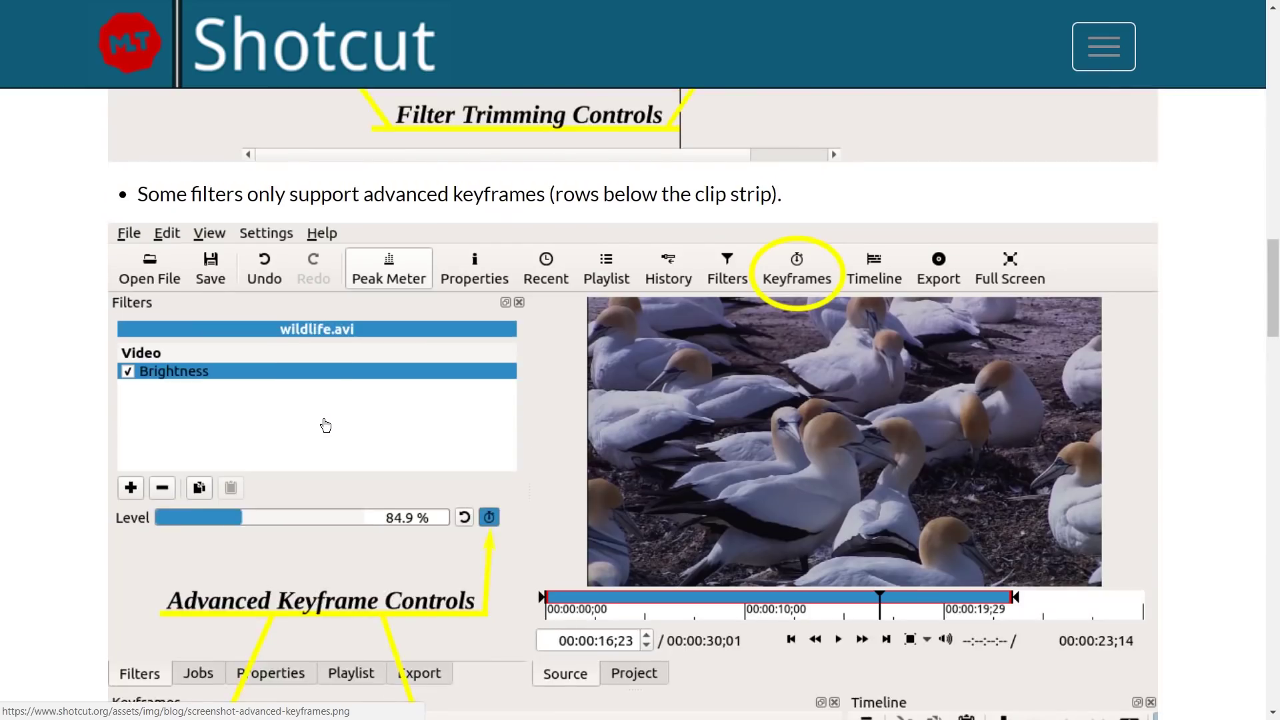
scroll(326, 425, down, 13)
scroll(323, 419, up, 1)
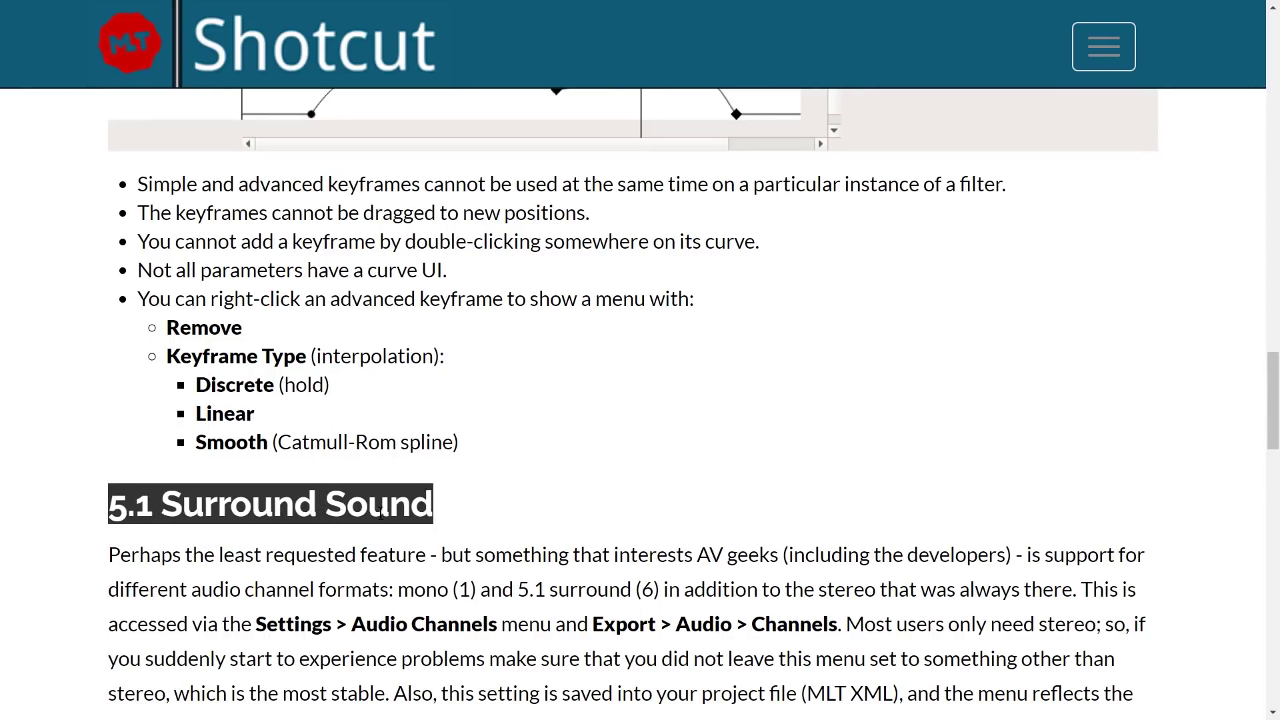
scroll(380, 514, down, 14)
scroll(383, 510, down, 7)
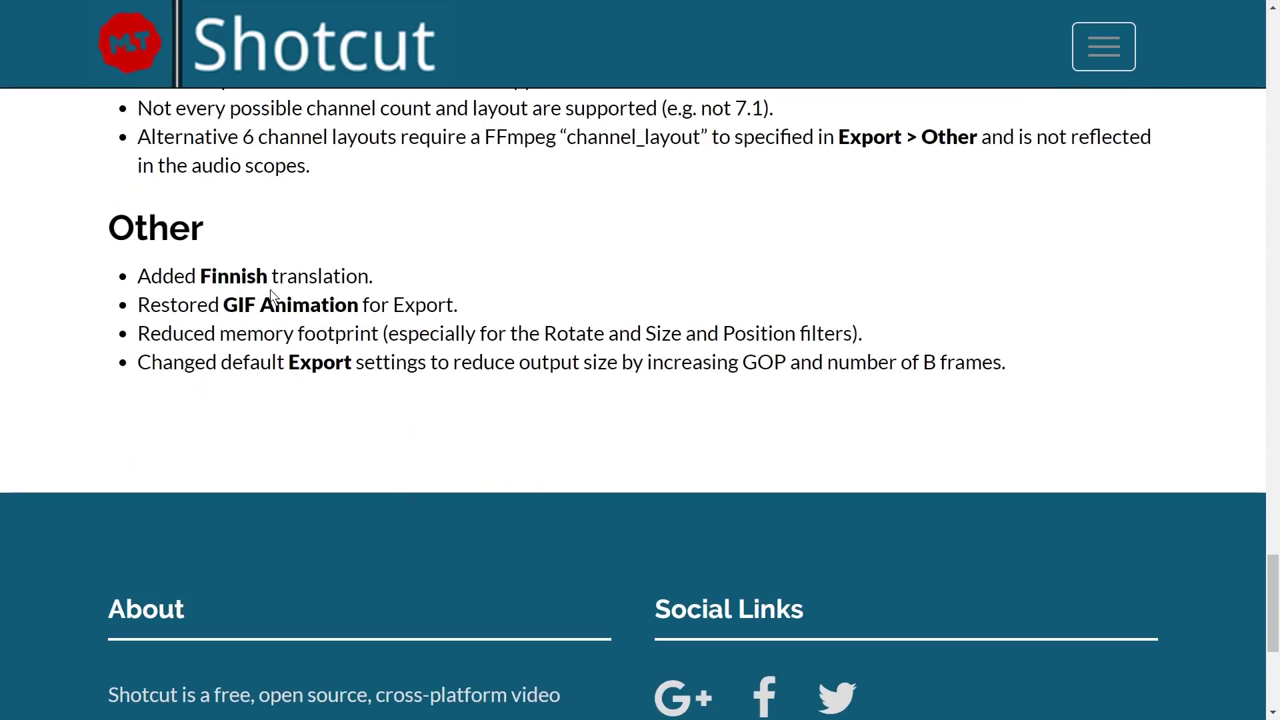
Examine the Other section's notes on GIF animation, memory footprint for Rotate and Size and Position, and default export settings.
double_click(238, 303)
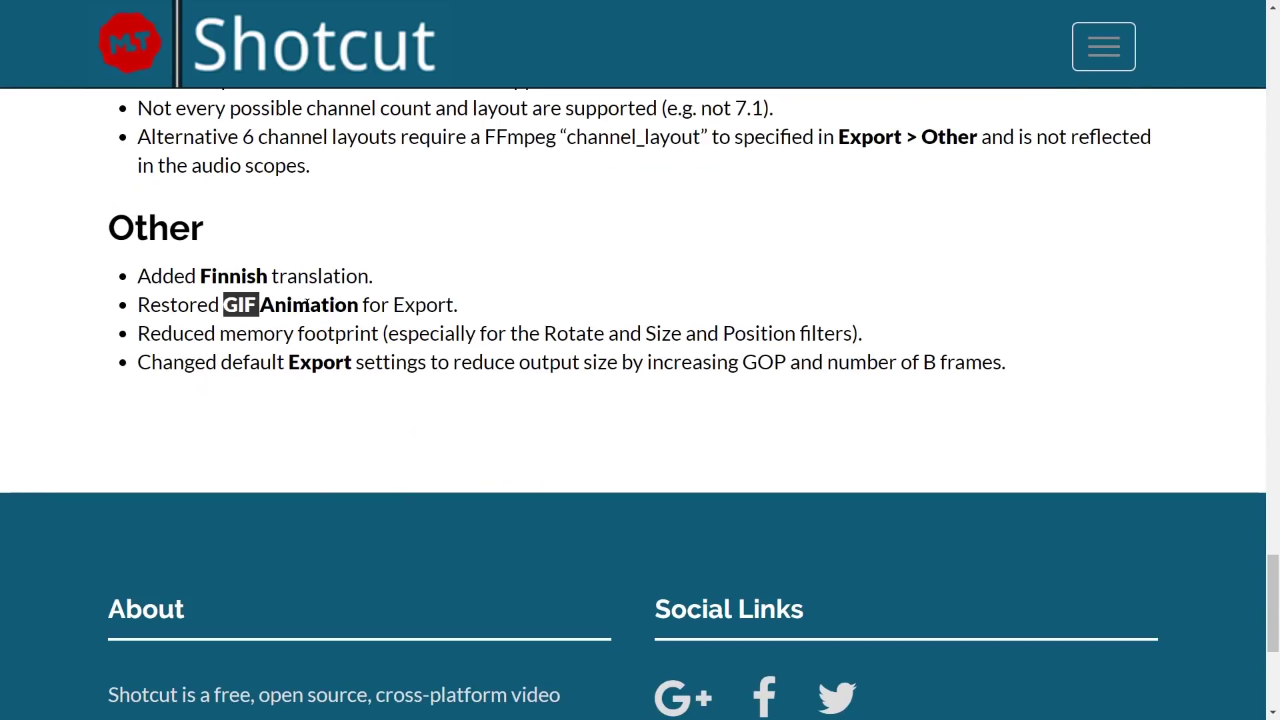
drag(167, 332, 378, 332)
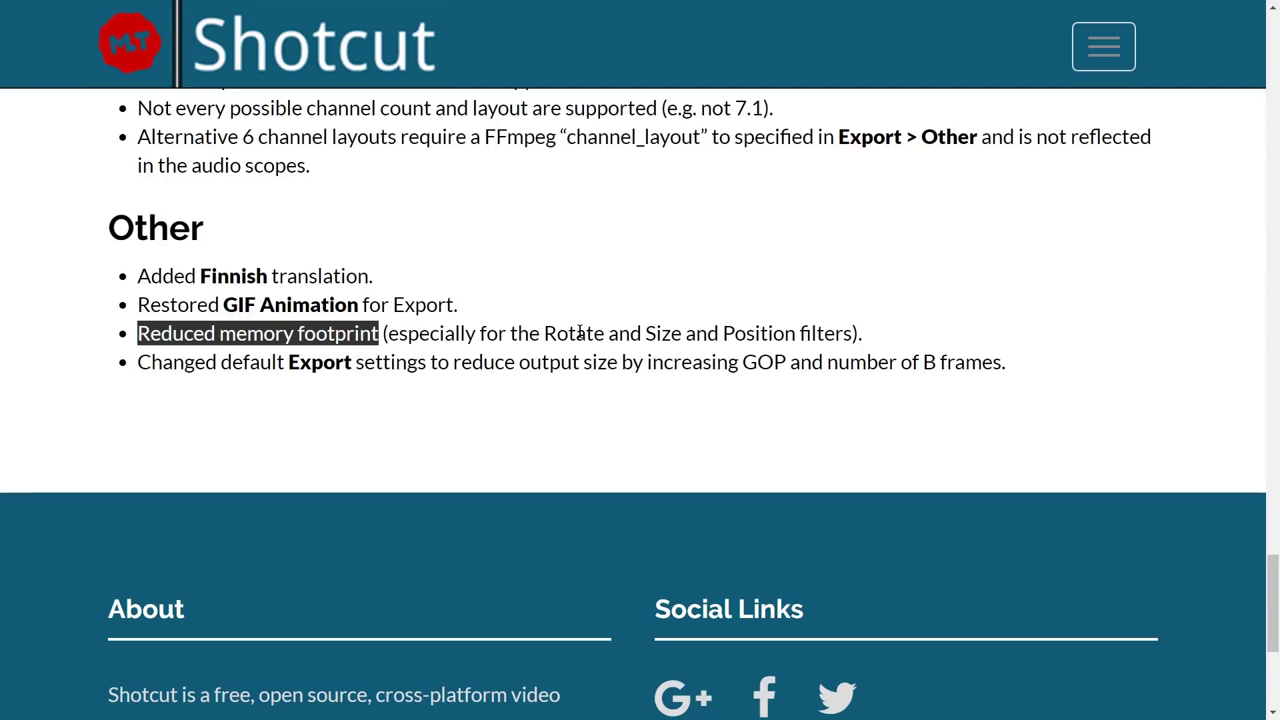
double_click(580, 332)
triple_click(664, 333)
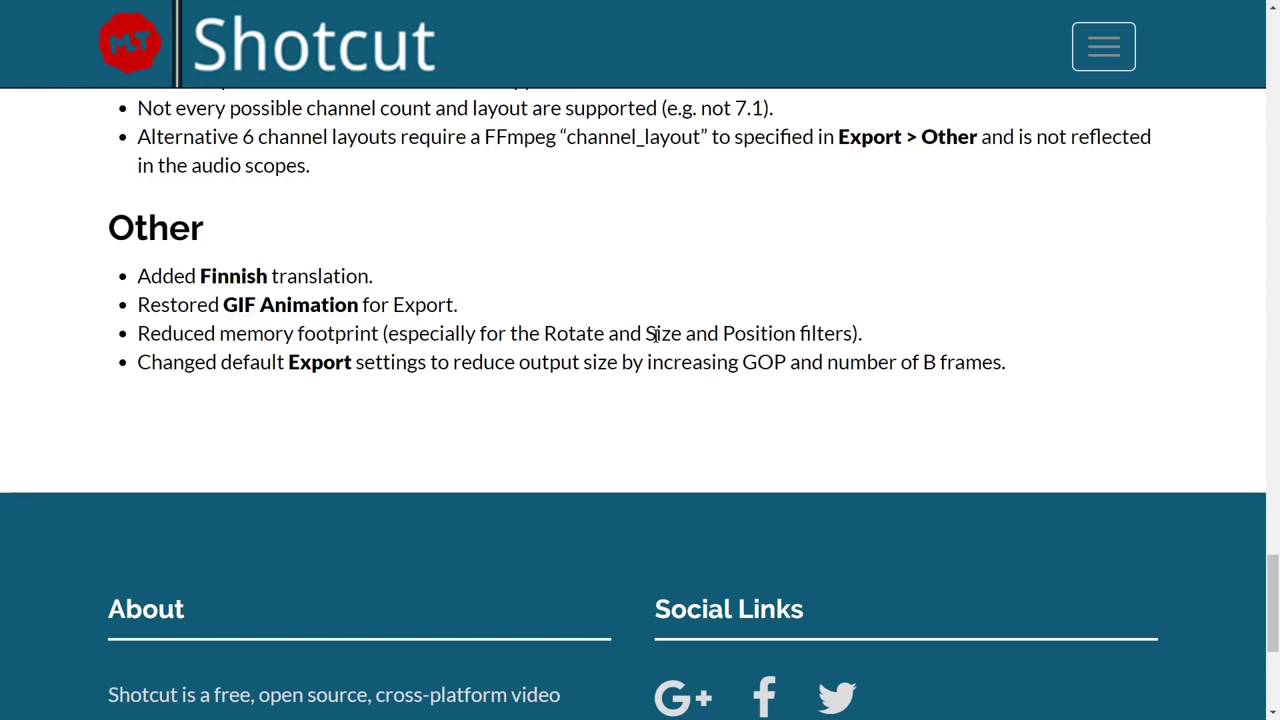
click(582, 337)
double_click(583, 337)
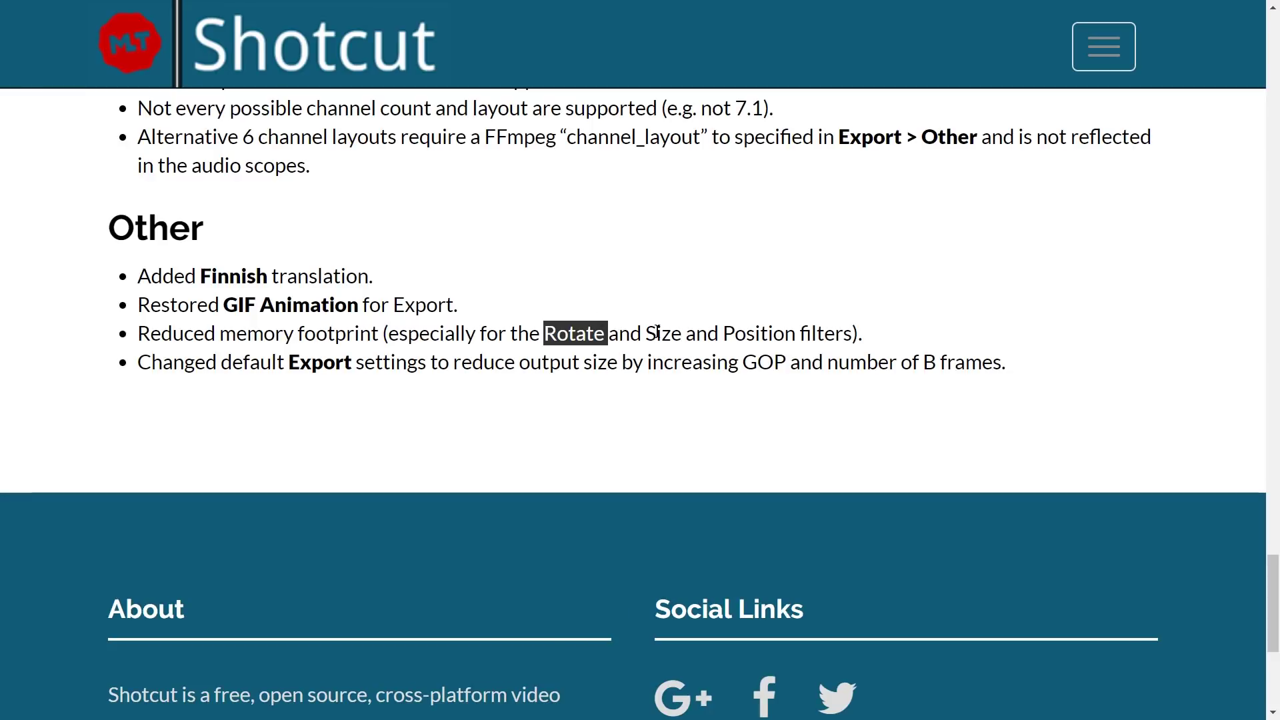
drag(657, 331, 728, 332)
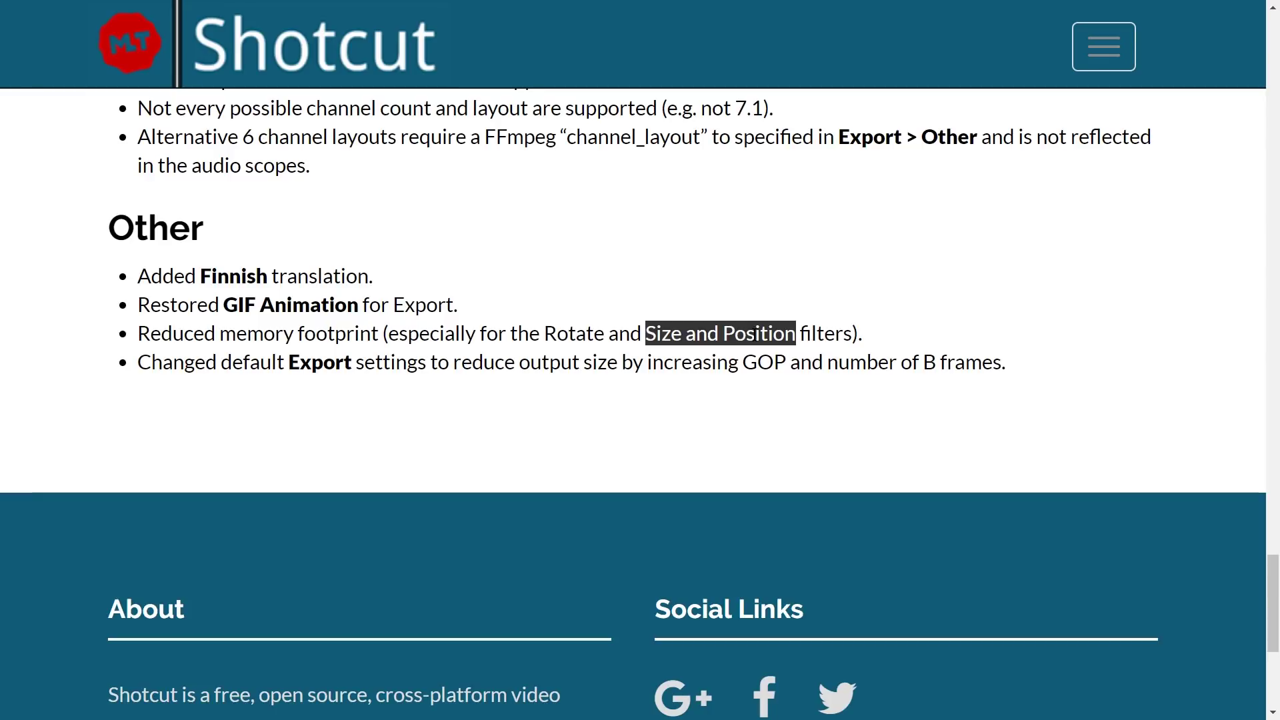
double_click(321, 364)
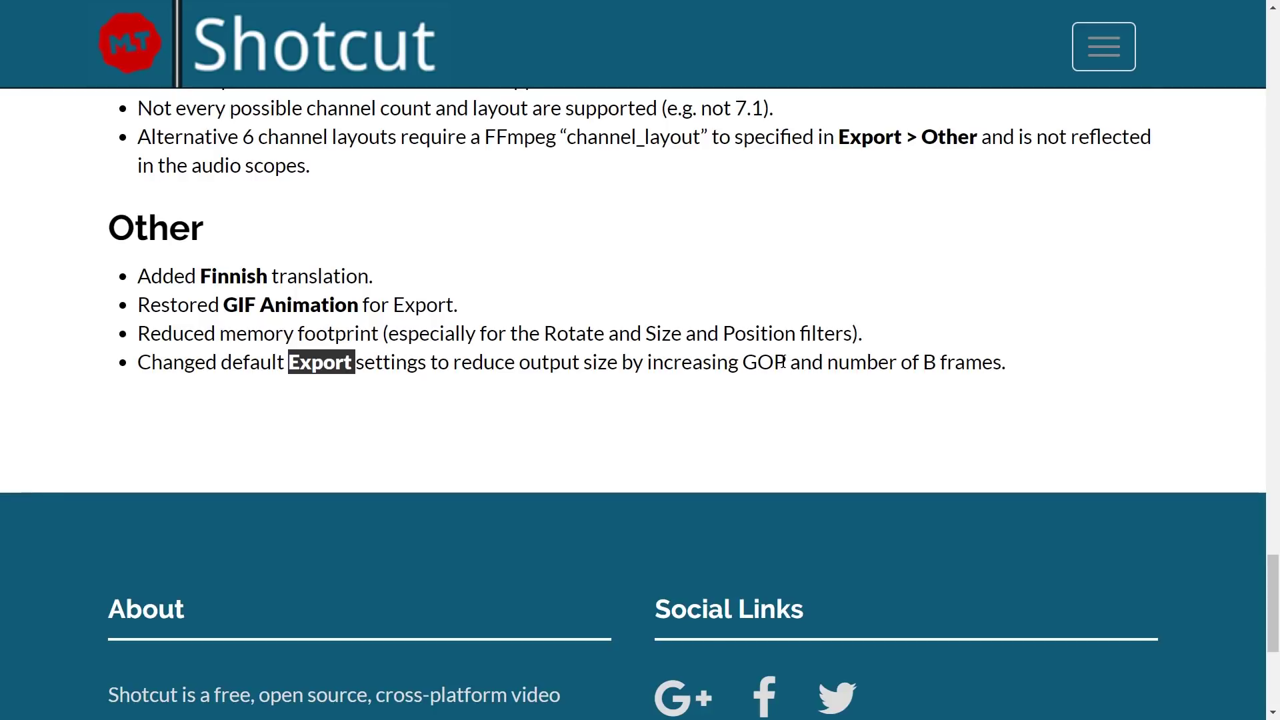
drag(742, 363, 1002, 364)
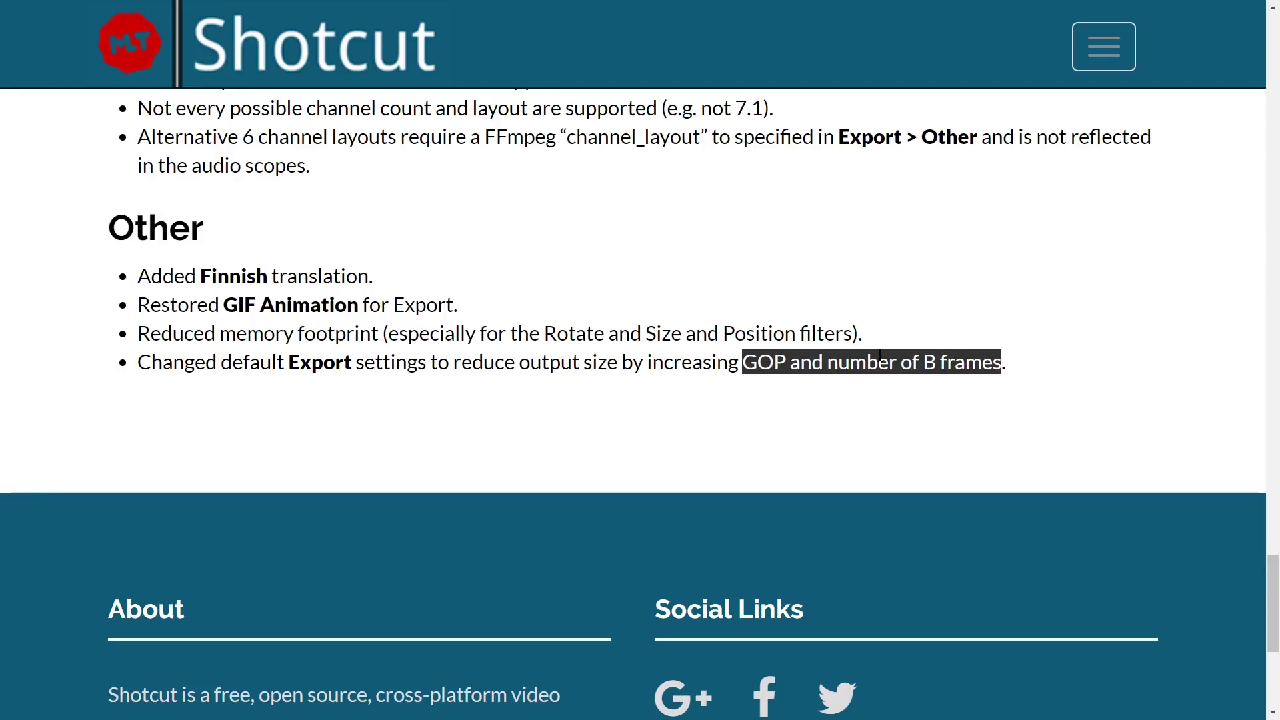
Return to the Shotcut download page and check the Windows, macOS and Linux download options for version 18.05.
key(Home)
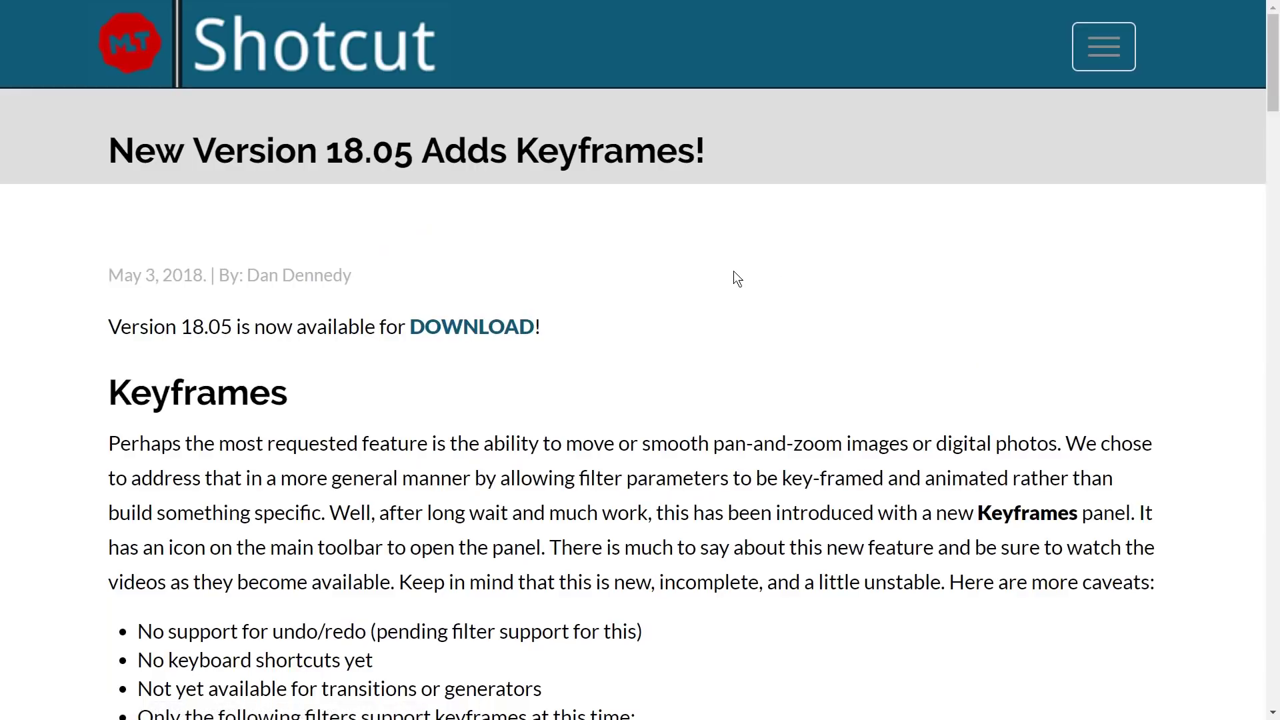
key(alt+Left)
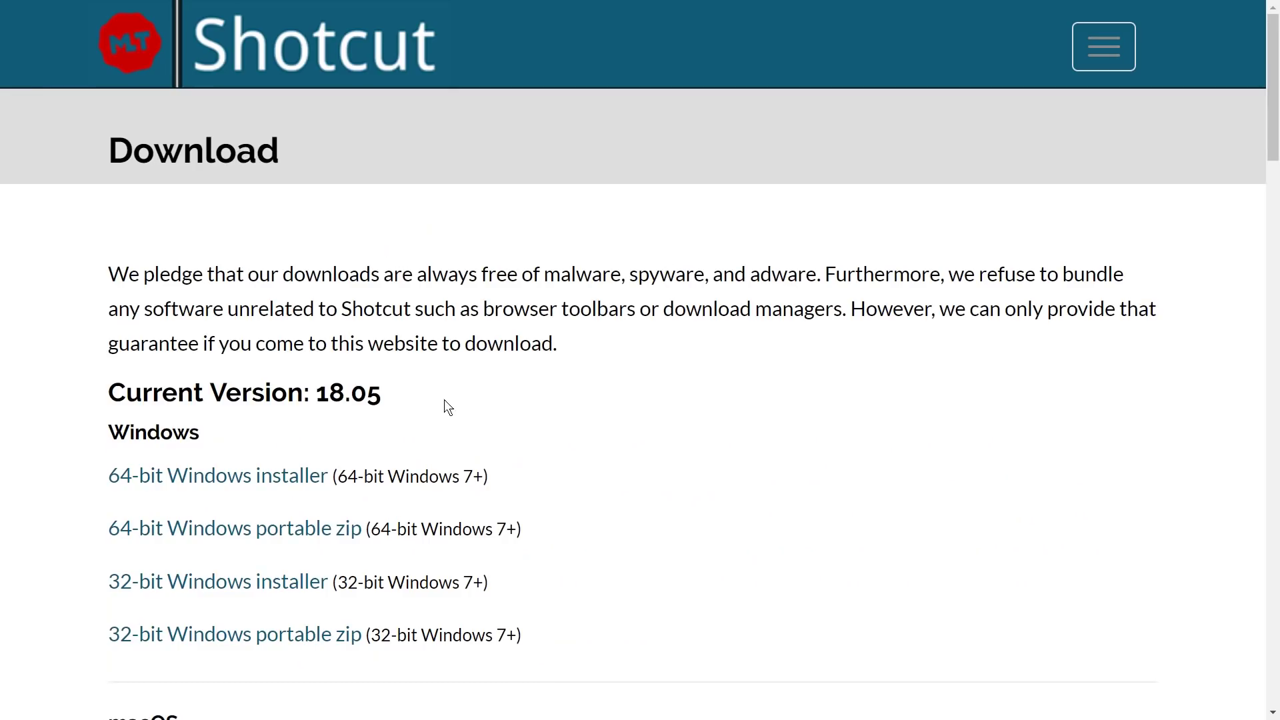
scroll(385, 408, down, 2)
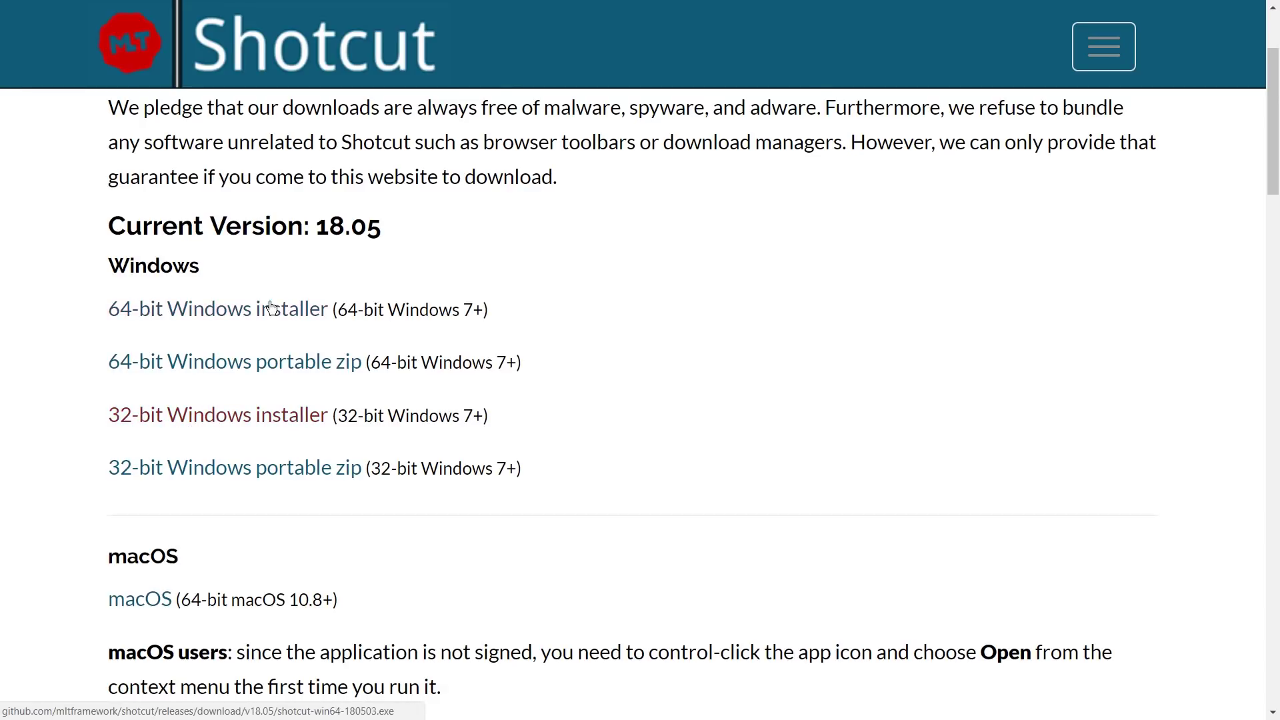
scroll(334, 384, down, 2)
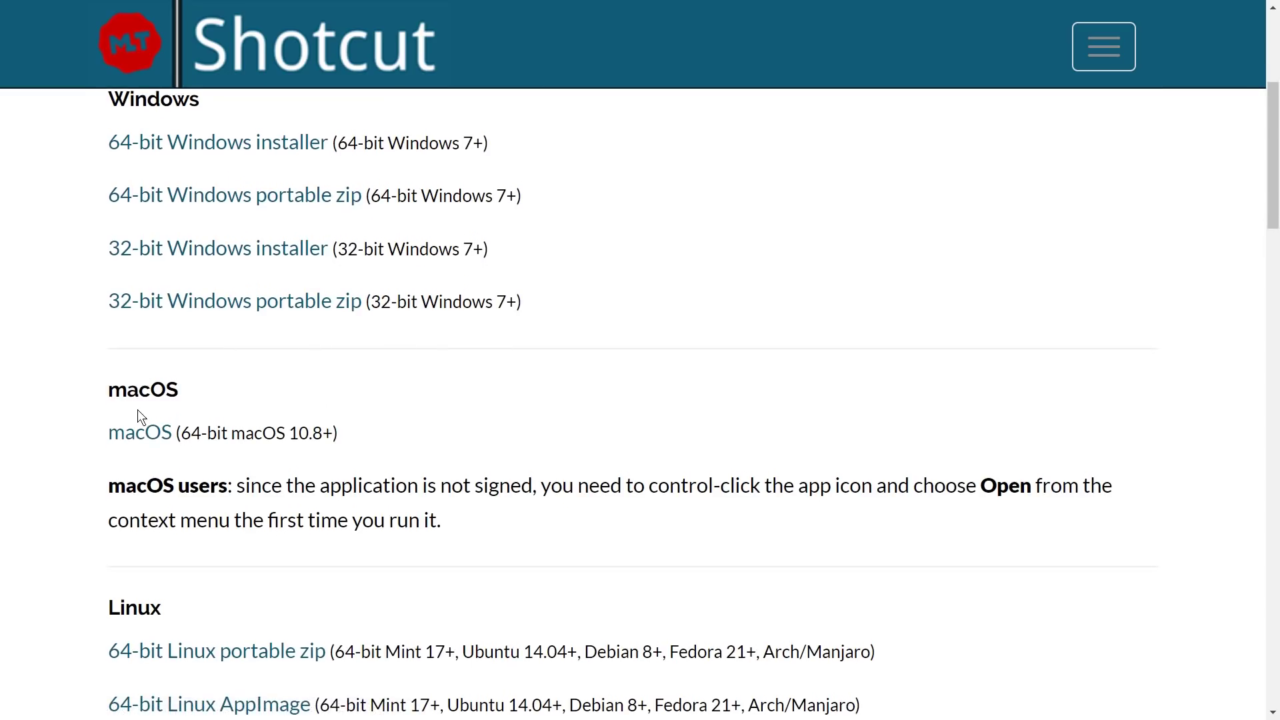
scroll(273, 430, down, 2)
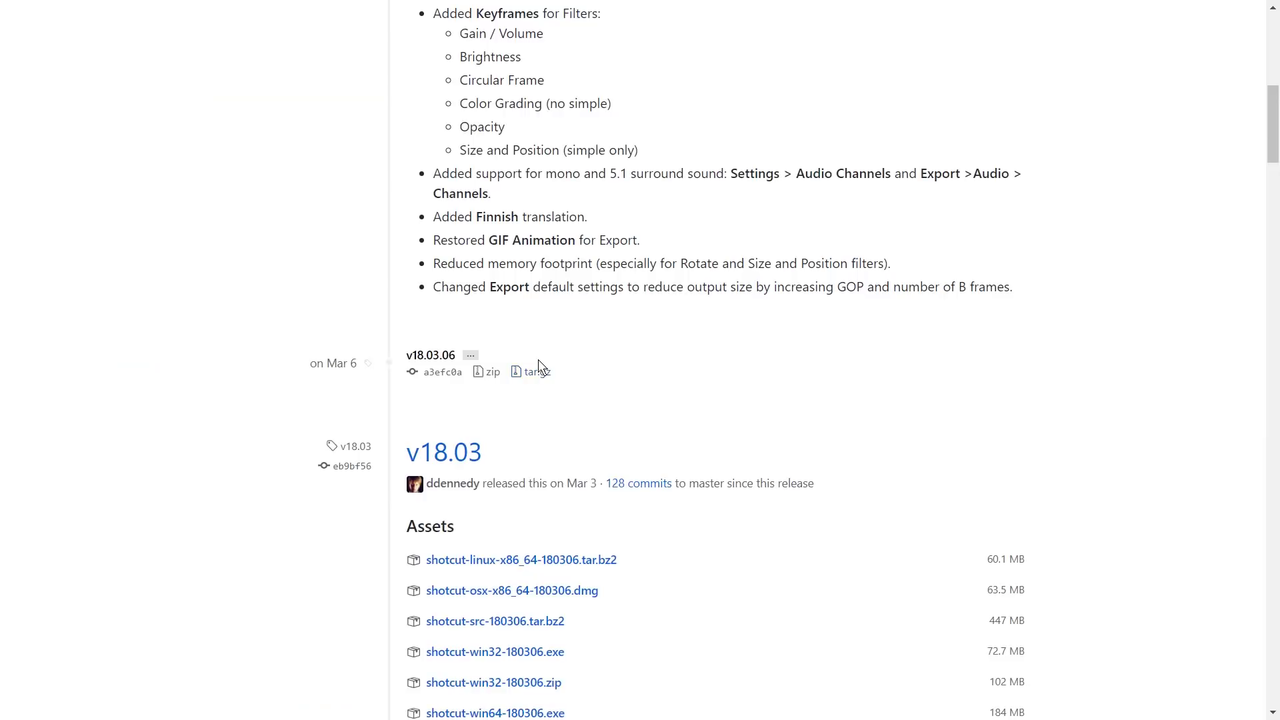
Visit the shotcut repository's main page on GitHub and open its releases list.
scroll(526, 407, up, 10)
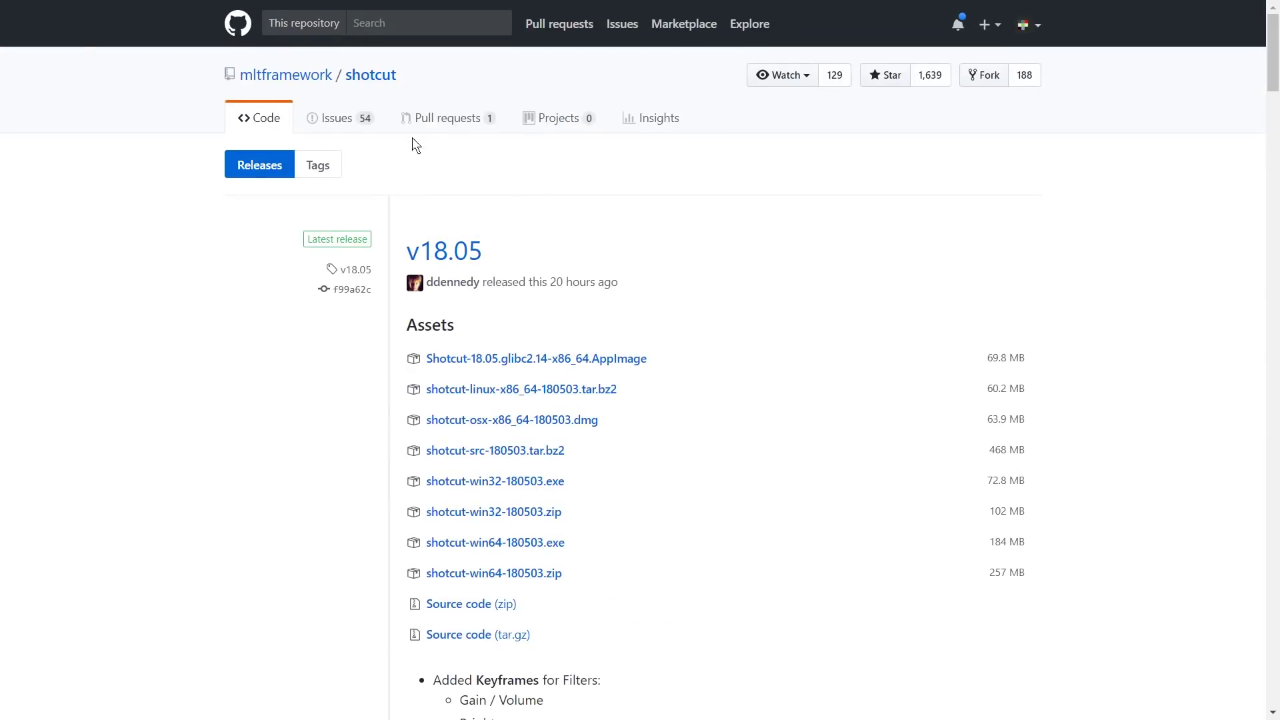
click(388, 80)
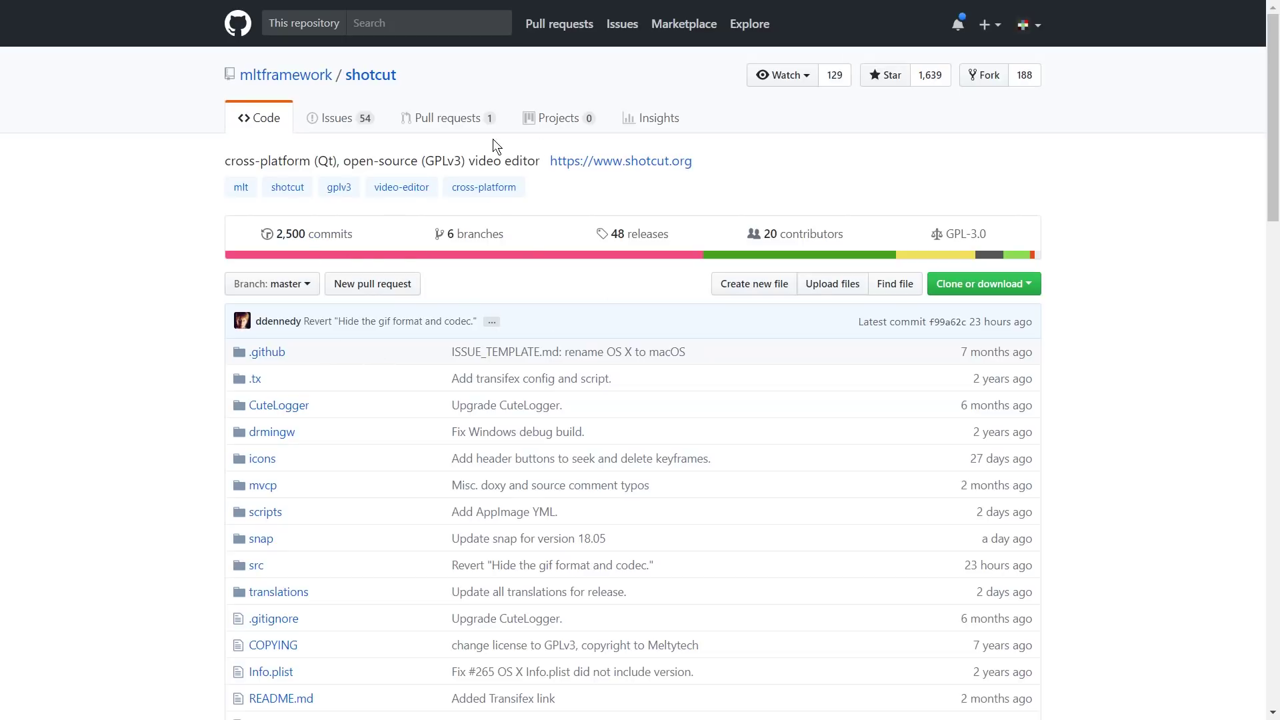
click(628, 232)
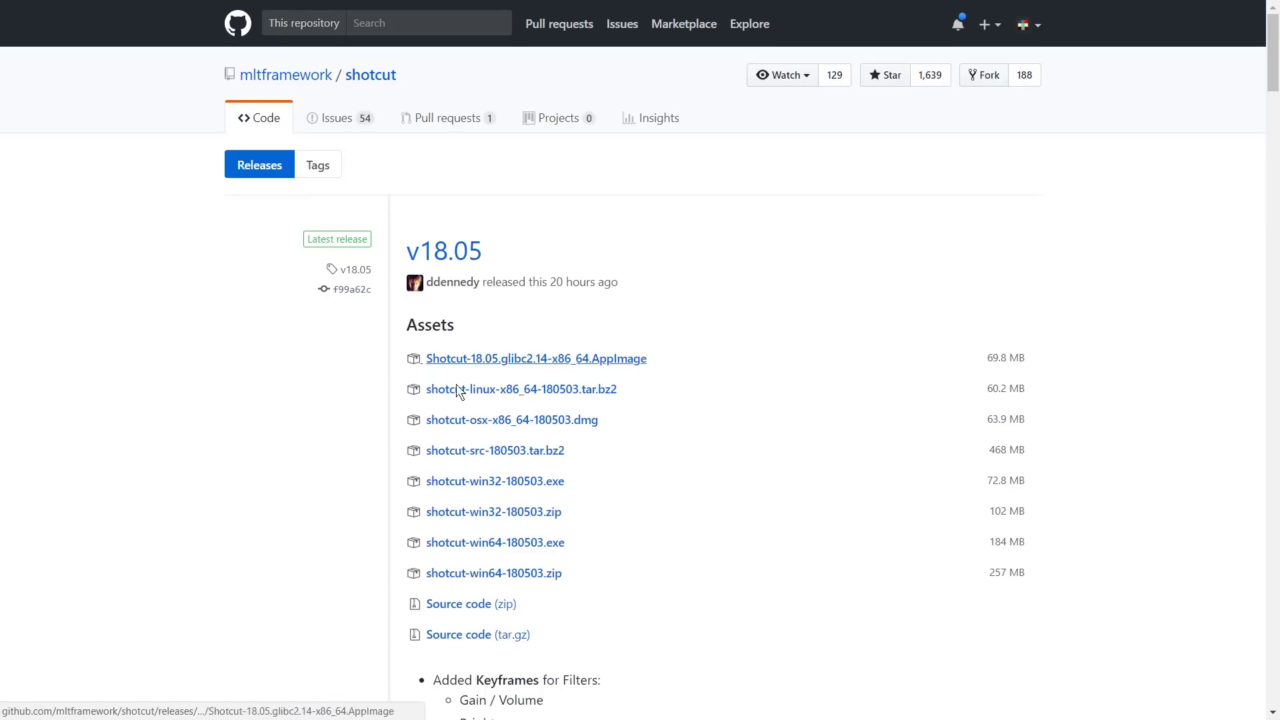
scroll(778, 526, down, 2)
scroll(816, 523, up, 2)
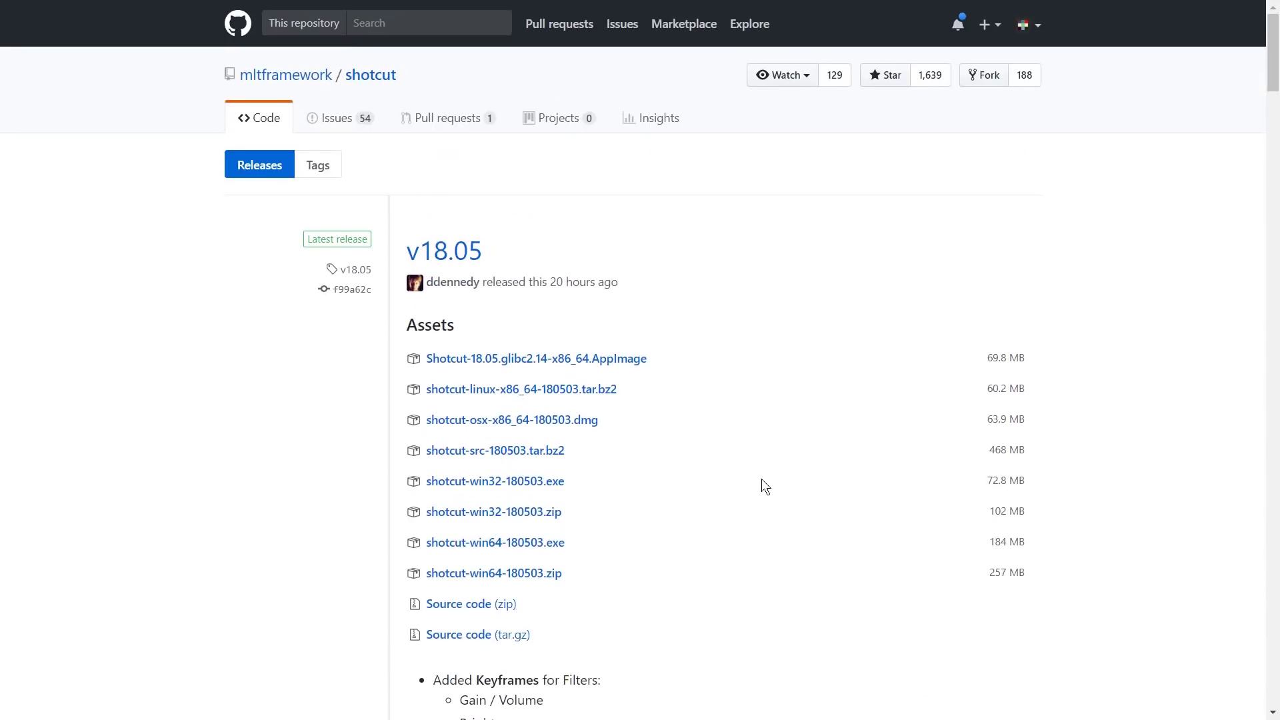
Examine the downloadable assets of the v18.05 release and compare their file sizes.
double_click(618, 310)
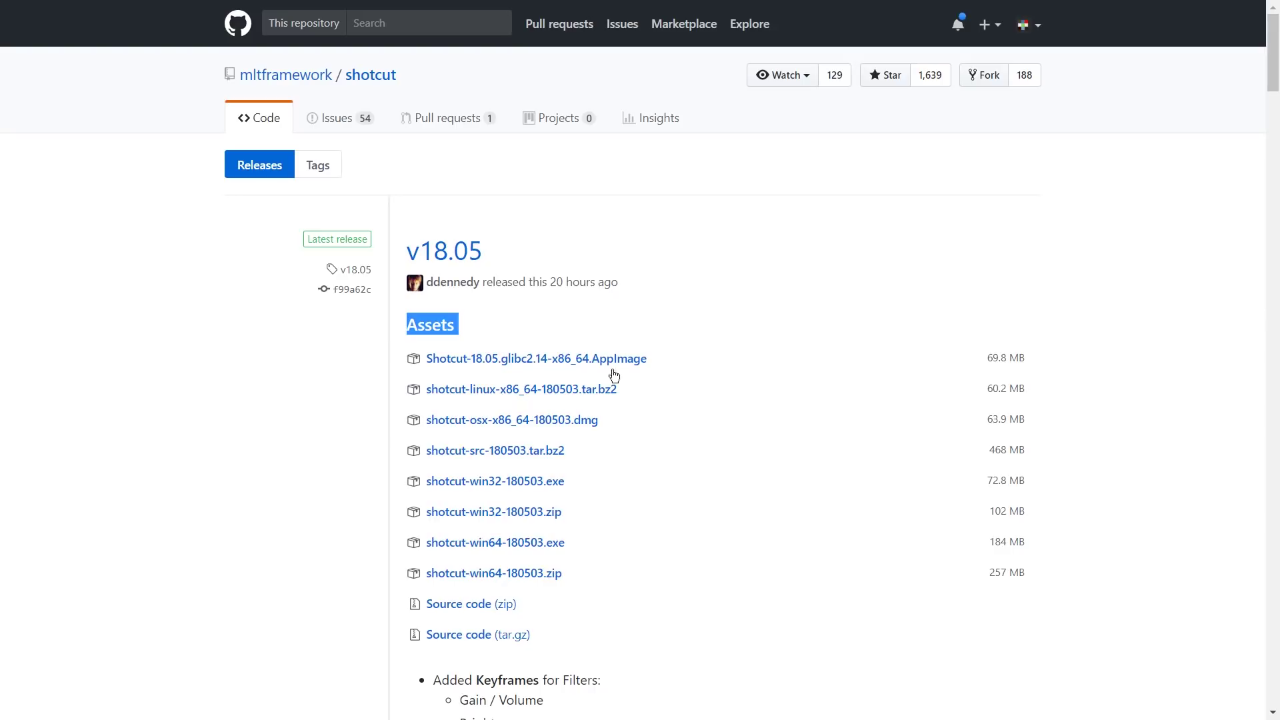
drag(939, 575, 1044, 307)
click(1045, 308)
triple_click(1066, 513)
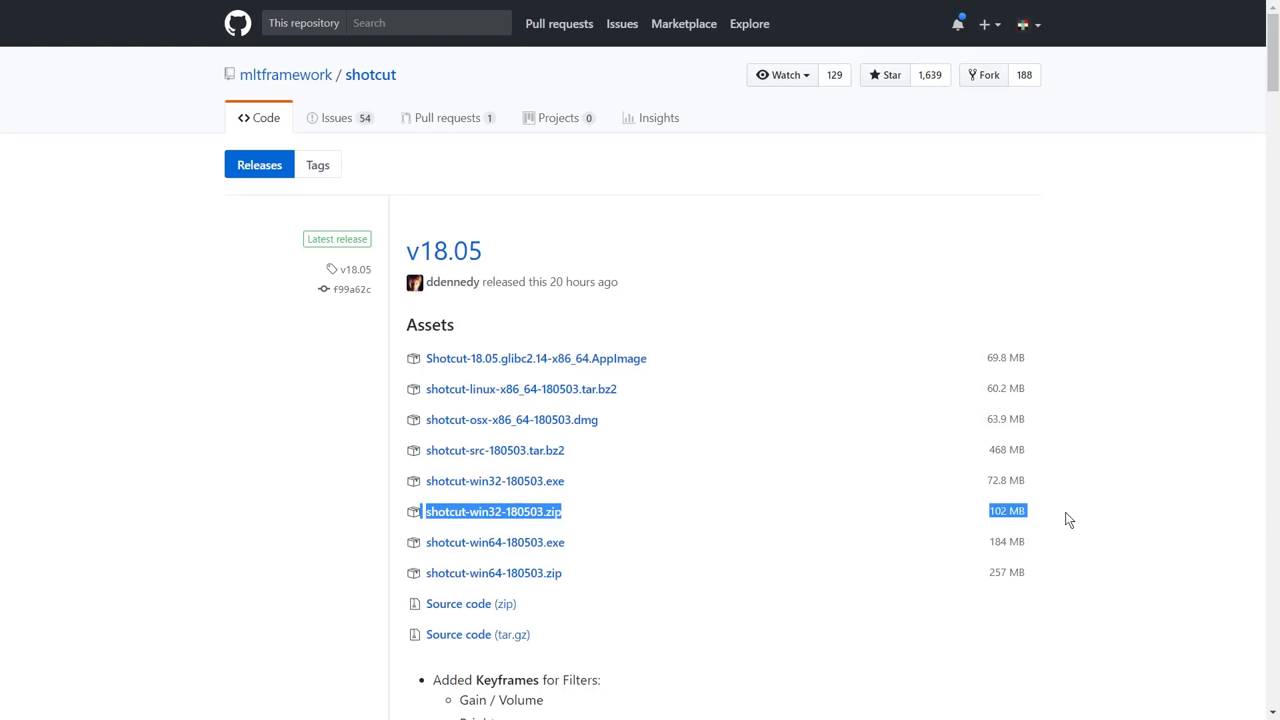
click(1064, 514)
triple_click(1054, 494)
click(1048, 479)
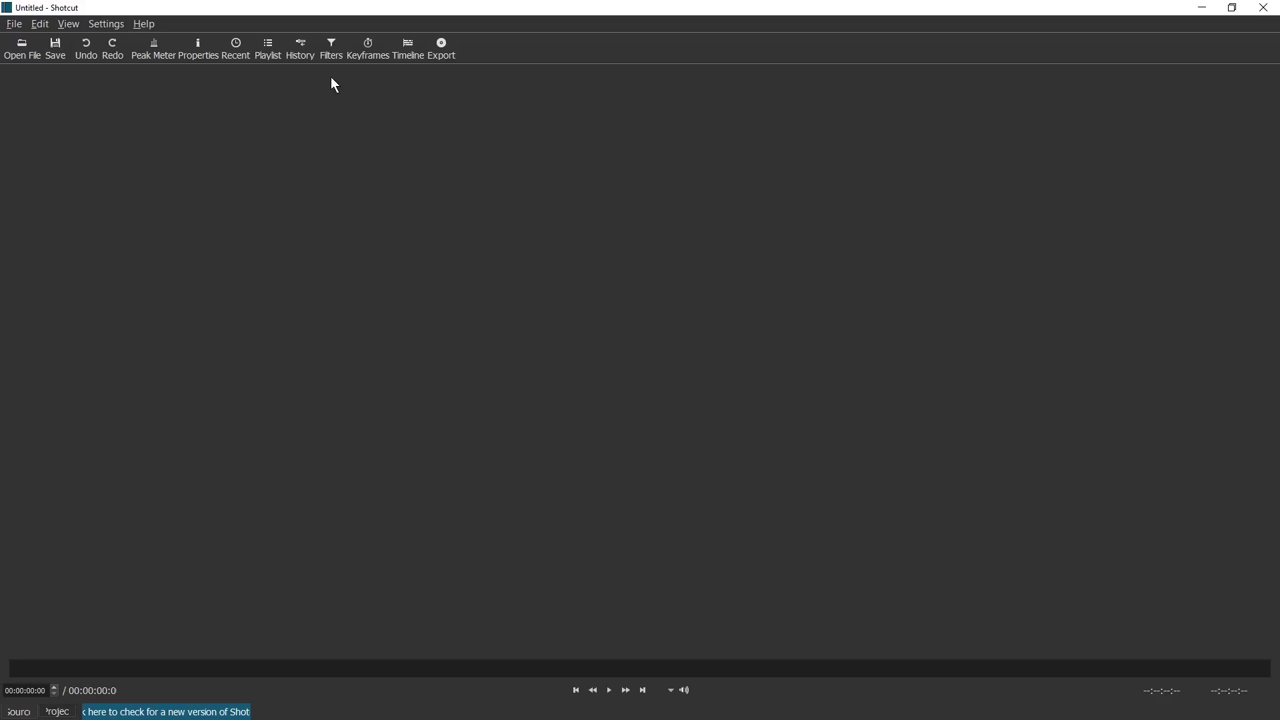
Show the timeline in Shotcut, try to open Video Looking.MP4 from the Subscribe! folder, and close the crashed program.
click(406, 50)
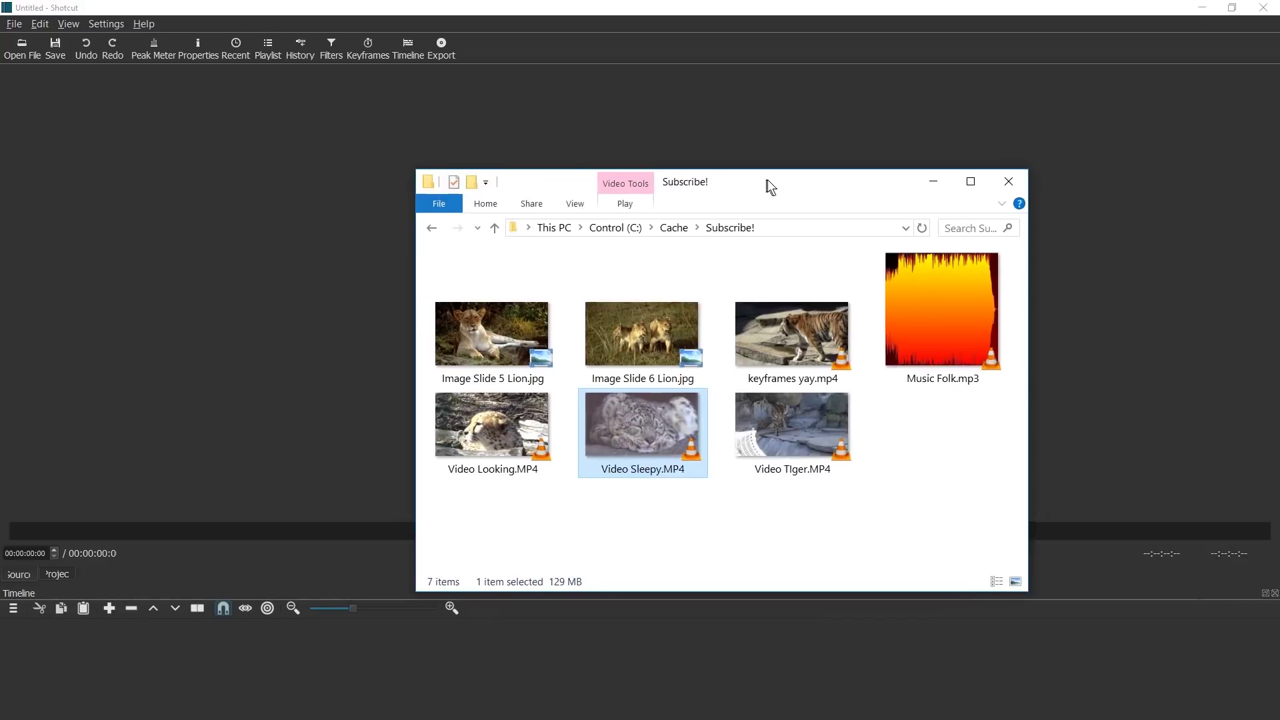
drag(765, 182, 894, 177)
drag(617, 413, 204, 150)
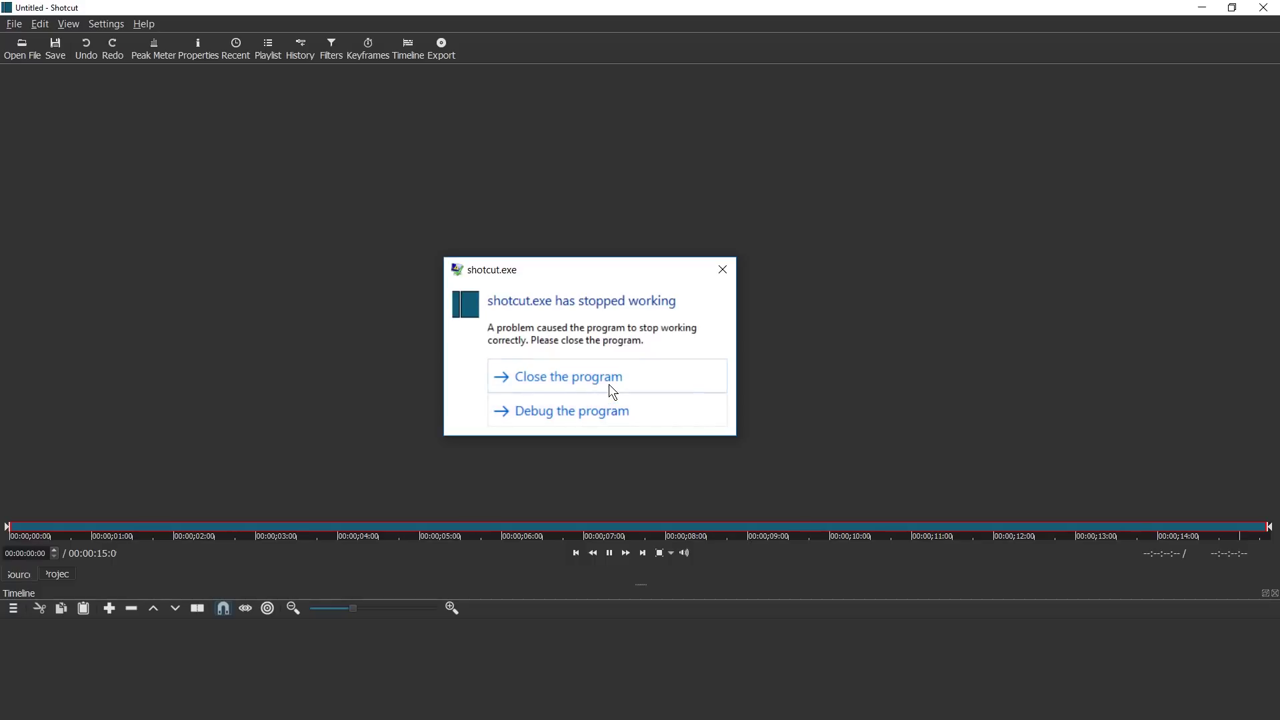
click(564, 381)
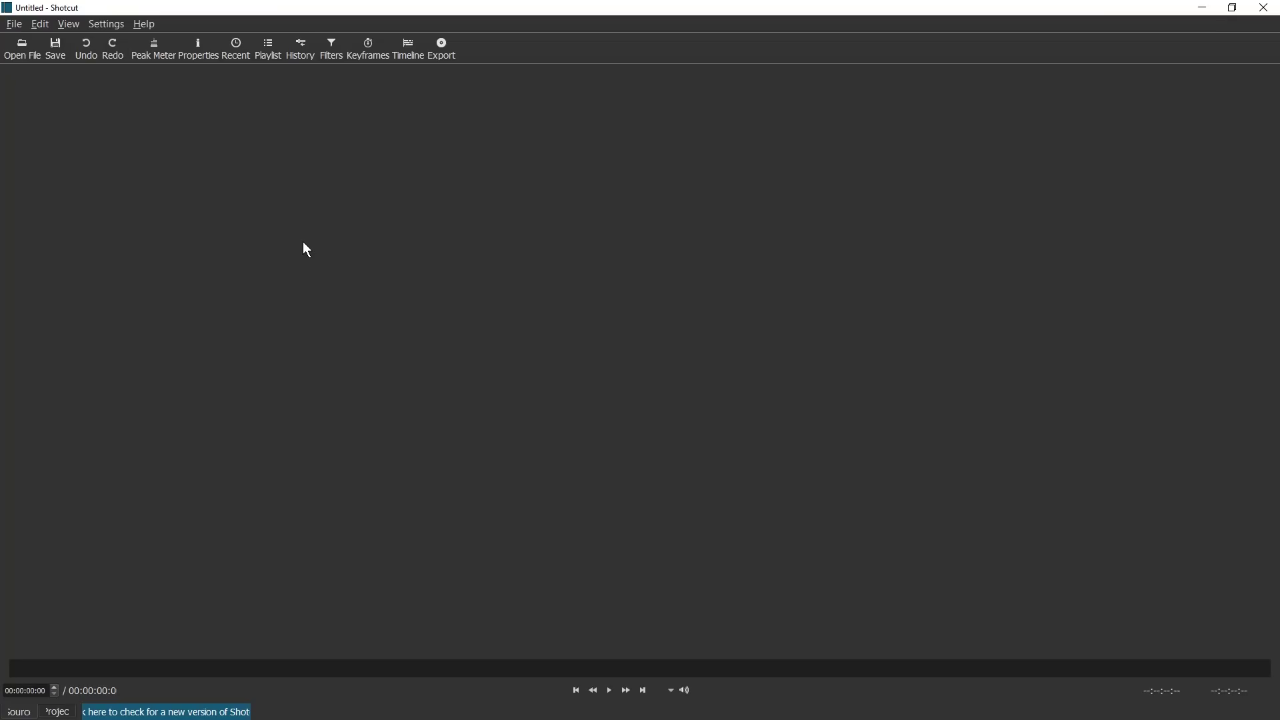
Load Image Slide 5 Lion.jpg from the Subscribe! folder, show the timeline, and place the image followed by Video Looking.MP4 on track V1.
key(alt+Tab)
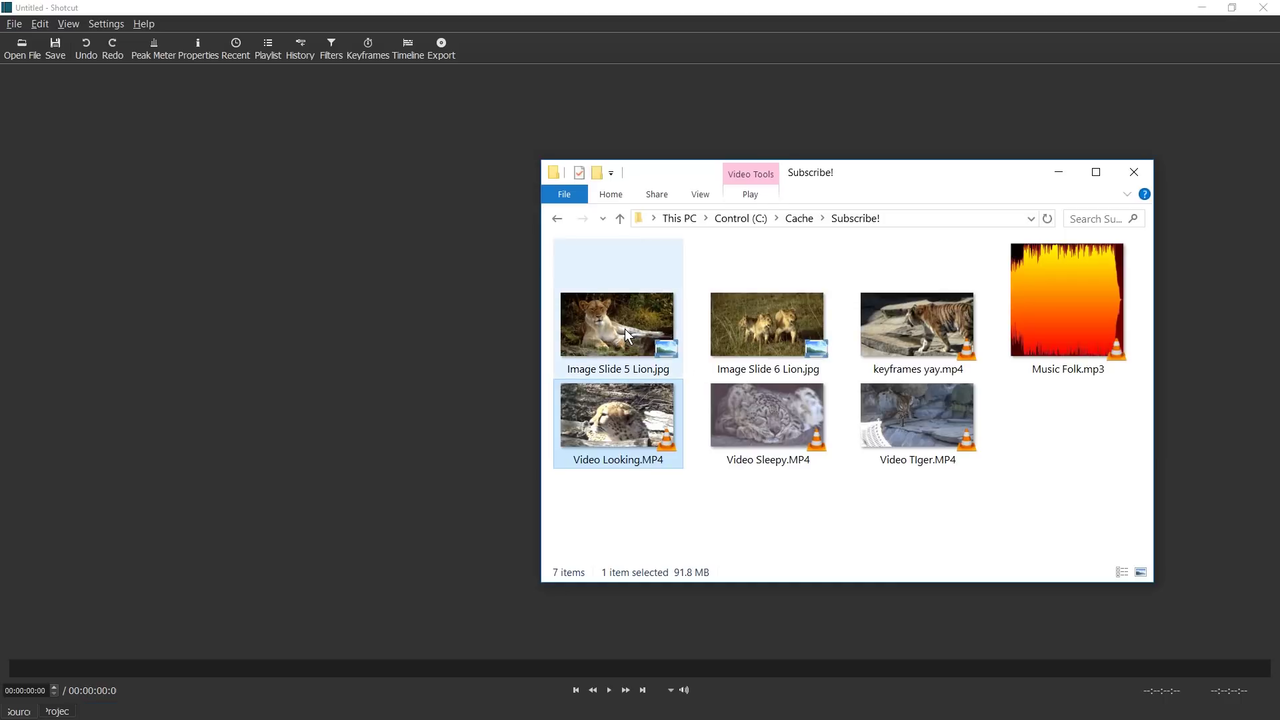
drag(627, 335, 464, 183)
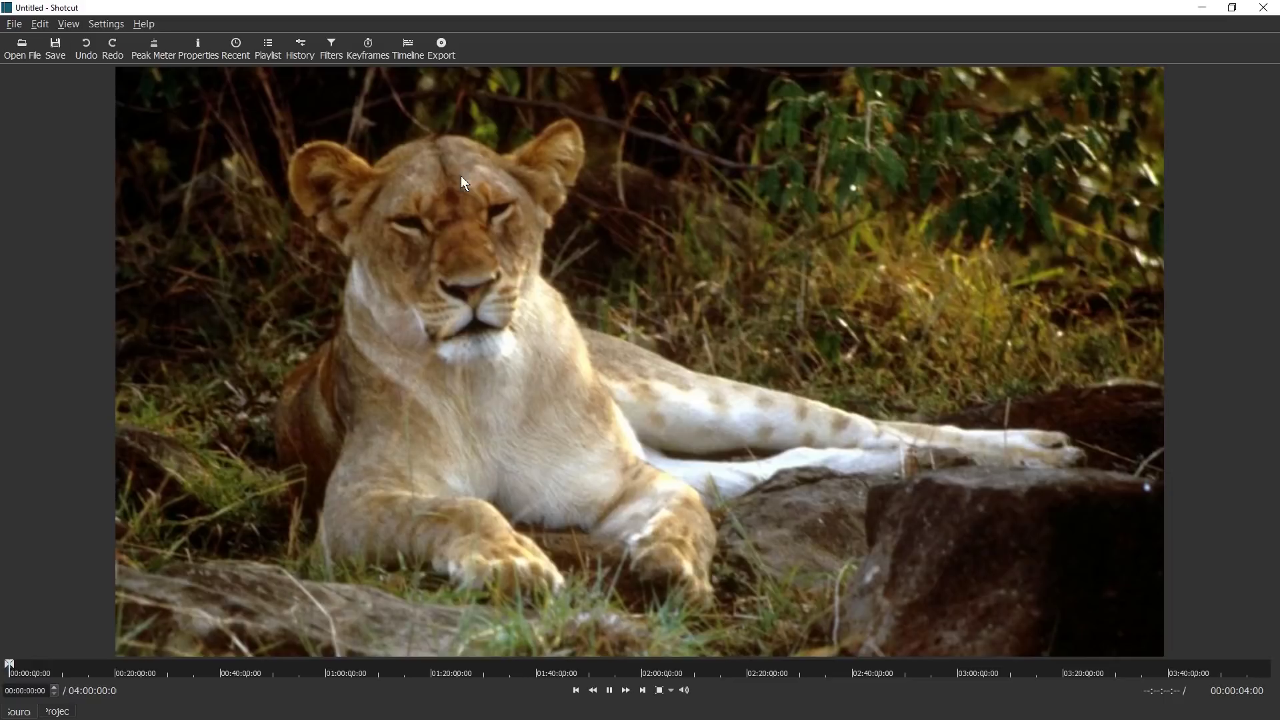
click(402, 52)
drag(520, 340, 200, 660)
key(alt+Tab)
drag(614, 420, 236, 650)
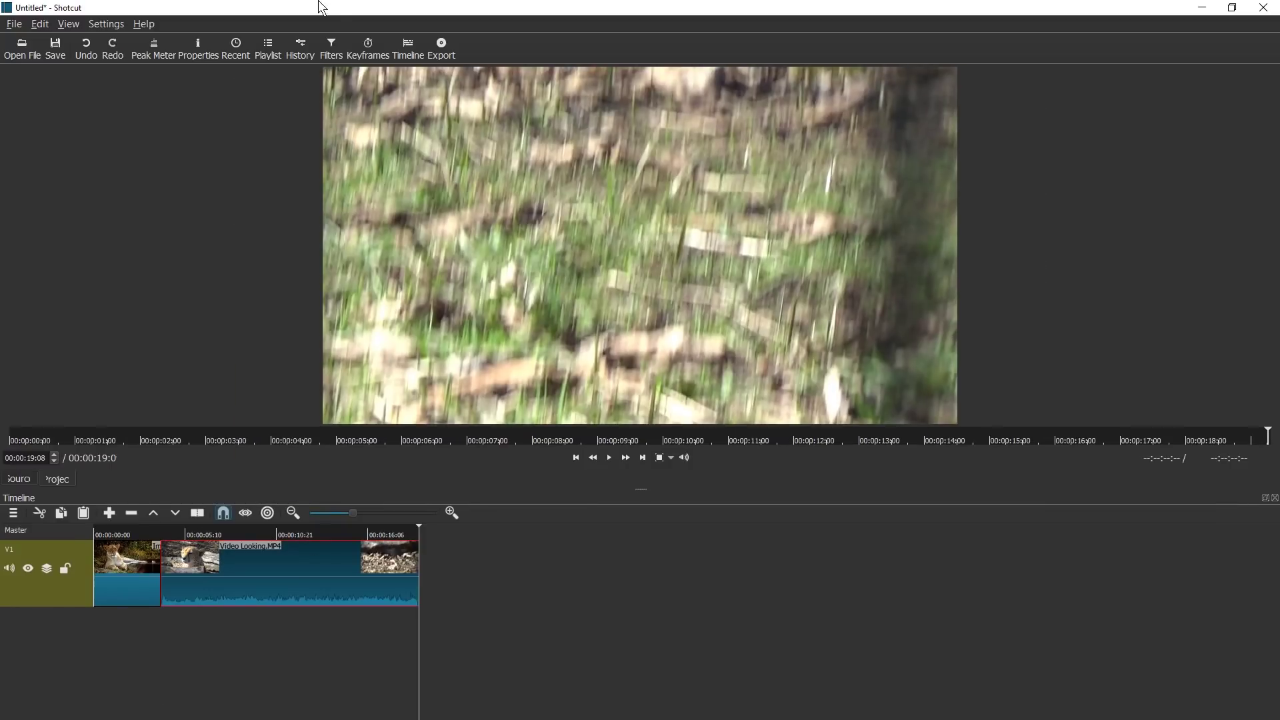
Show the Keyframes panel, compare it with the timeline, and return to the timeline view.
click(372, 51)
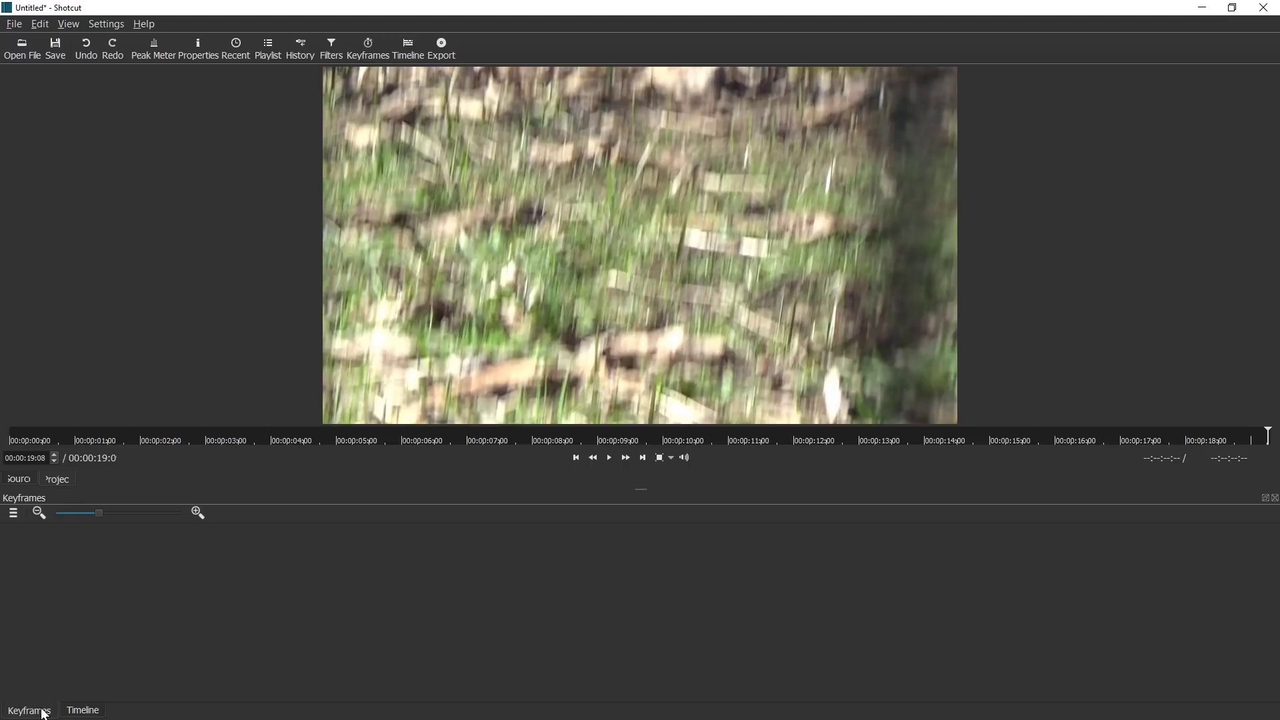
click(84, 711)
click(33, 711)
click(83, 711)
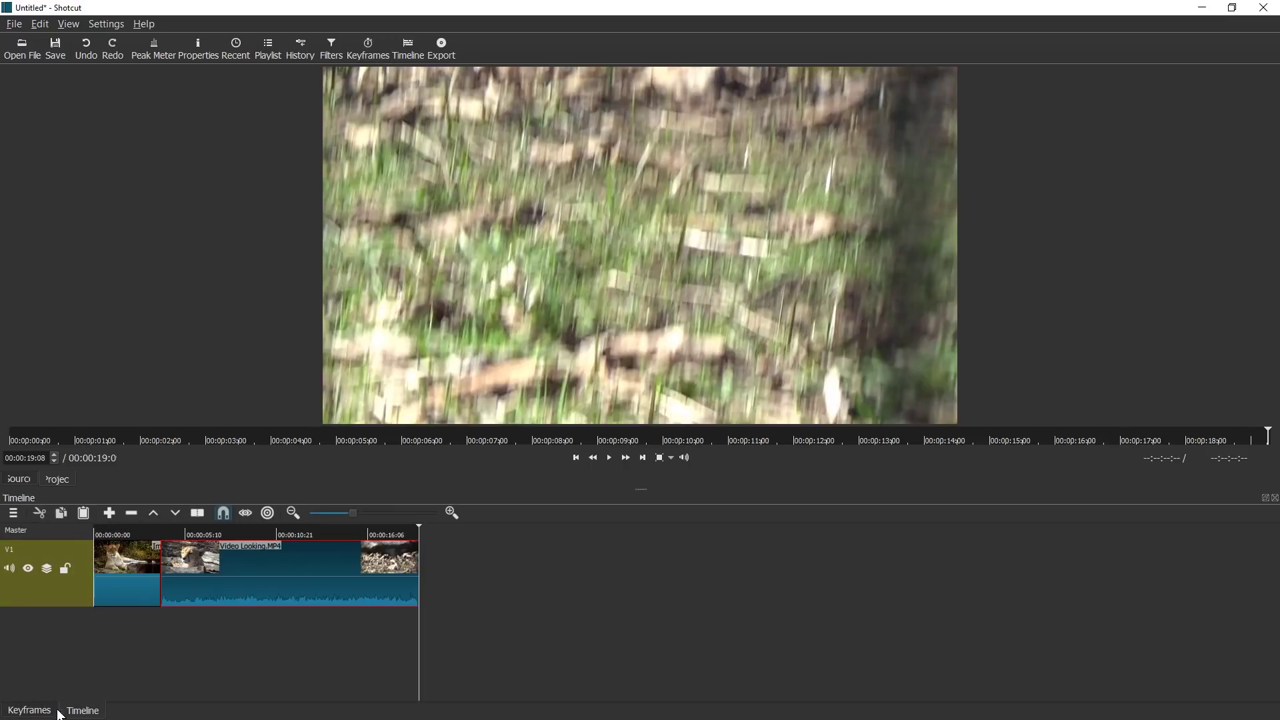
click(31, 712)
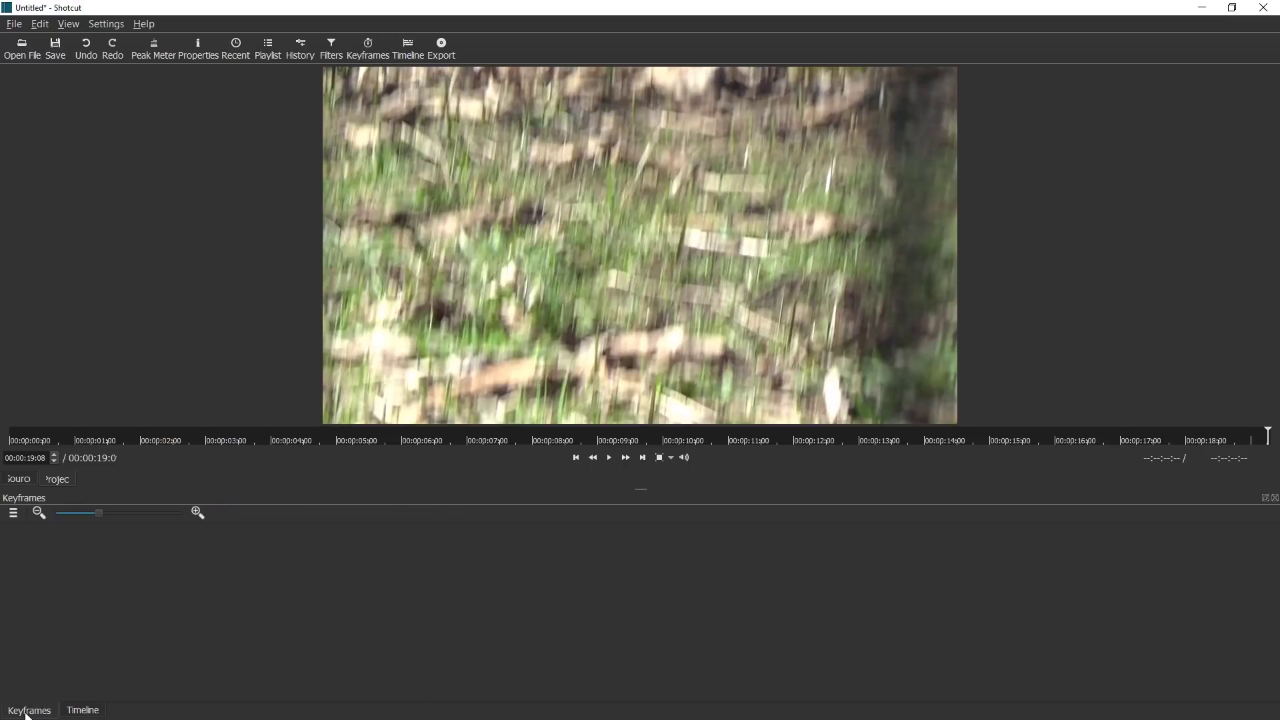
drag(31, 716, 160, 103)
drag(120, 591, 148, 693)
click(92, 712)
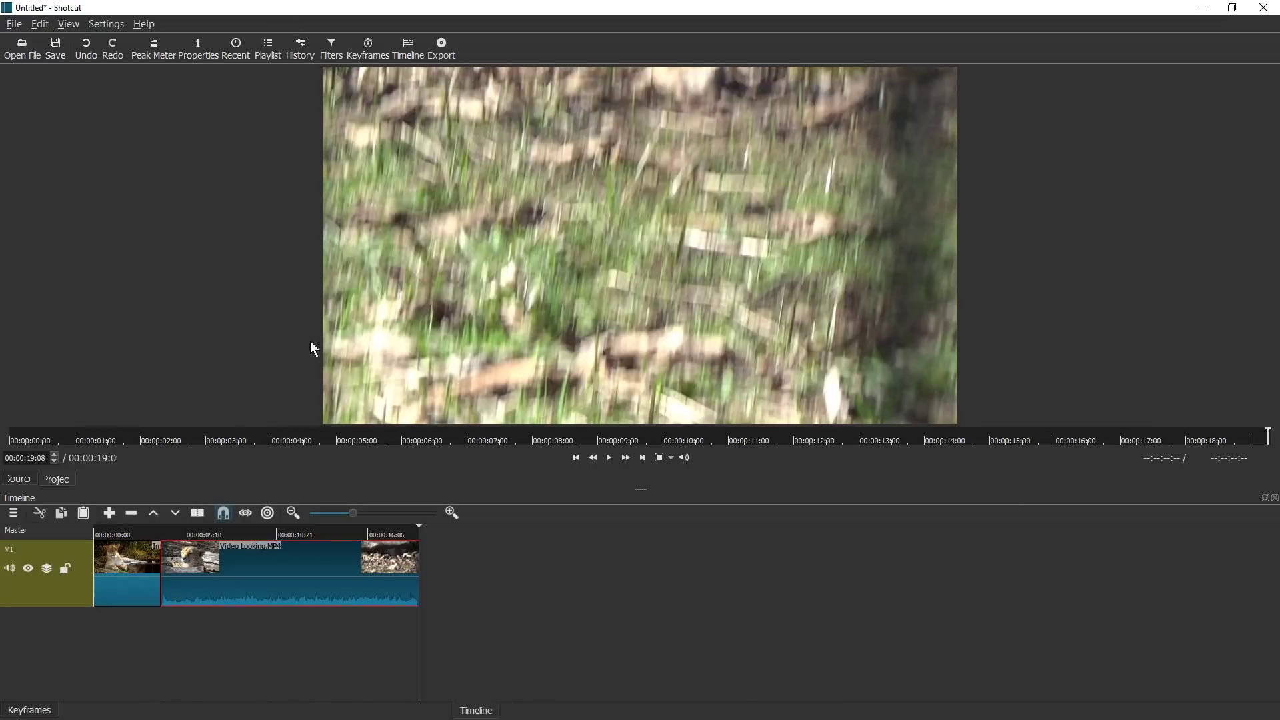
Undock the Timeline and Keyframes panels and dock them side by side above the preview, with Keyframes before Timeline.
click(1265, 498)
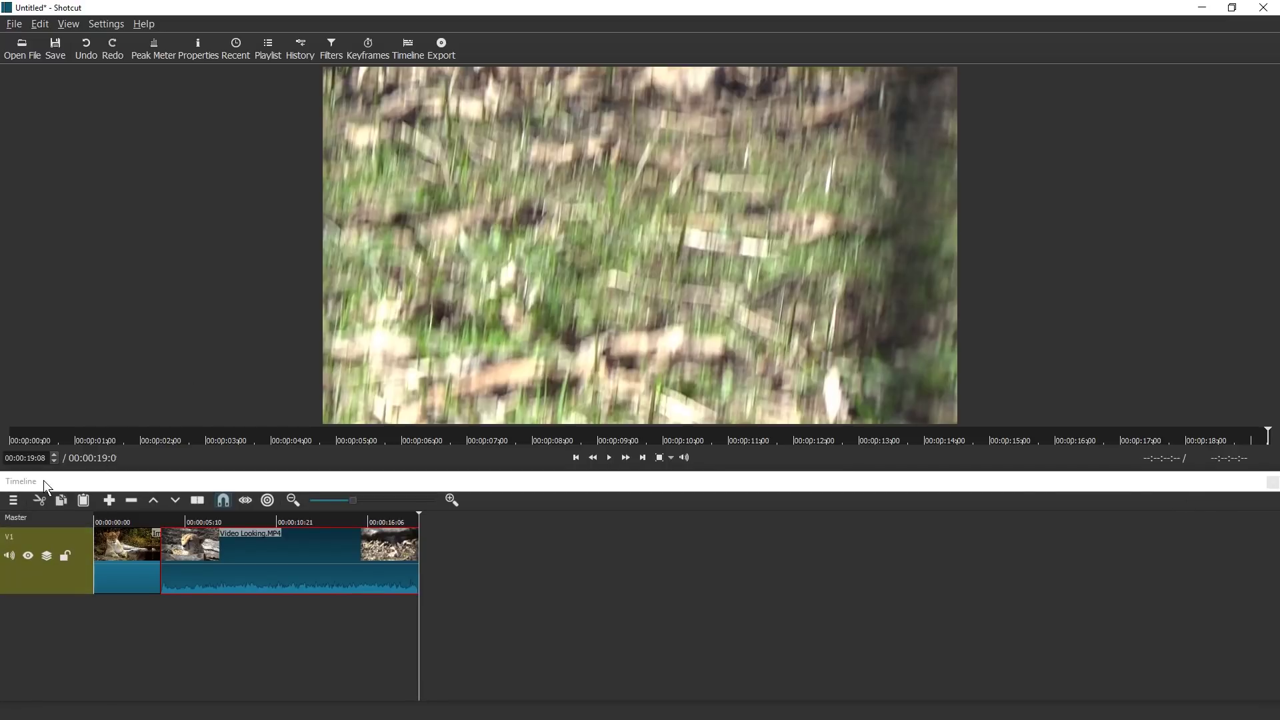
drag(45, 483, 595, 85)
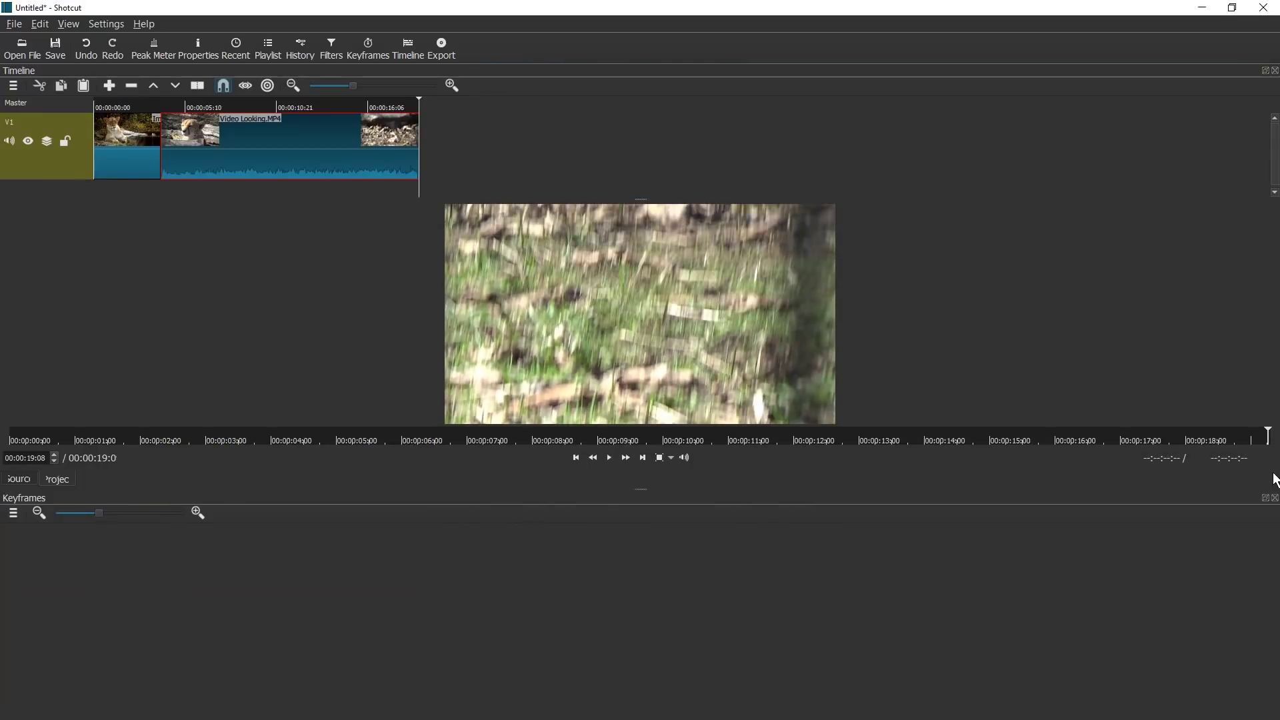
click(1265, 498)
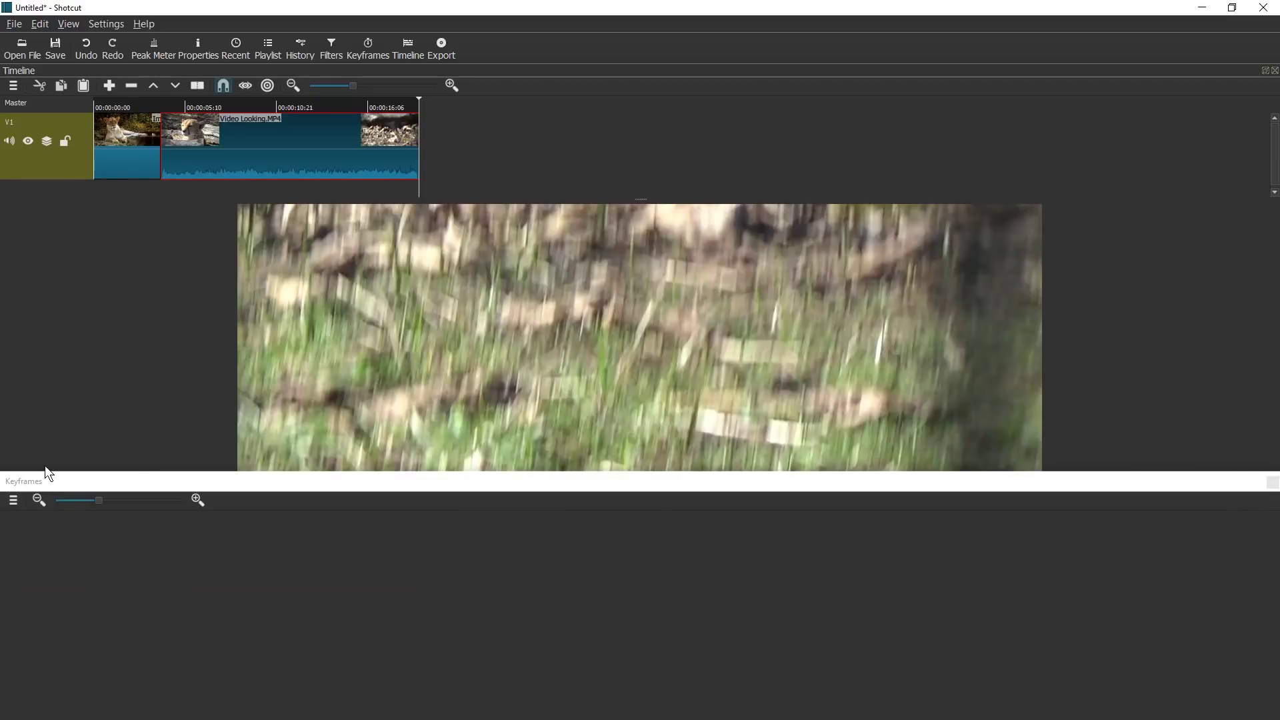
drag(36, 487, 96, 98)
drag(202, 124, 631, 159)
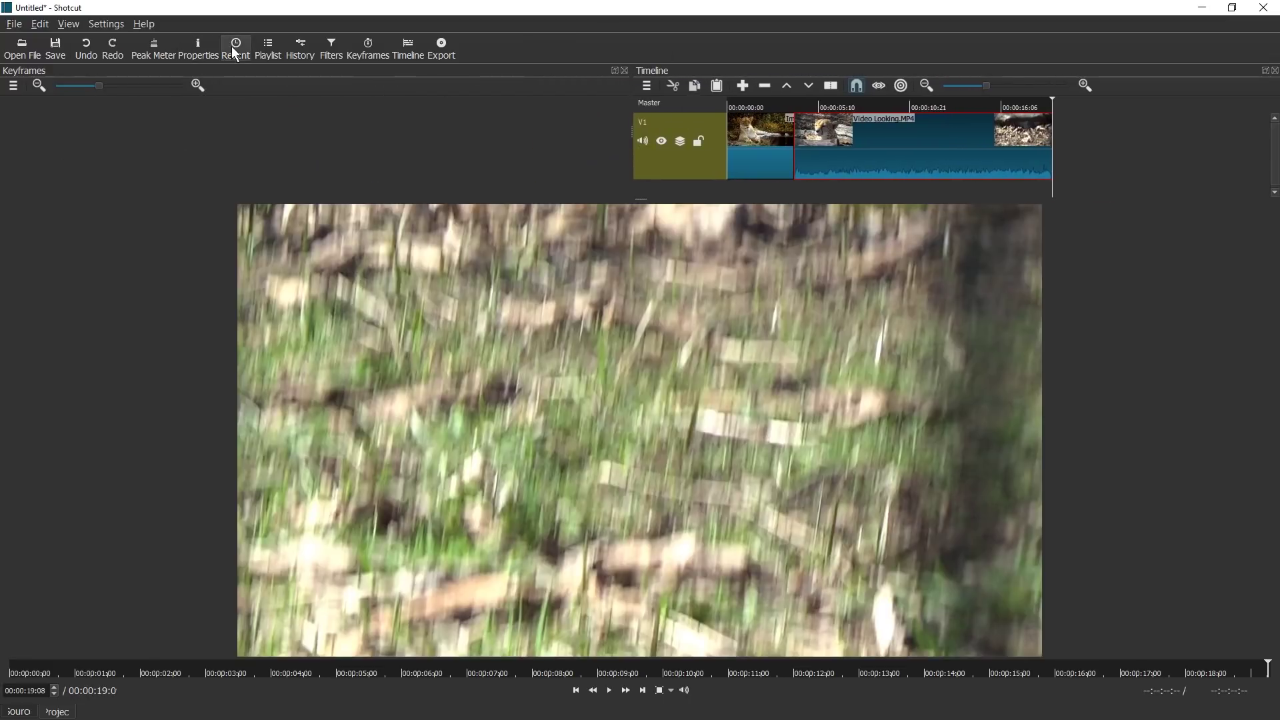
Show the Filters and Properties panels, return to Filters, and place the playhead at the start of Video Looking.MP4.
click(327, 63)
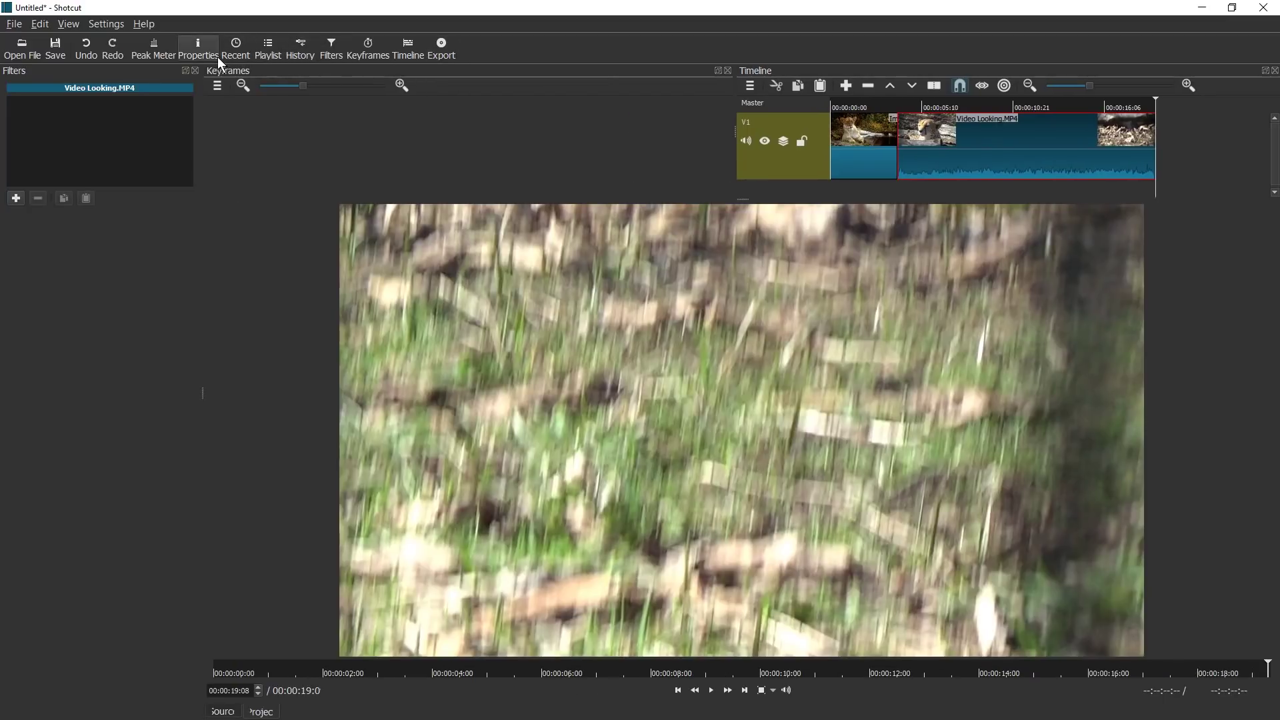
click(200, 54)
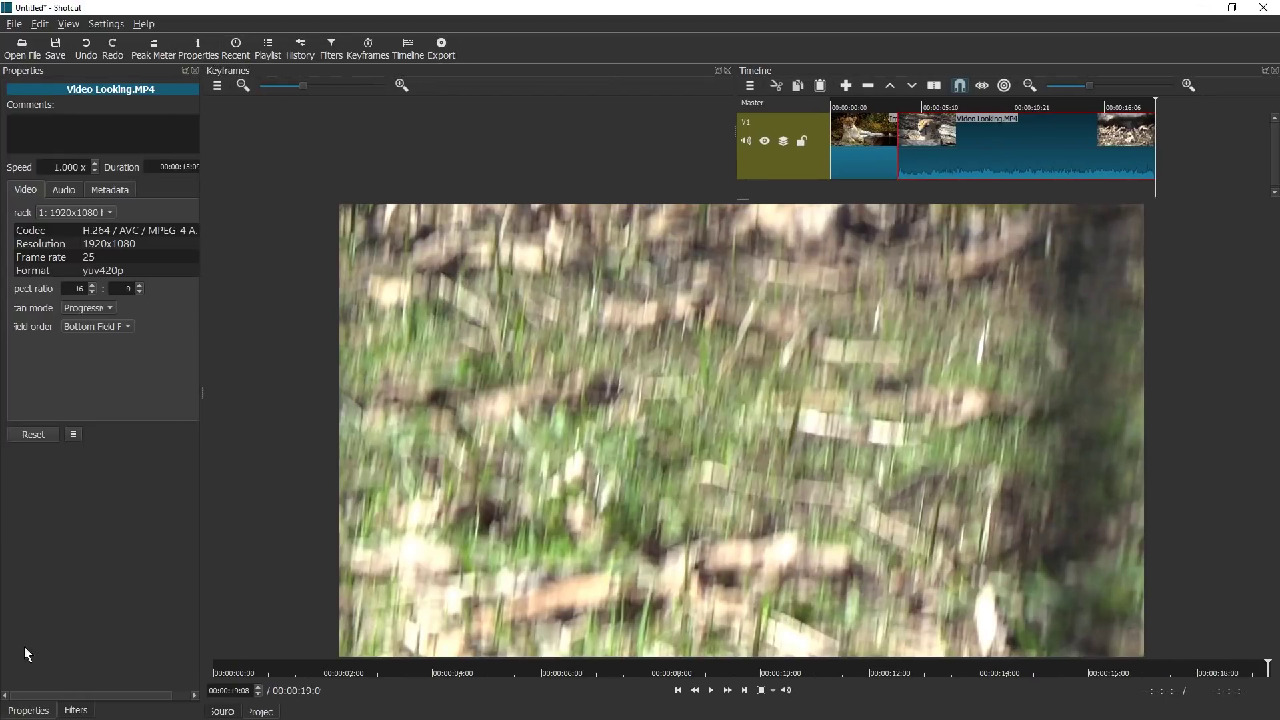
click(75, 711)
scroll(846, 105, up, 1)
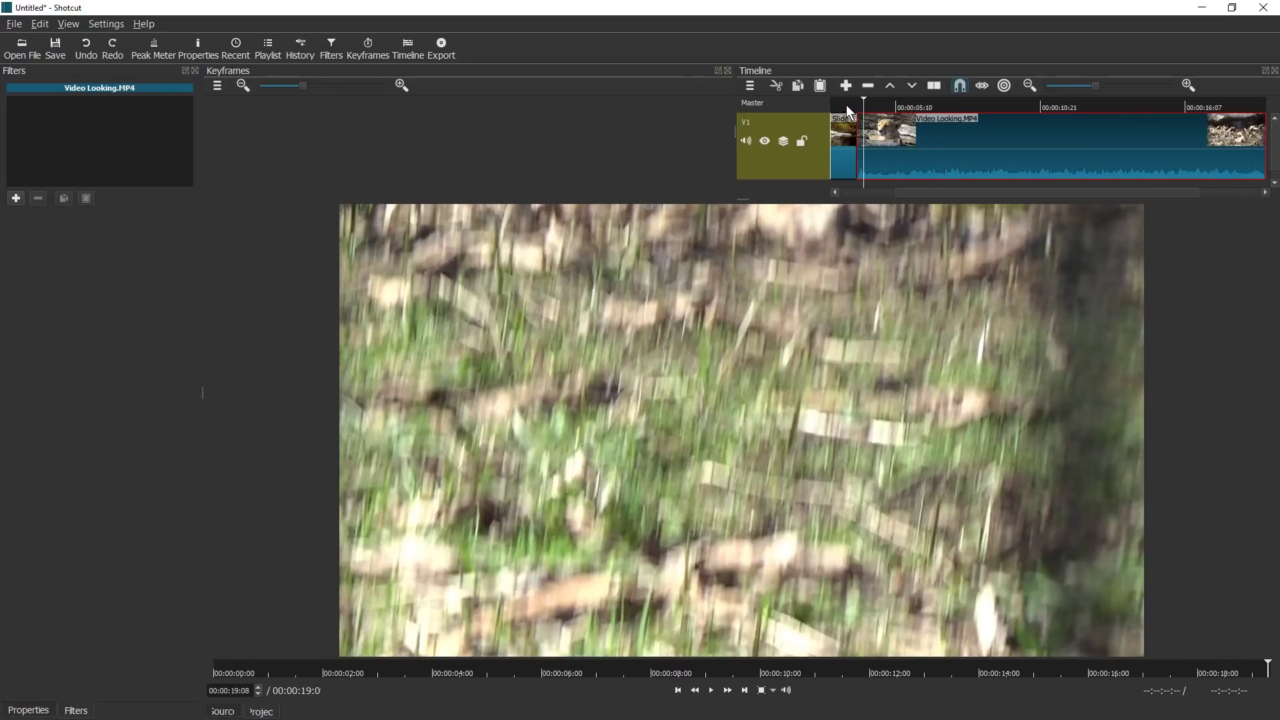
click(847, 106)
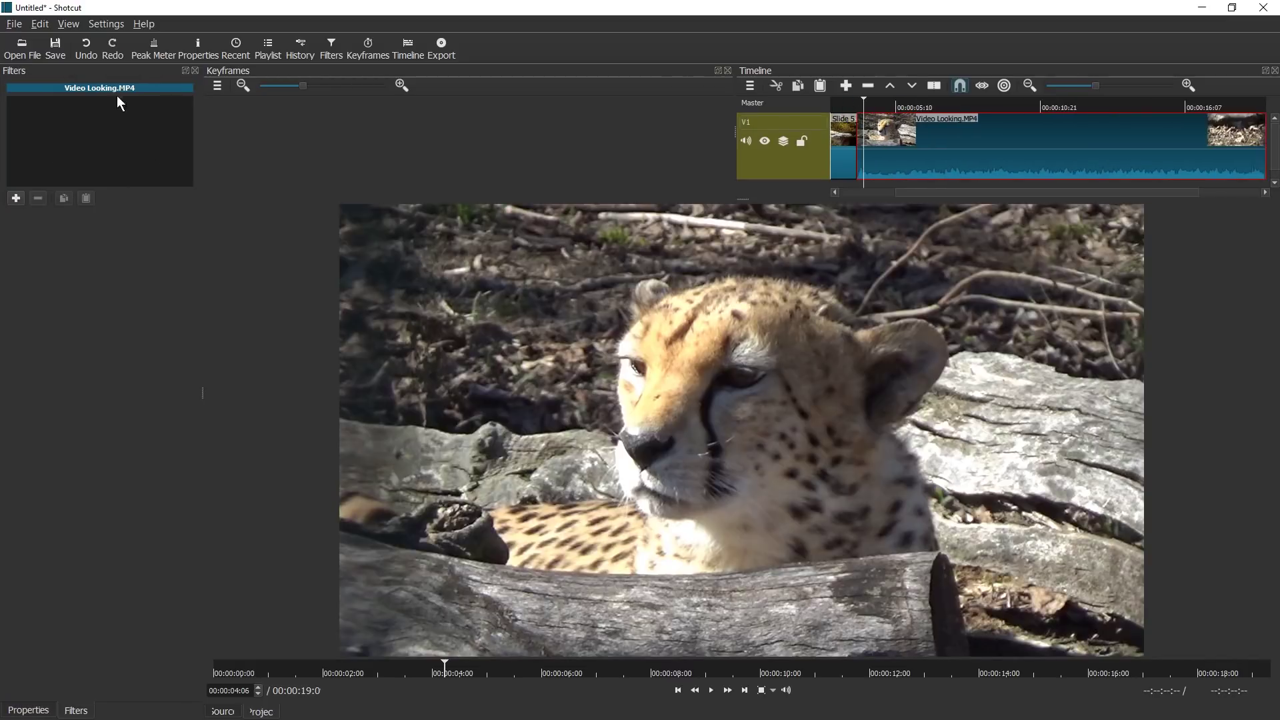
Look through the video and audio filter lists and add the Gain / Volume audio filter to Video Looking.MP4.
click(20, 199)
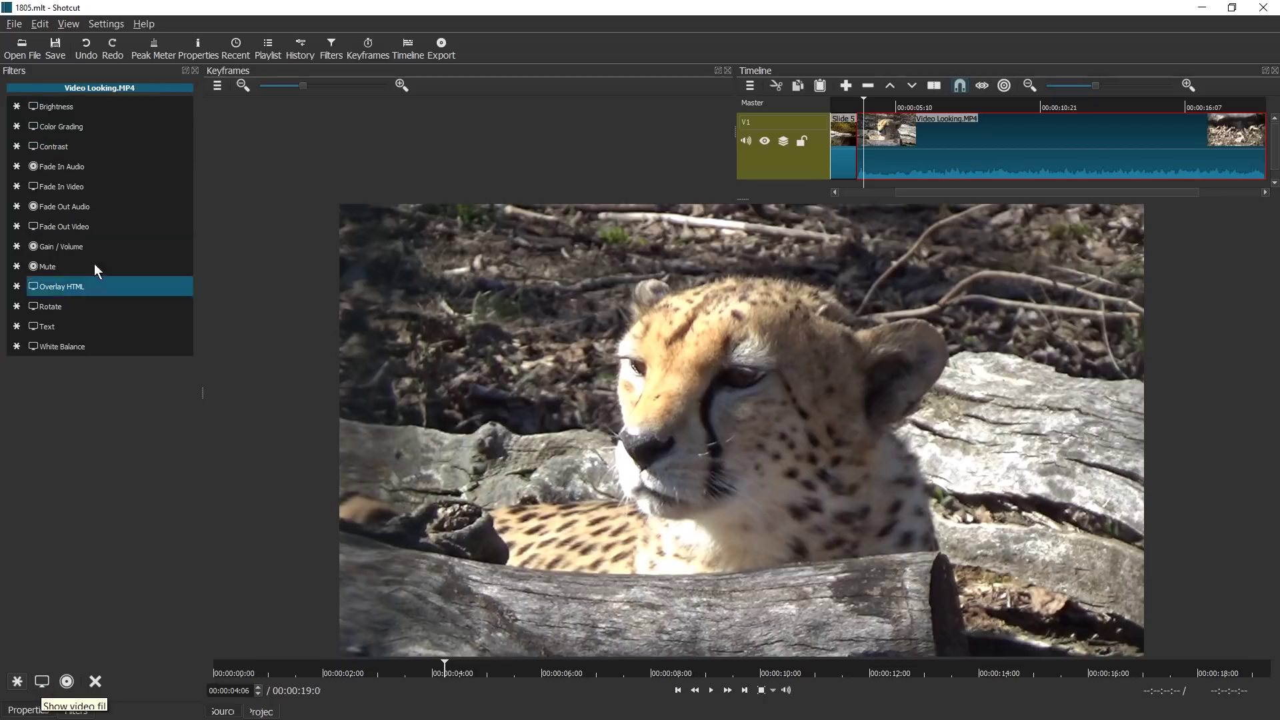
click(42, 681)
click(67, 681)
click(43, 681)
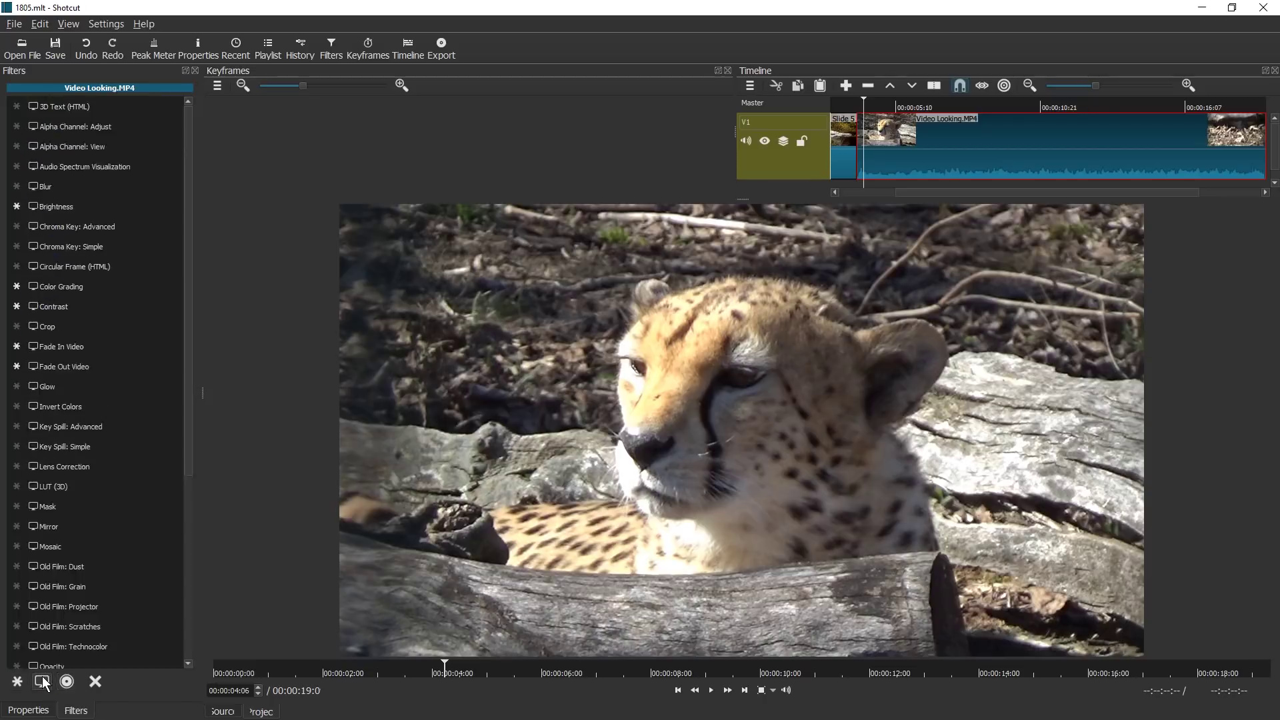
click(96, 680)
click(16, 199)
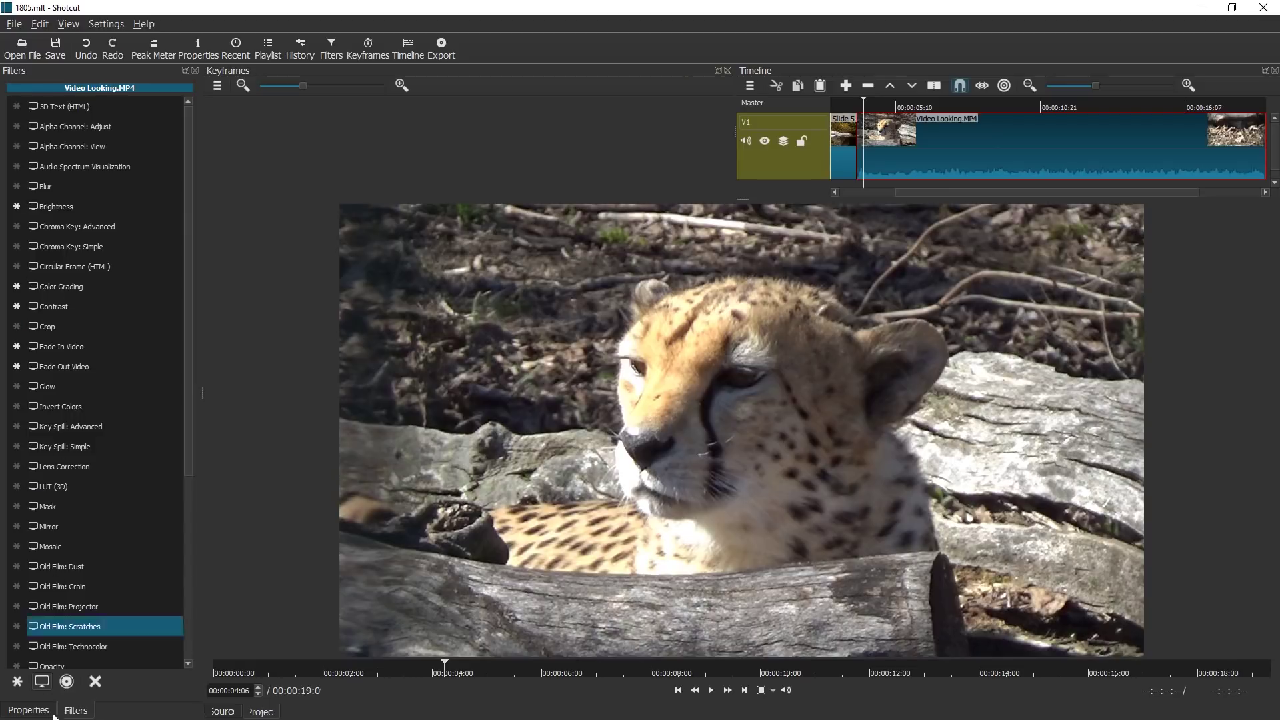
click(67, 681)
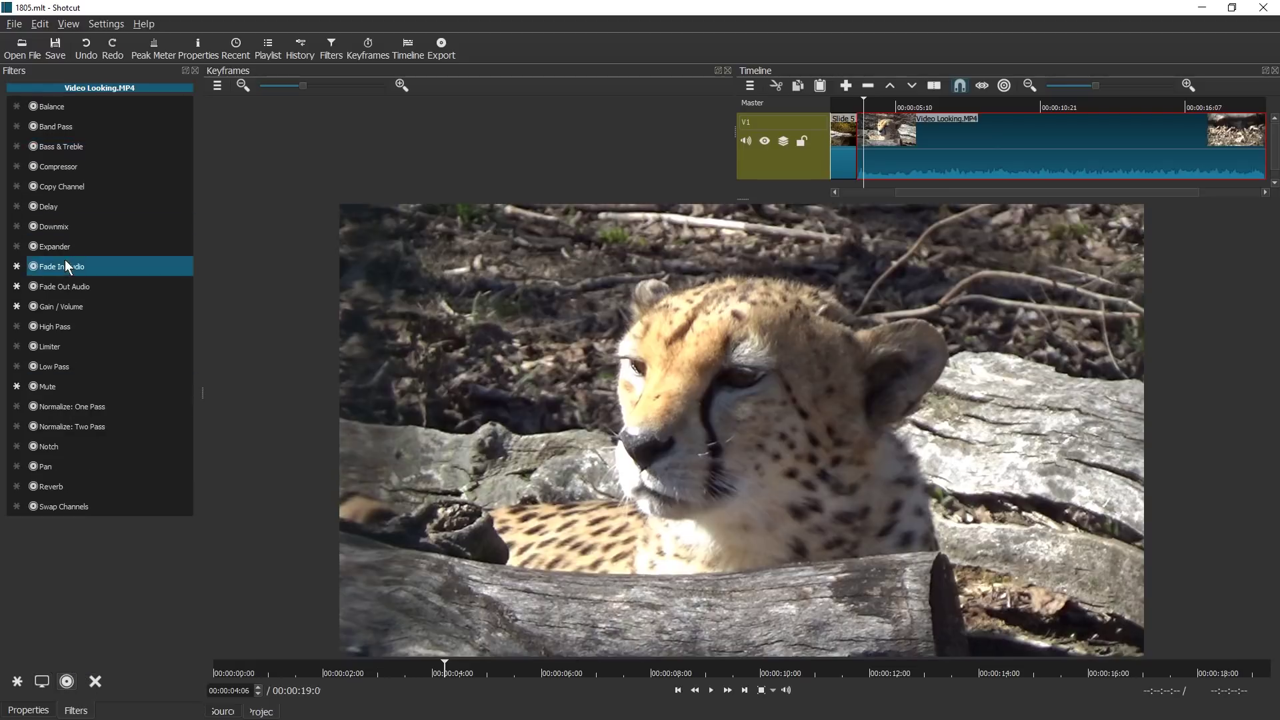
click(63, 309)
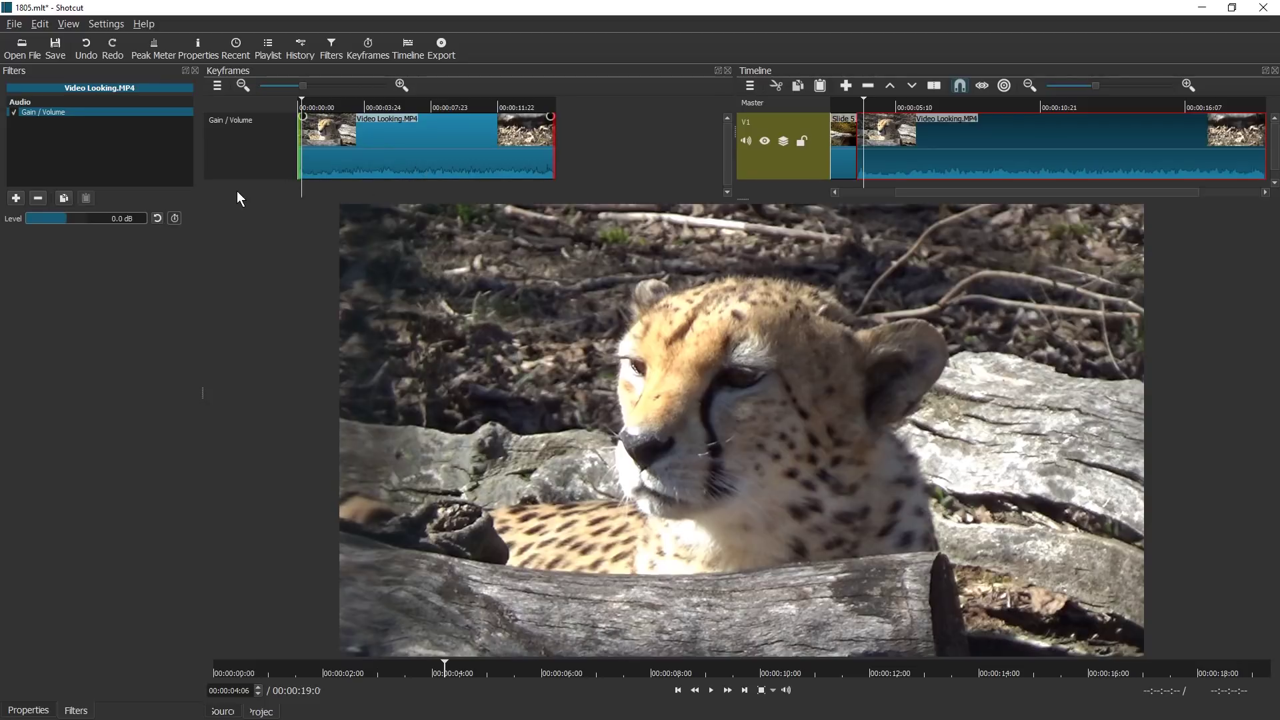
Enlarge the docked Keyframes and Timeline panels and make their tracks taller.
drag(237, 195, 236, 259)
click(408, 181)
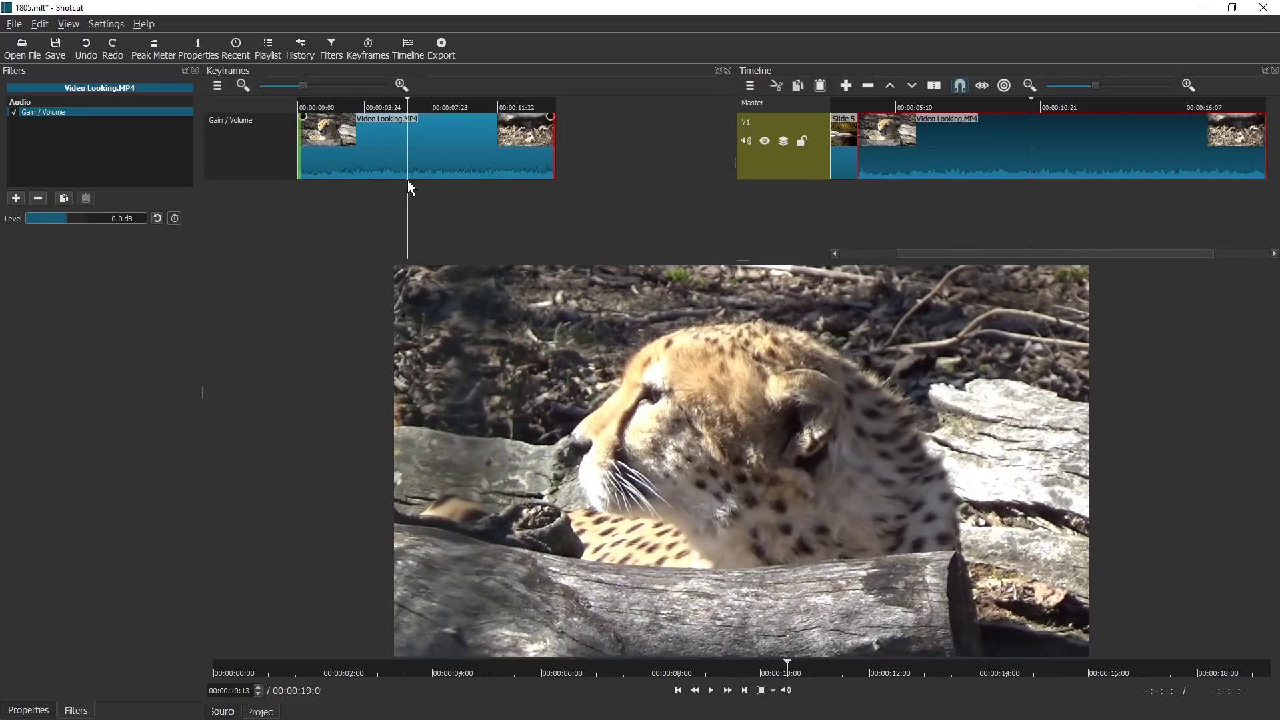
click(419, 146)
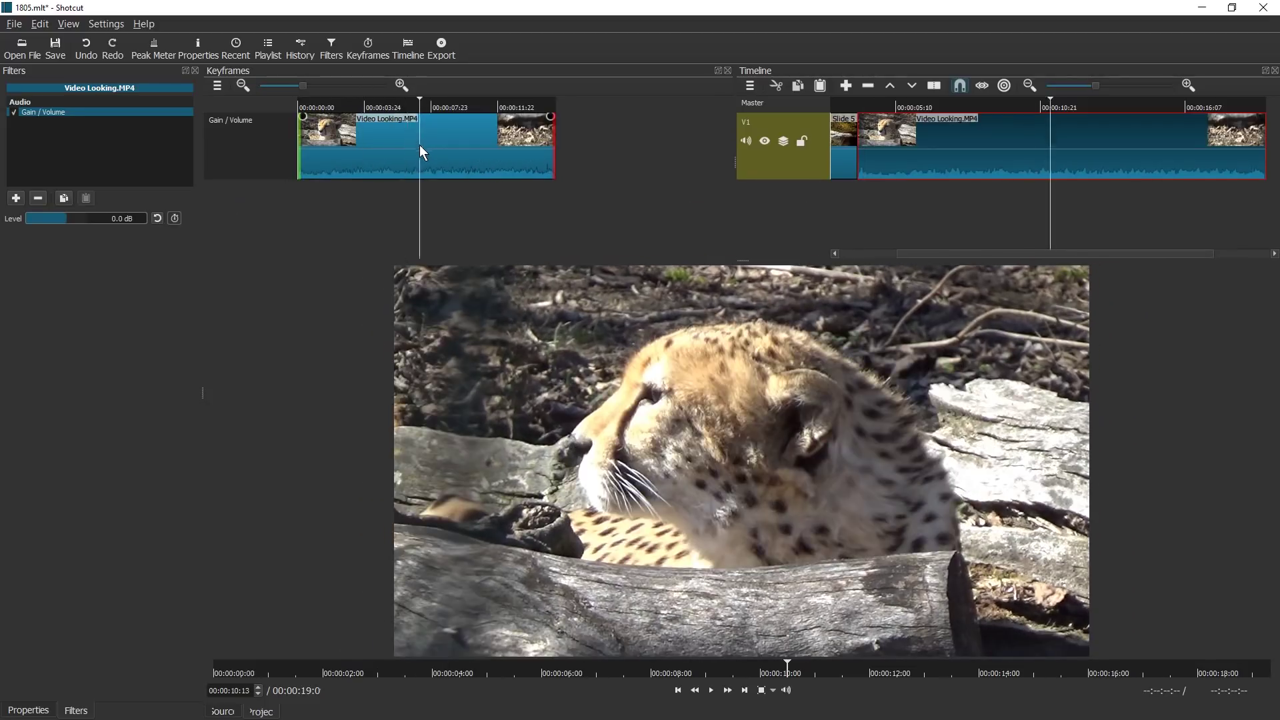
key(ctrl+equal)
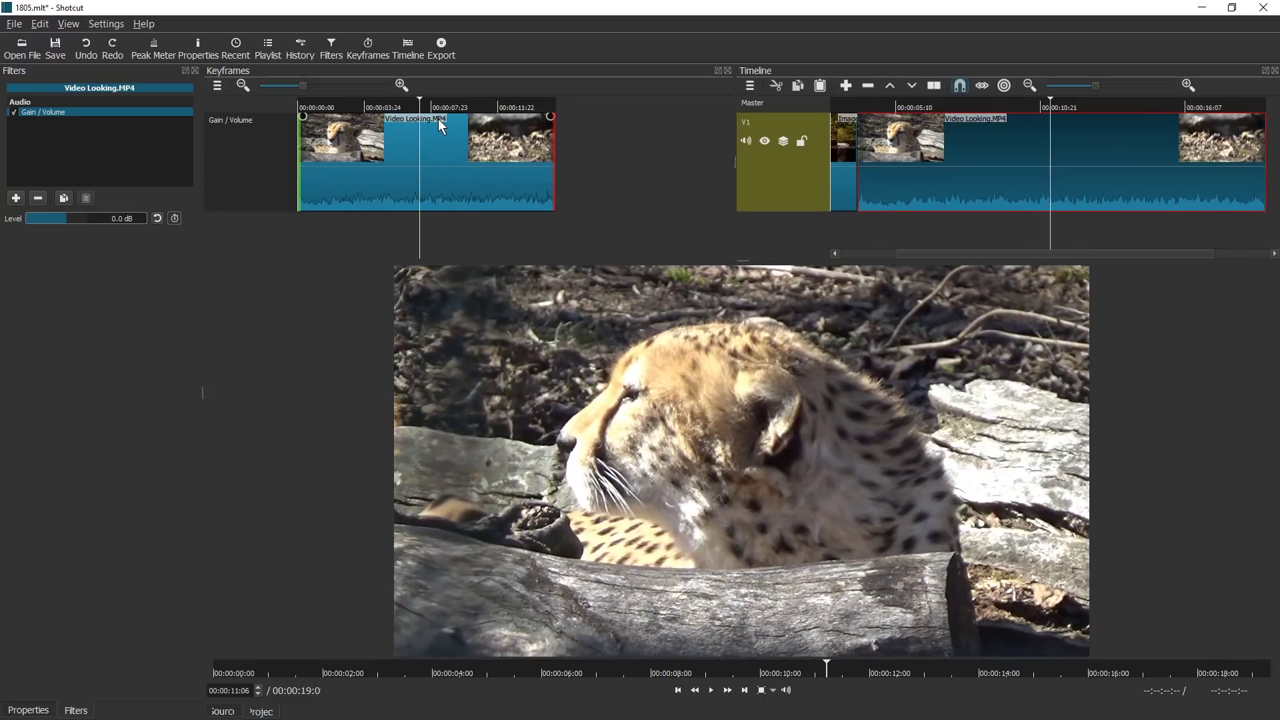
Add simple start and end keyframe ramps to the Gain / Volume filter, playing the clip to check the level changes.
drag(307, 120, 403, 132)
drag(337, 108, 271, 108)
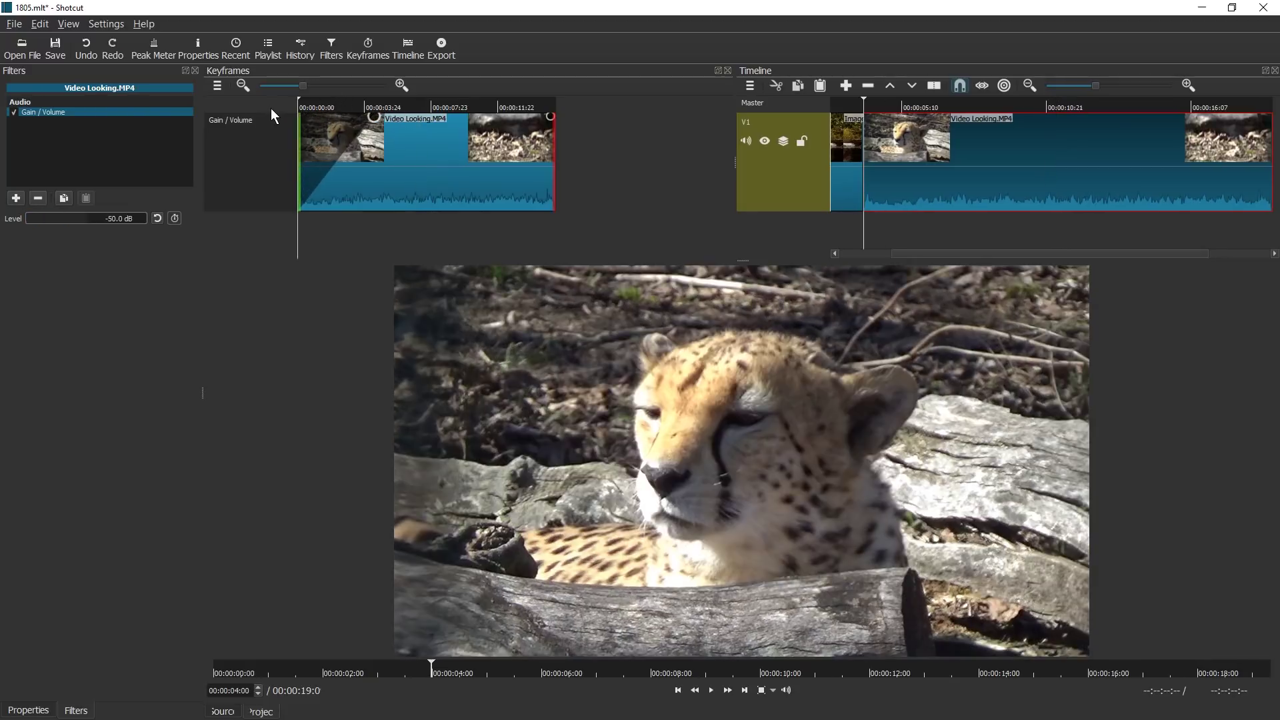
key(space)
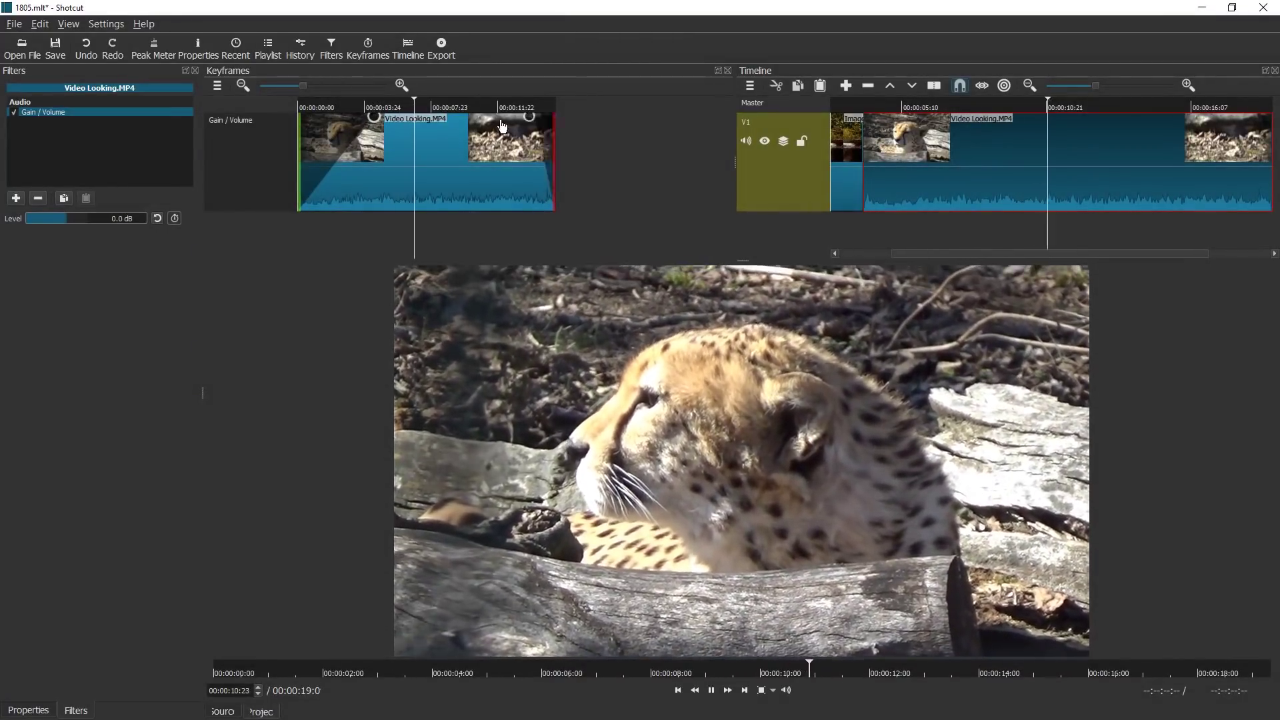
drag(550, 117, 459, 117)
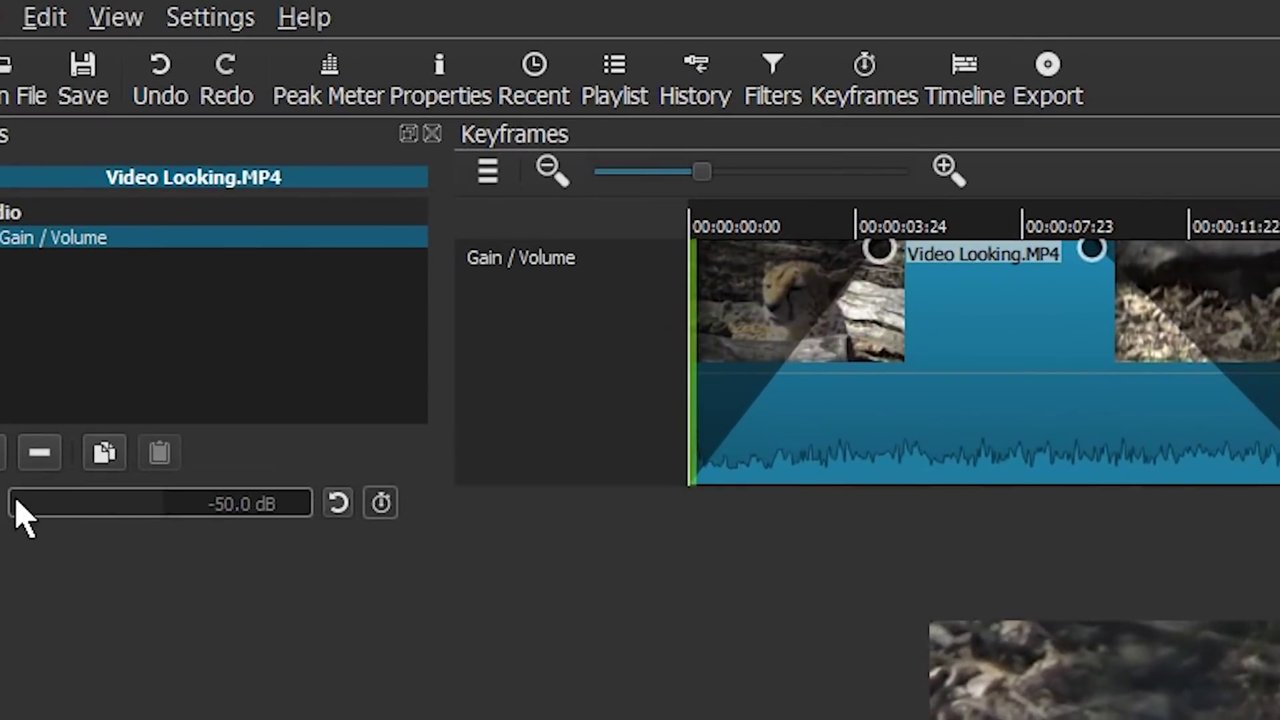
drag(874, 230, 694, 227)
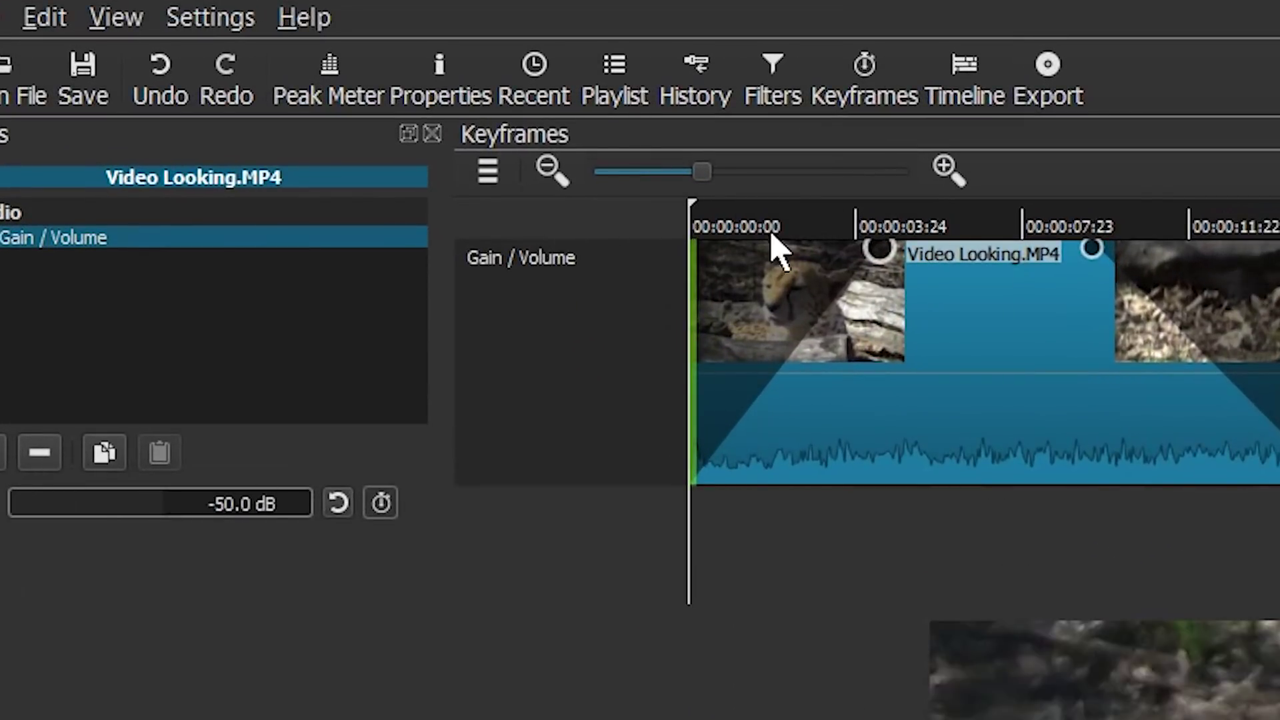
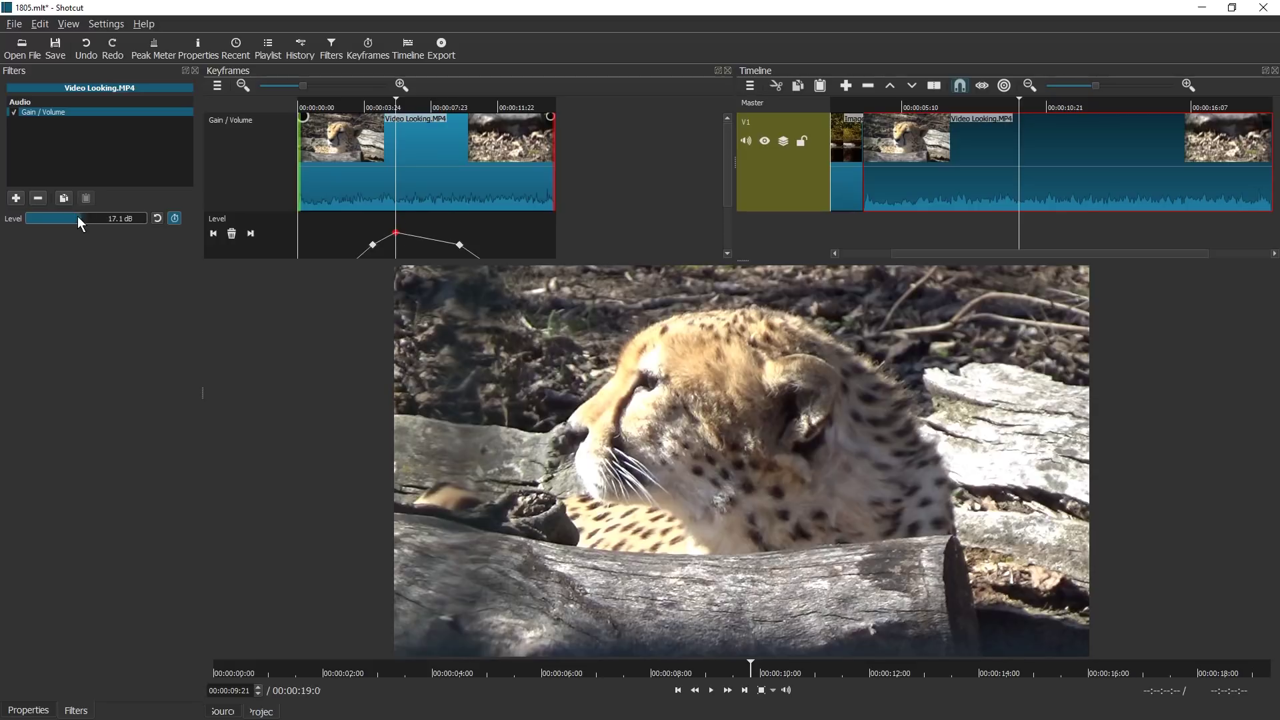
Seek past the Level curve's peak and remove all keyframes from the Gain / Volume filter's Level parameter.
click(427, 106)
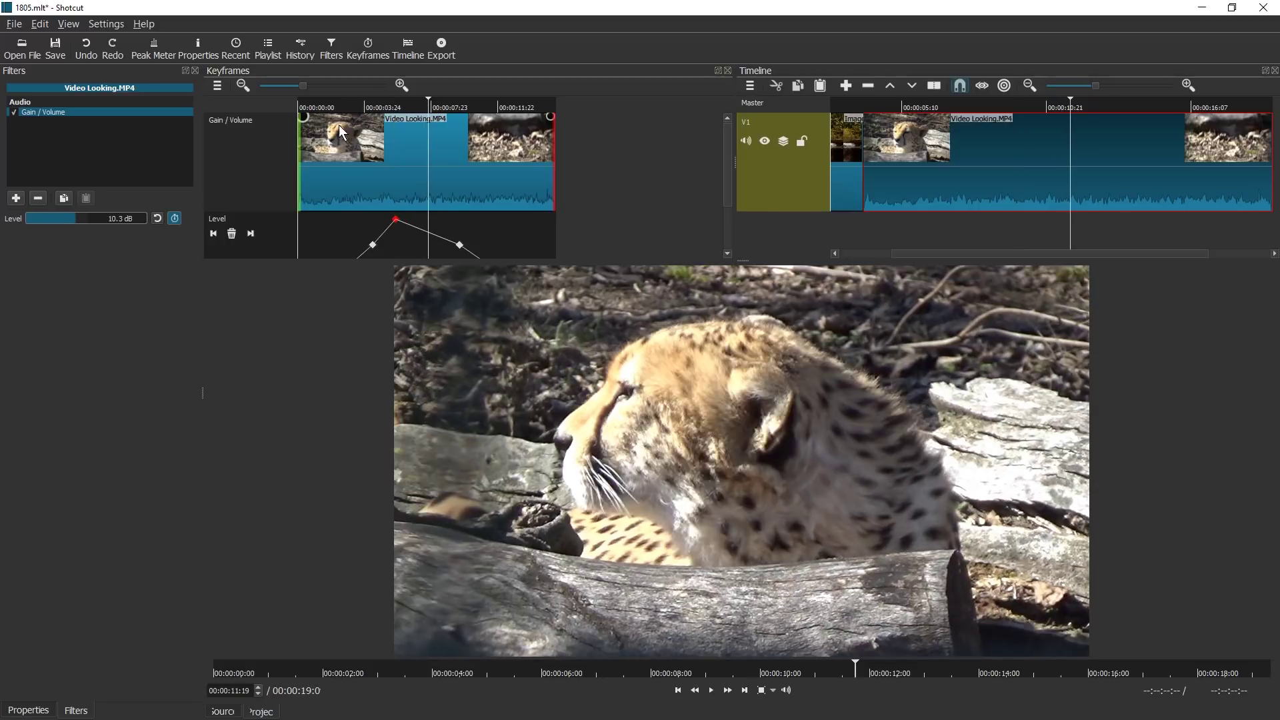
right_click(427, 231)
click(356, 272)
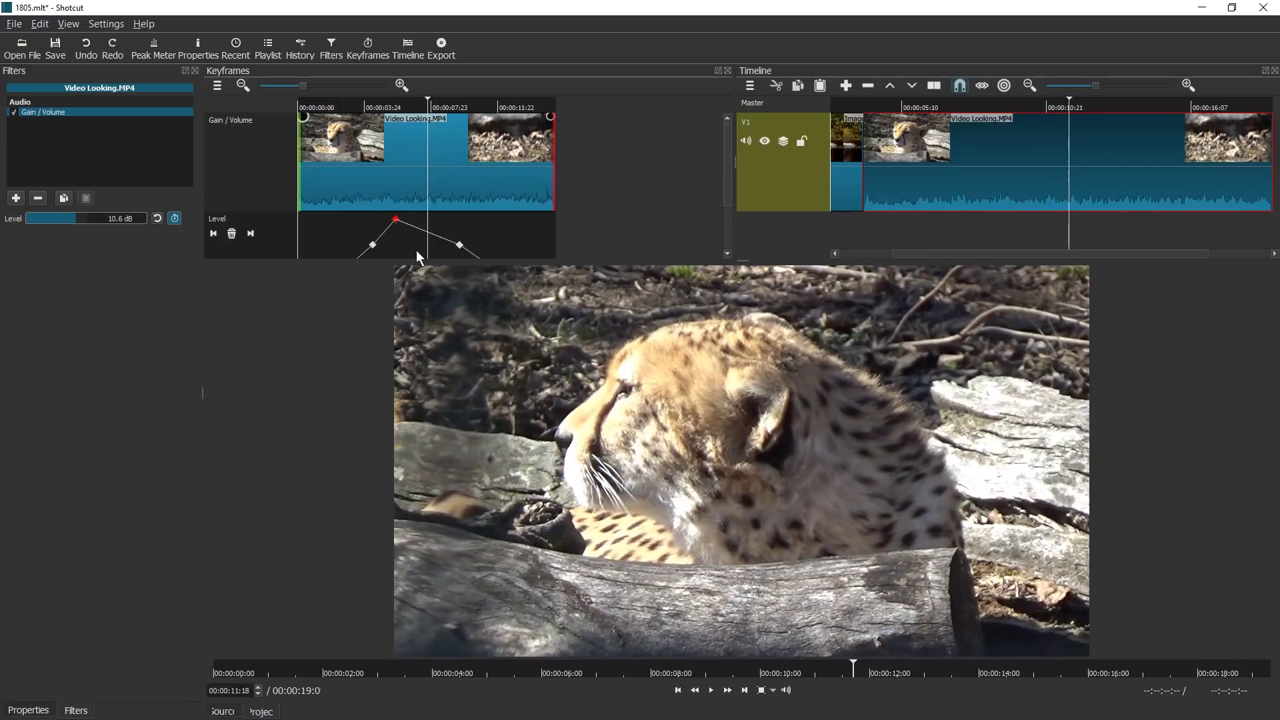
click(176, 218)
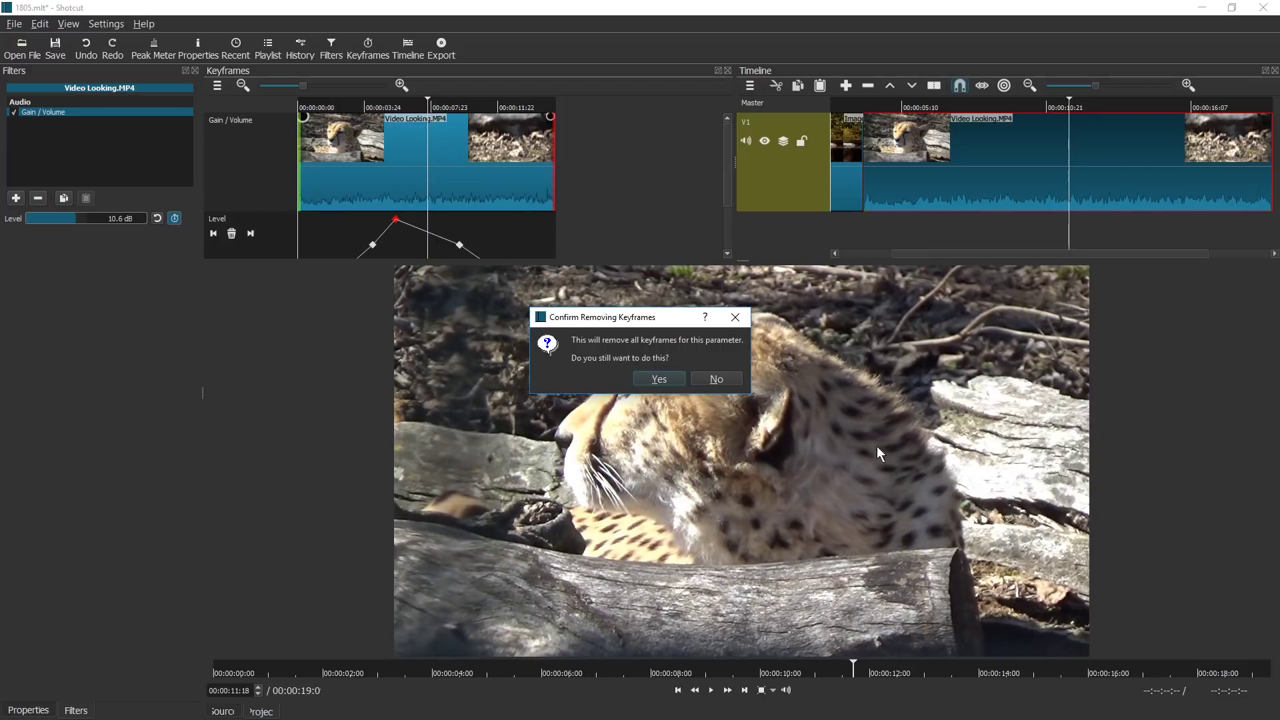
click(660, 379)
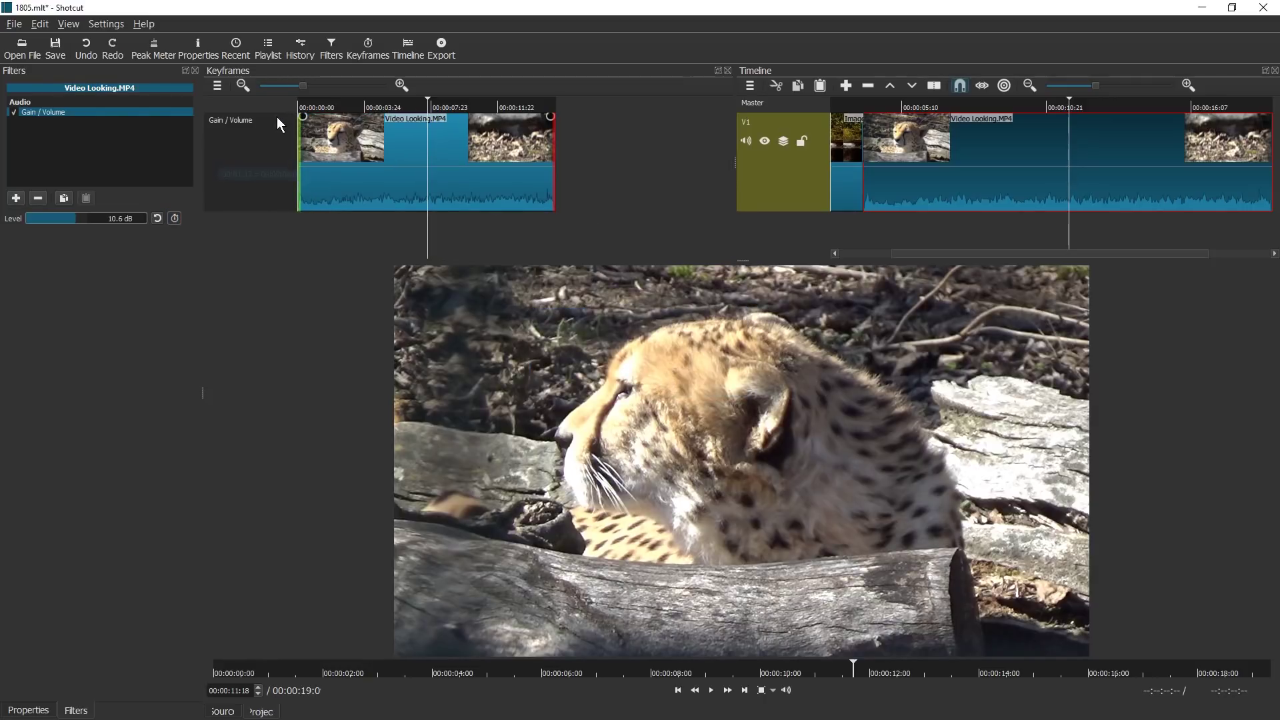
Set start and end ramps on the Gain / Volume filter and enable keyframes for its Level parameter.
drag(309, 122, 342, 118)
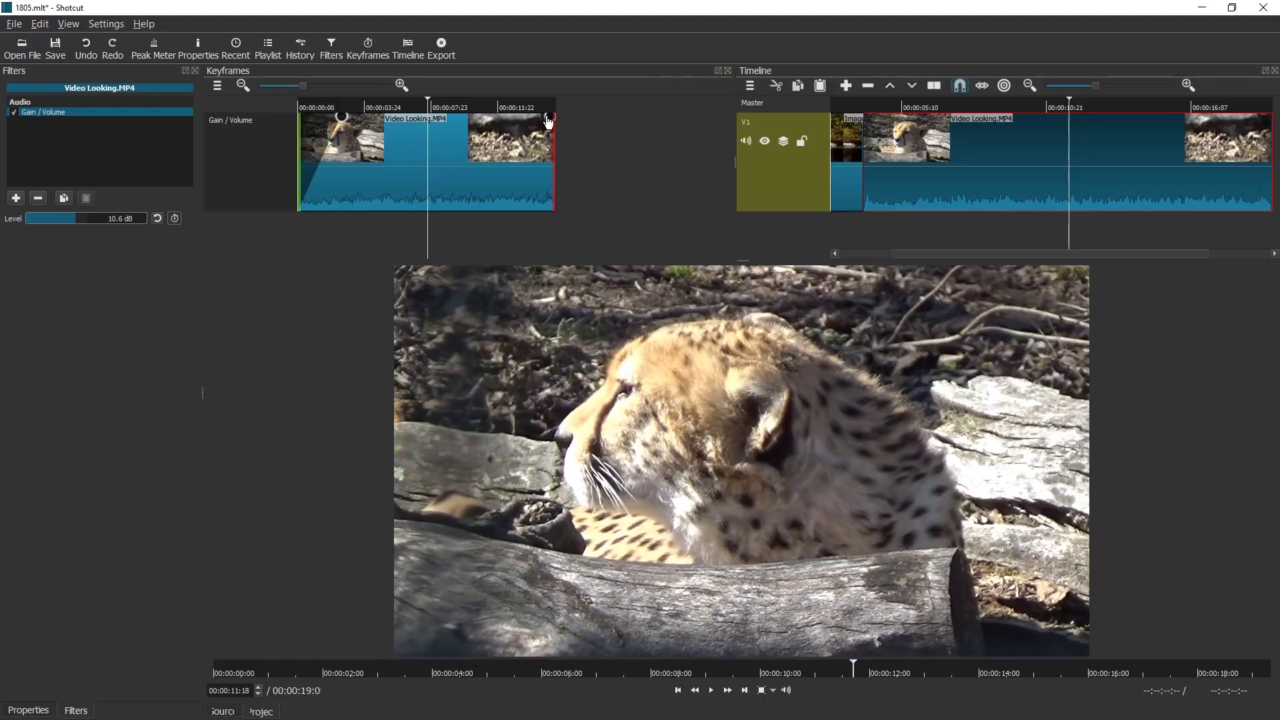
drag(550, 117, 487, 136)
click(175, 219)
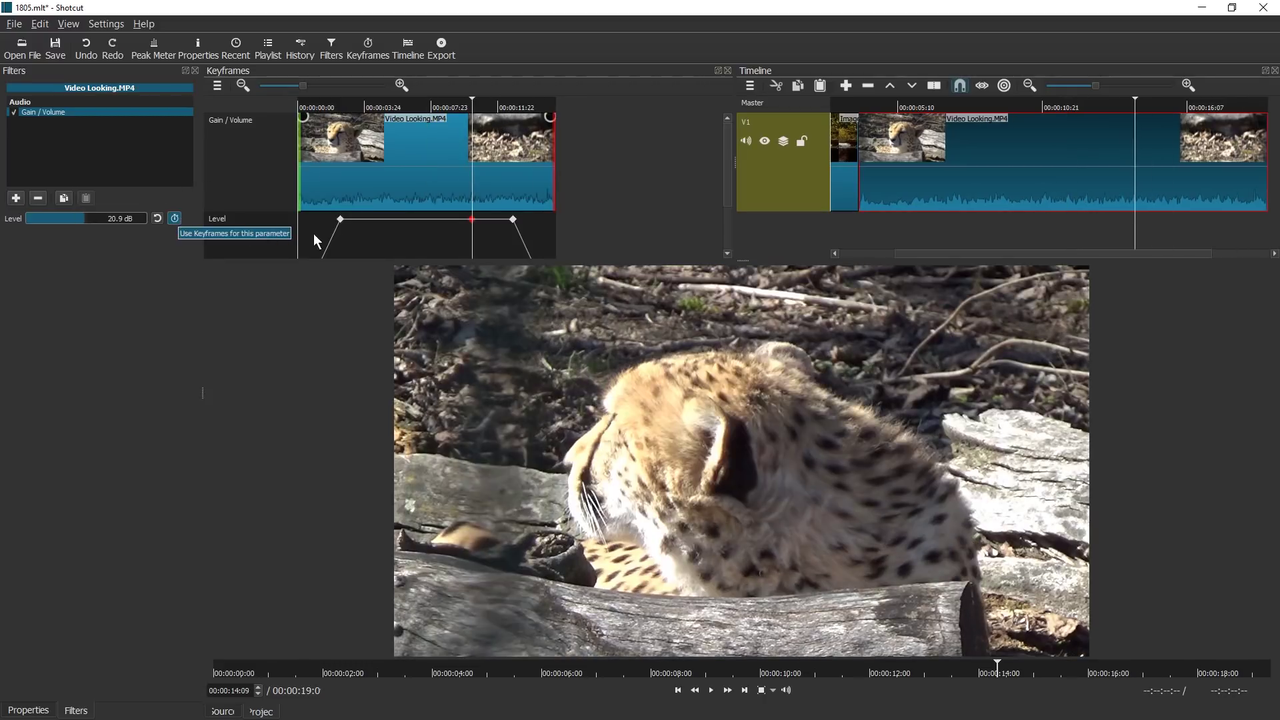
double_click(473, 219)
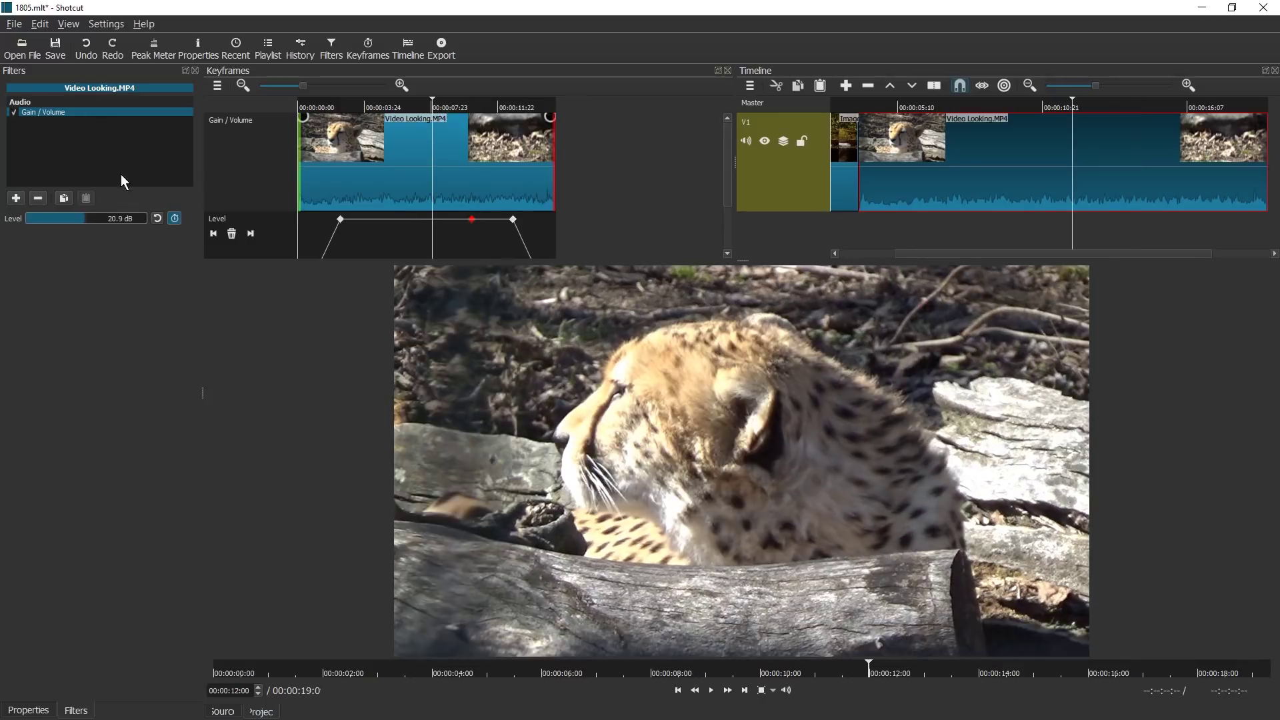
Lower the Gain / Volume Level to 3.2 dB at 00:00:12:00.
click(86, 217)
drag(85, 218, 70, 217)
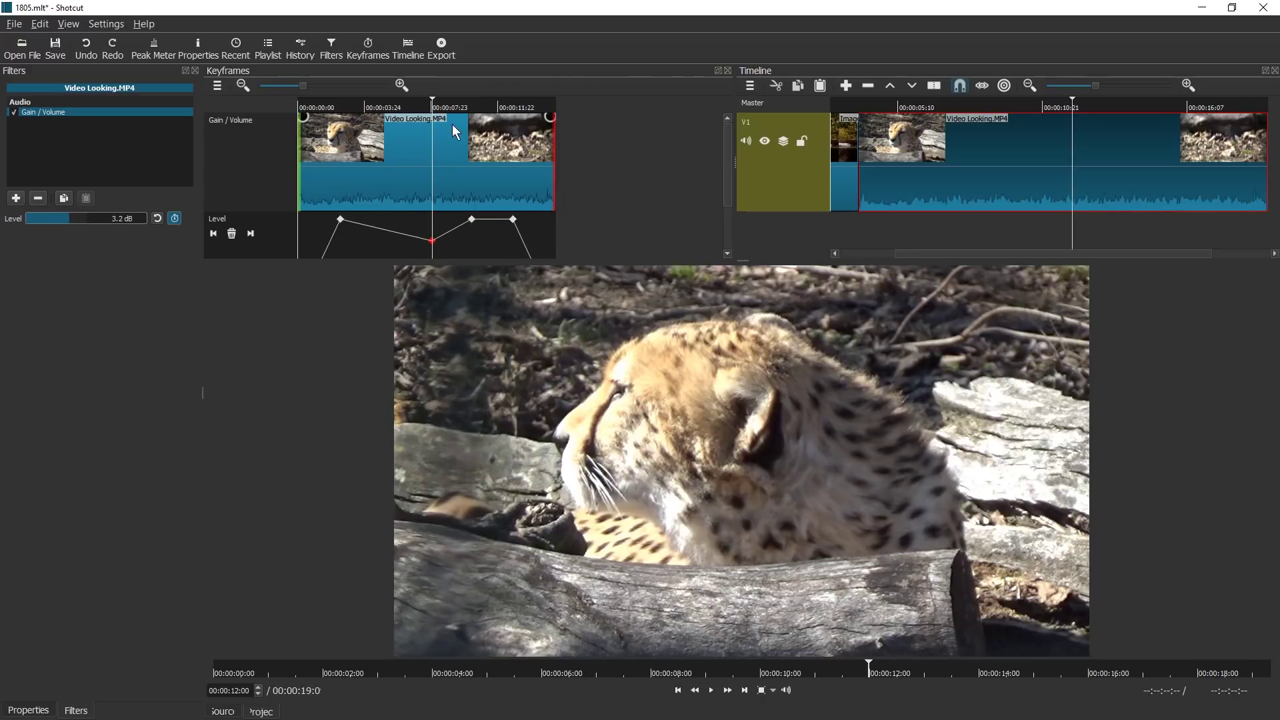
Paste the Video Looking.MP4 clip back onto track V1 directly after the lion image clip and select it.
click(380, 105)
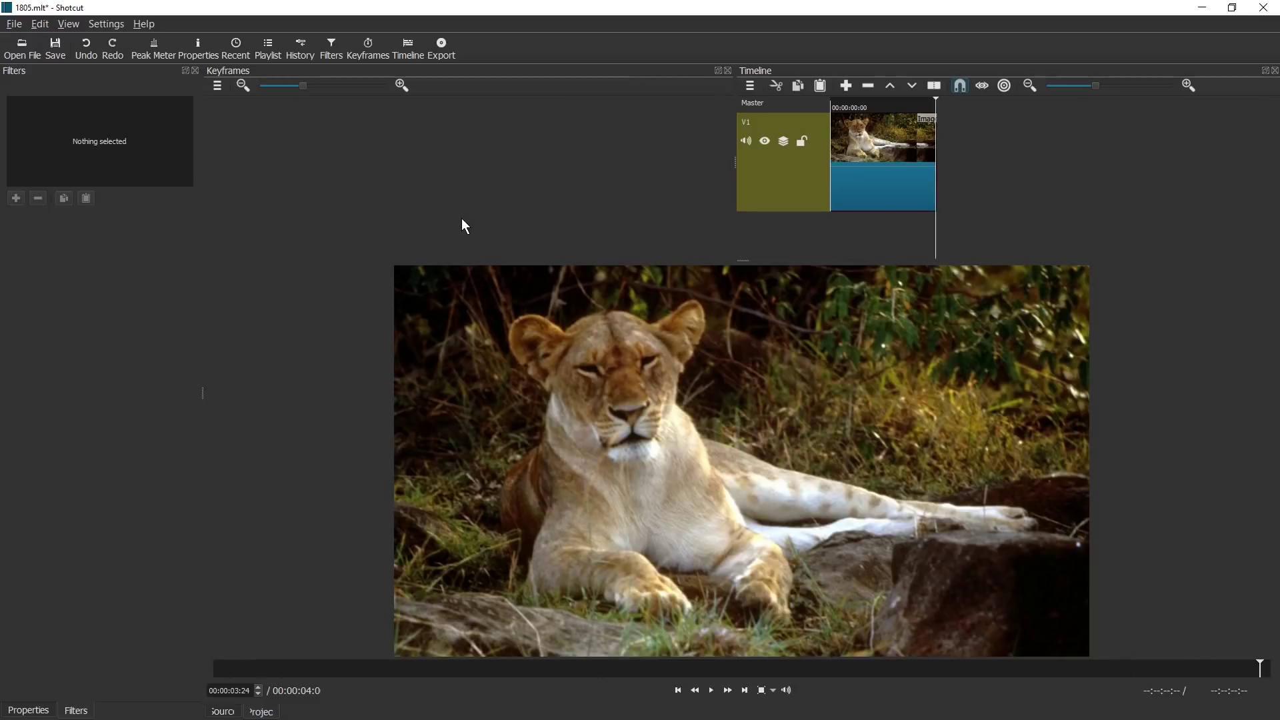
key(ctrl+v)
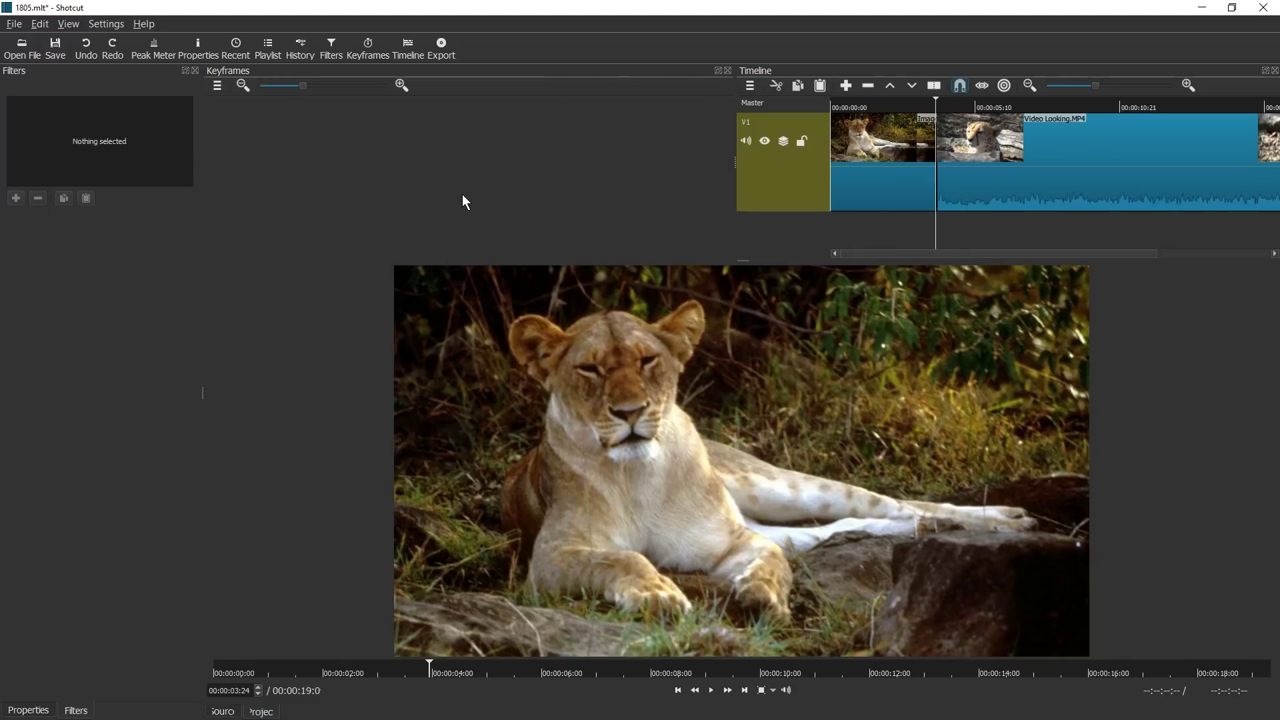
click(1067, 138)
Add two more Gain / Volume Level keyframes, a lowered one around 00:00:08:14 and one of 10.9 dB at 00:00:04:21.
click(375, 105)
click(64, 219)
drag(62, 218, 58, 218)
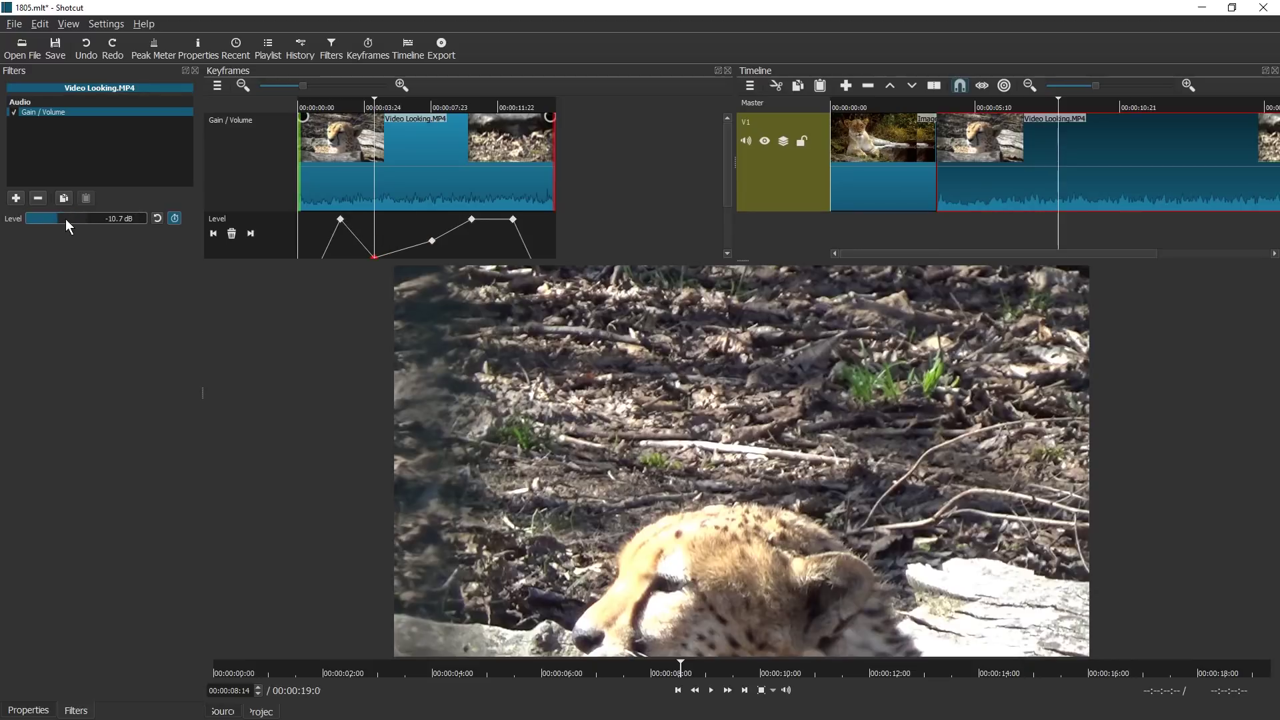
click(322, 116)
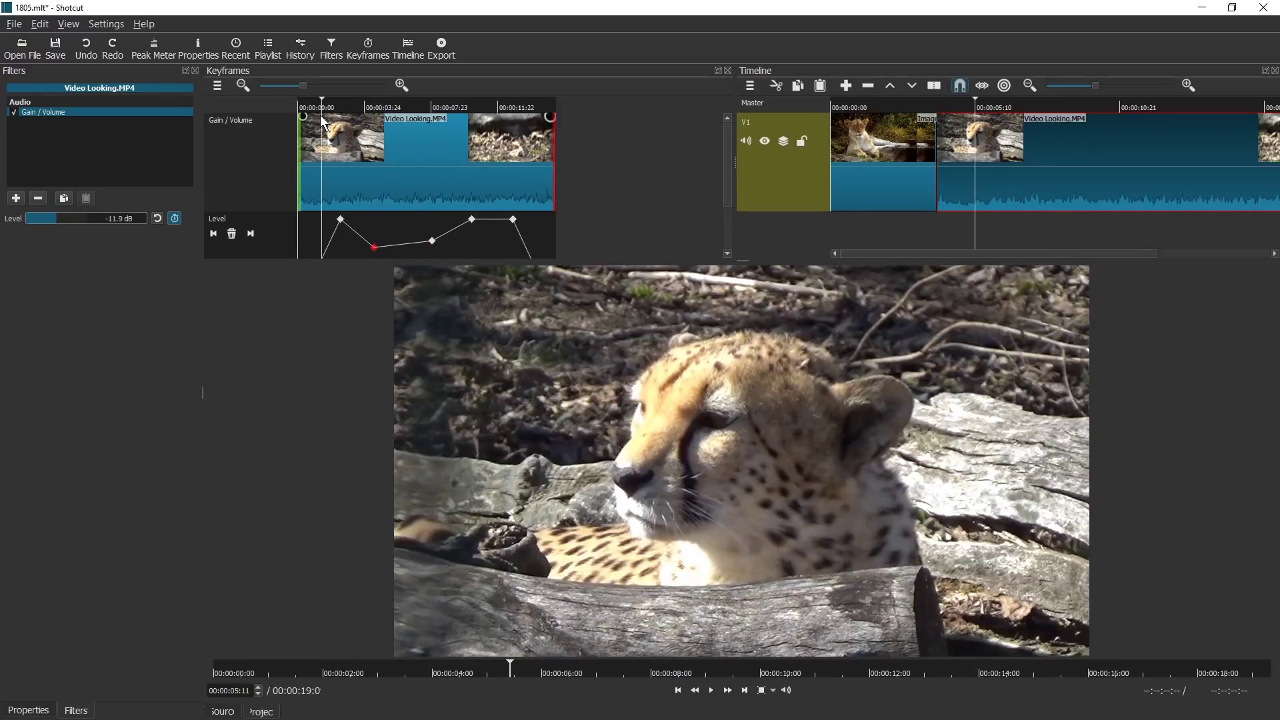
click(311, 114)
drag(56, 219, 78, 222)
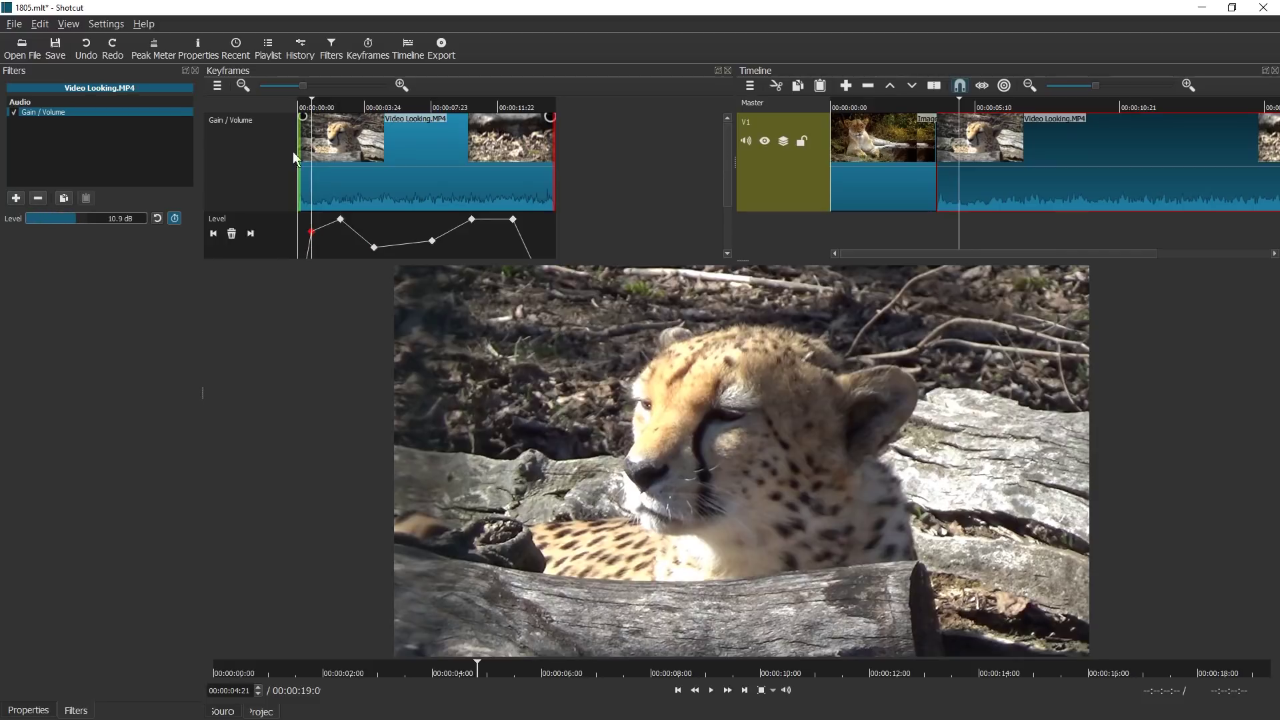
Play the clip from near its start to check how the Level keyframes change the volume.
key(space)
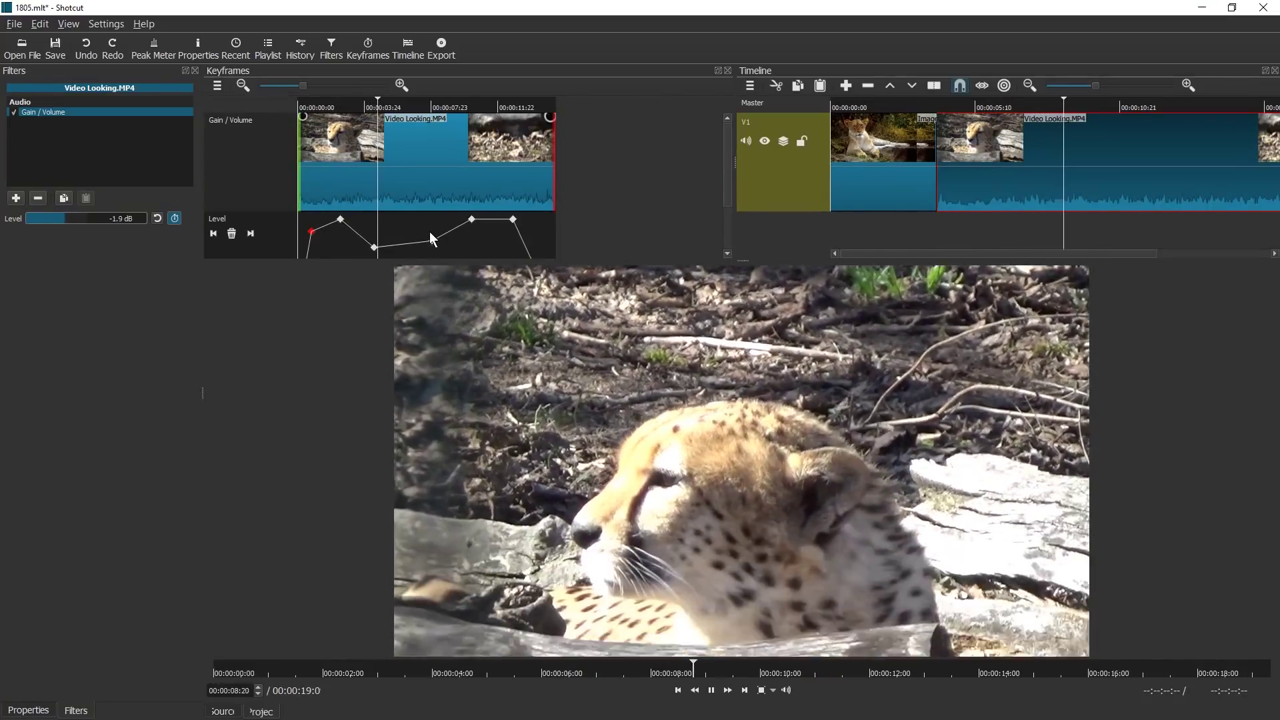
click(432, 242)
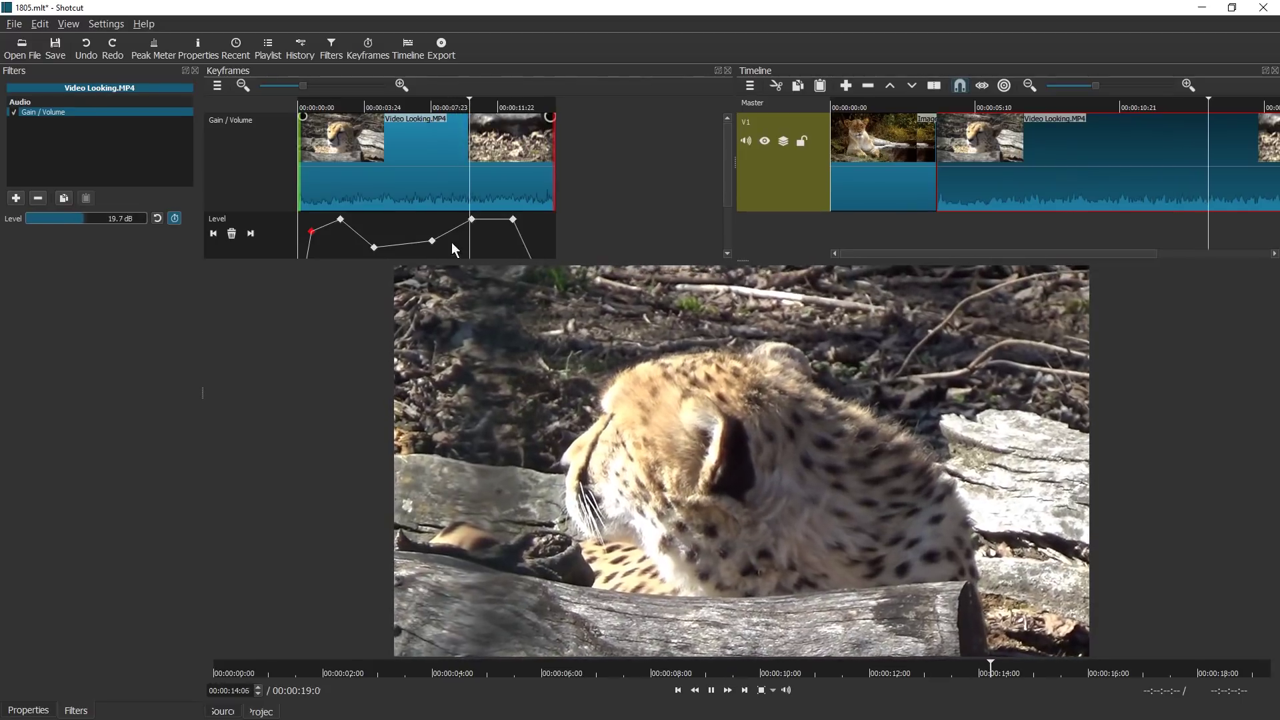
key(space)
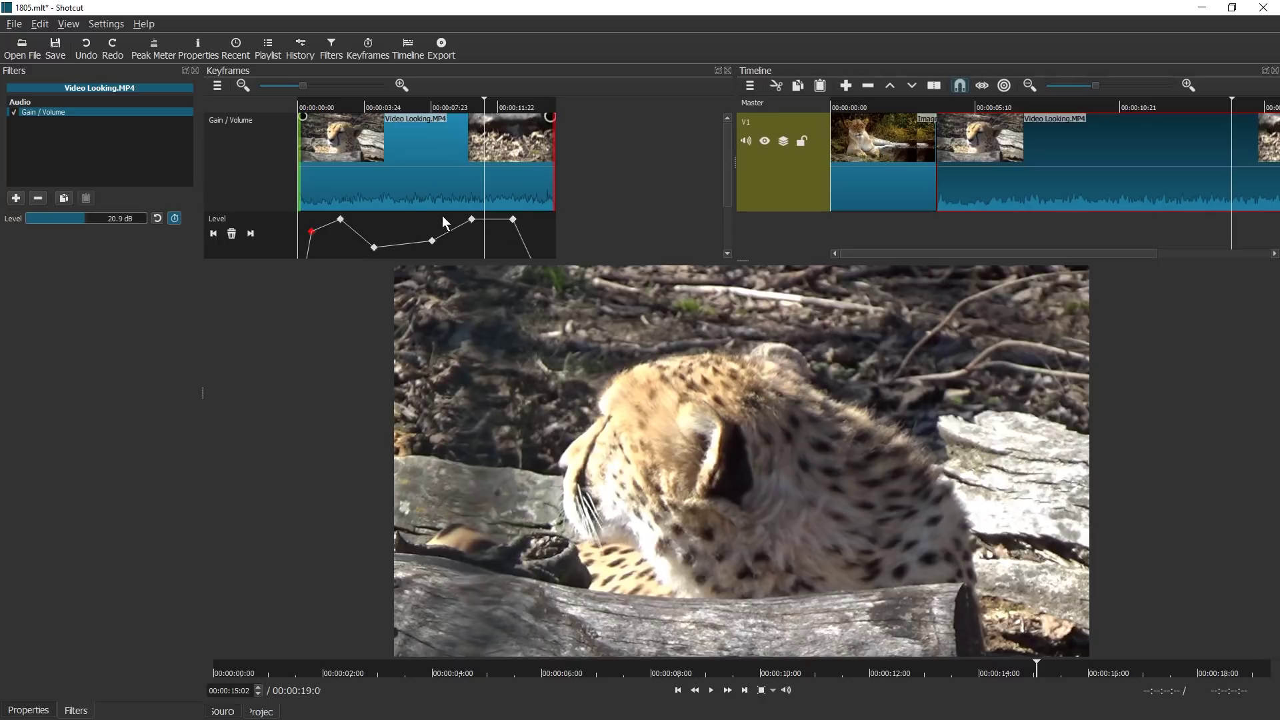
Step through the Gain / Volume filter's Level keyframes and delete them one by one until none remain.
mouse_move(312, 235)
drag(425, 101, 430, 106)
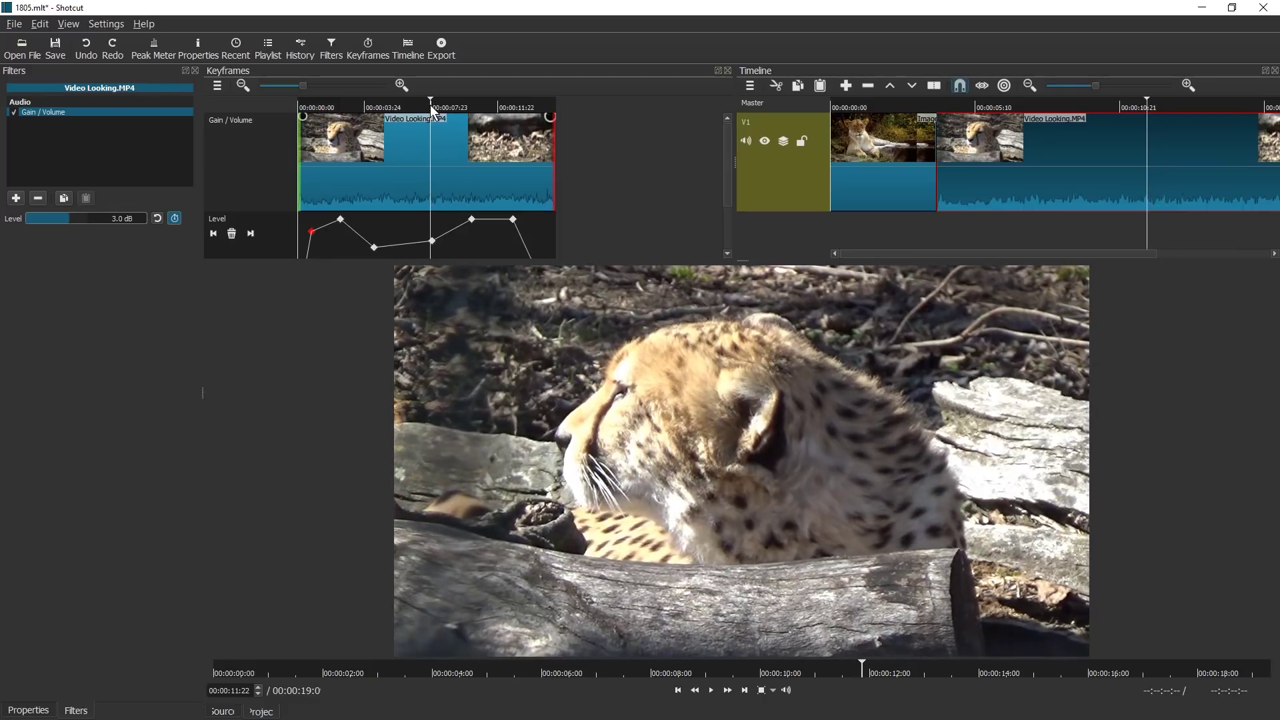
click(252, 234)
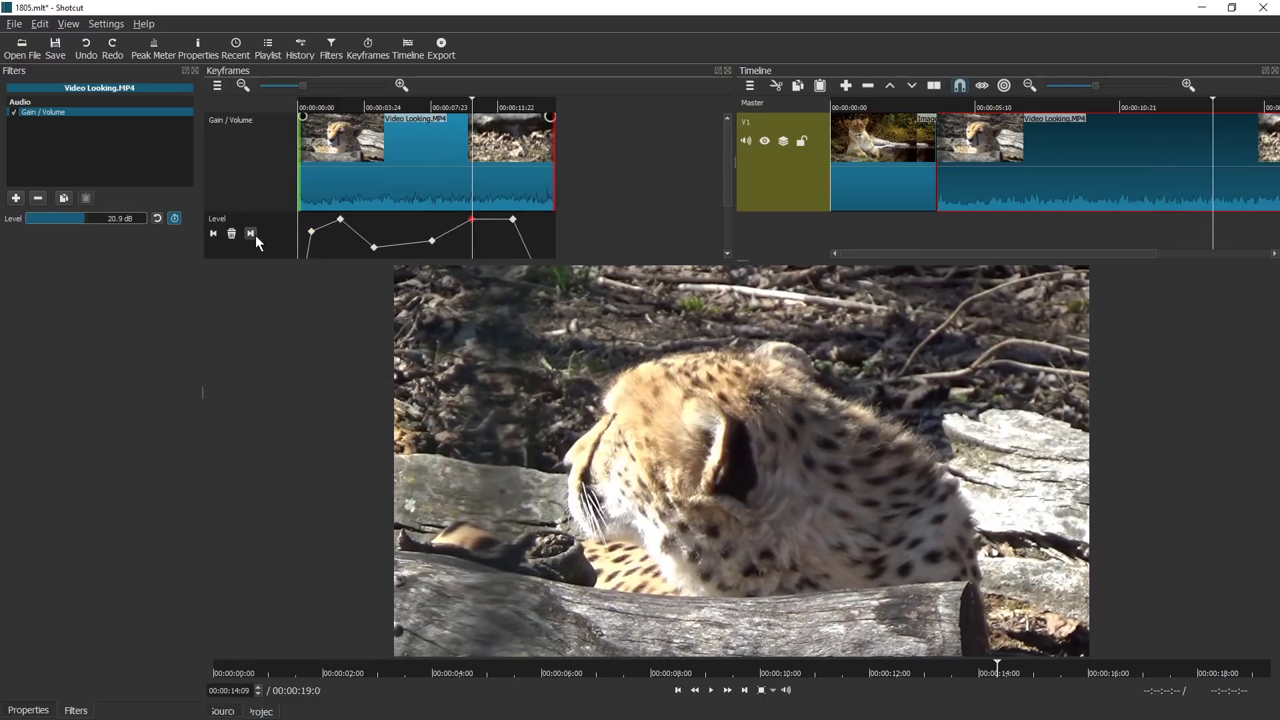
click(214, 233)
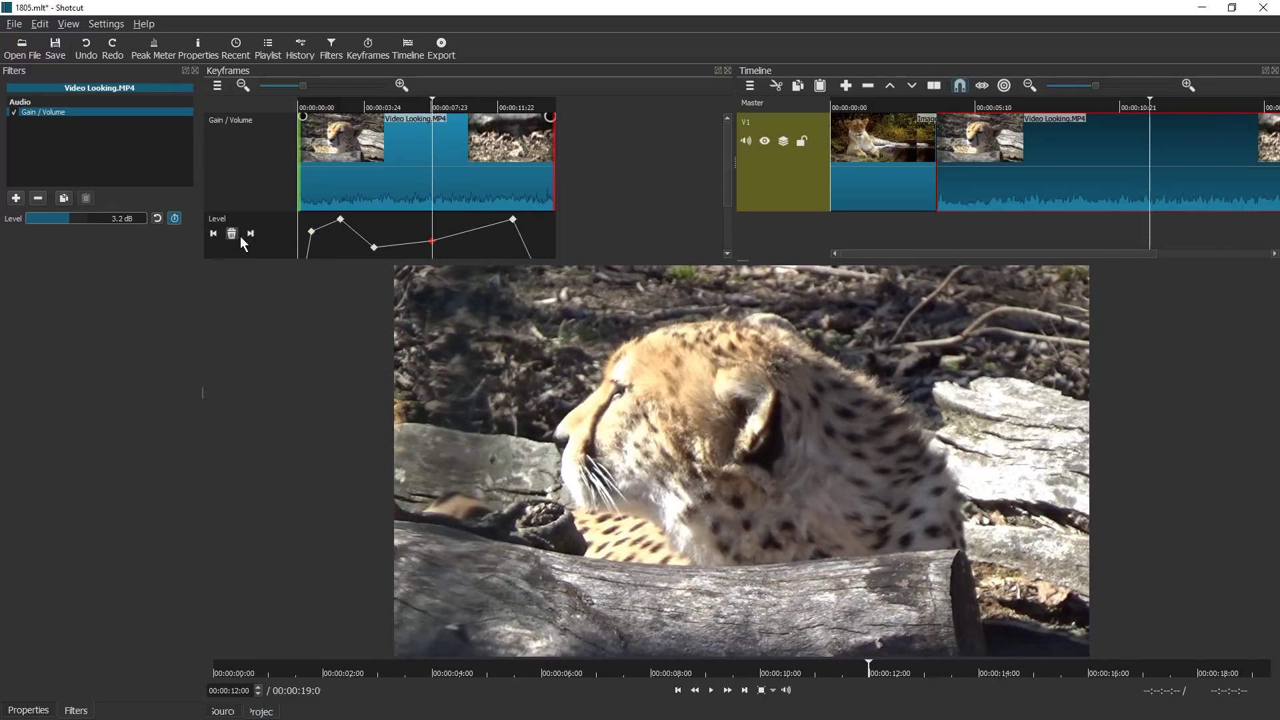
click(231, 233)
click(213, 234)
click(231, 233)
click(214, 233)
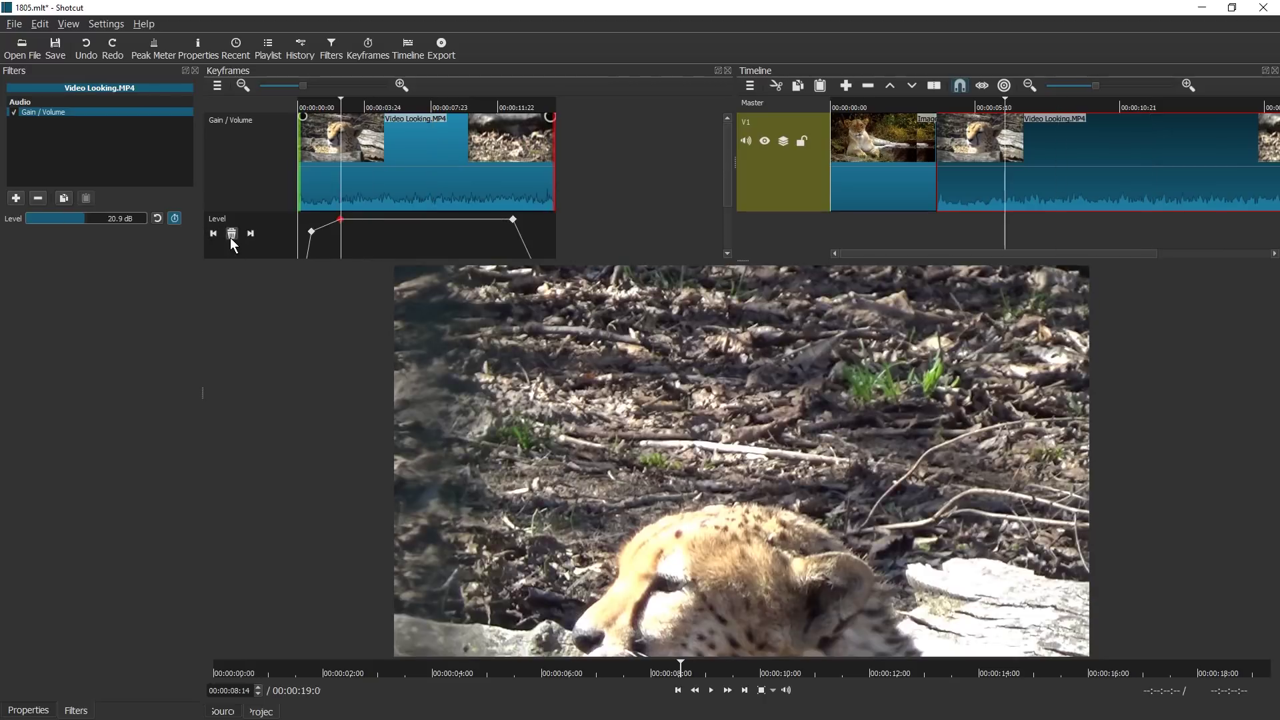
click(231, 234)
click(213, 233)
click(229, 235)
click(251, 233)
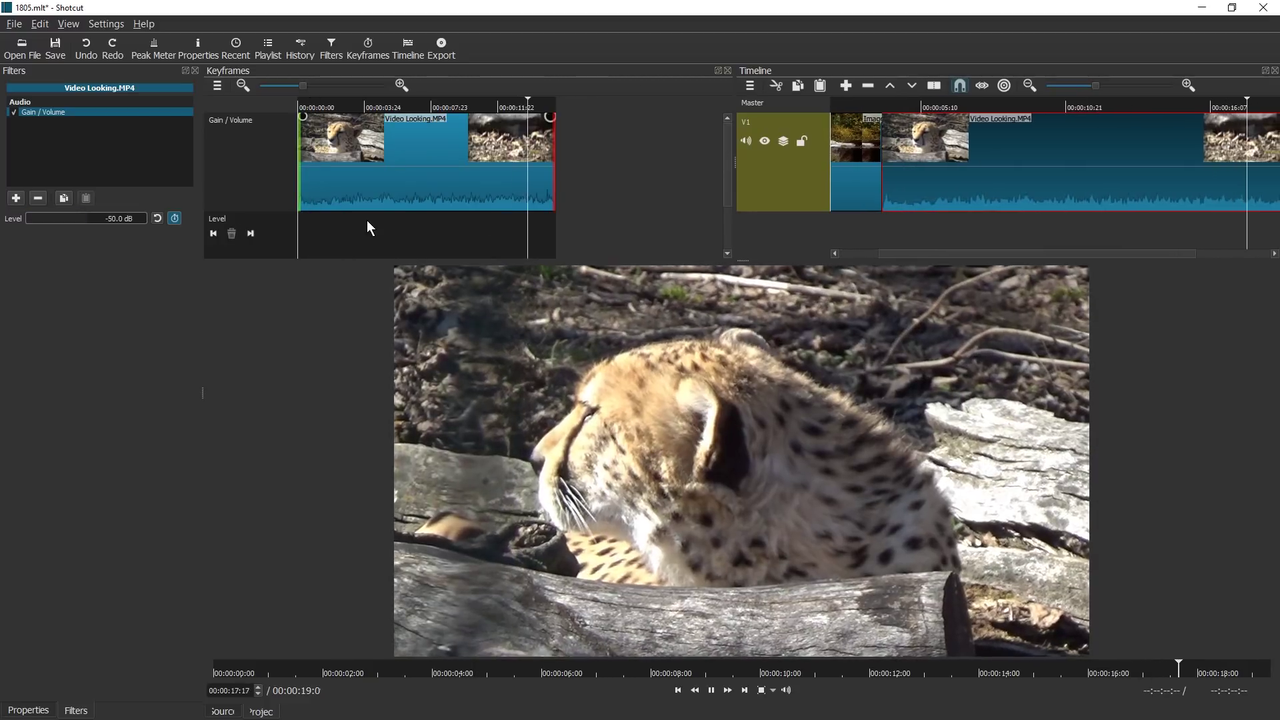
Stop playback, remove the Gain / Volume filter and add the Brightness video filter to Video Looking.MP4.
key(space)
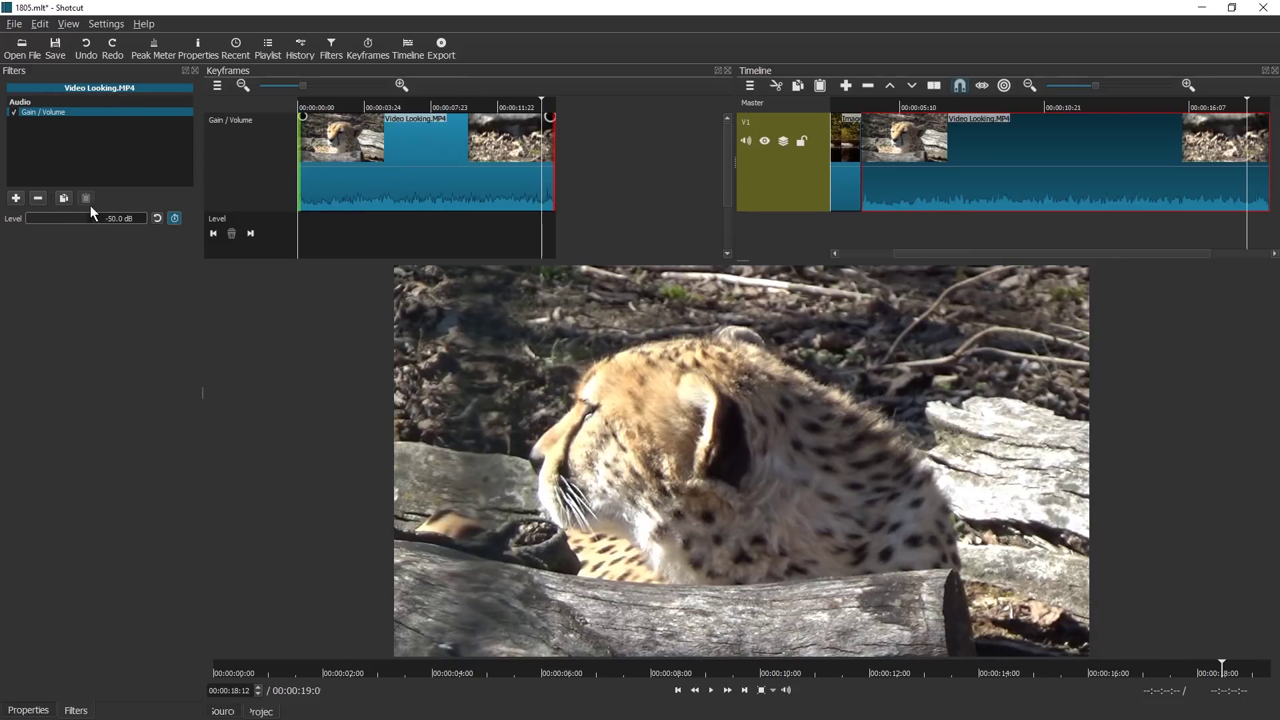
click(38, 198)
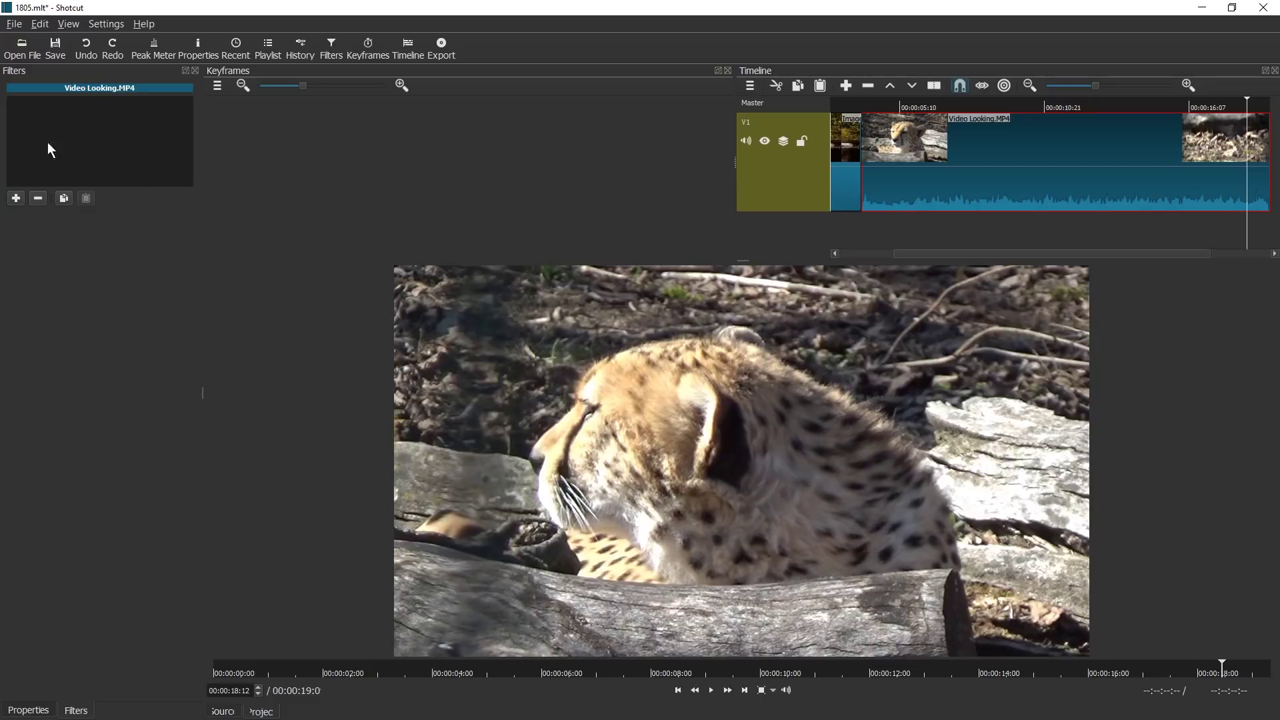
click(16, 198)
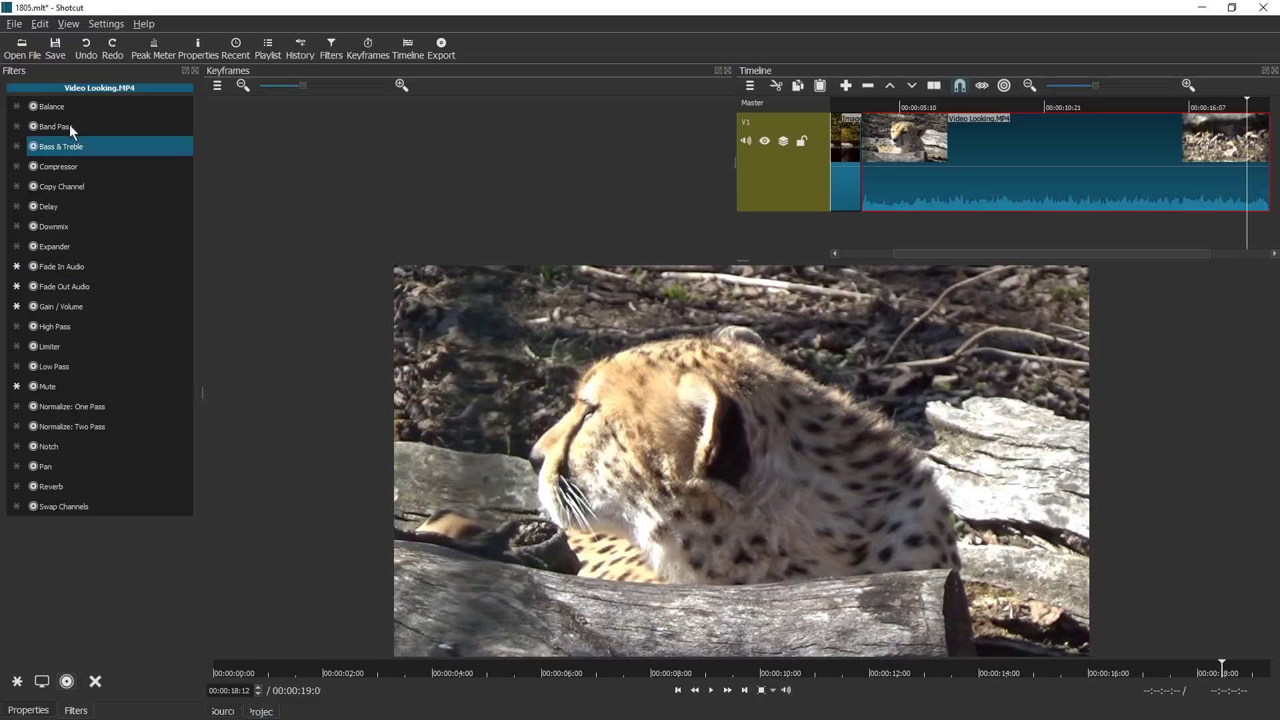
click(40, 680)
click(81, 203)
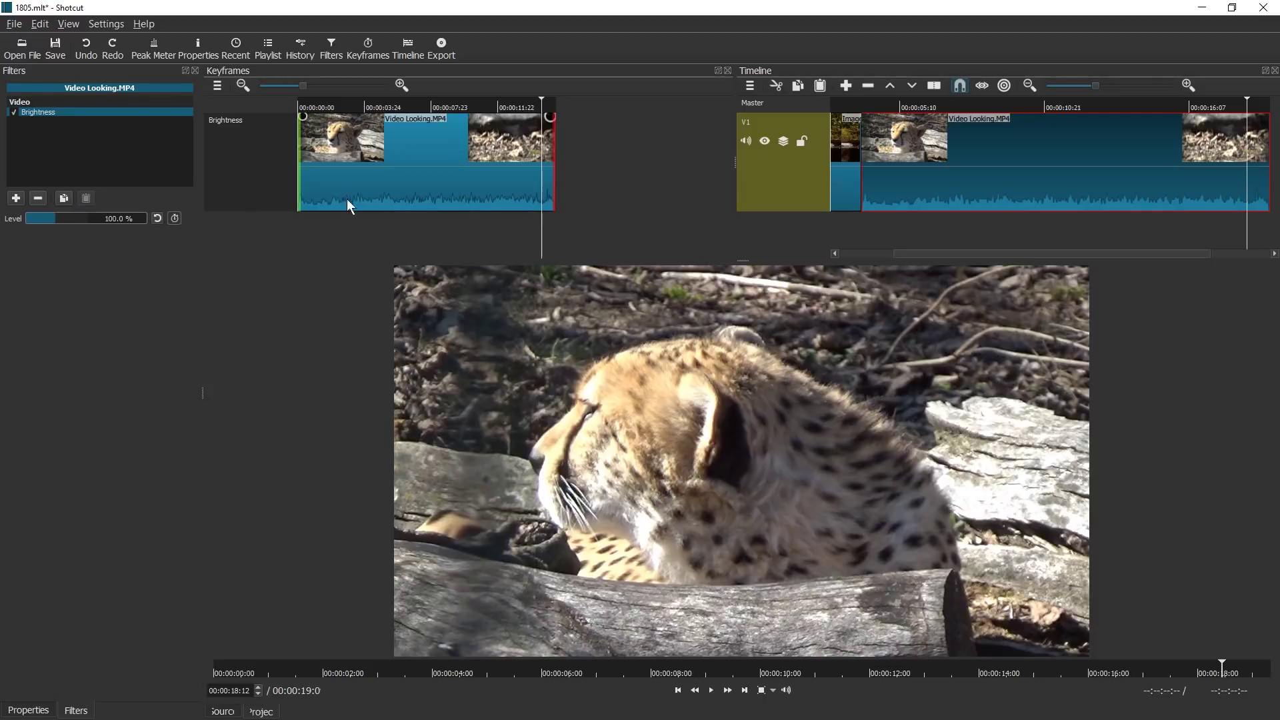
Set start and end ramps on the Brightness filter and play the clip's beginning to check the ramp.
click(399, 108)
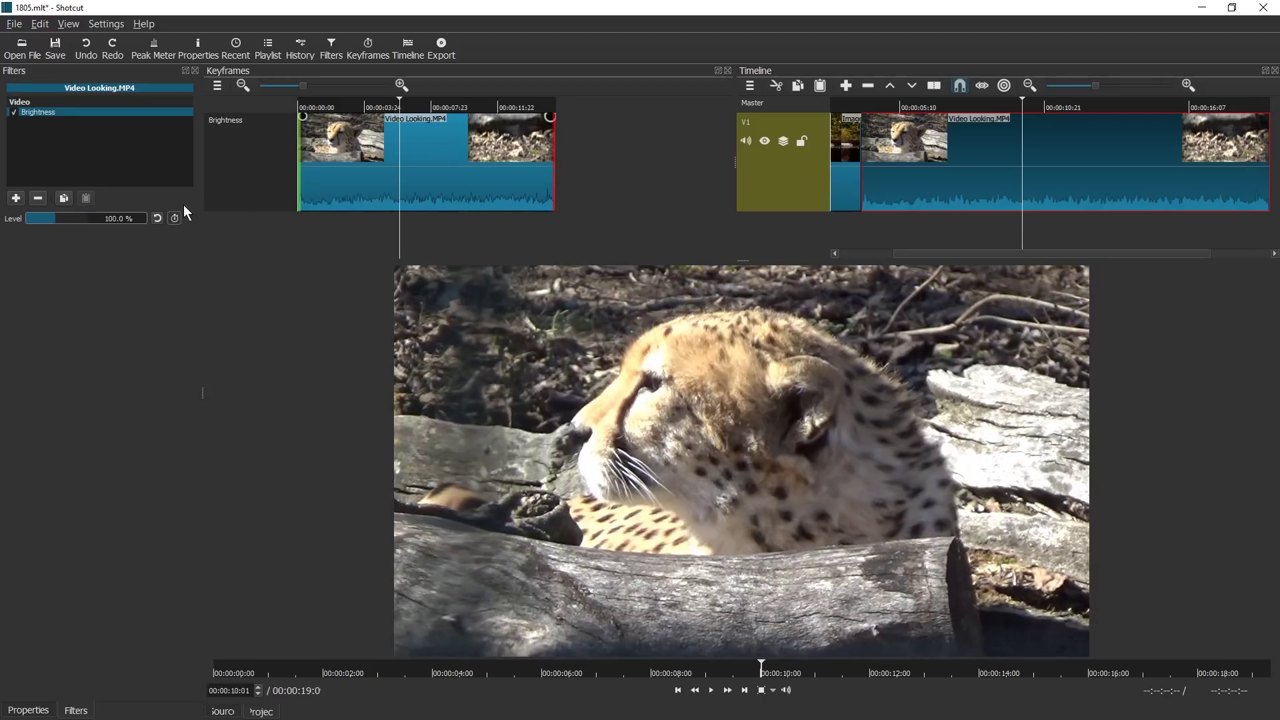
drag(306, 119, 338, 118)
drag(550, 118, 513, 118)
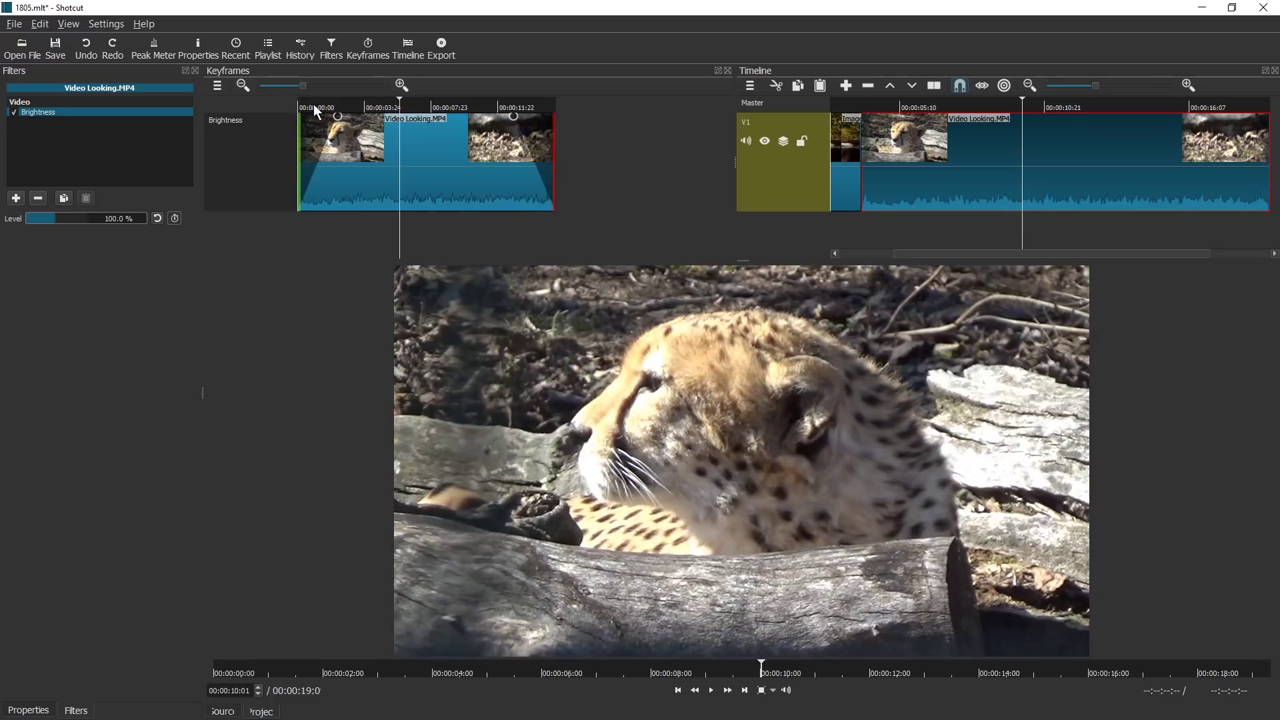
drag(314, 104, 265, 108)
key(space)
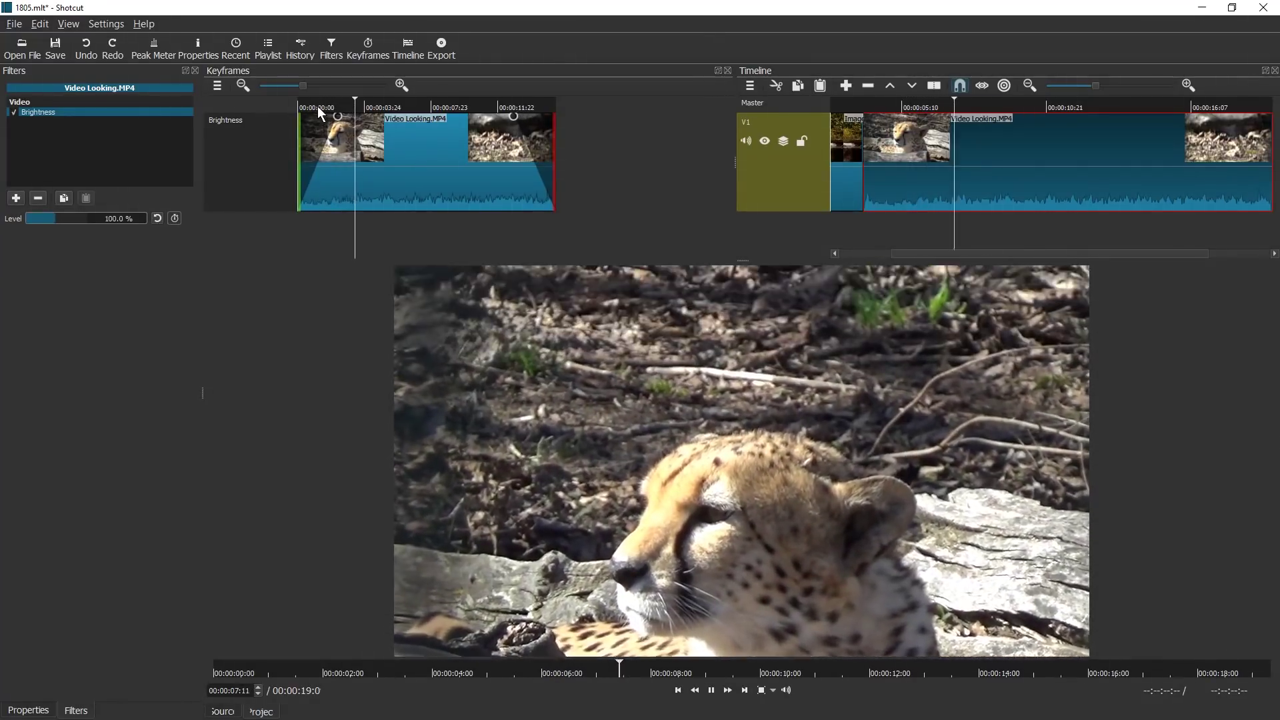
click(293, 103)
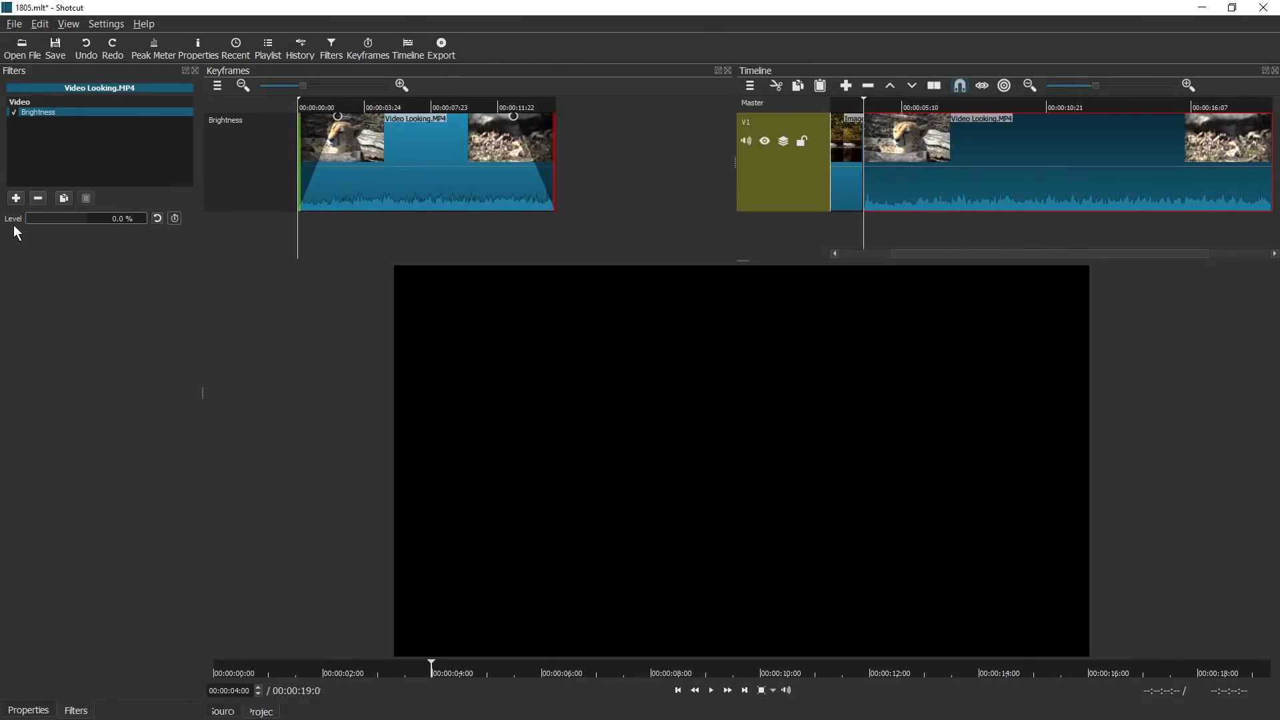
Set the Brightness Level to 50 % at the clip's start and 191.7 % in its middle, and raise it at the end.
drag(37, 219, 42, 220)
drag(370, 106, 387, 105)
drag(39, 218, 90, 220)
drag(430, 103, 627, 109)
click(78, 218)
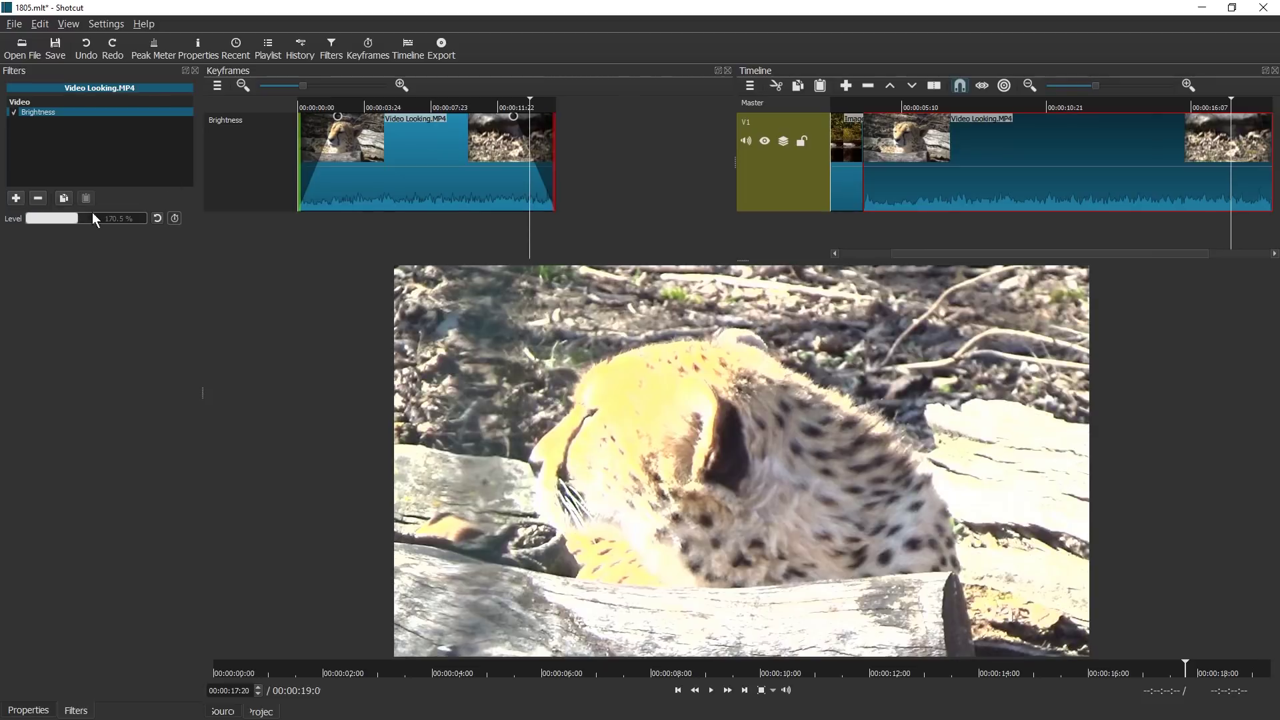
key(Up)
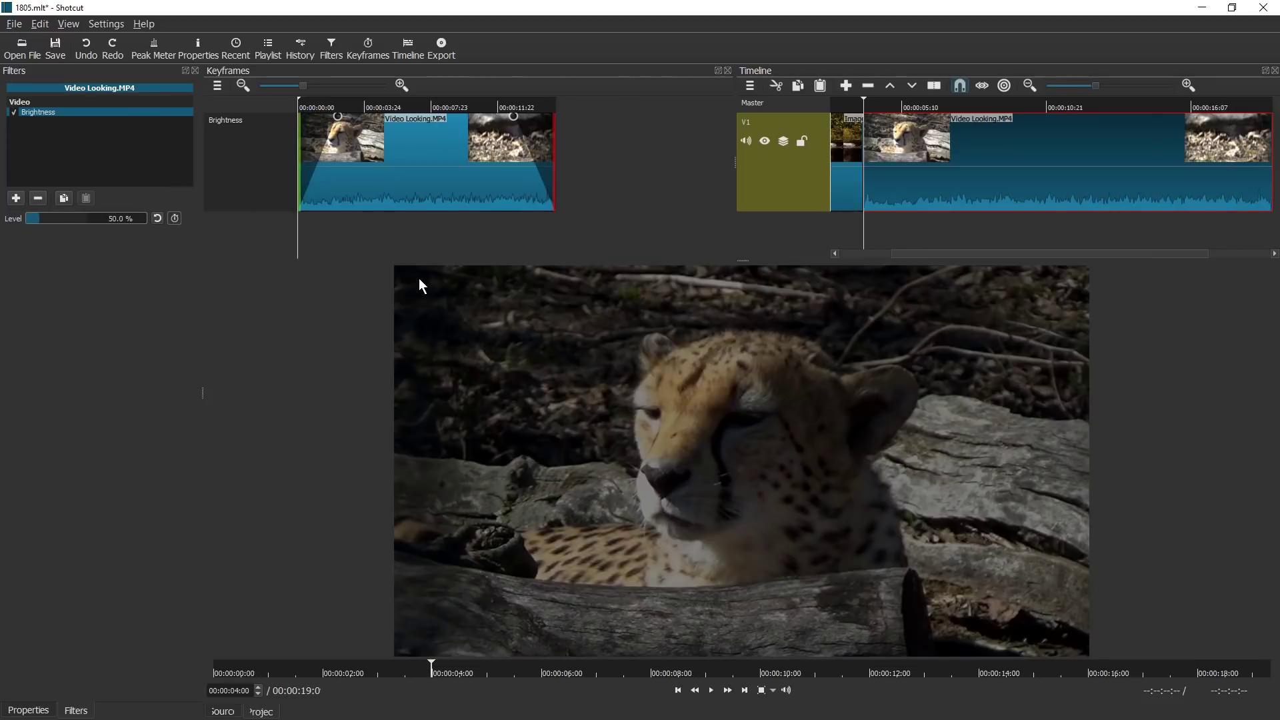
Play and scrub through the clip to check how the Brightness ramps change the picture at its start and end.
key(space)
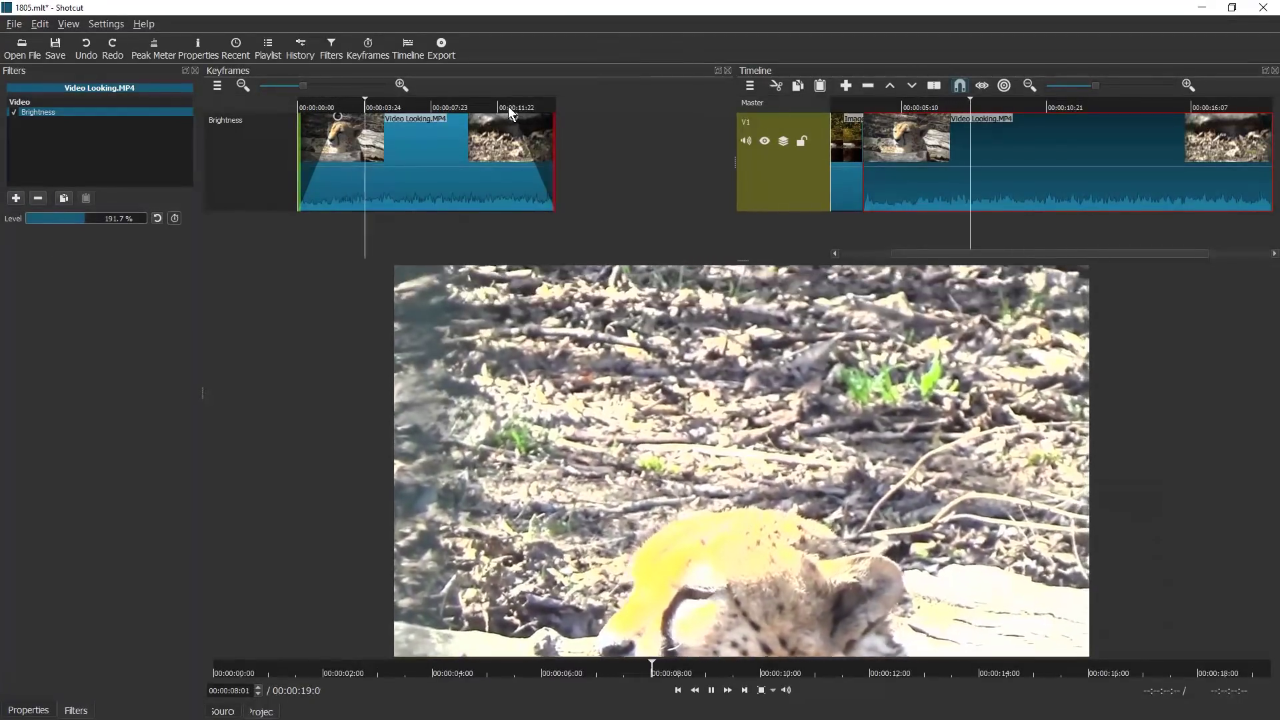
click(508, 106)
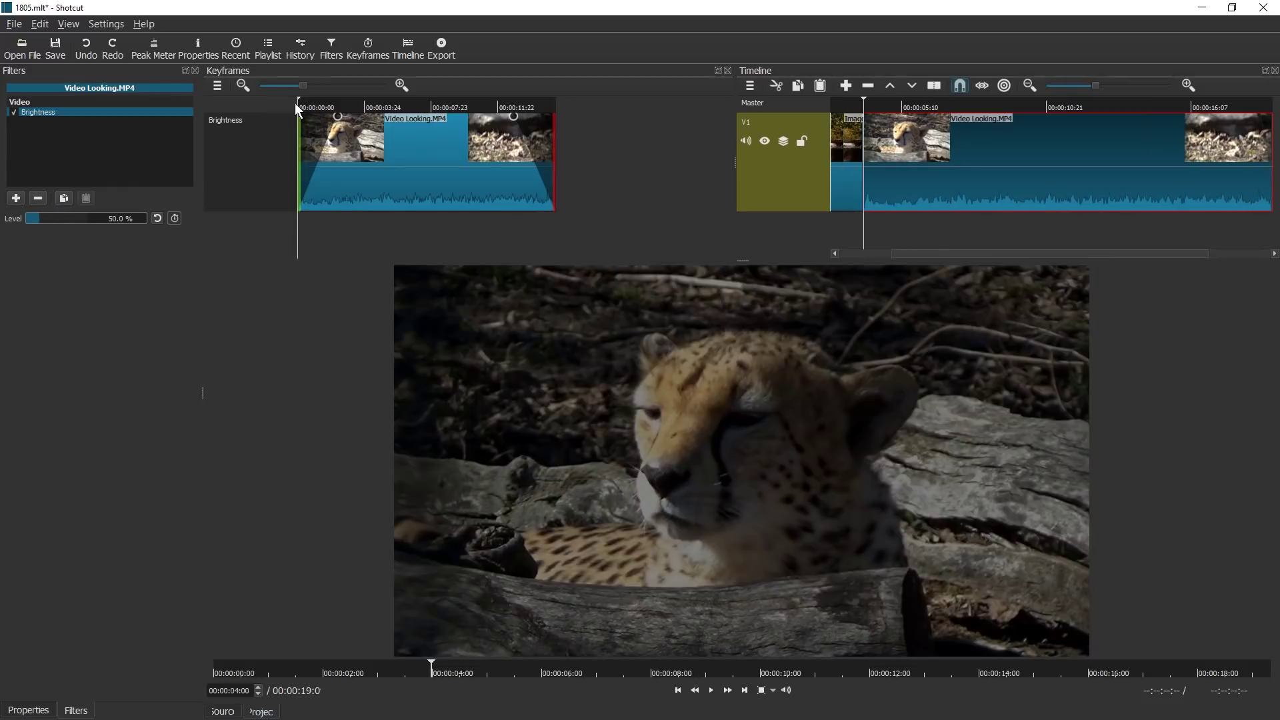
click(515, 107)
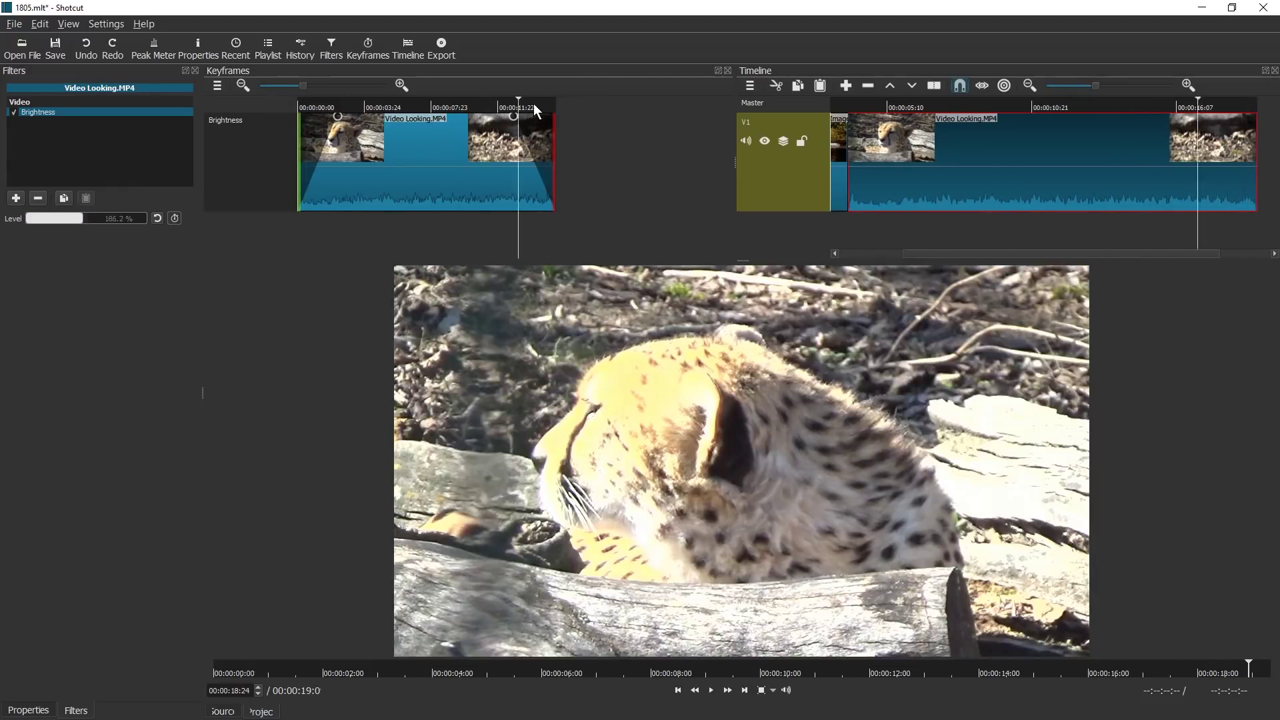
drag(518, 112, 348, 115)
drag(433, 123, 328, 120)
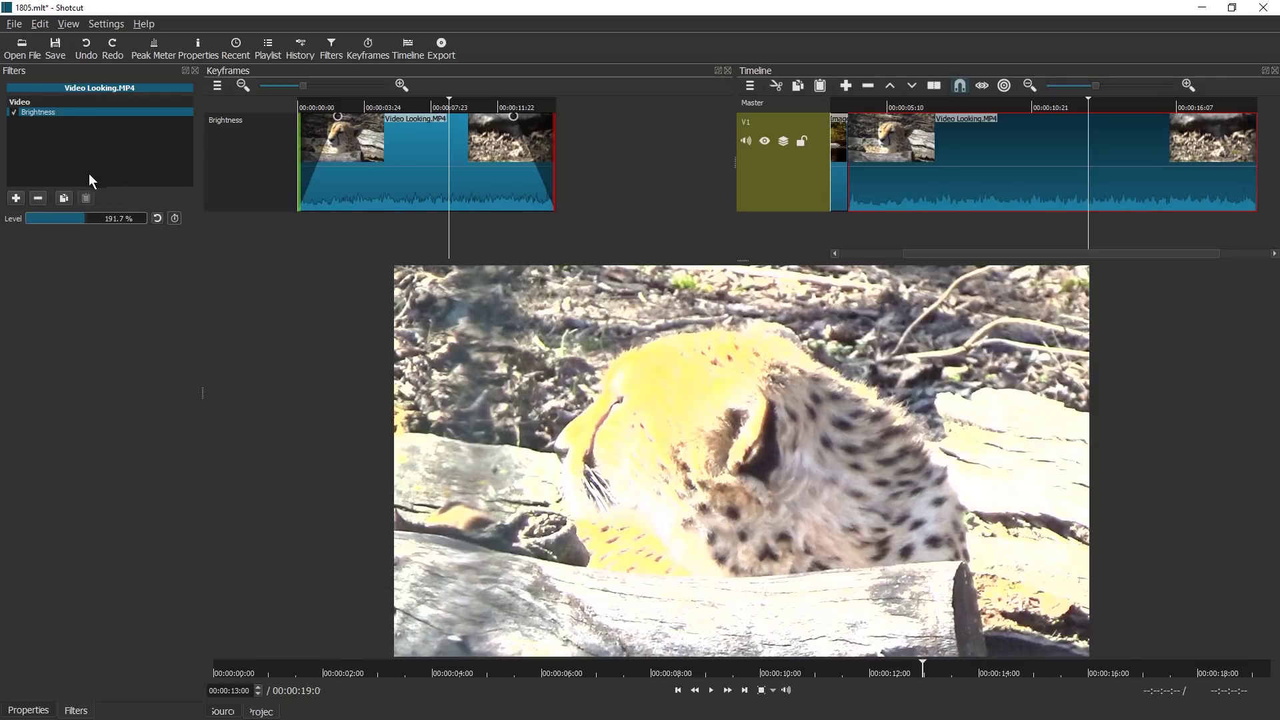
Enable keyframes for the Brightness Level and lower it at 00:00:13:00 and at an earlier mid-clip point.
click(178, 217)
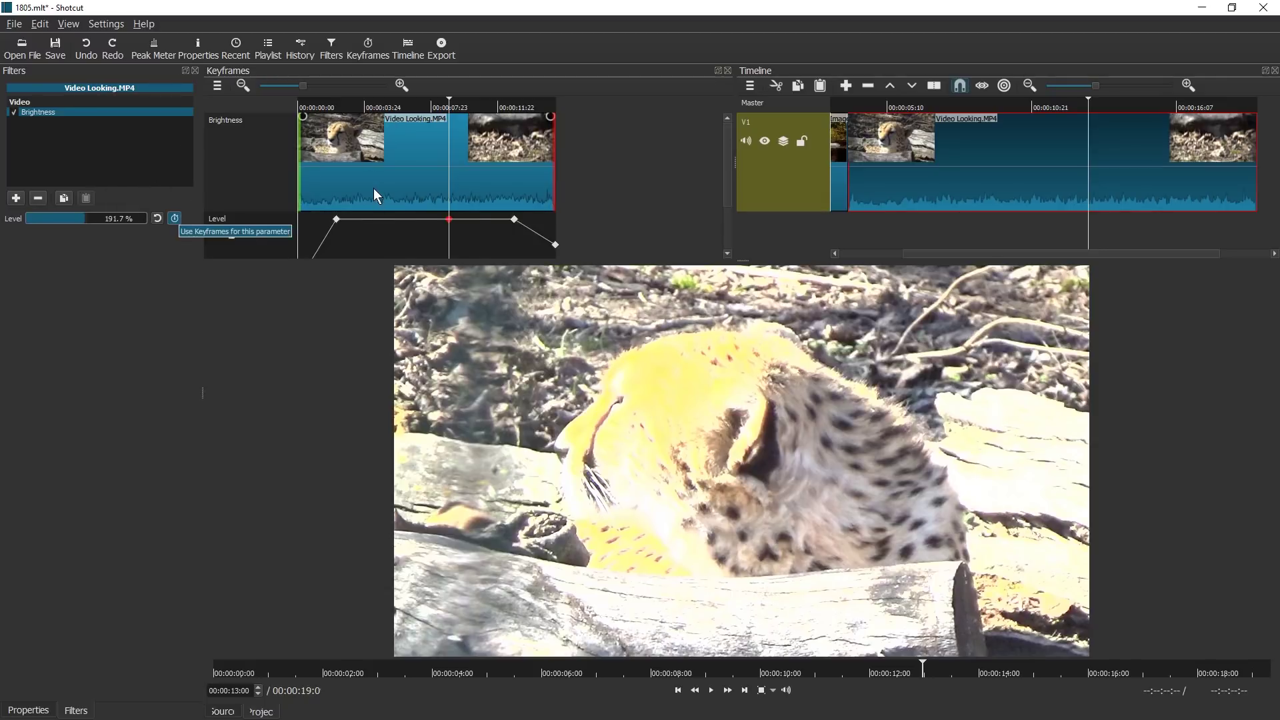
mouse_move(87, 217)
mouse_down()
mouse_move(38, 217)
mouse_move(86, 218)
mouse_up()
click(388, 107)
Alternate Brightness Level keyframes near the clip's start: high at 00:00:05:19, 16.2 % at 00:00:05:09, about 200 % at 00:00:04:23, and low at 00:00:04:11.
click(334, 102)
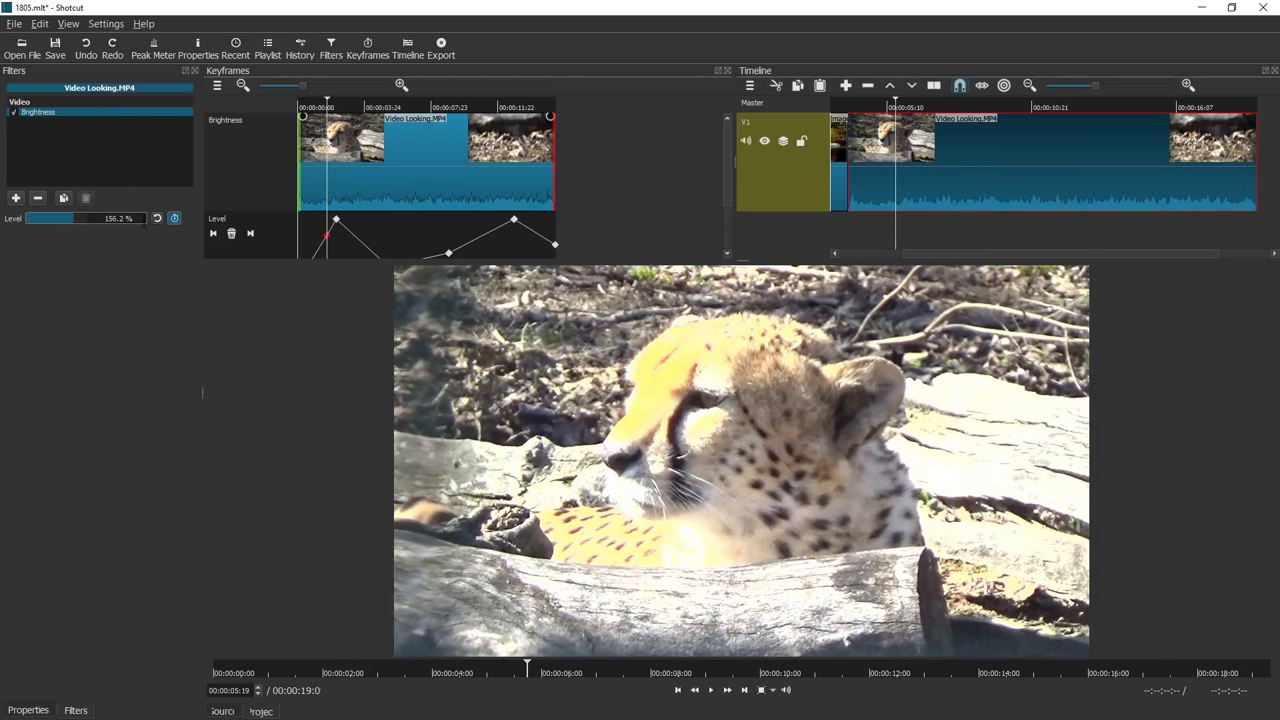
click(321, 106)
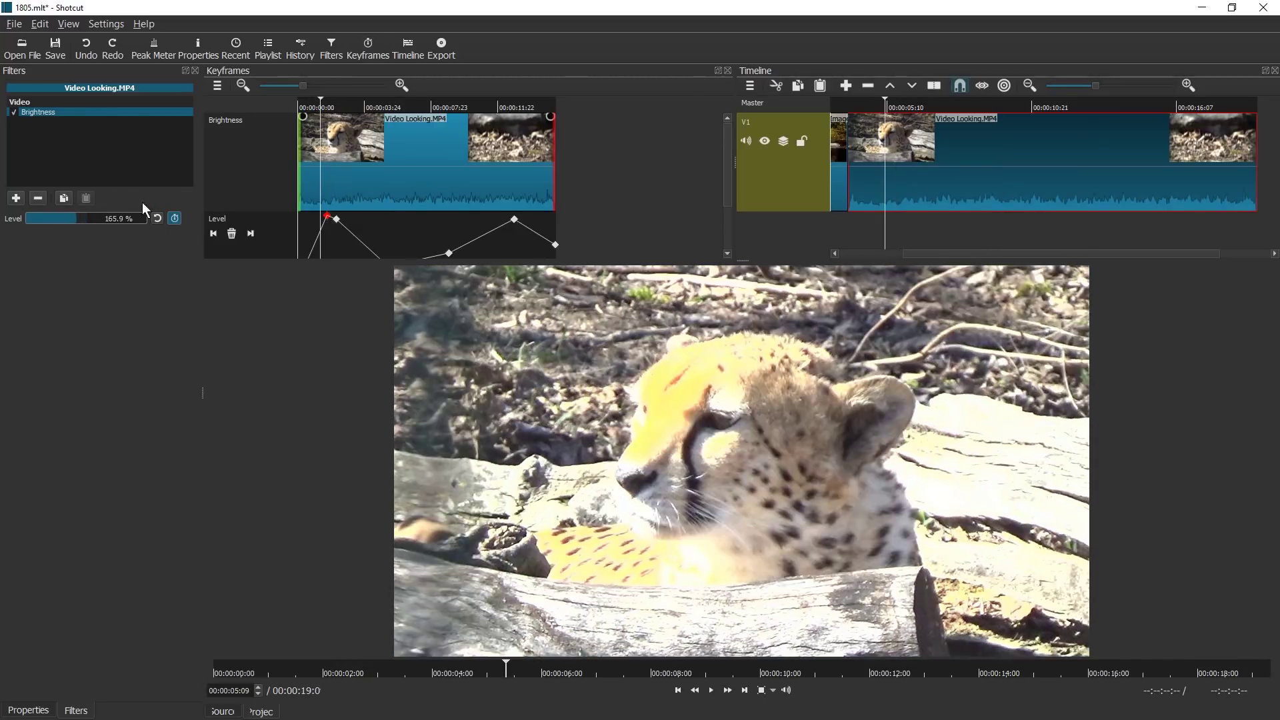
drag(65, 217, 27, 219)
click(312, 103)
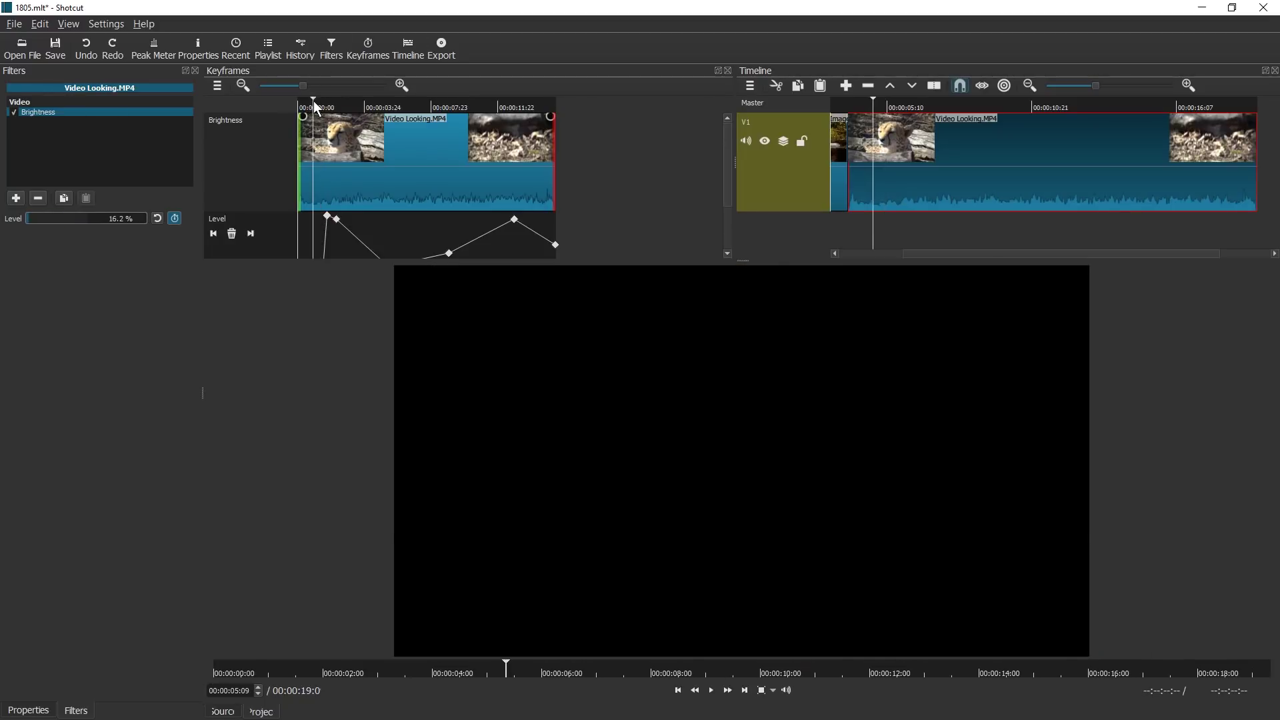
click(87, 218)
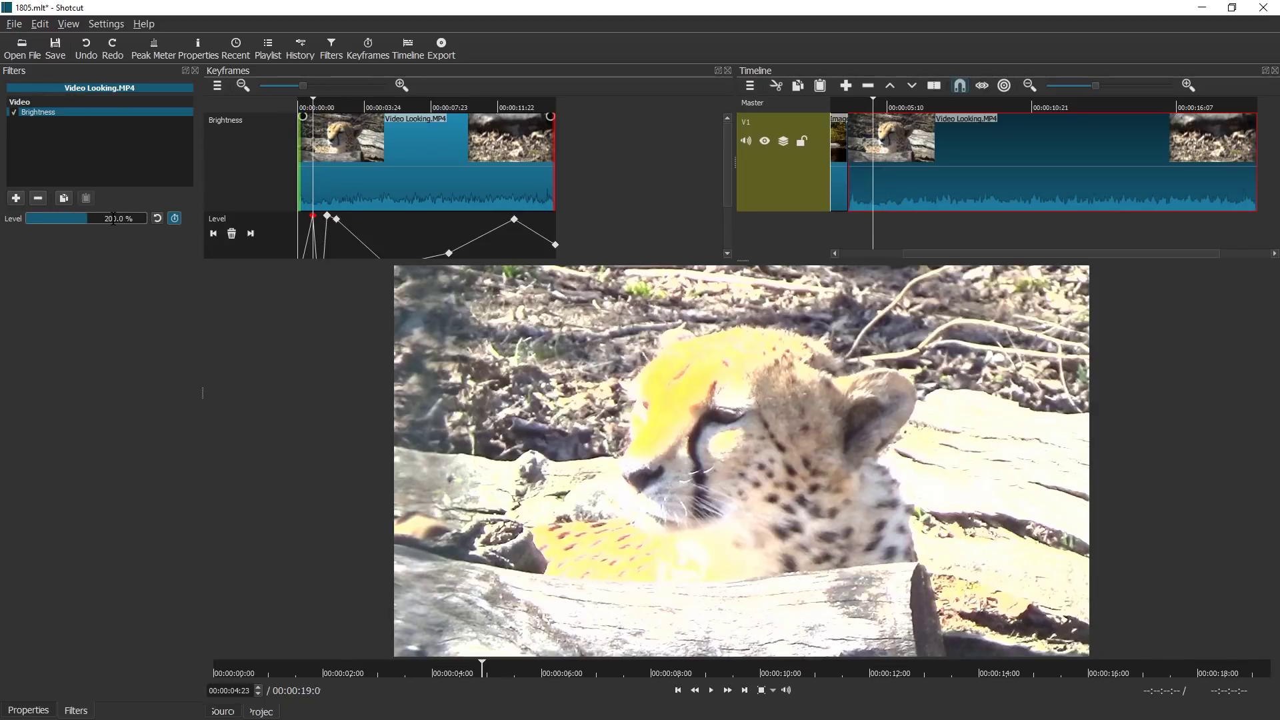
click(306, 103)
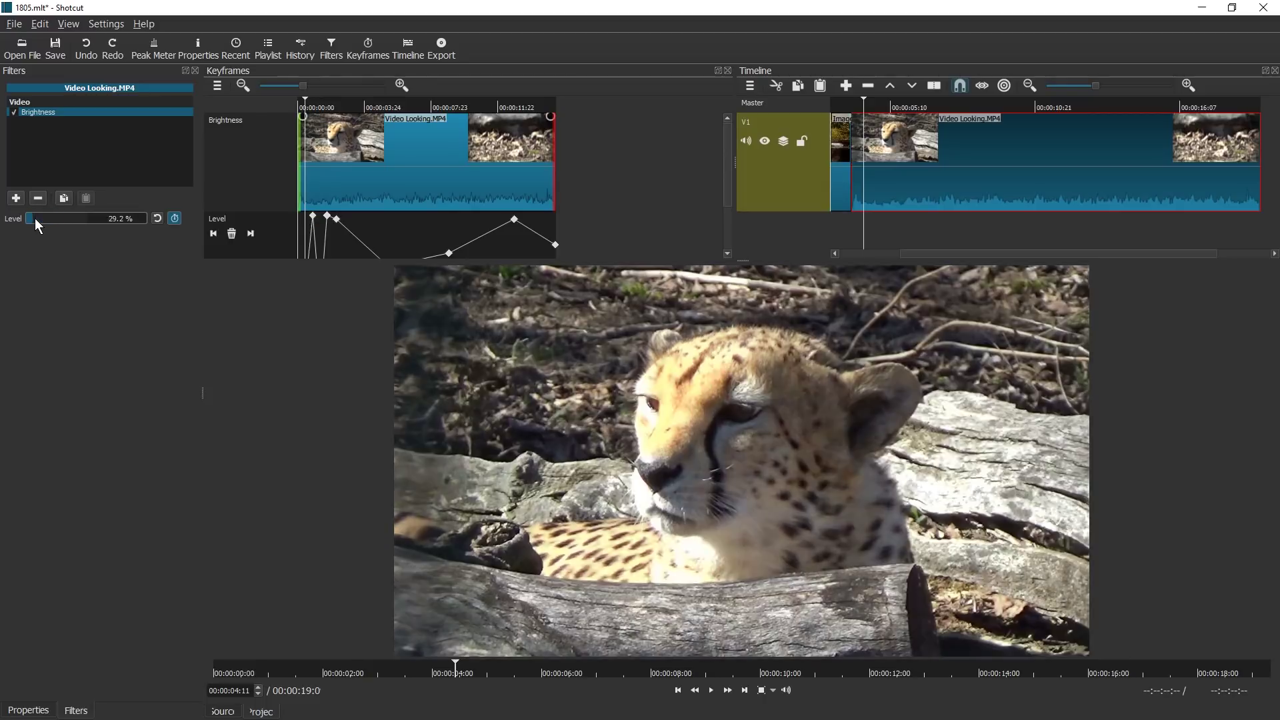
Reduce the track height in the Keyframes and Timeline panels so the whole Level curve fits.
key(ctrl+minus)
drag(378, 173, 325, 170)
key(ctrl+minus)
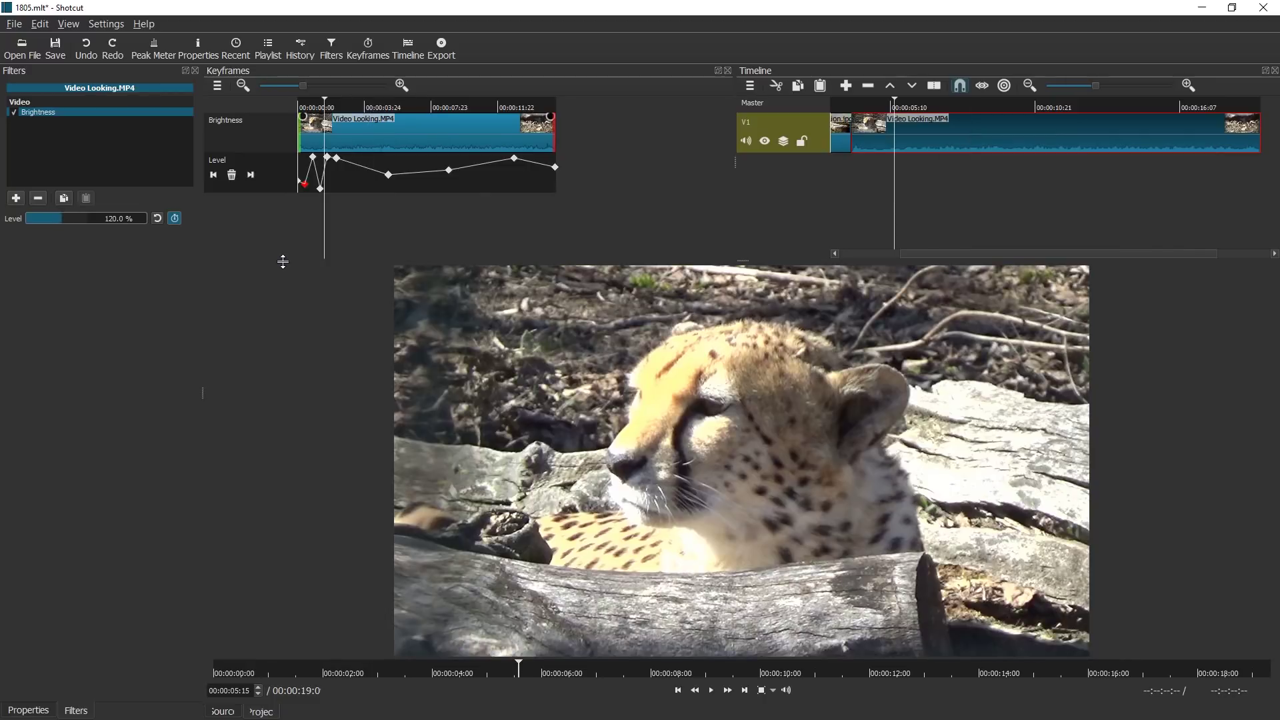
Enlarge the Keyframes and Timeline panels with their tracks, and play the clip from its start to check the Brightness Level curve.
drag(283, 261, 277, 314)
drag(325, 233, 304, 266)
key(ctrl+plus)
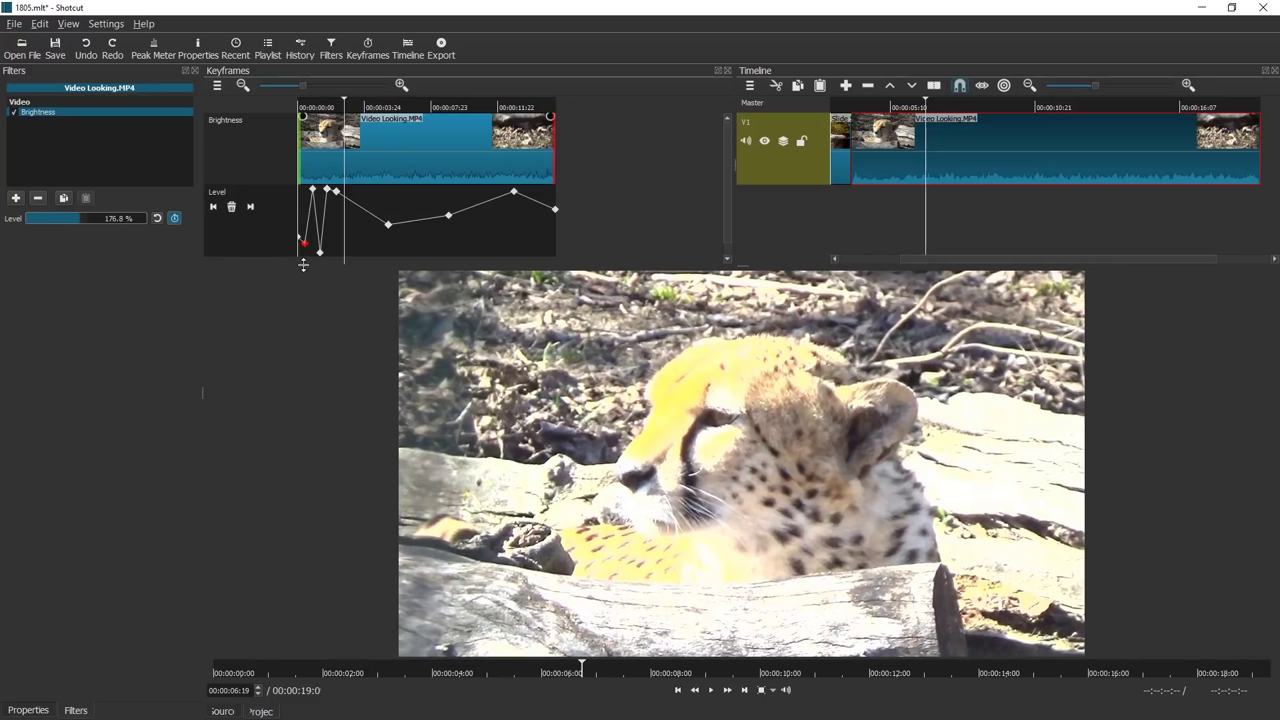
drag(353, 130, 258, 107)
key(space)
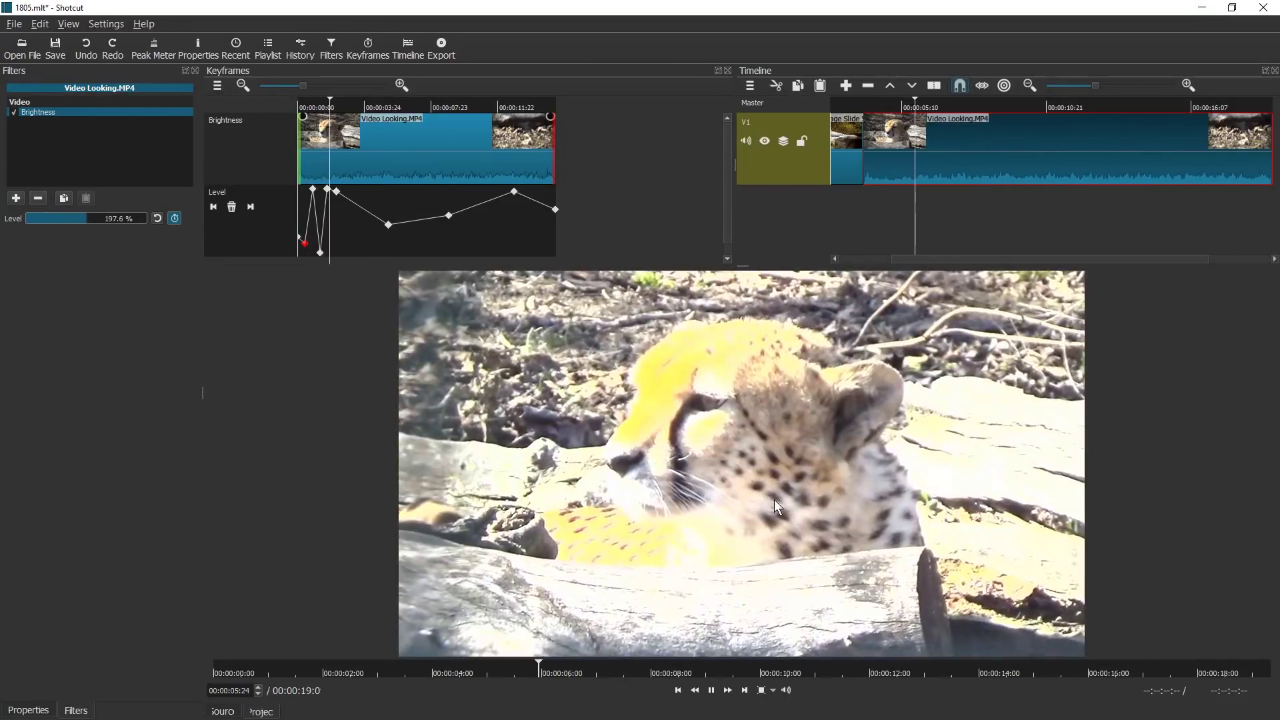
Raise the Brightness Level keyframe at the clip's start, 00:00:04:00, and play the clip to check the flicker.
click(289, 108)
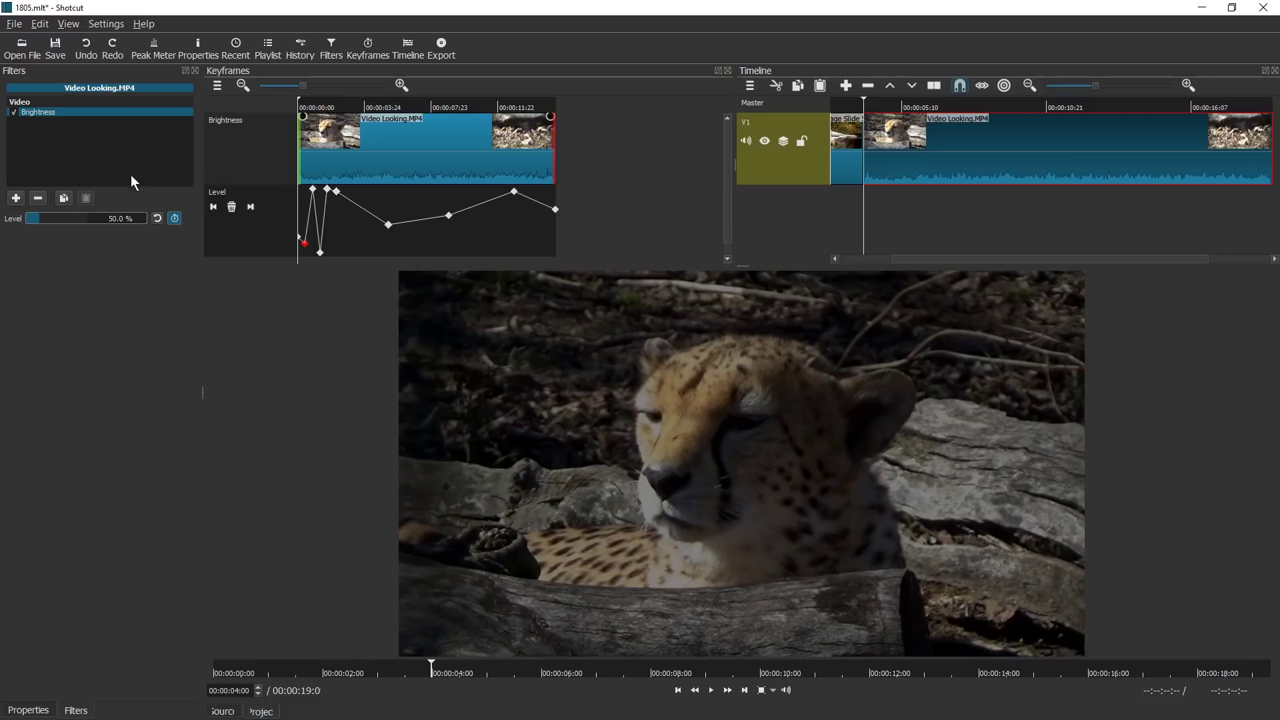
drag(67, 220, 93, 218)
key(space)
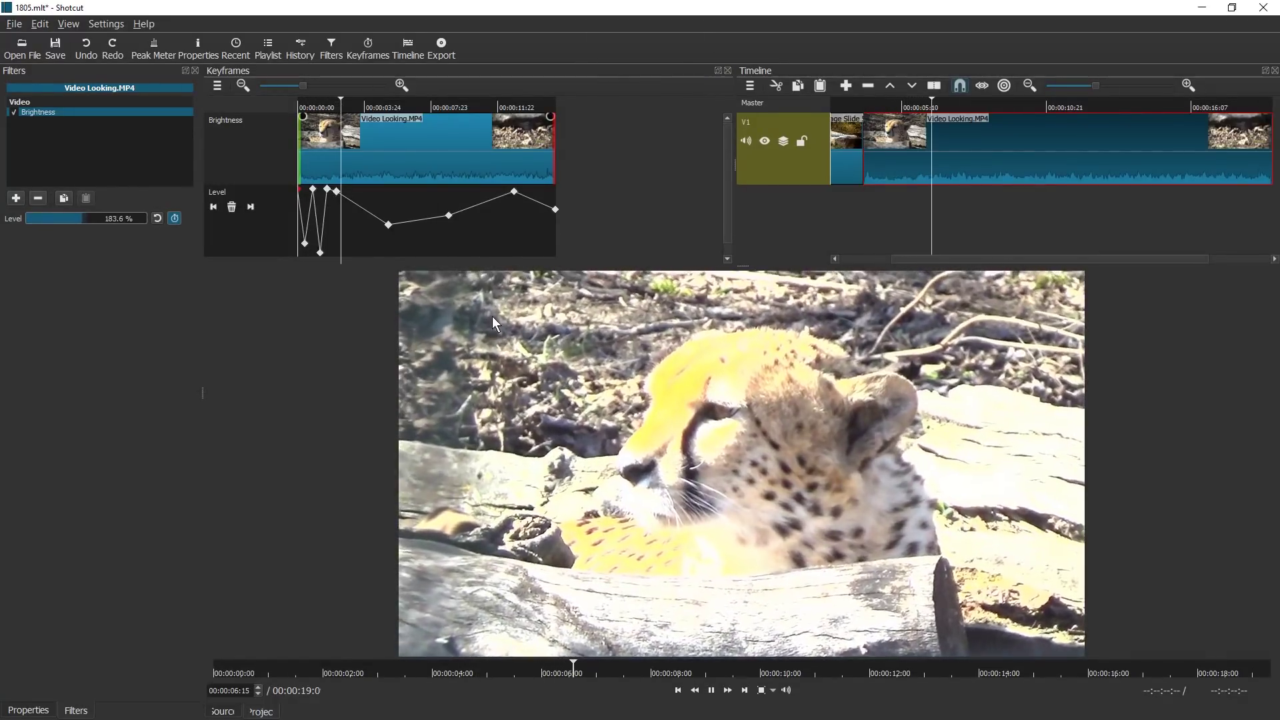
key(space)
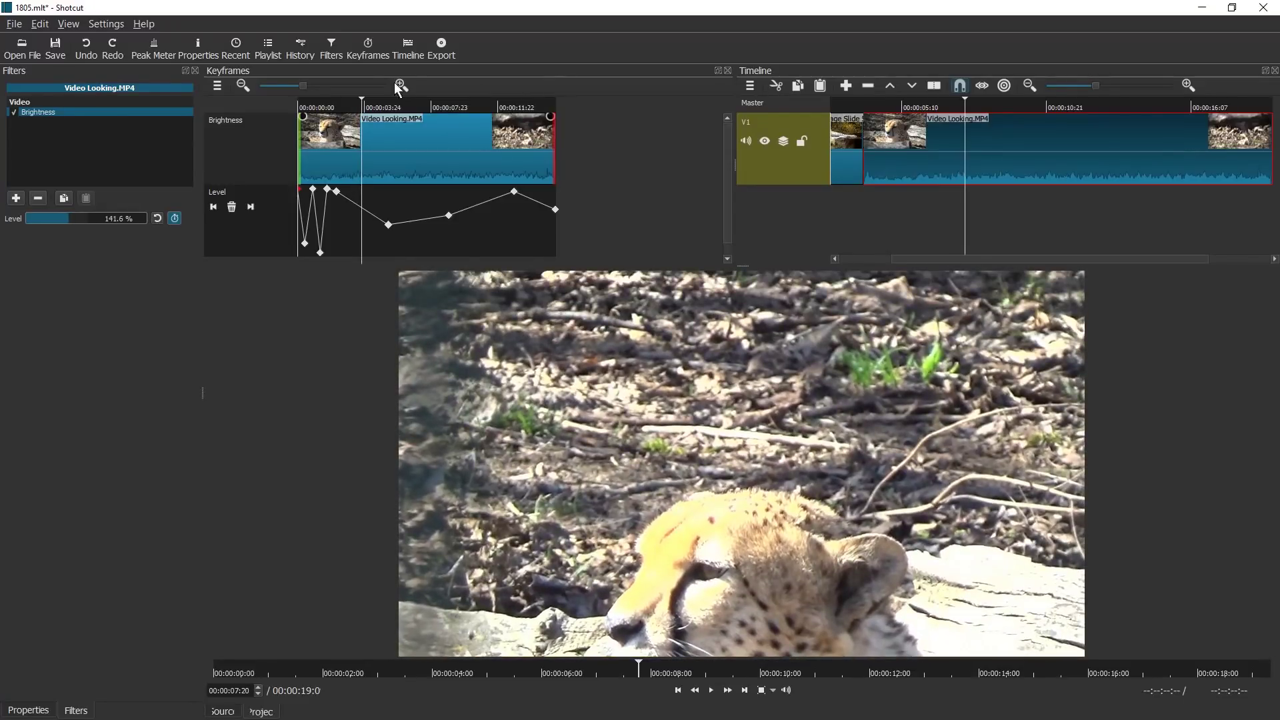
Remove the Brightness filter from Video Looking.MP4 and open the list of filters to add.
click(46, 196)
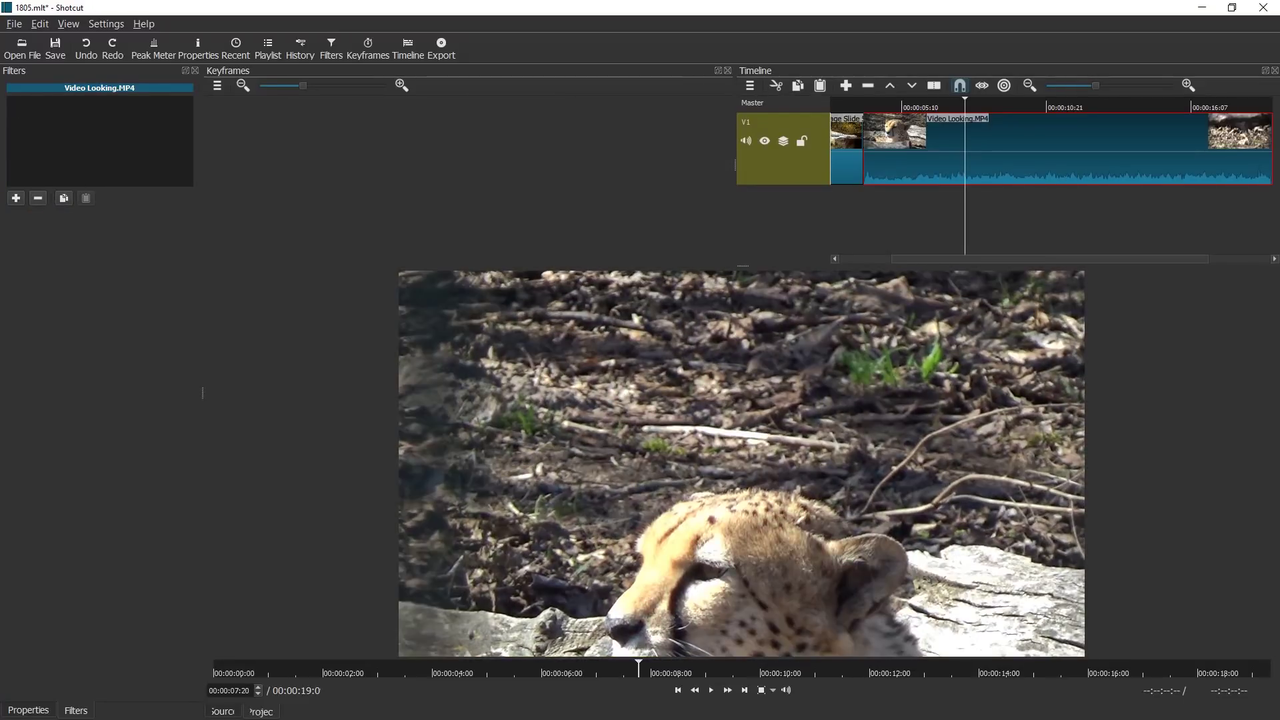
click(16, 198)
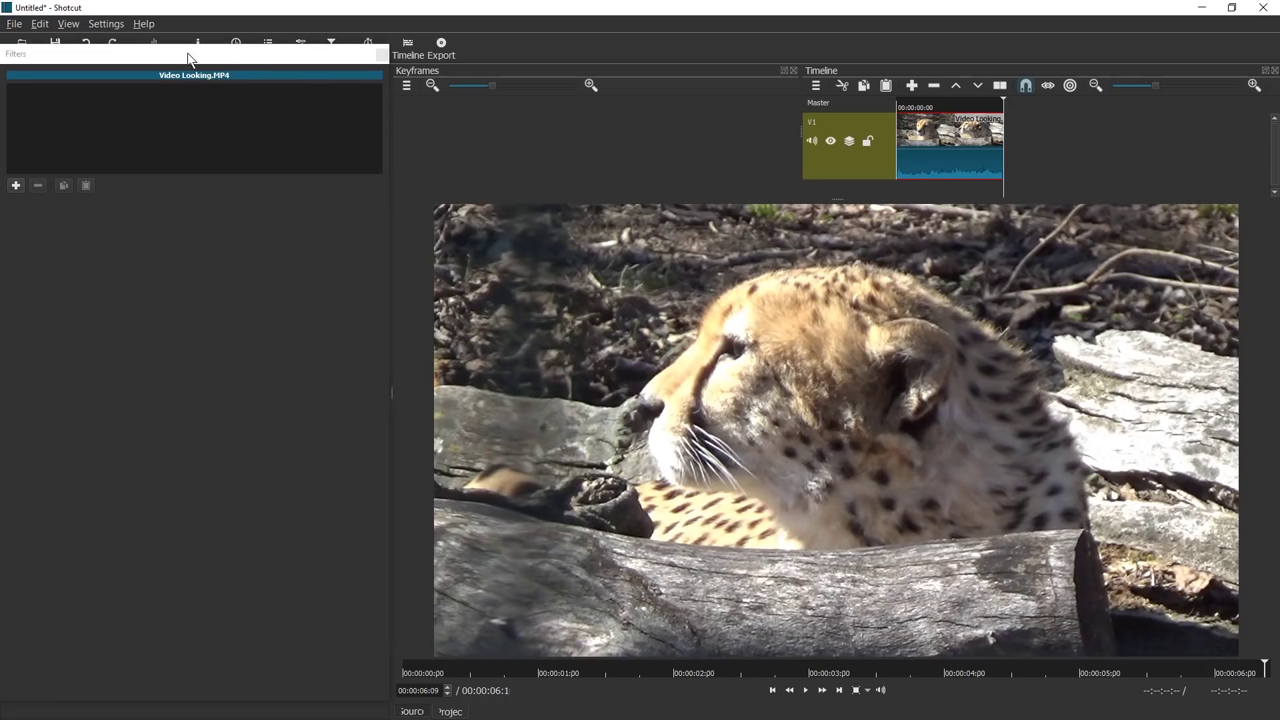
Dock the Filters panel below Properties and add the Circular Frame (HTML) video filter to Video Looking.MP4.
drag(188, 54, 182, 534)
drag(178, 666, 254, 413)
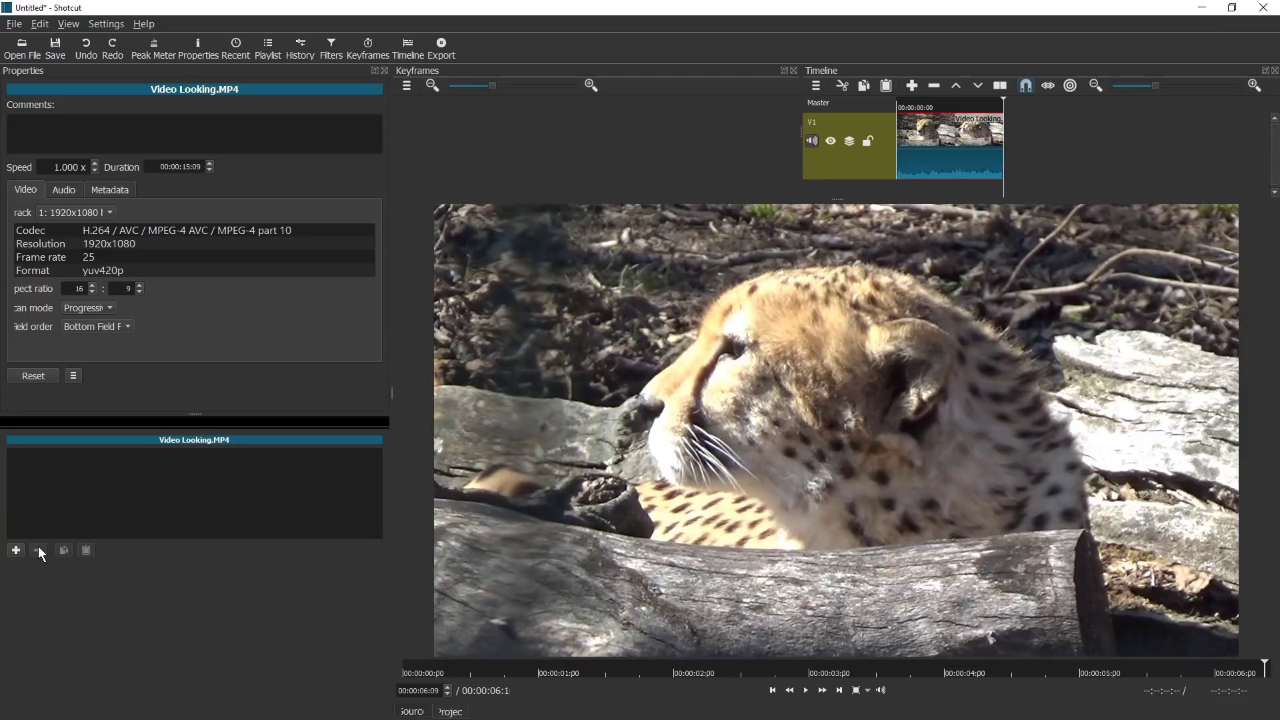
click(16, 550)
click(42, 701)
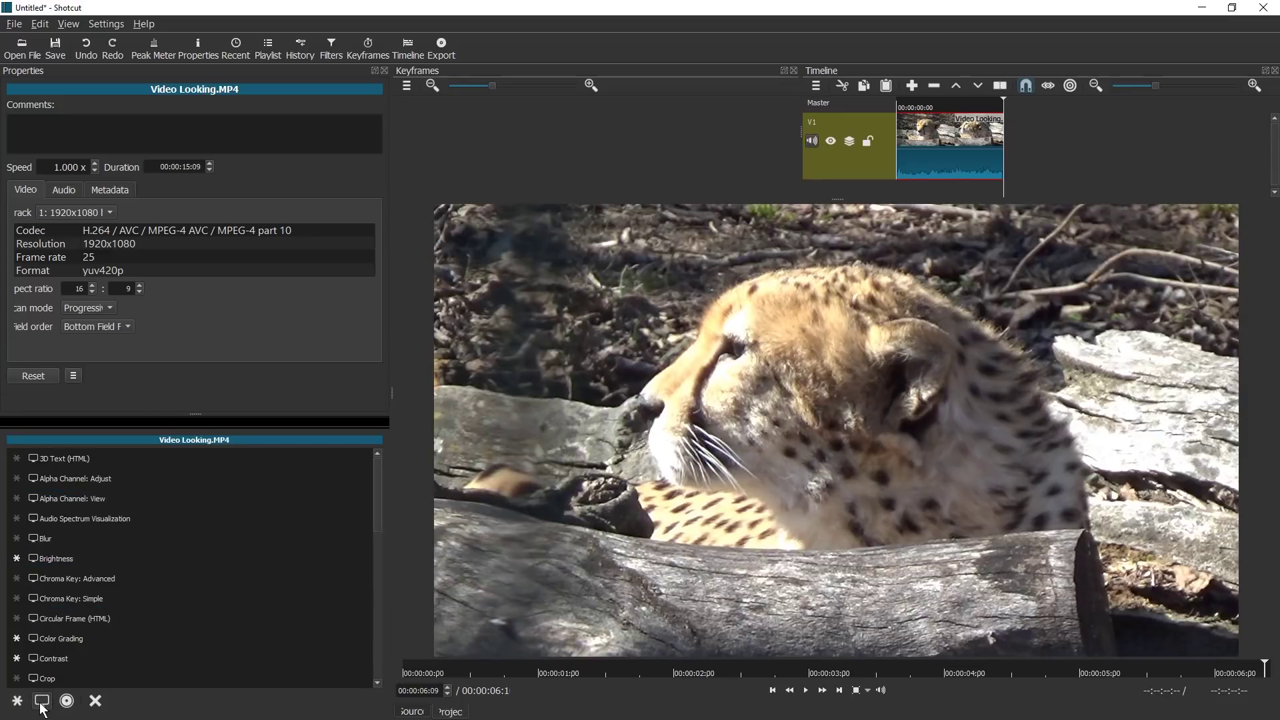
click(76, 619)
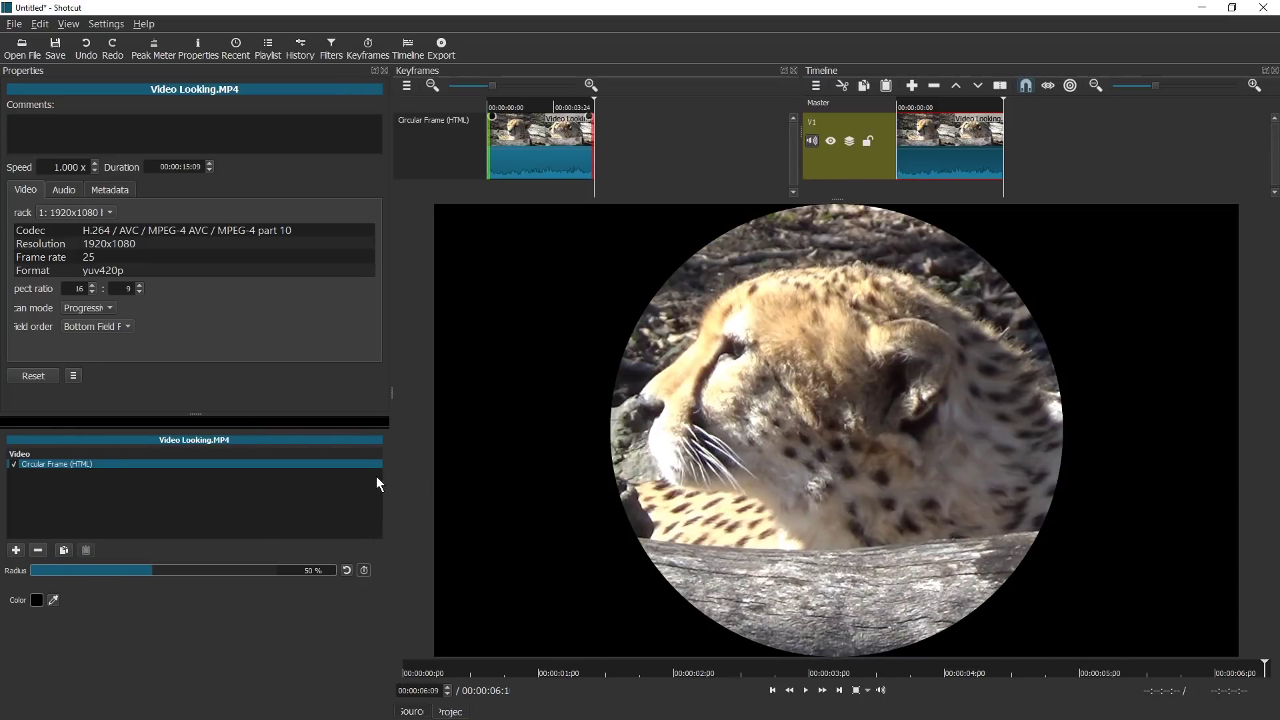
Add a ramp at the clip's start that makes the Circular Frame grow, and play the clip to check it.
drag(522, 104, 481, 105)
key(space)
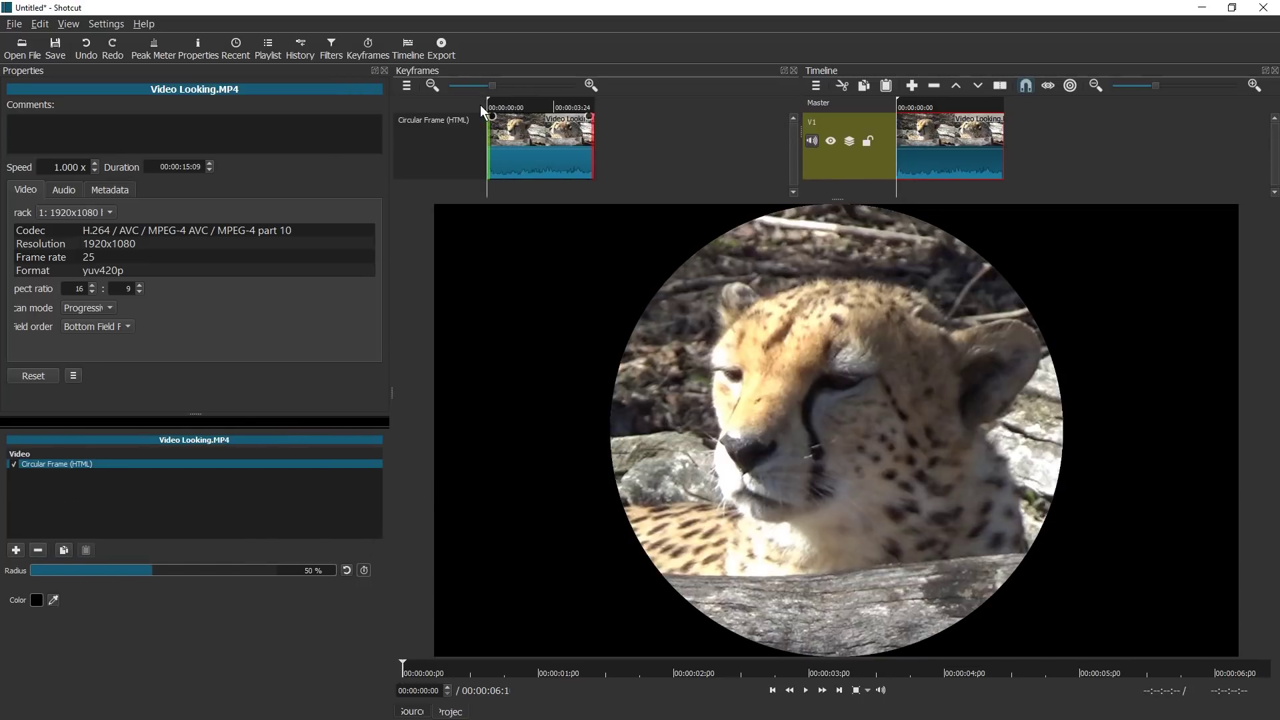
key(space)
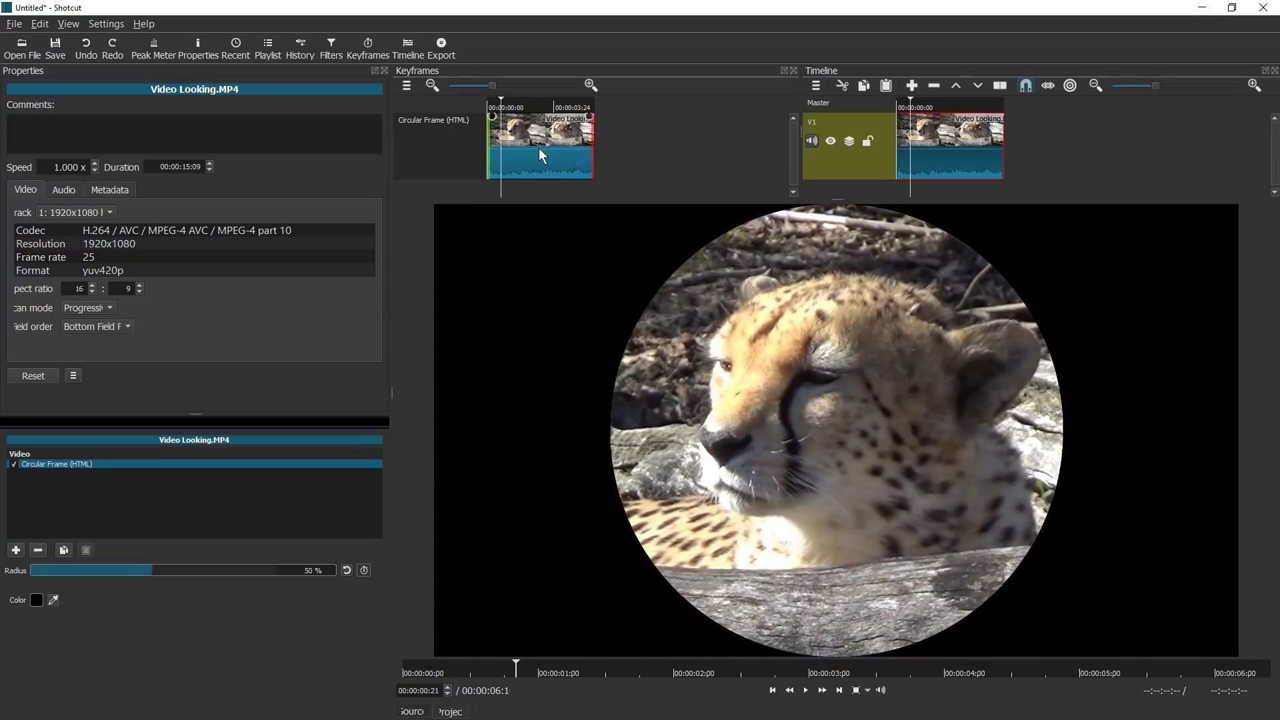
drag(501, 104, 487, 106)
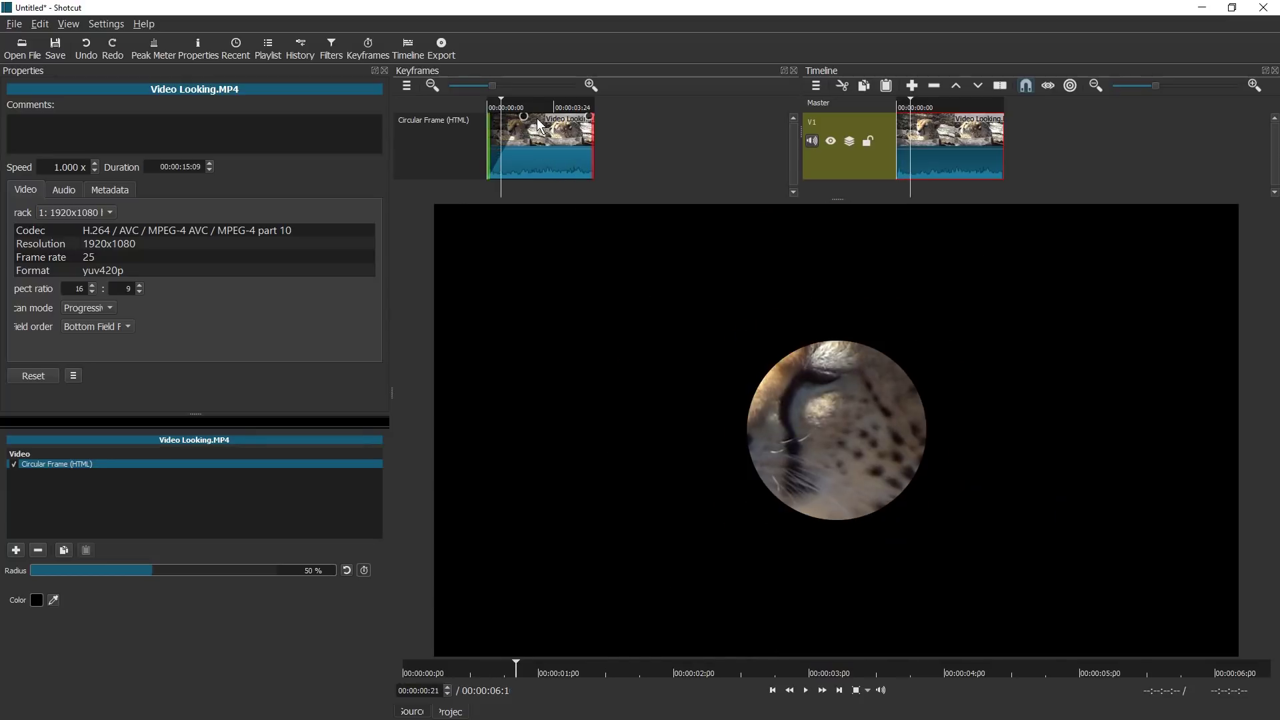
key(space)
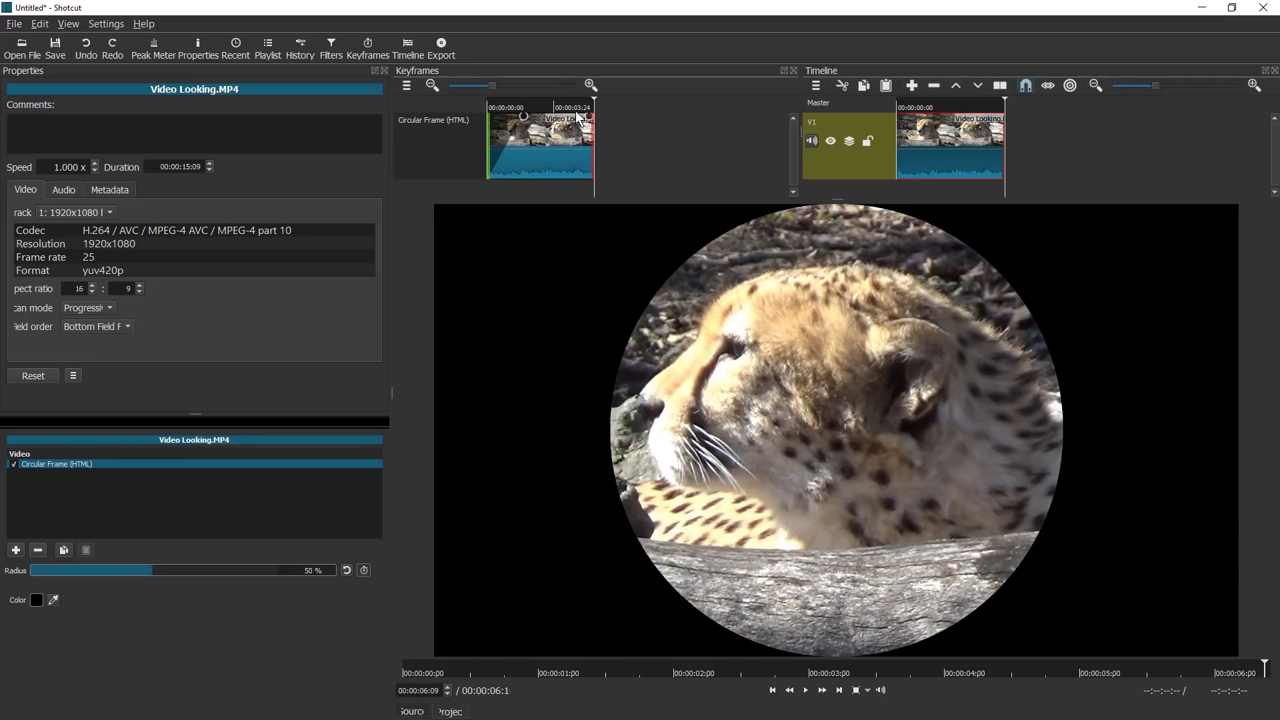
Add a short ramp at the clip's end that shrinks the Circular Frame Radius to 0 %, and play the clip from its start.
click(538, 104)
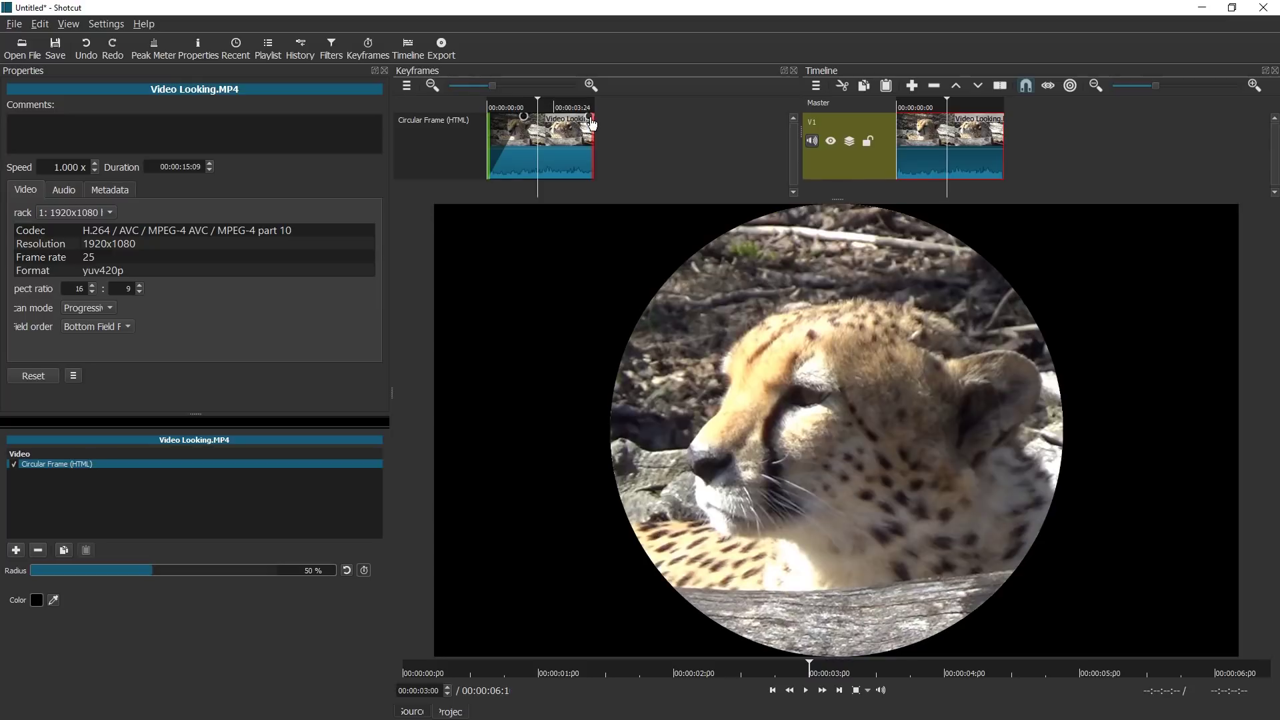
drag(527, 105, 488, 106)
key(space)
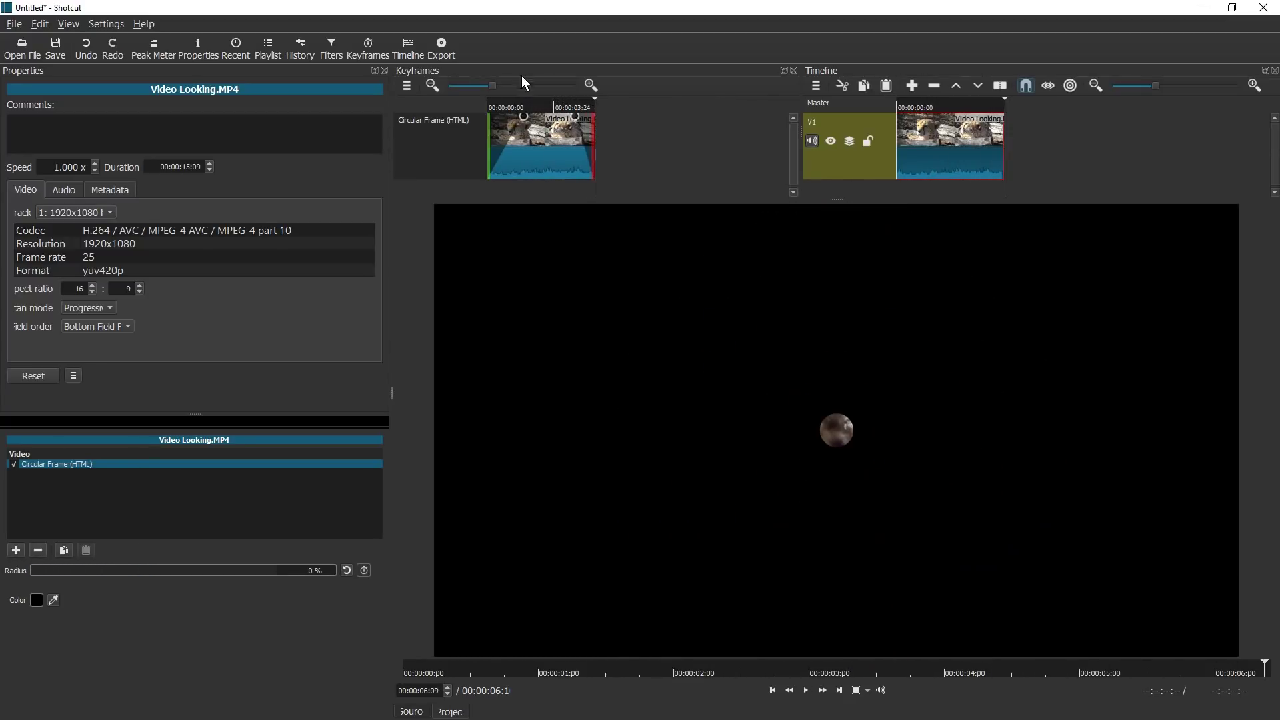
drag(517, 100, 485, 102)
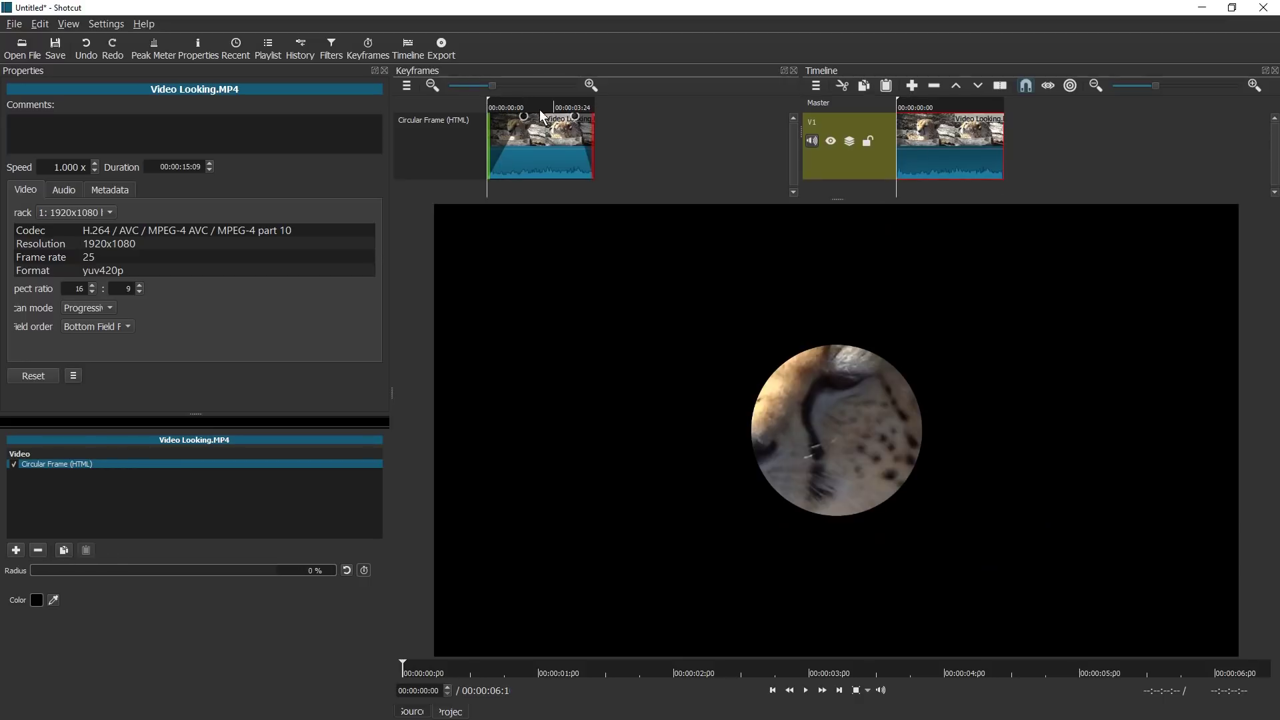
Enable keyframes for the Circular Frame Radius and resize the panels so the whole Radius curve fits.
click(364, 571)
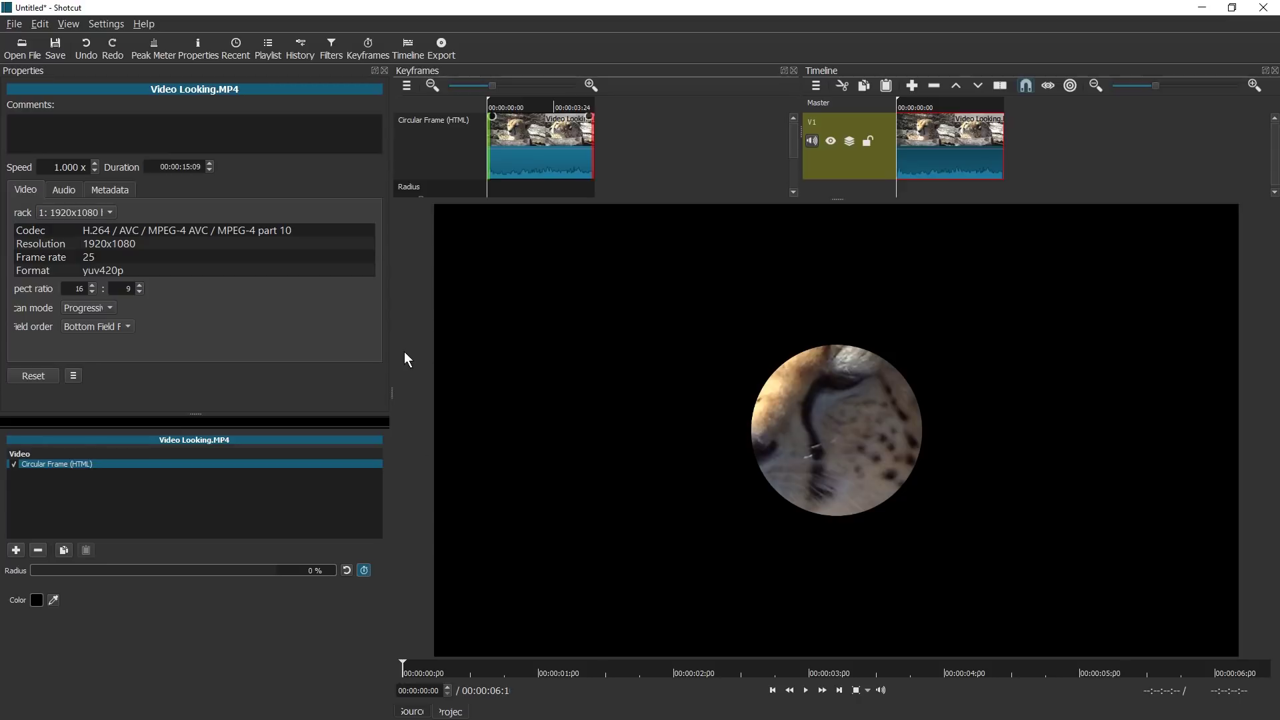
drag(391, 366, 311, 369)
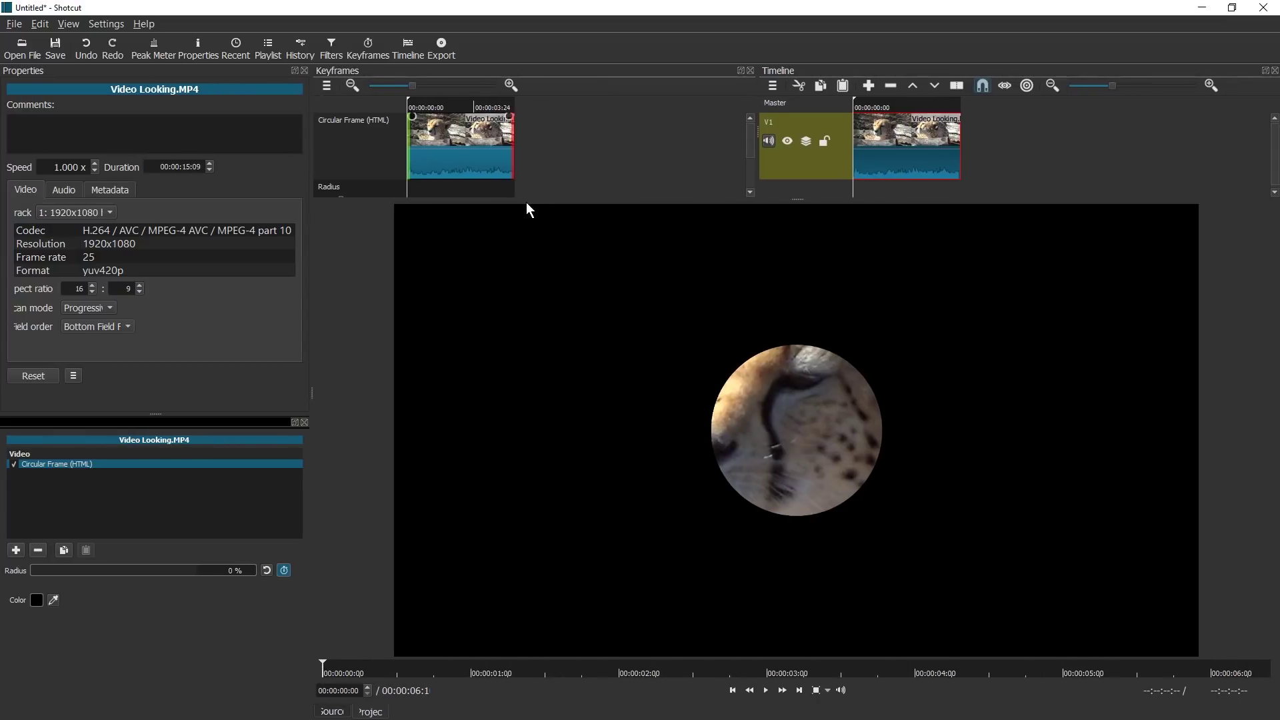
drag(528, 200, 526, 244)
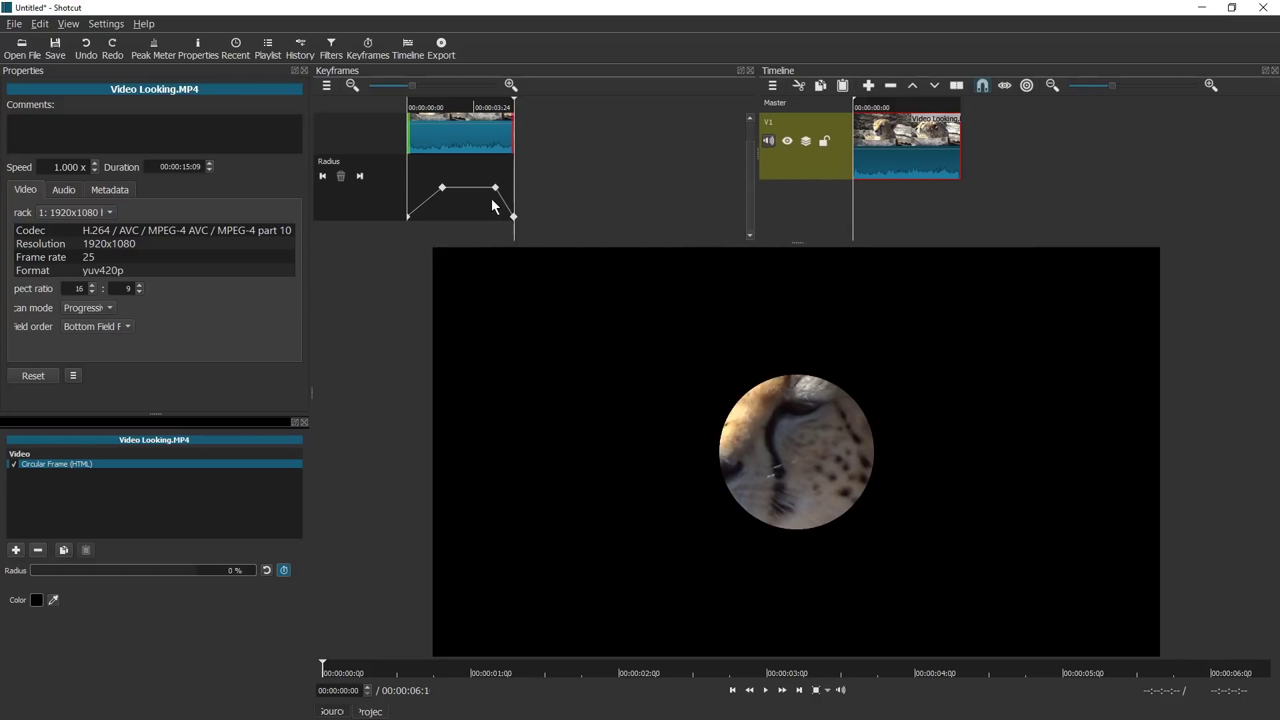
Keyframe the Circular Frame Radius to 95 % at 00:00:04:10, 100 % at 00:00:02:22, high near the start and low just past mid-clip, and play it.
click(479, 168)
drag(130, 570, 190, 577)
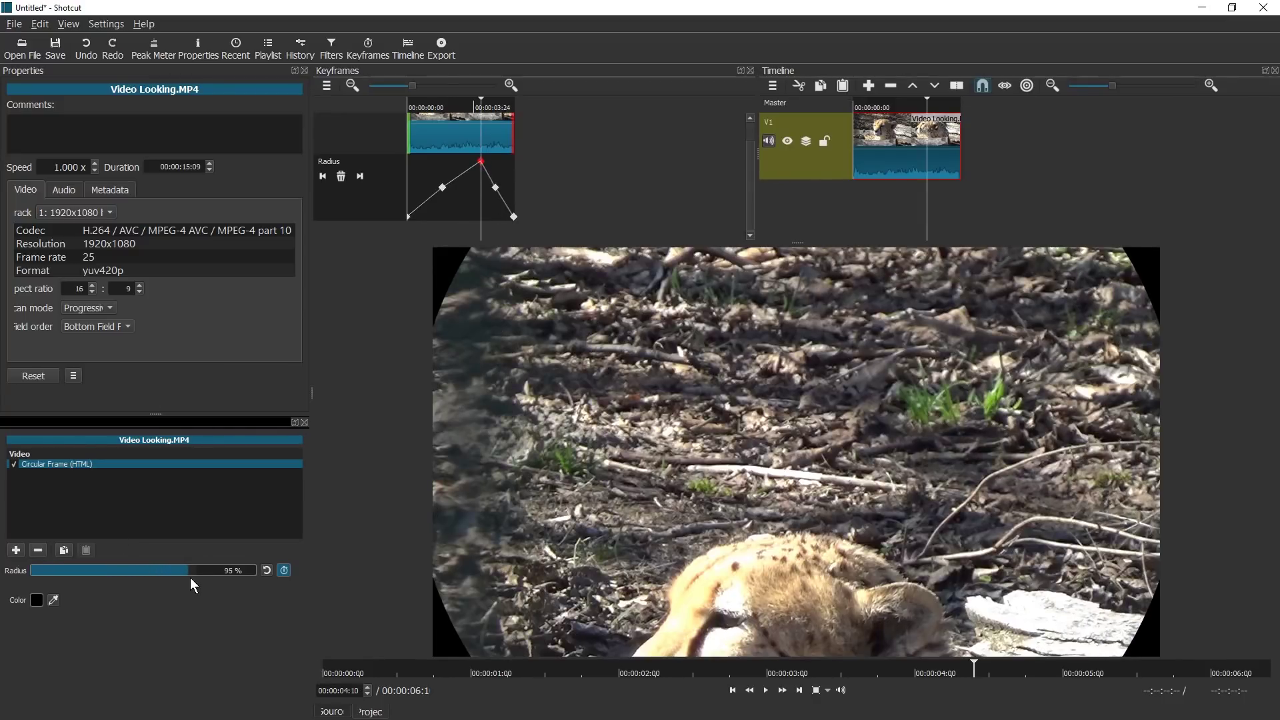
click(427, 176)
drag(167, 571, 214, 567)
click(468, 177)
click(455, 180)
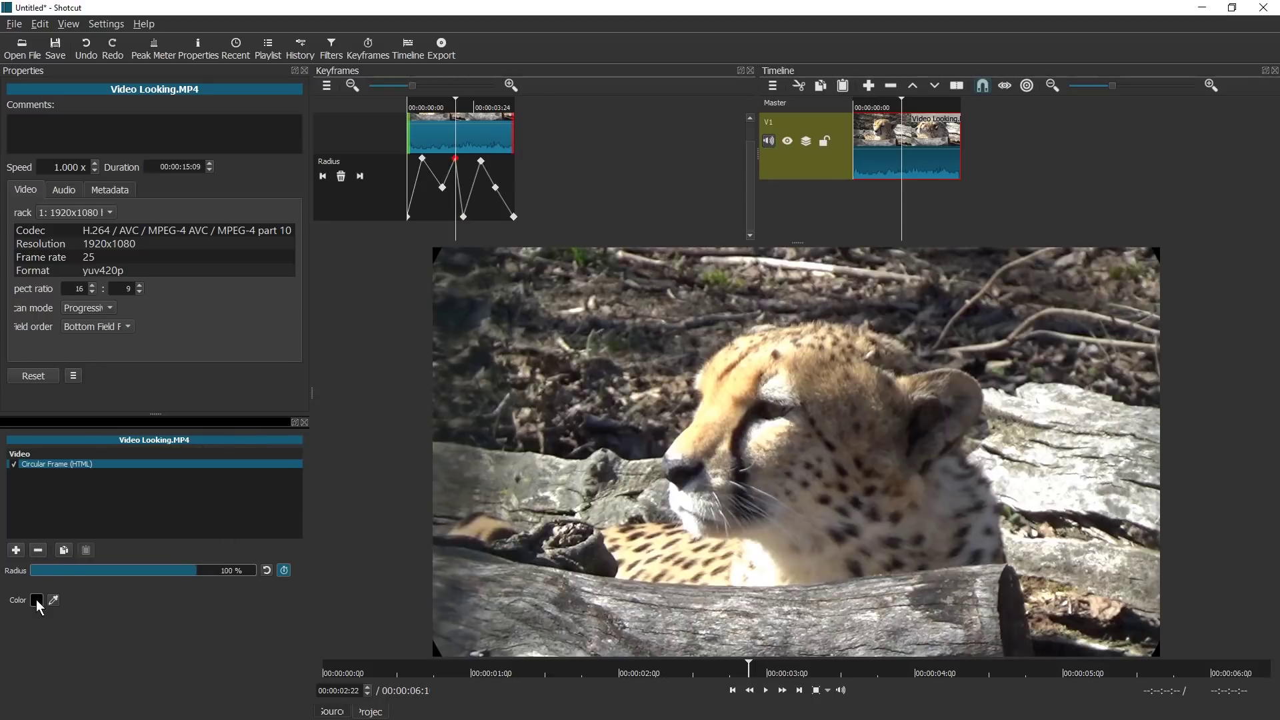
drag(447, 115, 385, 105)
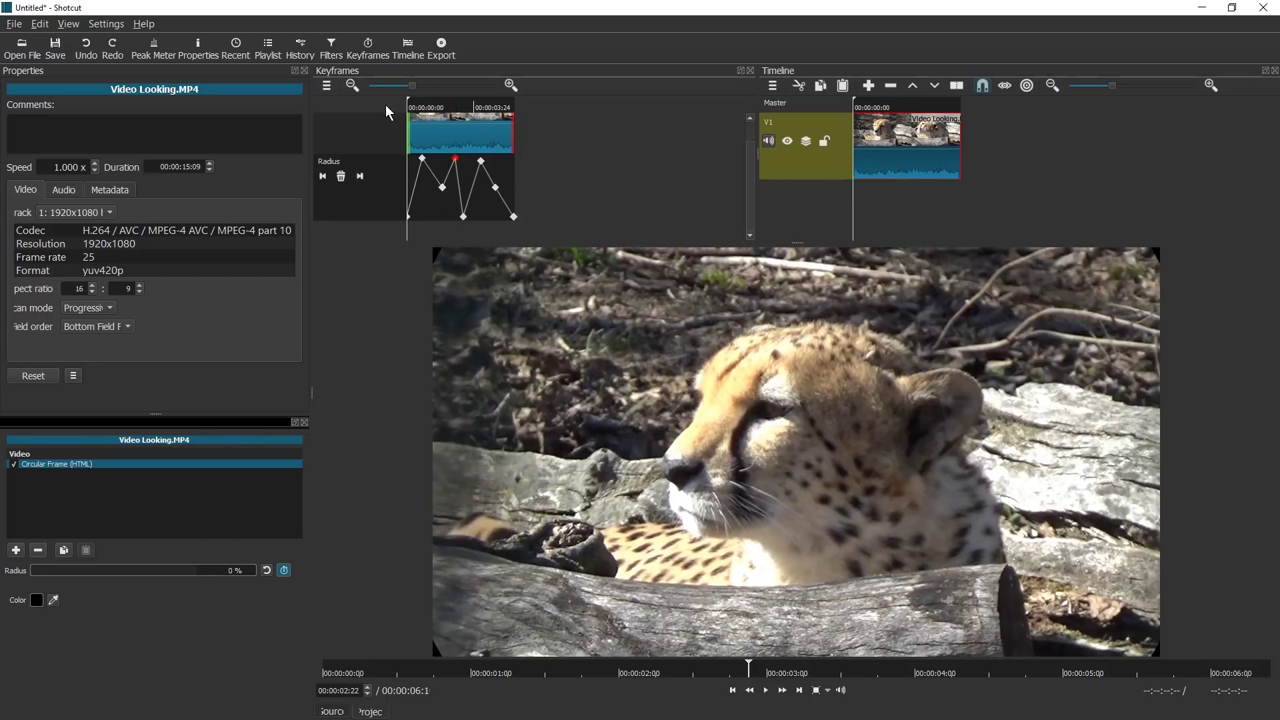
key(space)
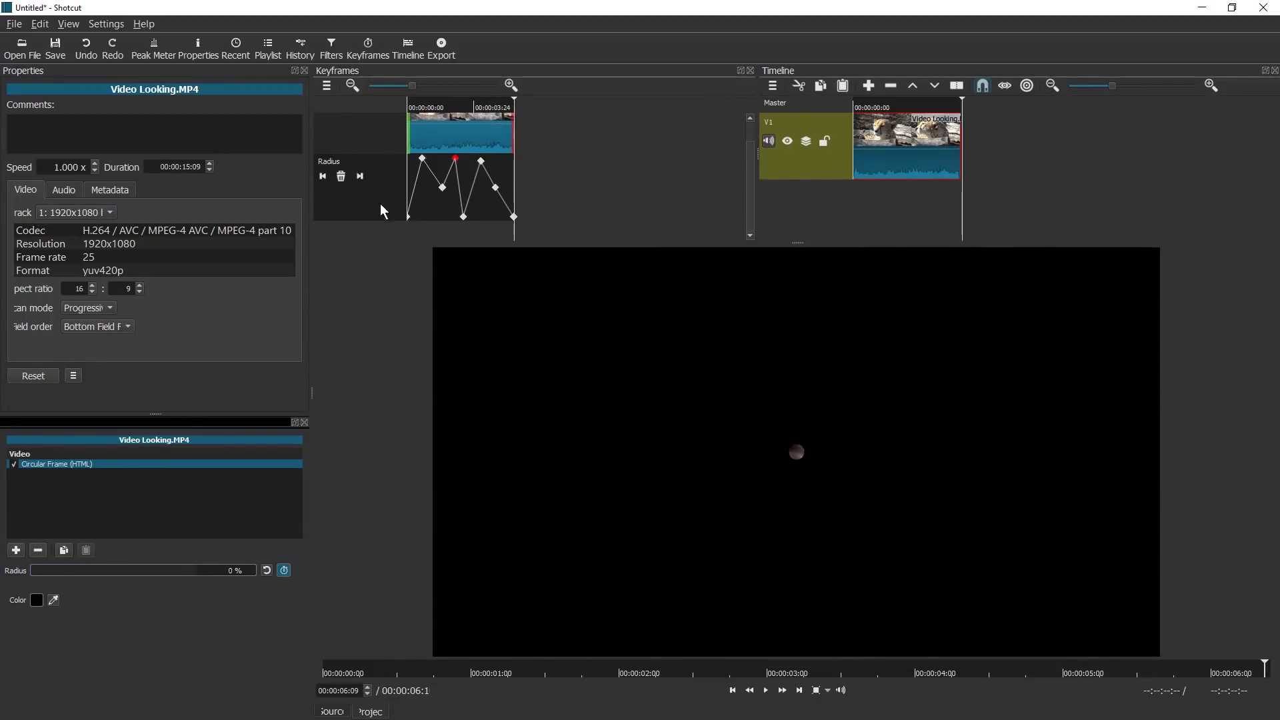
Replace the Circular Frame filter on Video Looking.MP4 with the Color Grading filter.
click(38, 550)
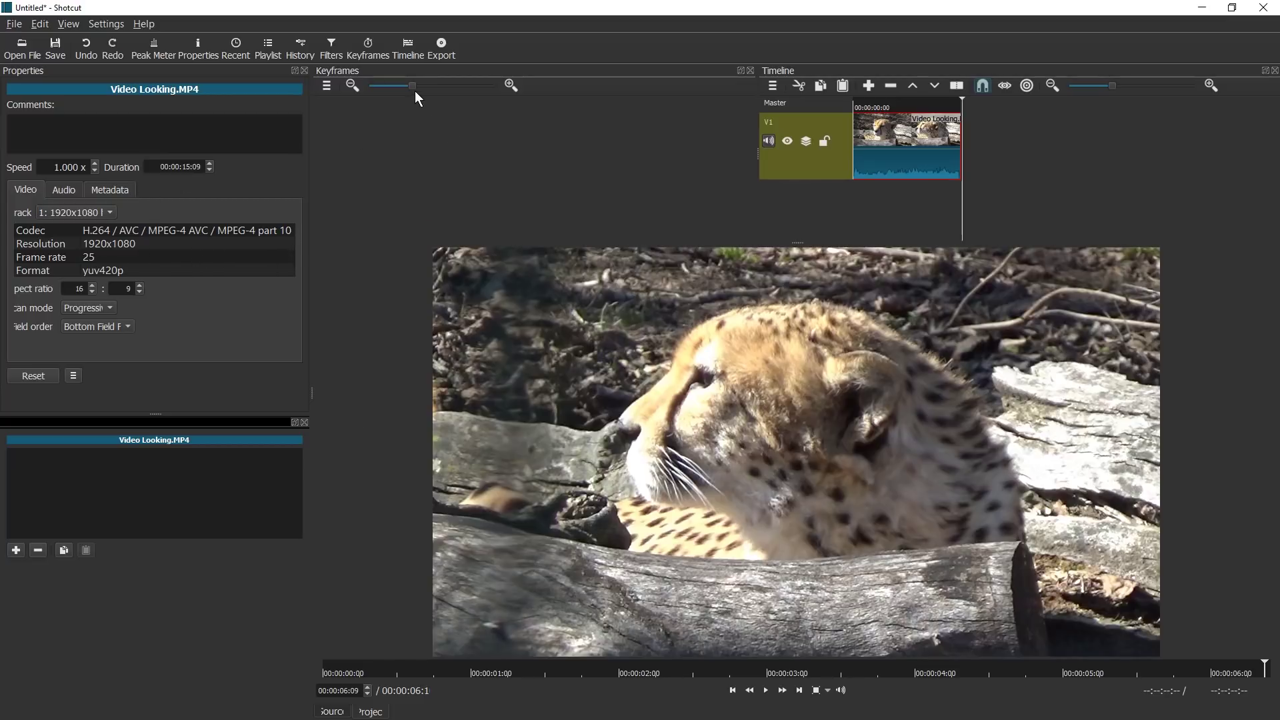
click(18, 551)
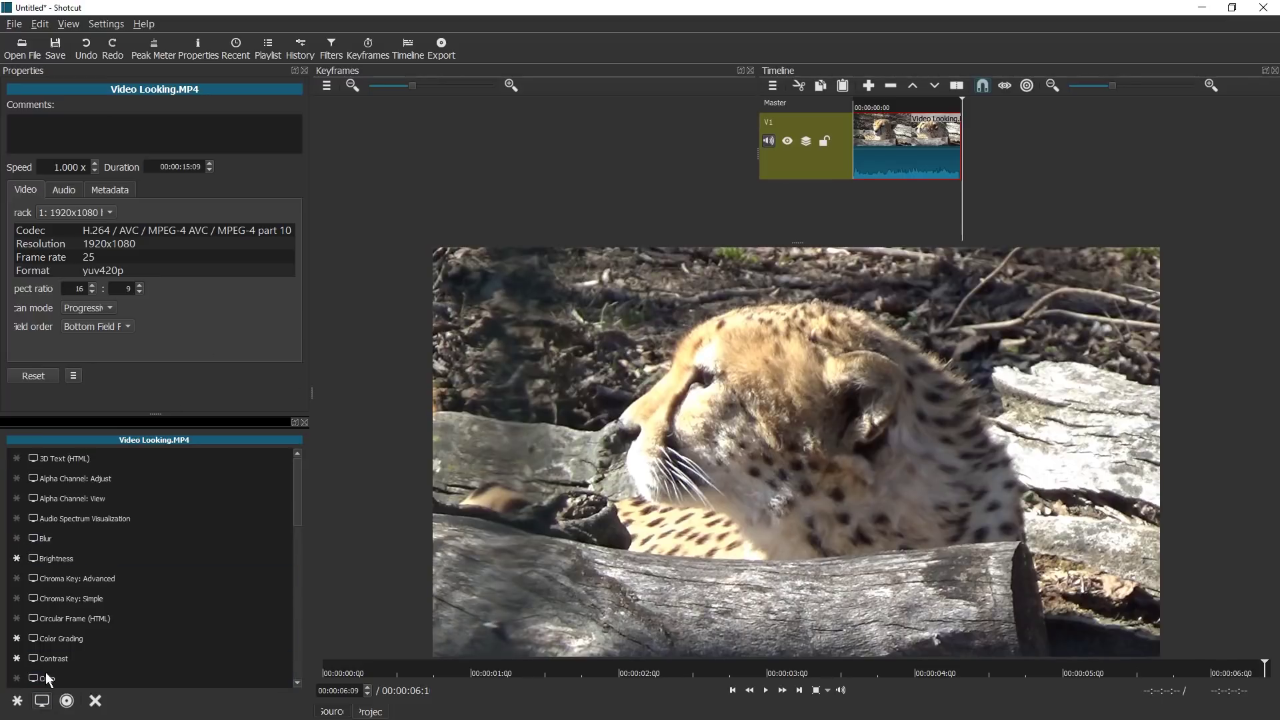
click(64, 637)
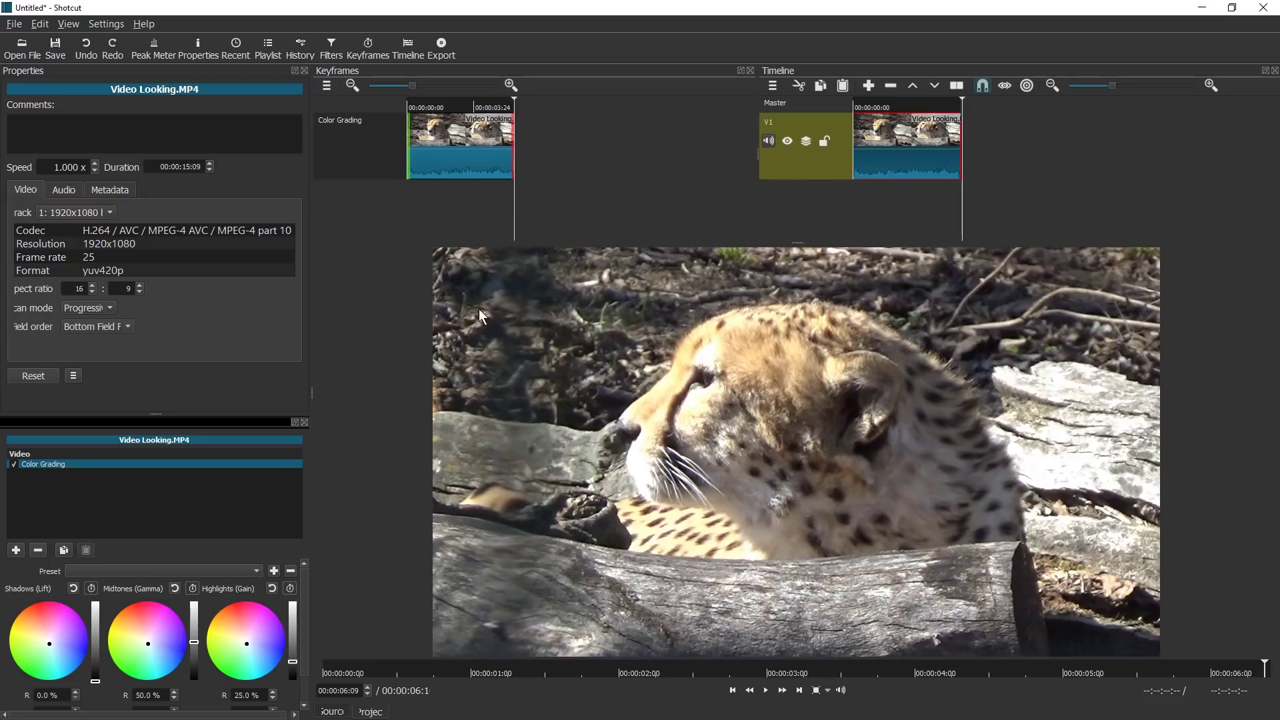
Close the Properties panel and widen the Filters panel so all the Color Grading controls fit.
drag(183, 416, 186, 328)
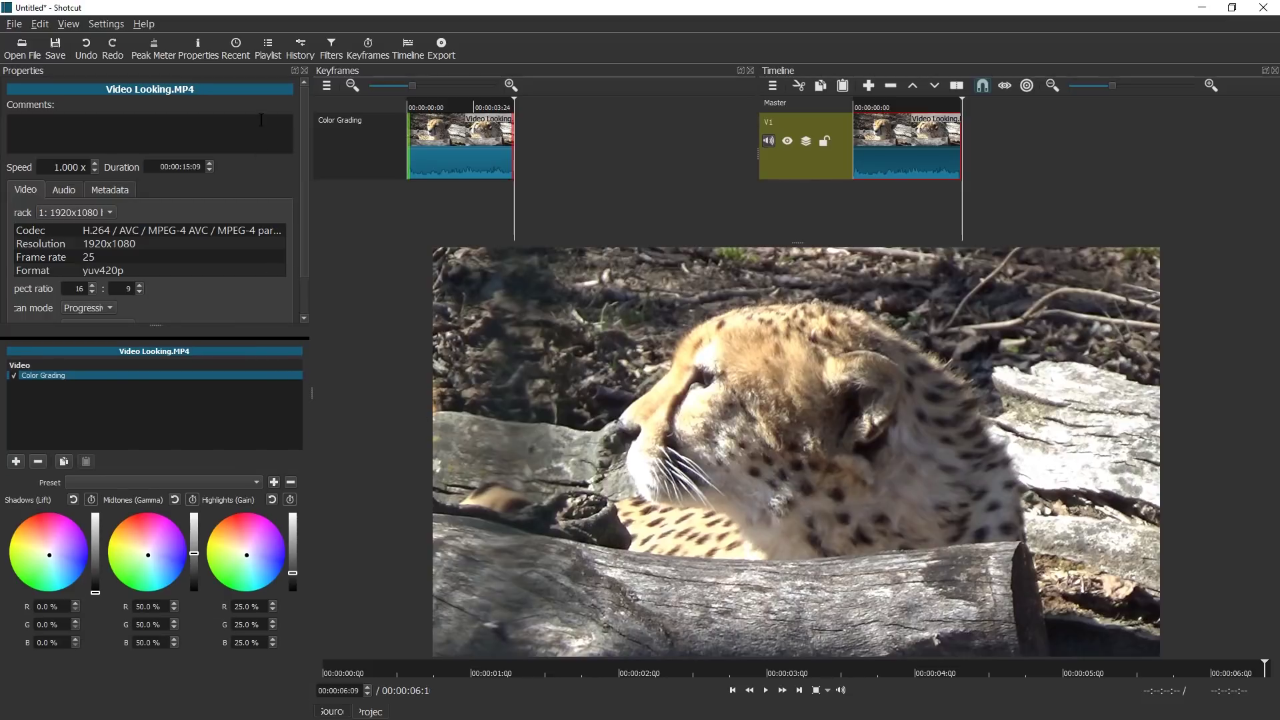
click(304, 70)
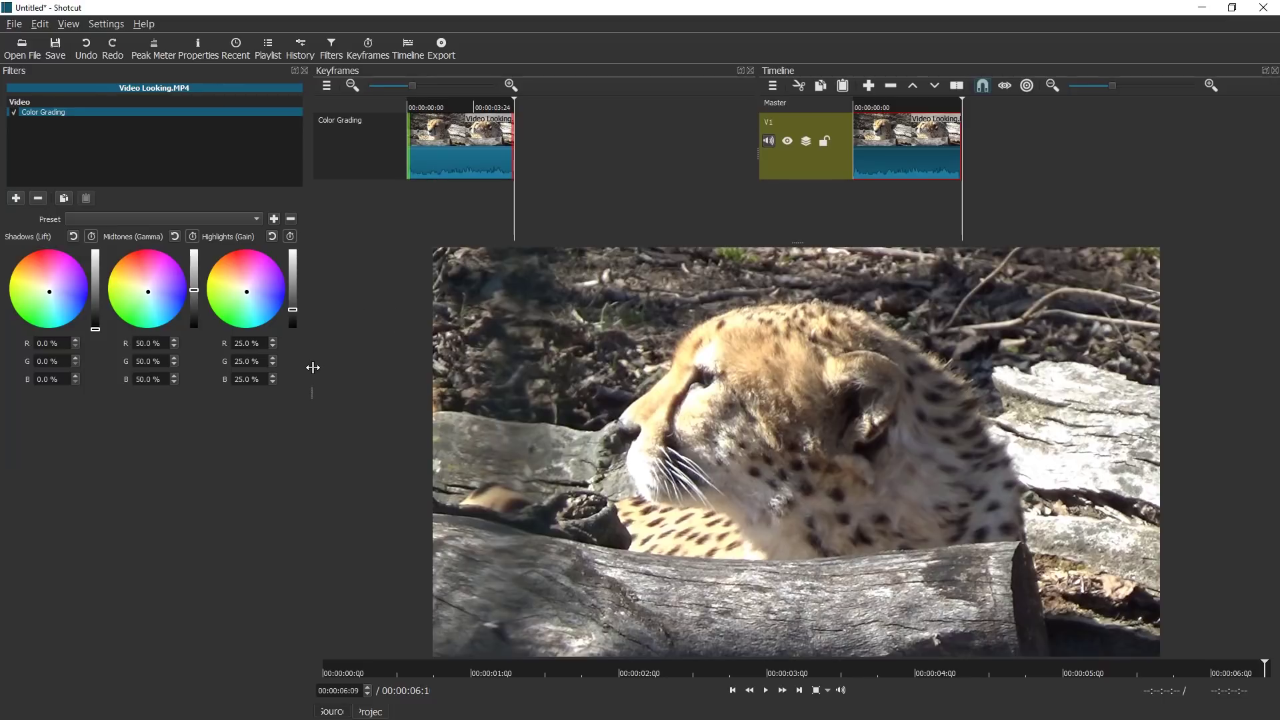
drag(313, 368, 323, 364)
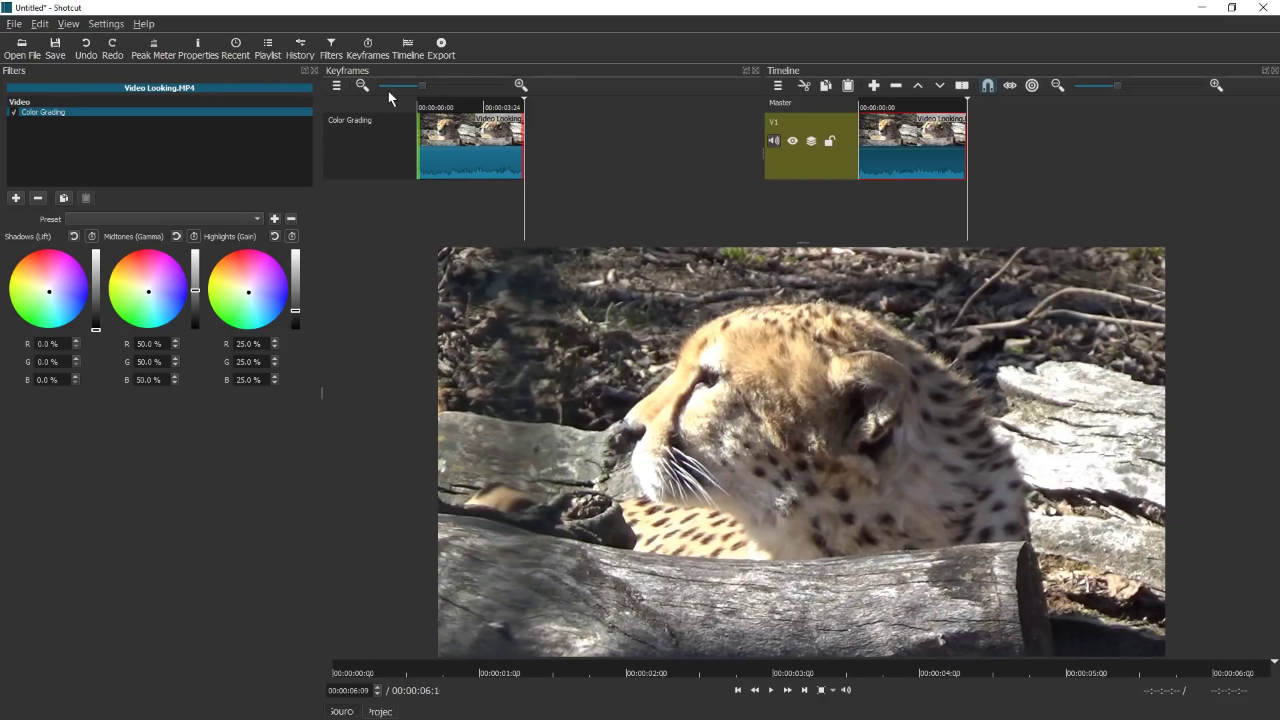
Detach the Keyframes panel and dock it below the Filters panel.
drag(359, 77, 503, 217)
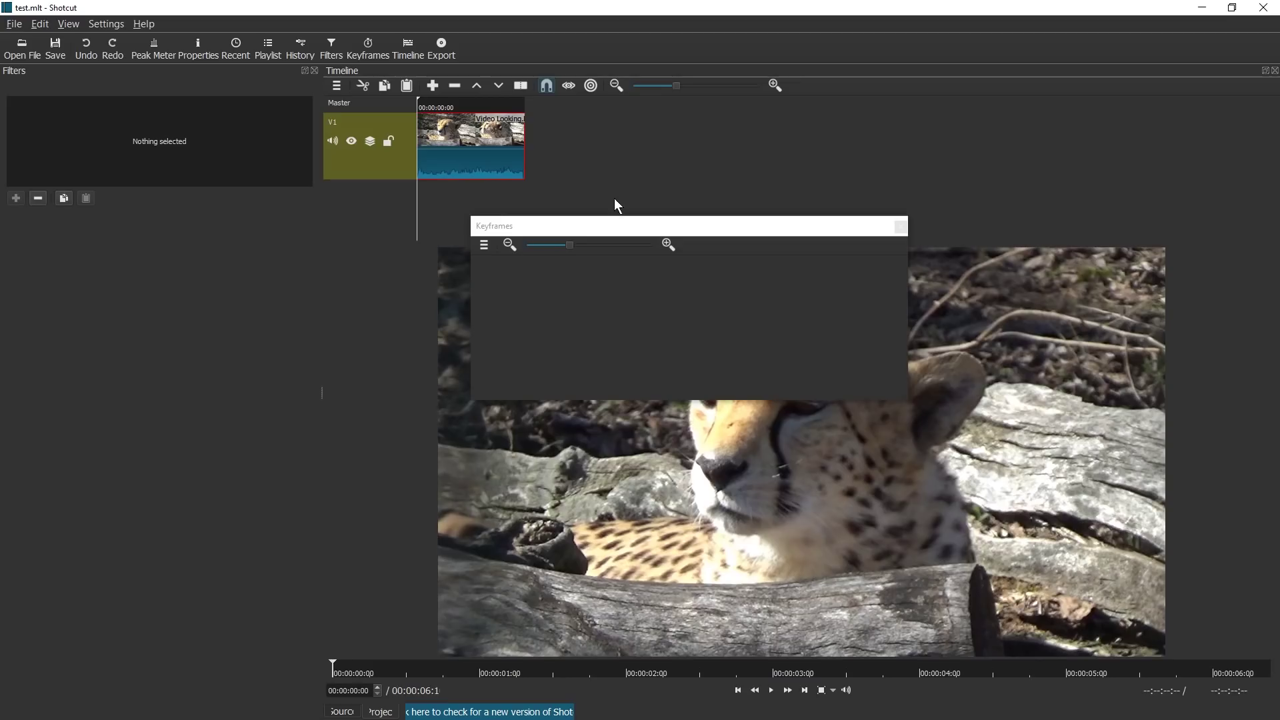
drag(501, 231, 113, 716)
drag(163, 542, 163, 414)
click(432, 196)
click(572, 142)
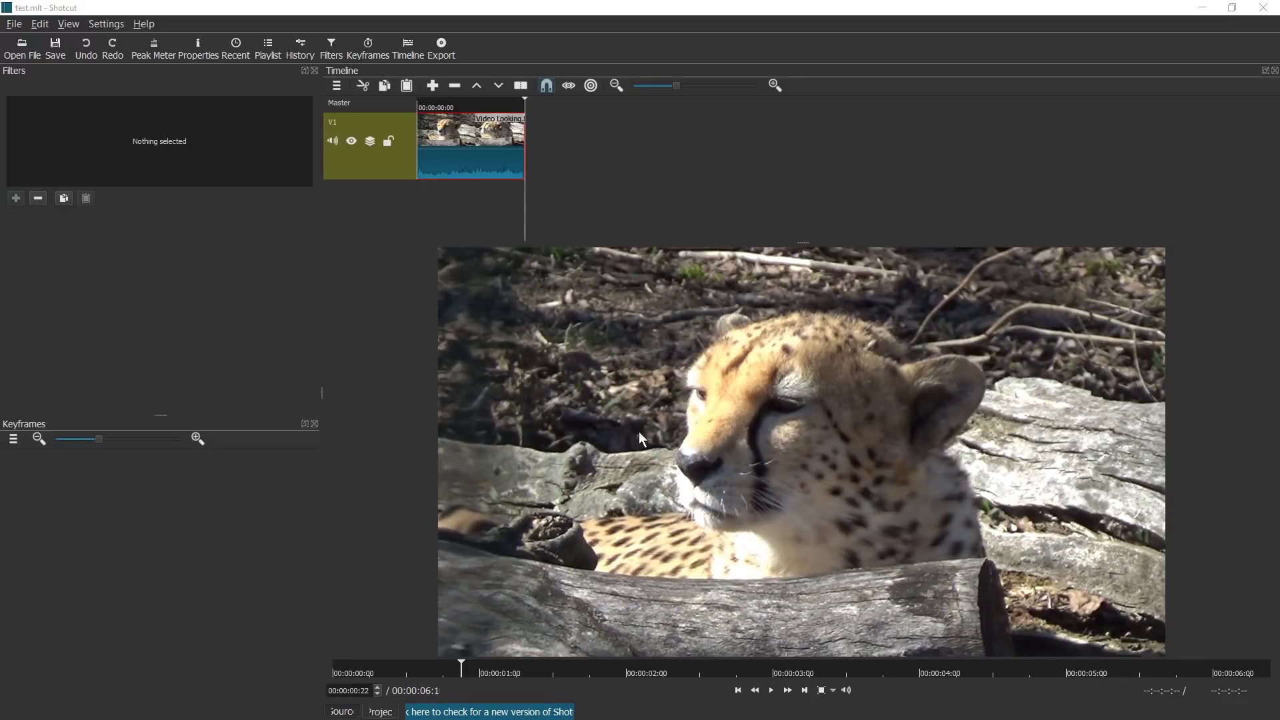
Add Image Slide 6 Lion.jpg from the Subscribe! folder to track V1, leaving a gap after Video Looking.MP4, and select the Video Looking.MP4 clip.
key(alt+Tab)
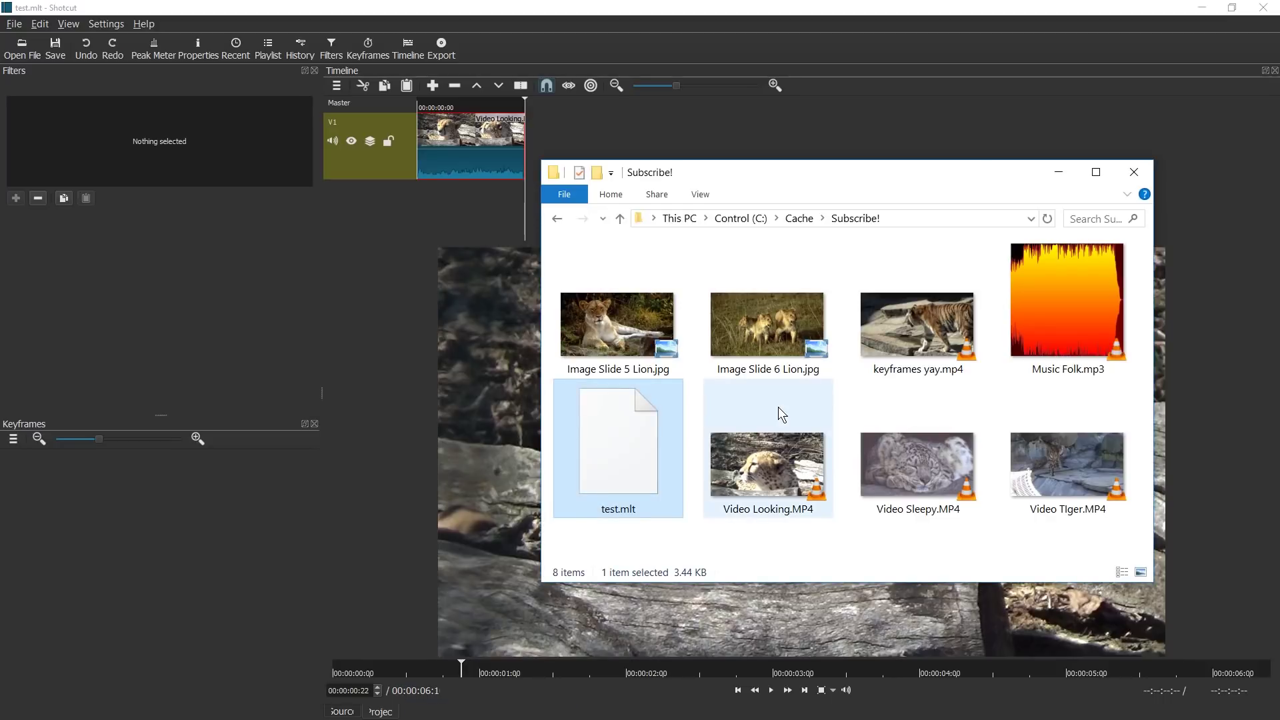
click(943, 347)
drag(819, 358, 631, 139)
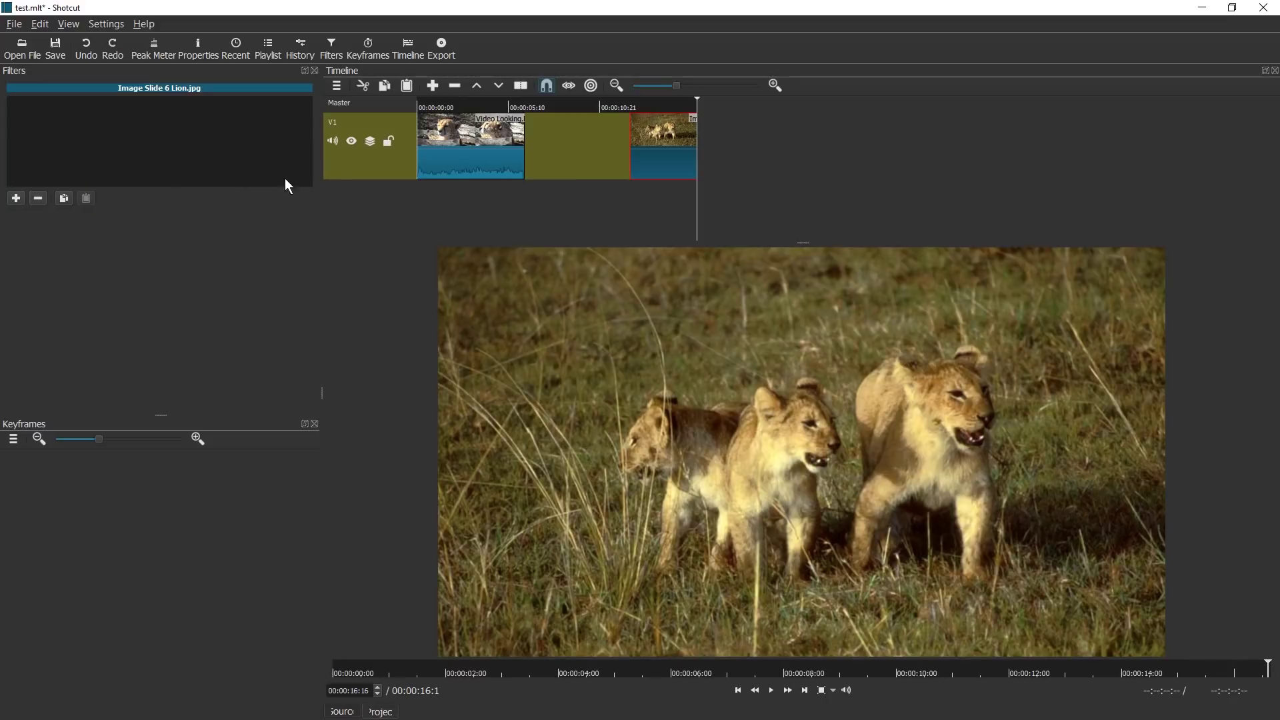
click(456, 154)
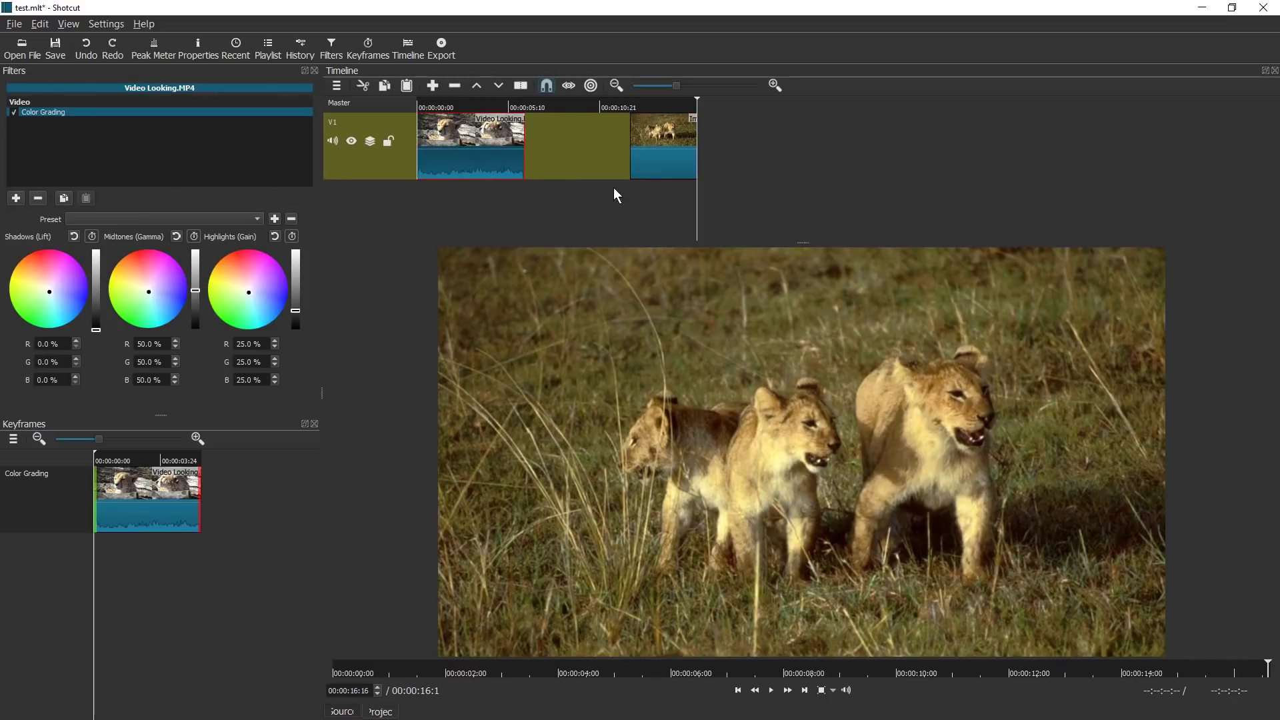
Switch the selection to Image Slide 6 Lion.jpg and back to Video Looking.MP4, then slightly widen the Filters and Keyframes panels.
click(662, 150)
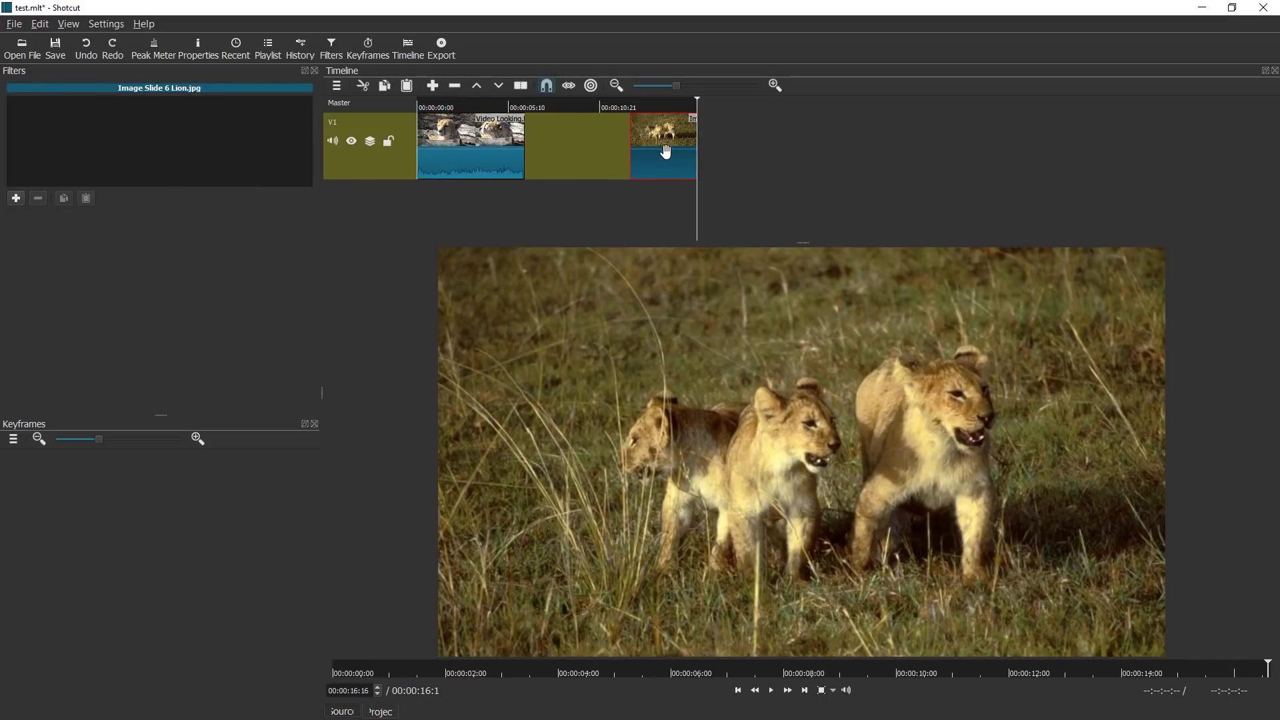
click(475, 137)
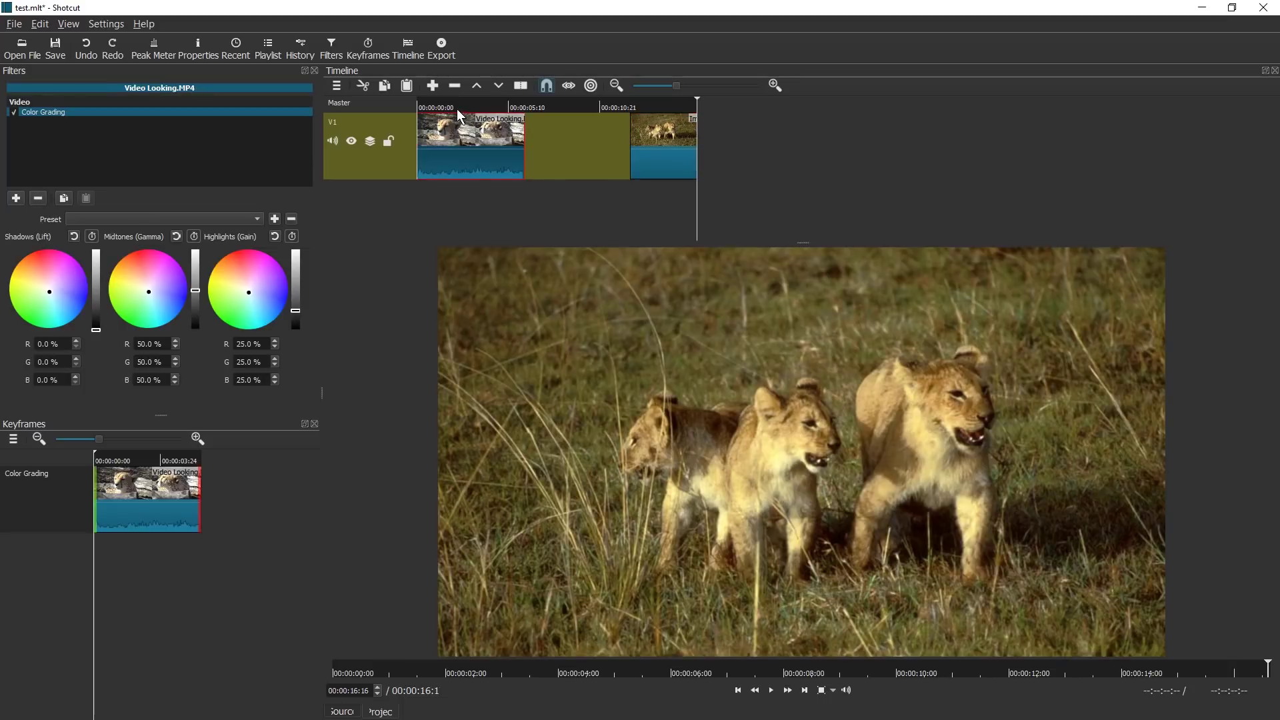
click(415, 108)
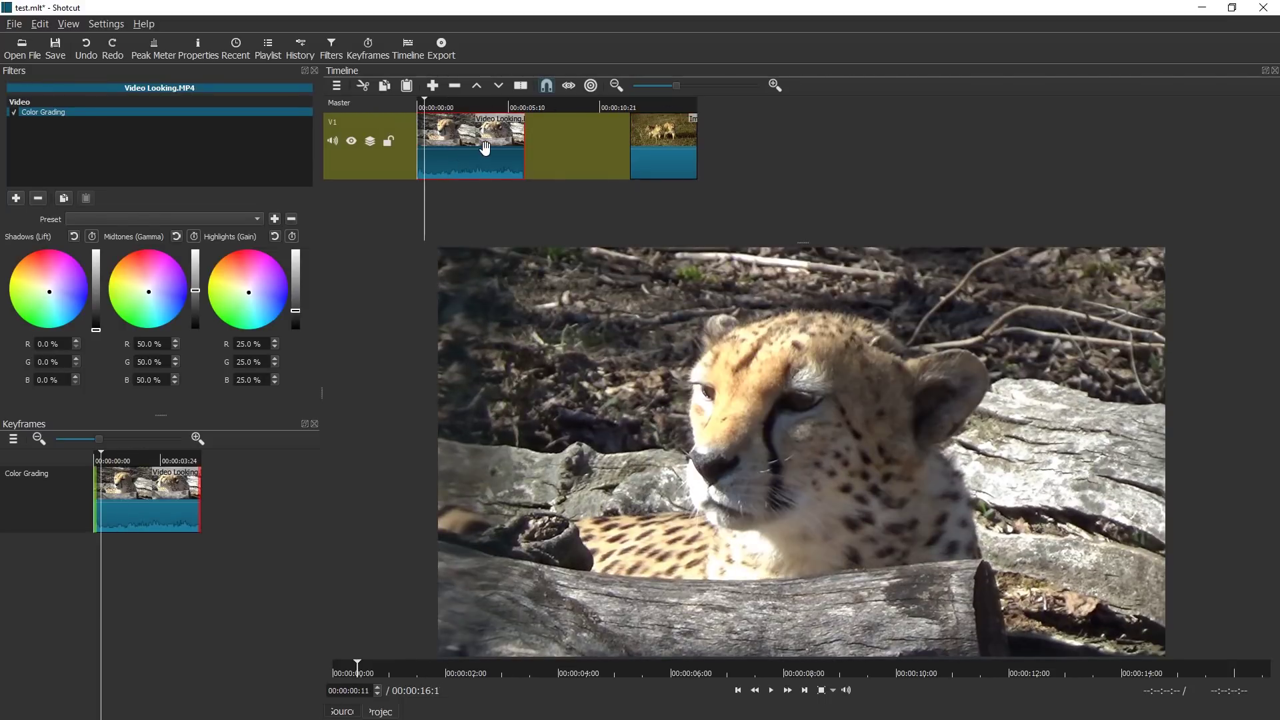
scroll(482, 163, up, 2)
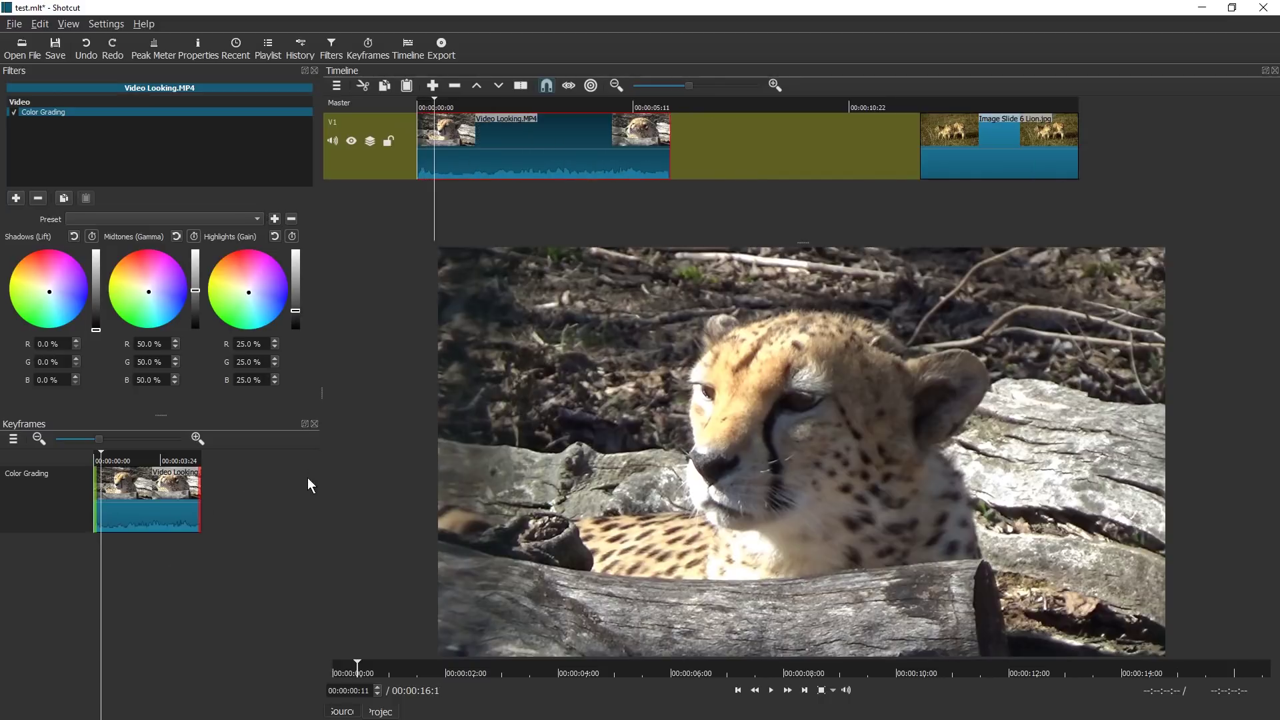
drag(323, 475, 339, 470)
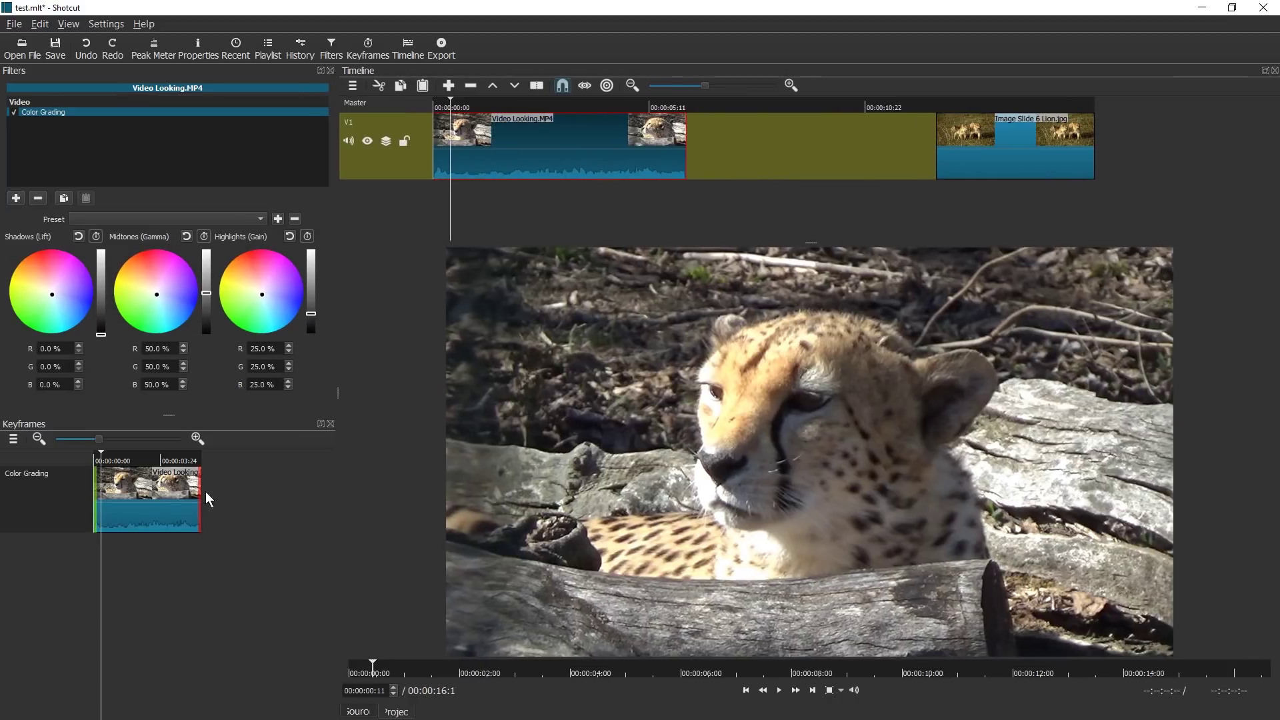
Enable keyframes for the Color Grading Shadows at 00:00:03:11, Midtones at 00:00:01:15 and Highlights at 00:00:04:24.
click(158, 563)
scroll(124, 482, up, 2)
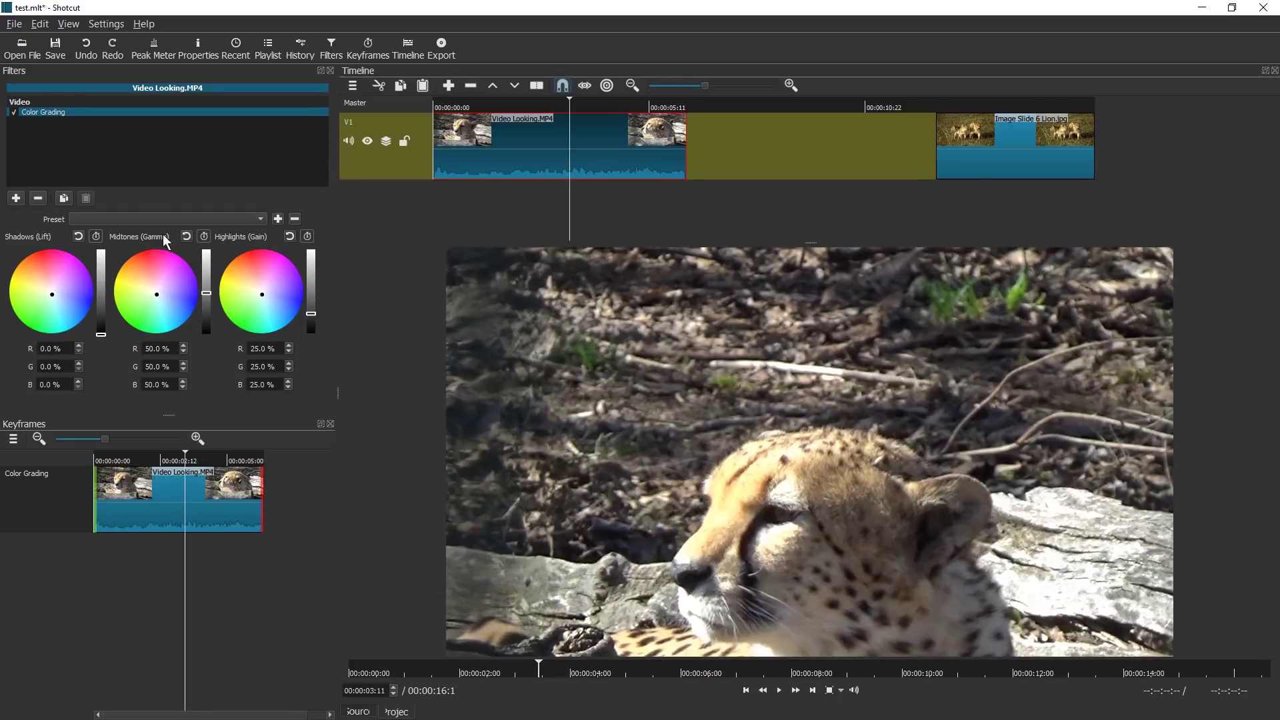
click(96, 236)
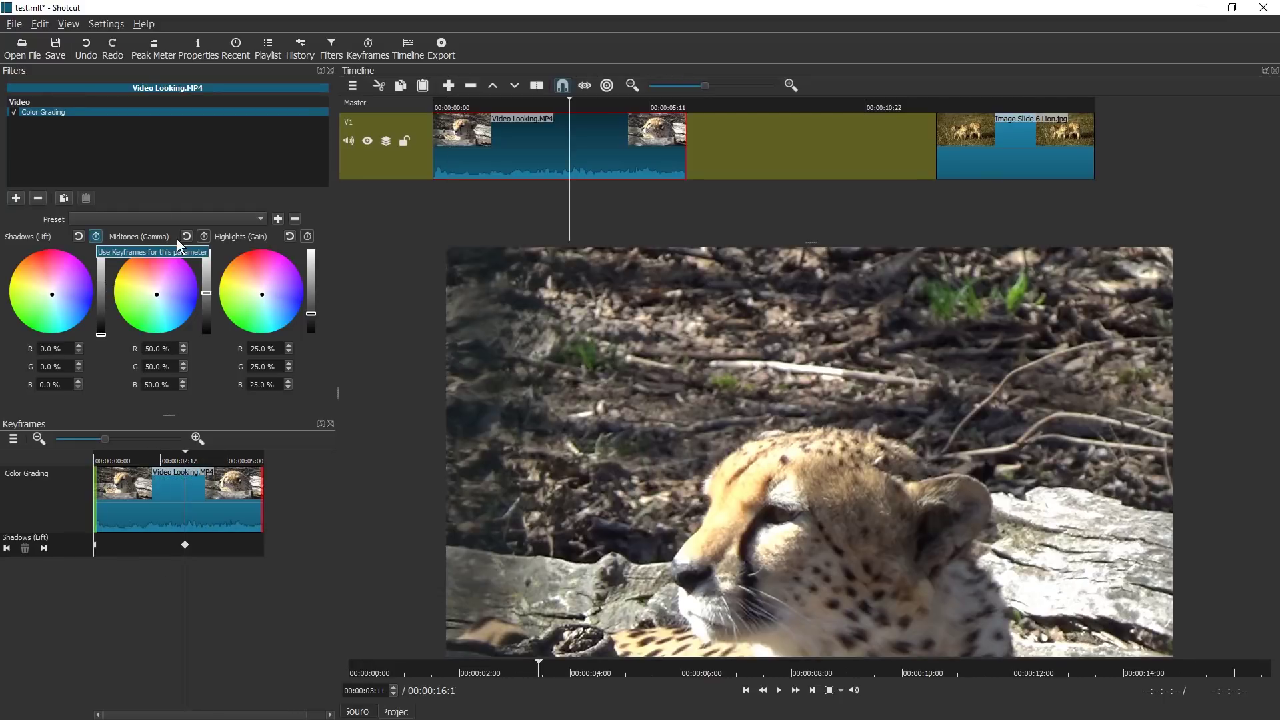
click(136, 456)
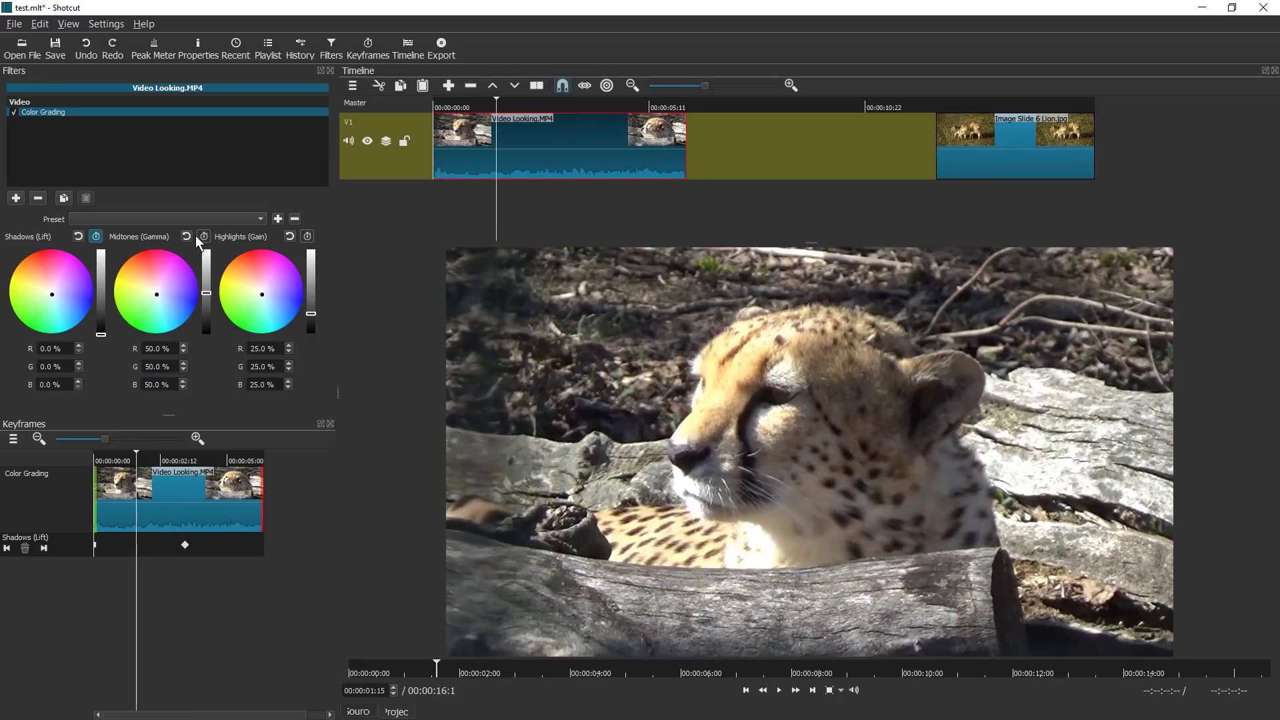
click(204, 236)
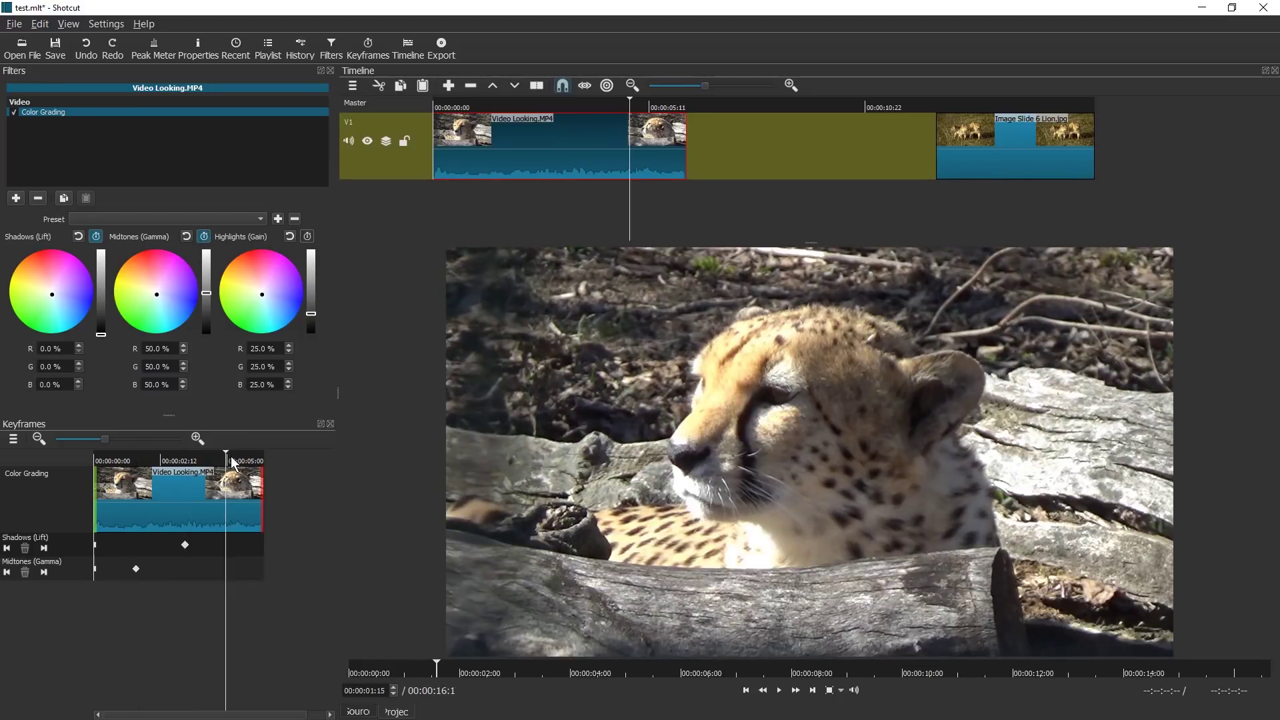
click(226, 460)
click(307, 237)
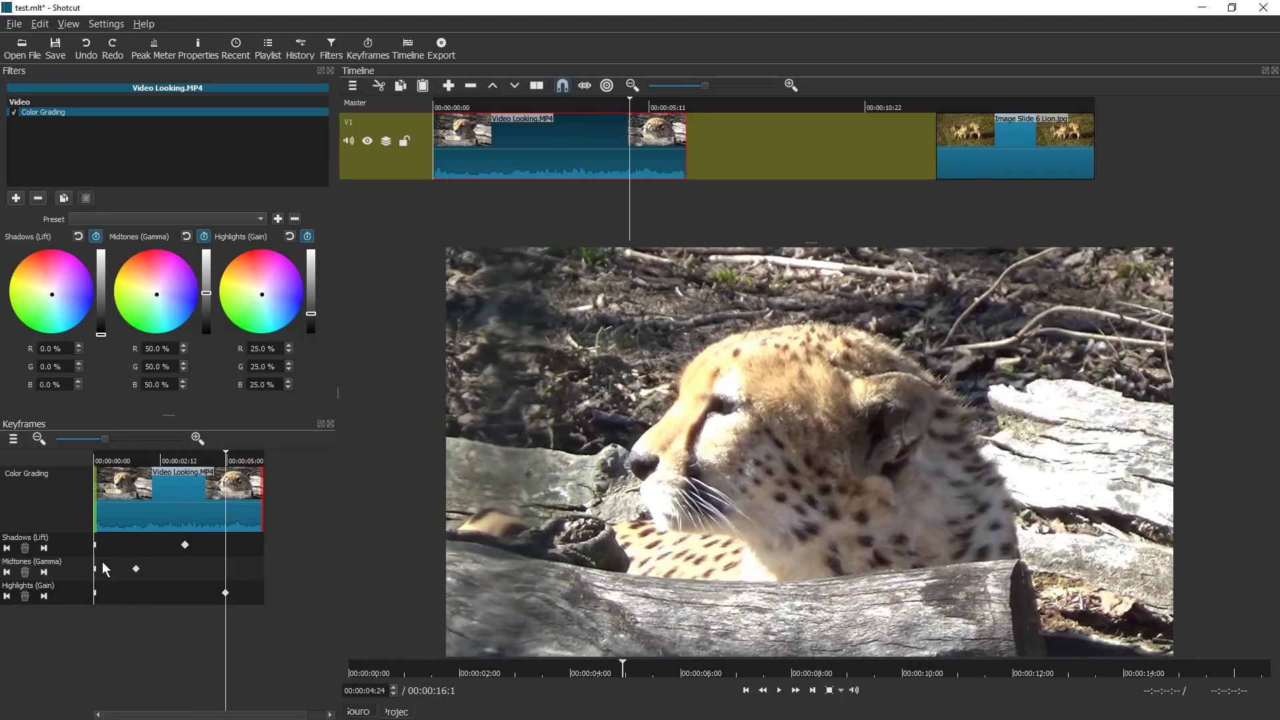
Add a Shadows keyframe with red 50% at 00:00:01:01 and a Midtones keyframe with green 10% at 00:00:04:02.
click(122, 459)
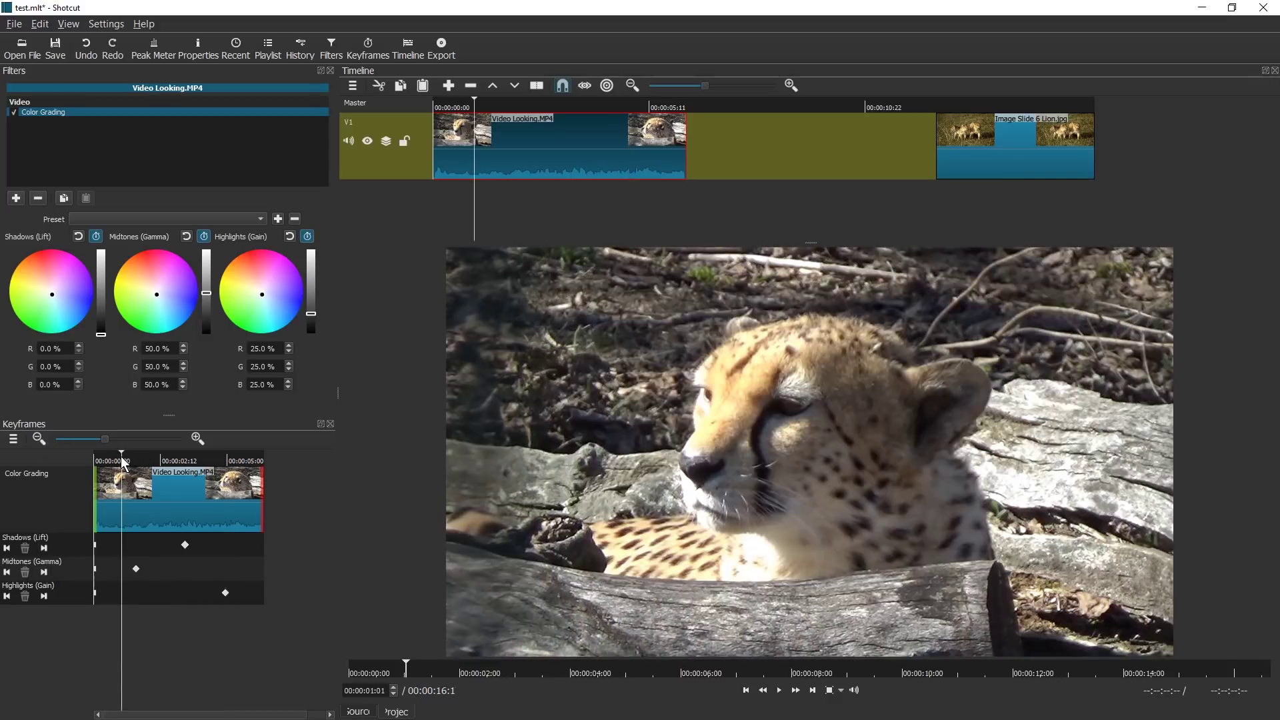
click(70, 350)
key(Home)
text(5)
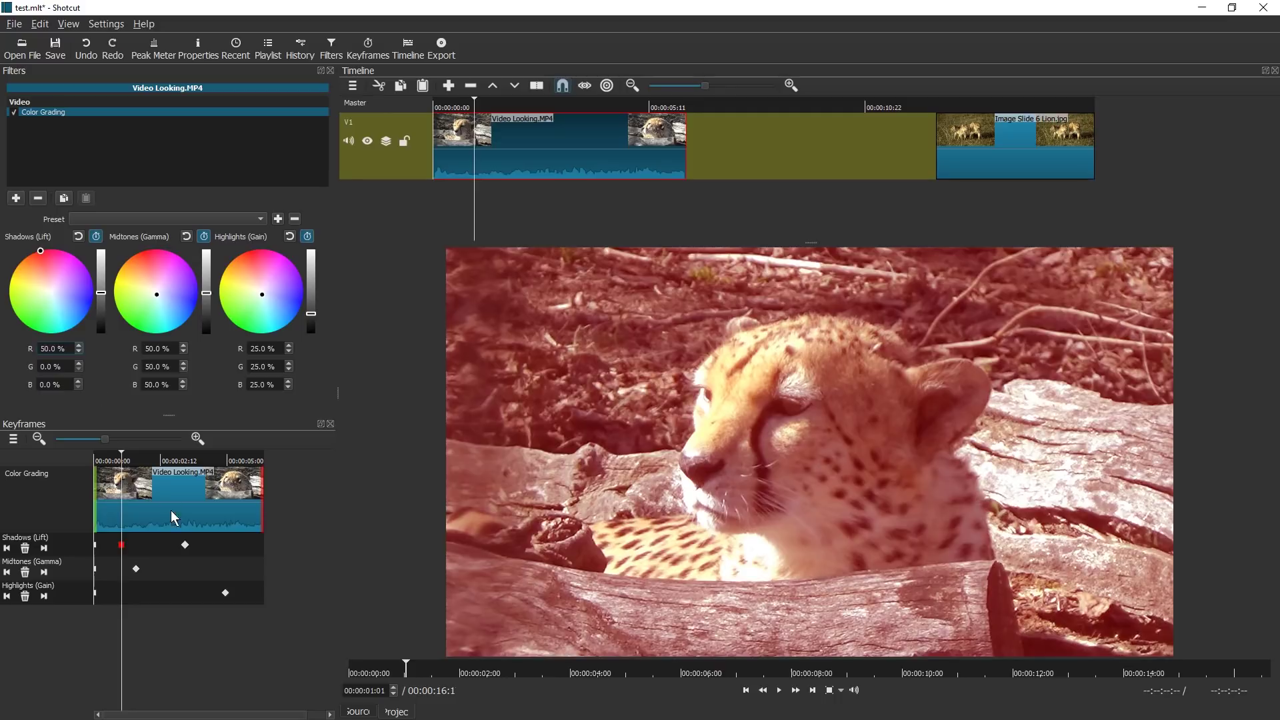
click(200, 459)
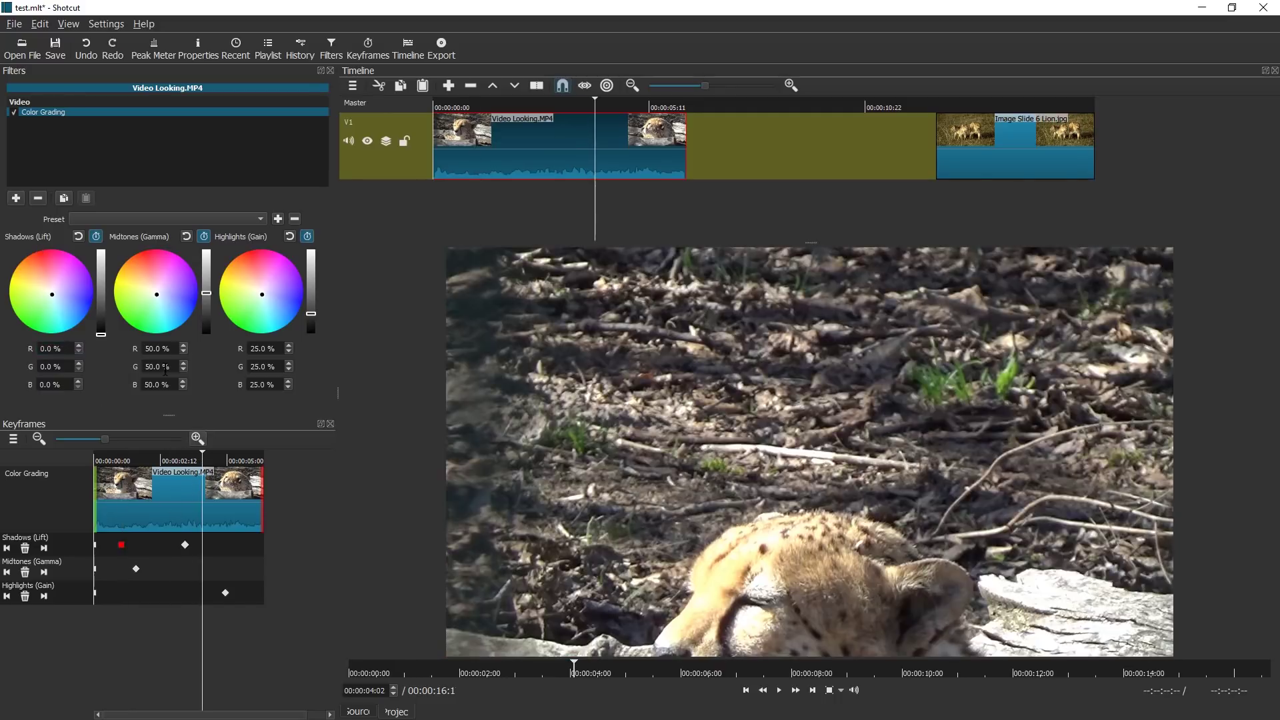
double_click(150, 367)
text(1)
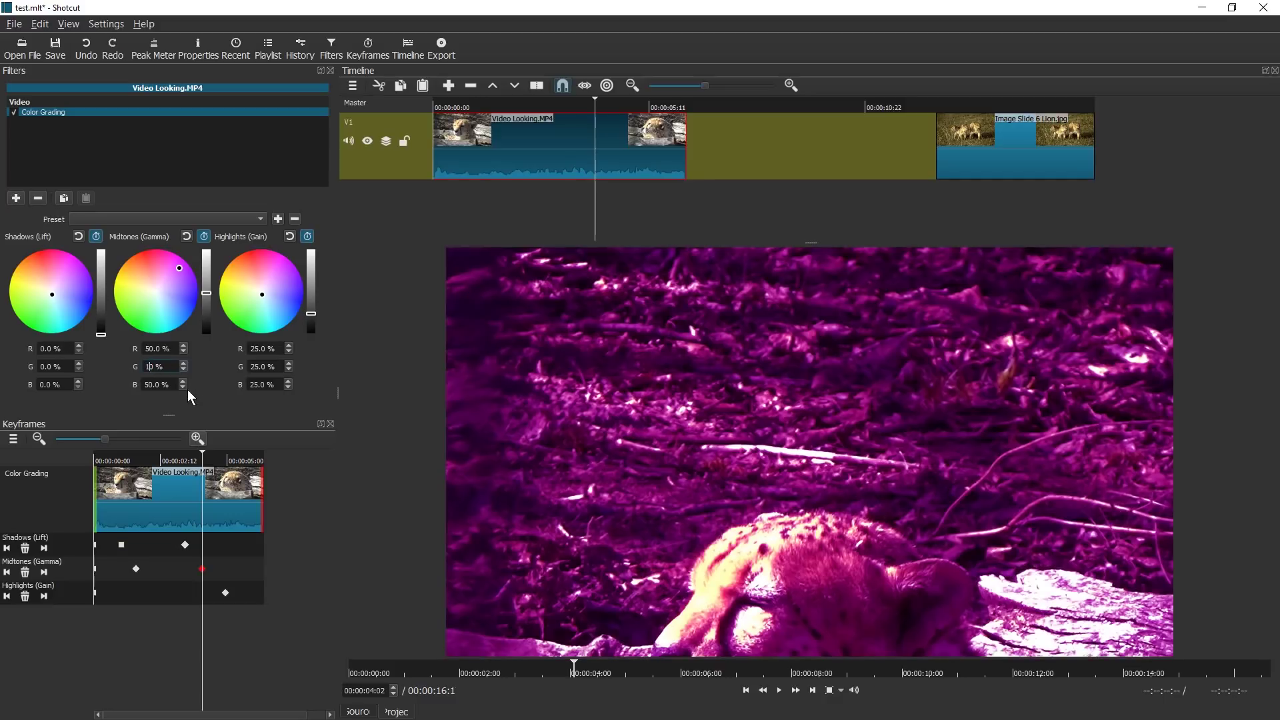
Add Highlights keyframes with blue 90% at 00:00:05:15 and red 2% at 00:00:01:05.
click(242, 453)
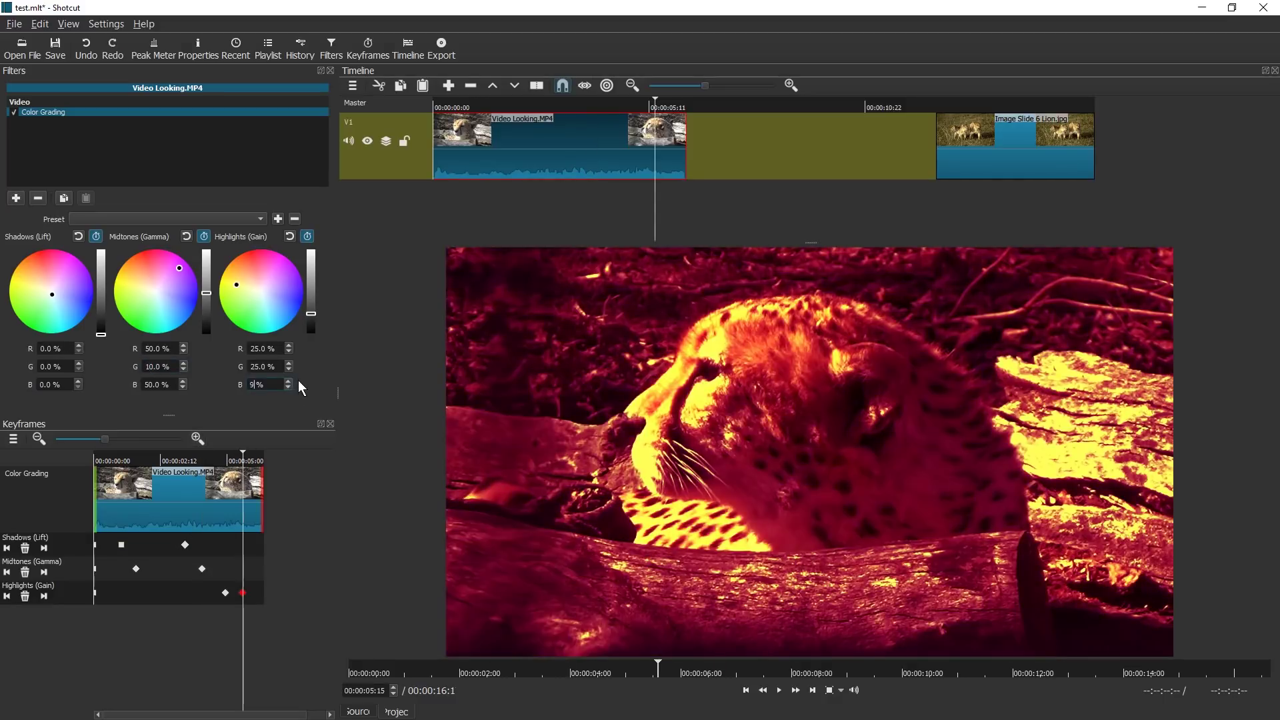
double_click(280, 386)
text(90)
click(131, 456)
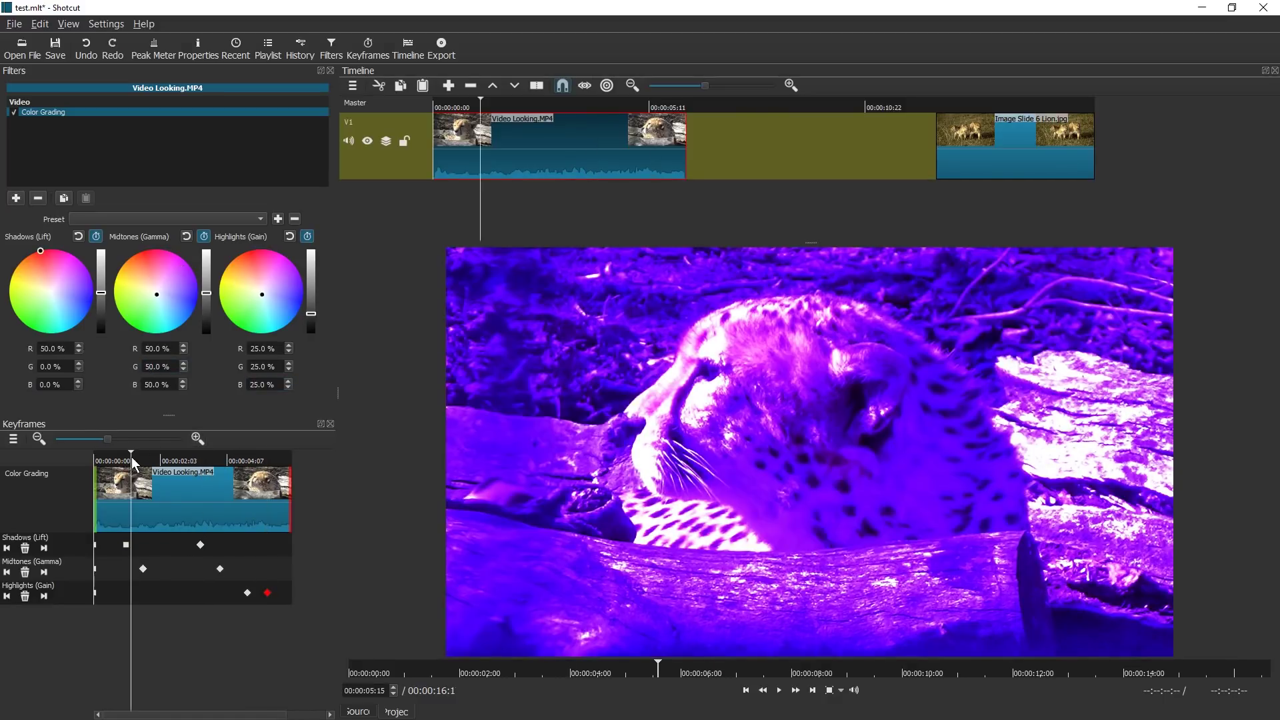
click(271, 328)
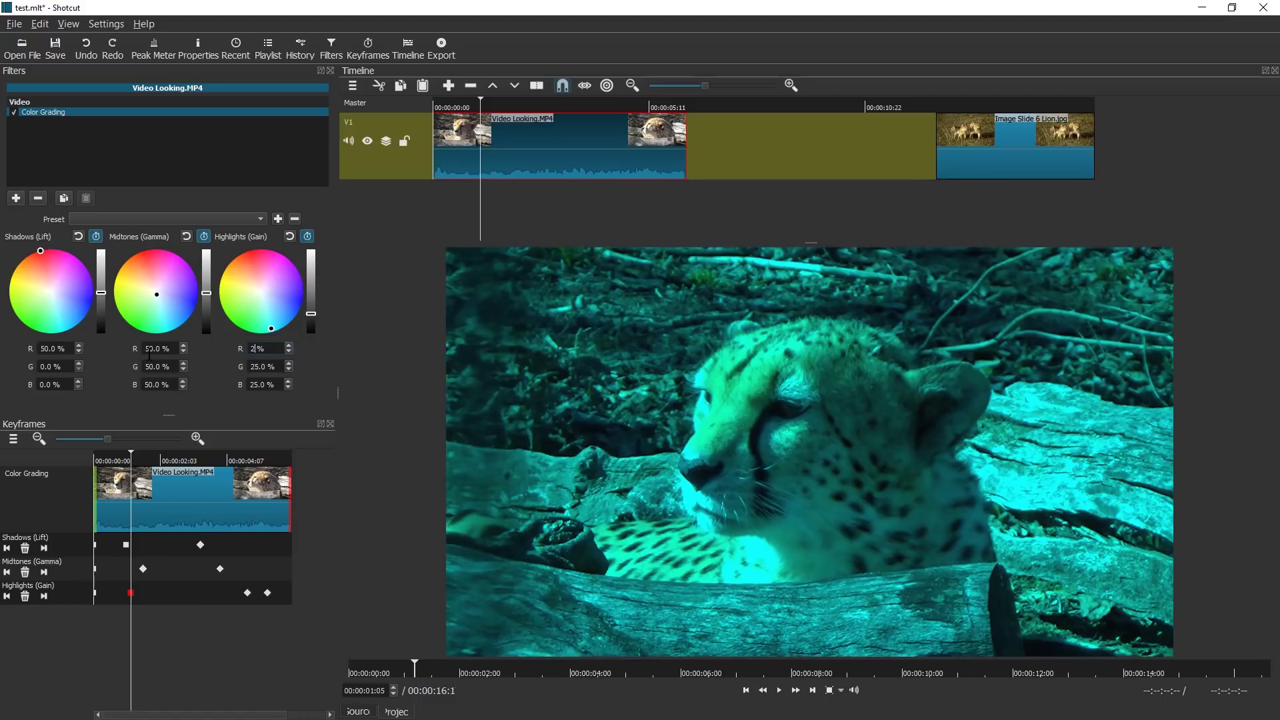
Add a green-tinted Midtones keyframe at 00:00:02:13 and a Shadows keyframe with red 44% at 00:00:05:06.
click(172, 456)
click(124, 269)
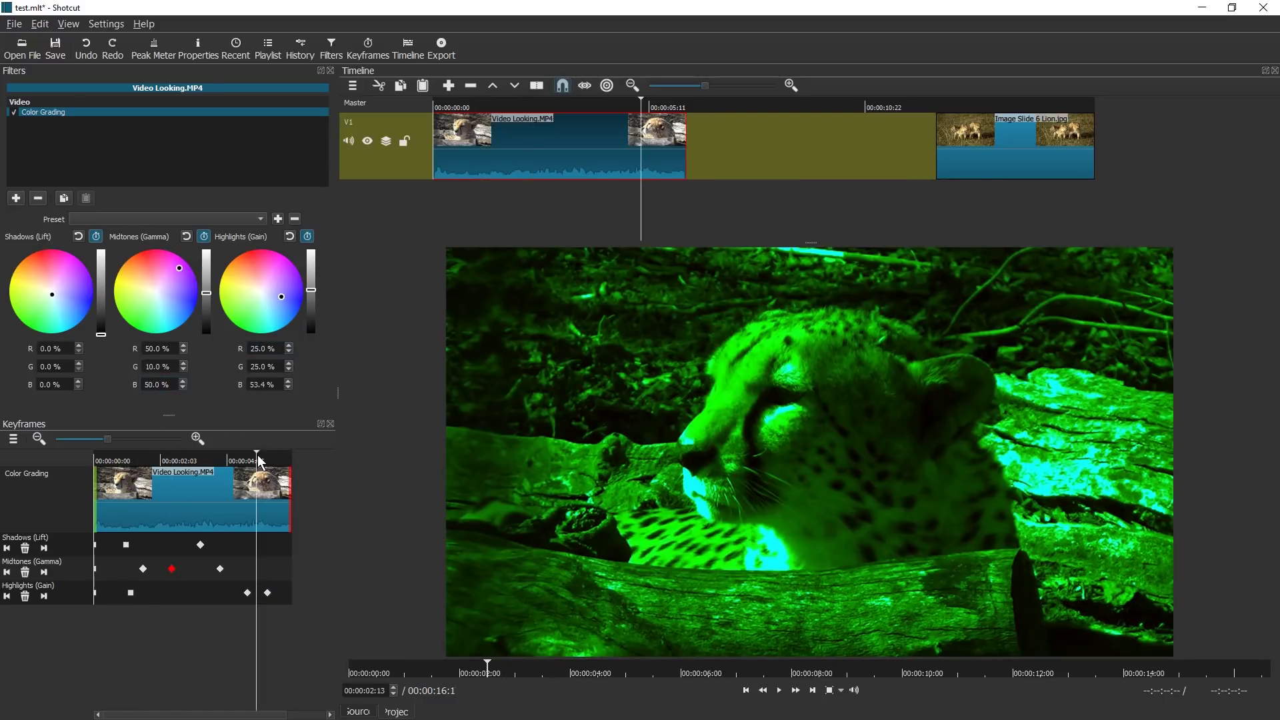
click(256, 461)
text(44)
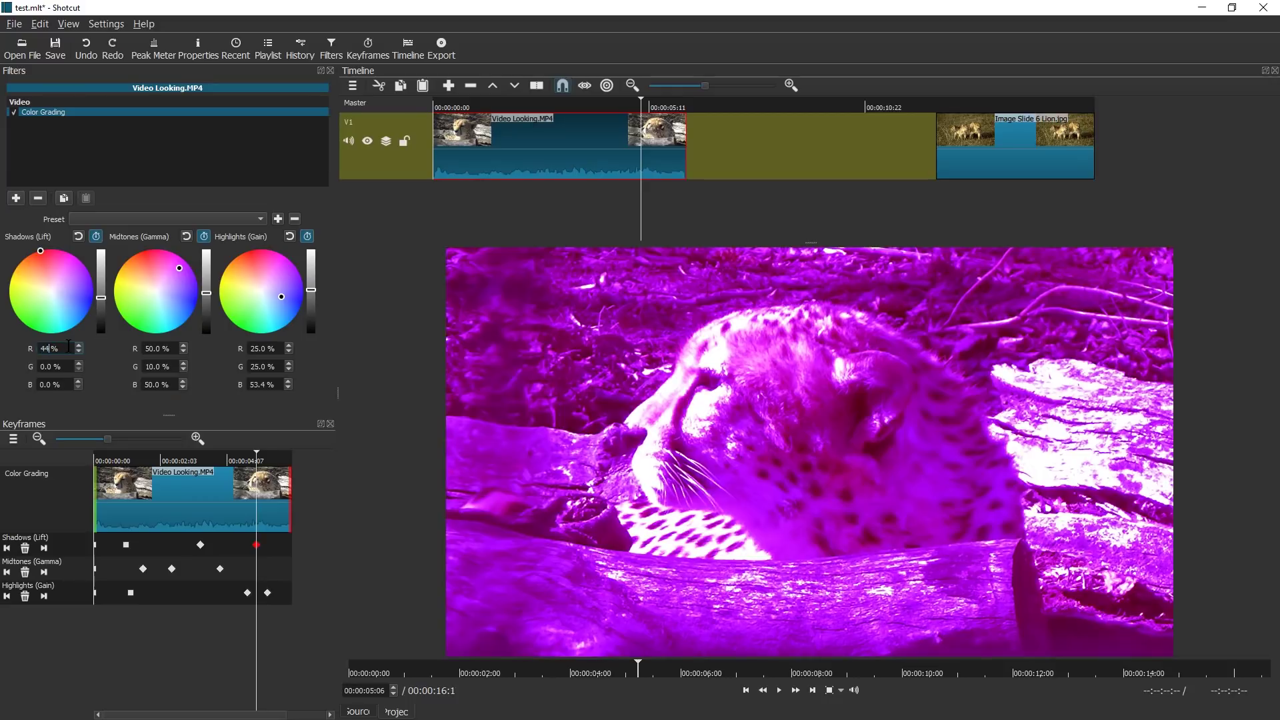
Play Video Looking.MP4 from its start to review the keyframed color grading, and inspect the Shadows keyframe at 00:00:01:01.
drag(112, 461, 81, 459)
key(space)
click(180, 478)
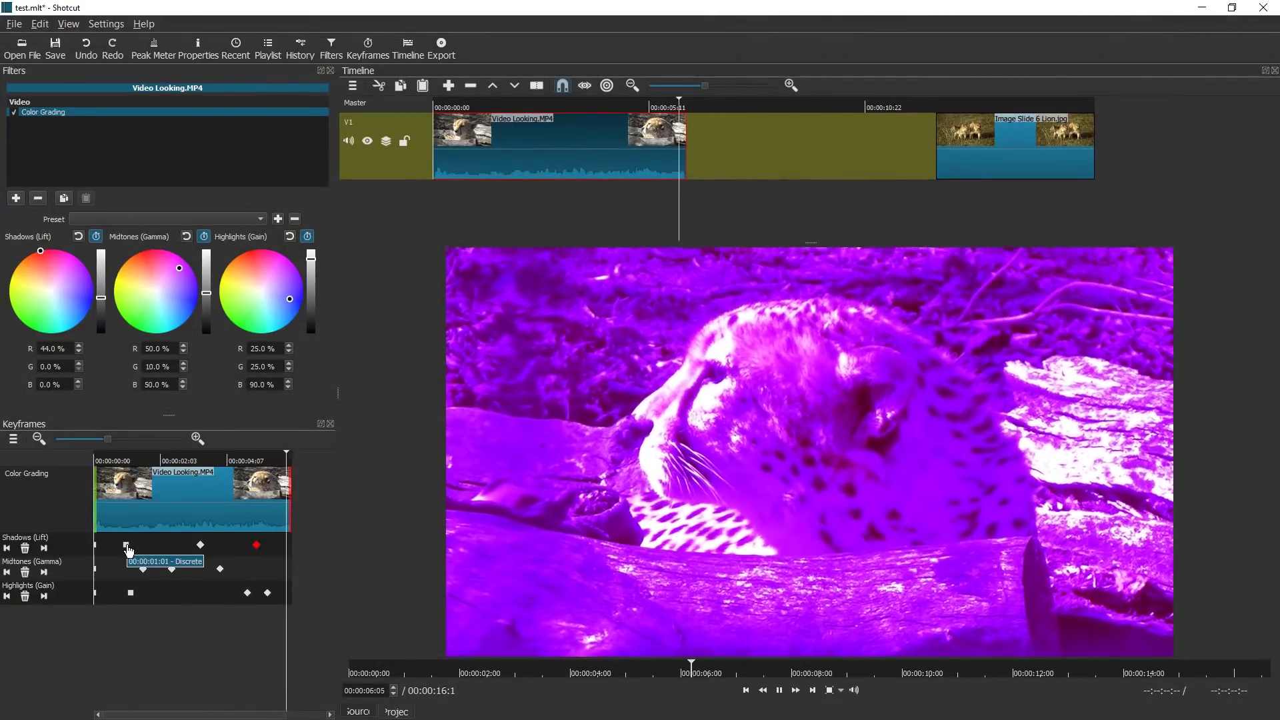
click(126, 545)
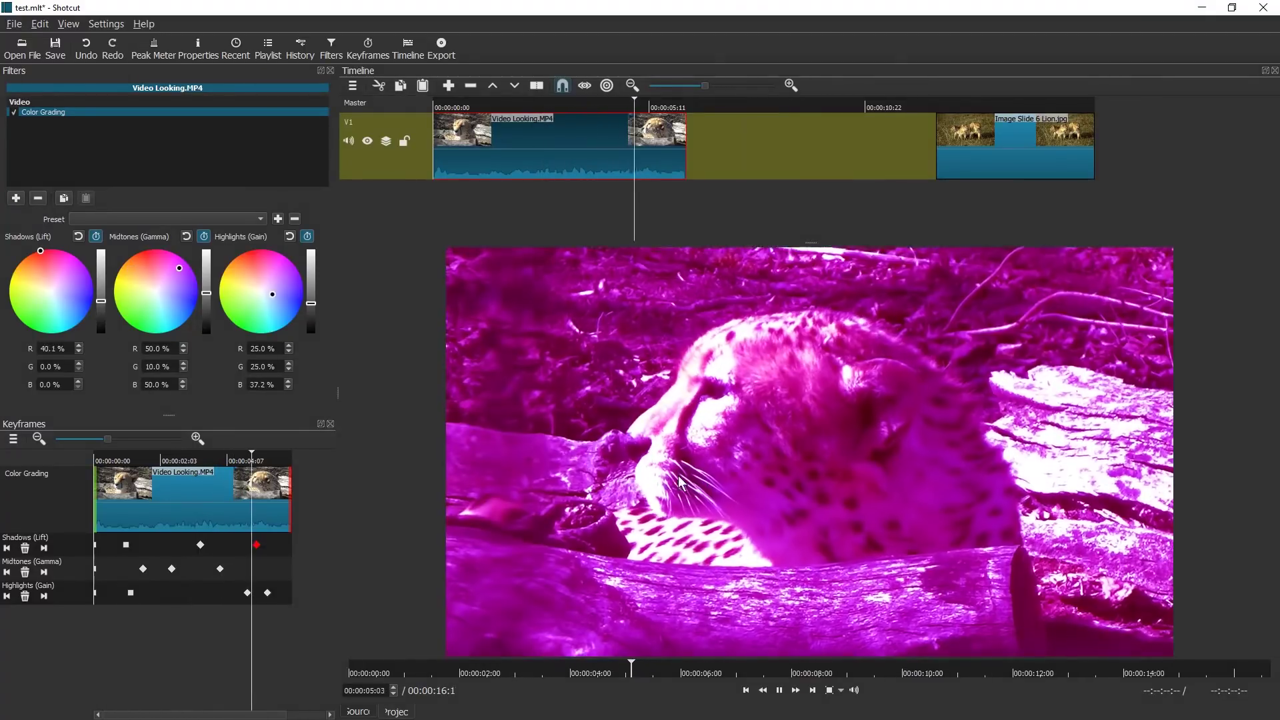
key(space)
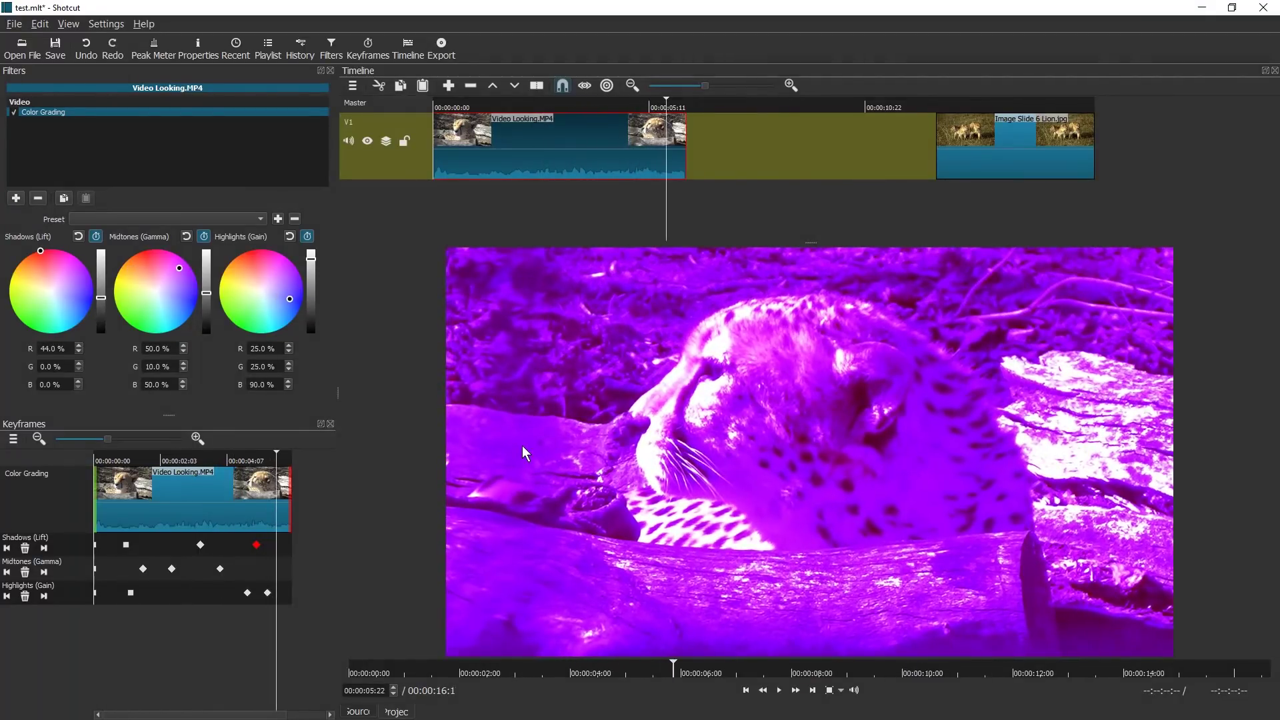
Remove the Color Grading filter from Video Looking.MP4 and add a video track above V1.
click(38, 198)
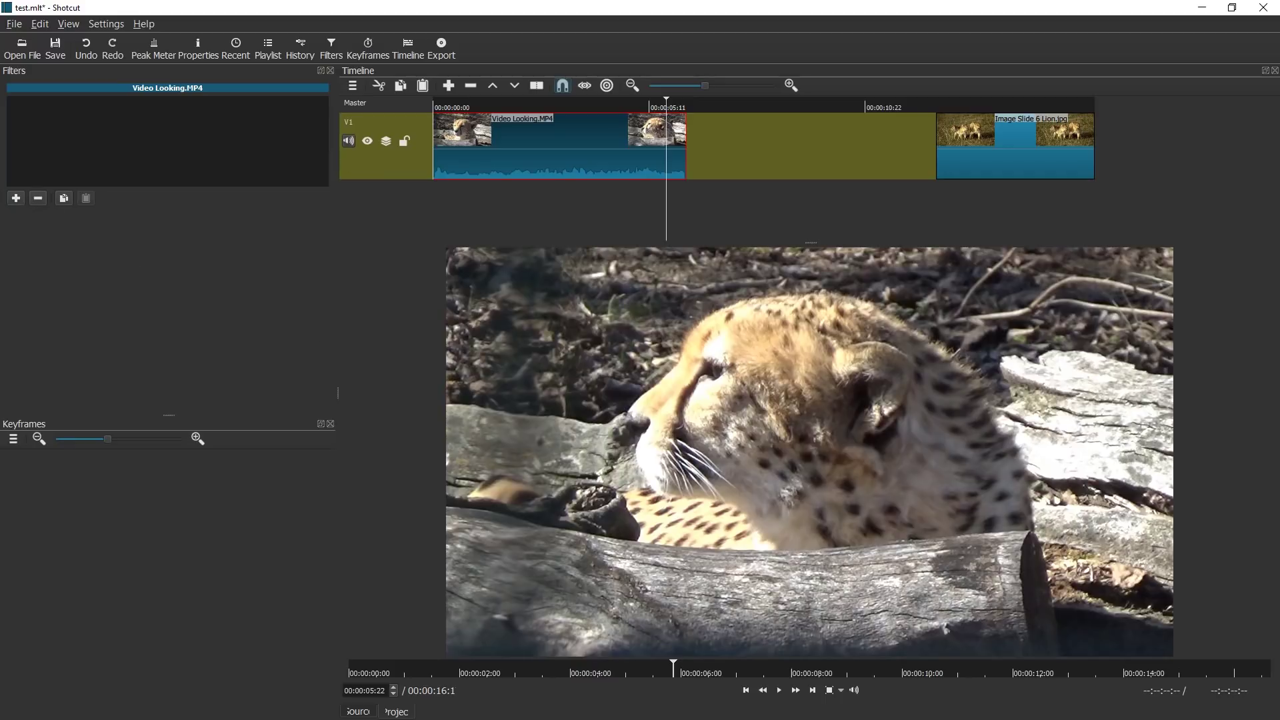
right_click(392, 126)
click(451, 143)
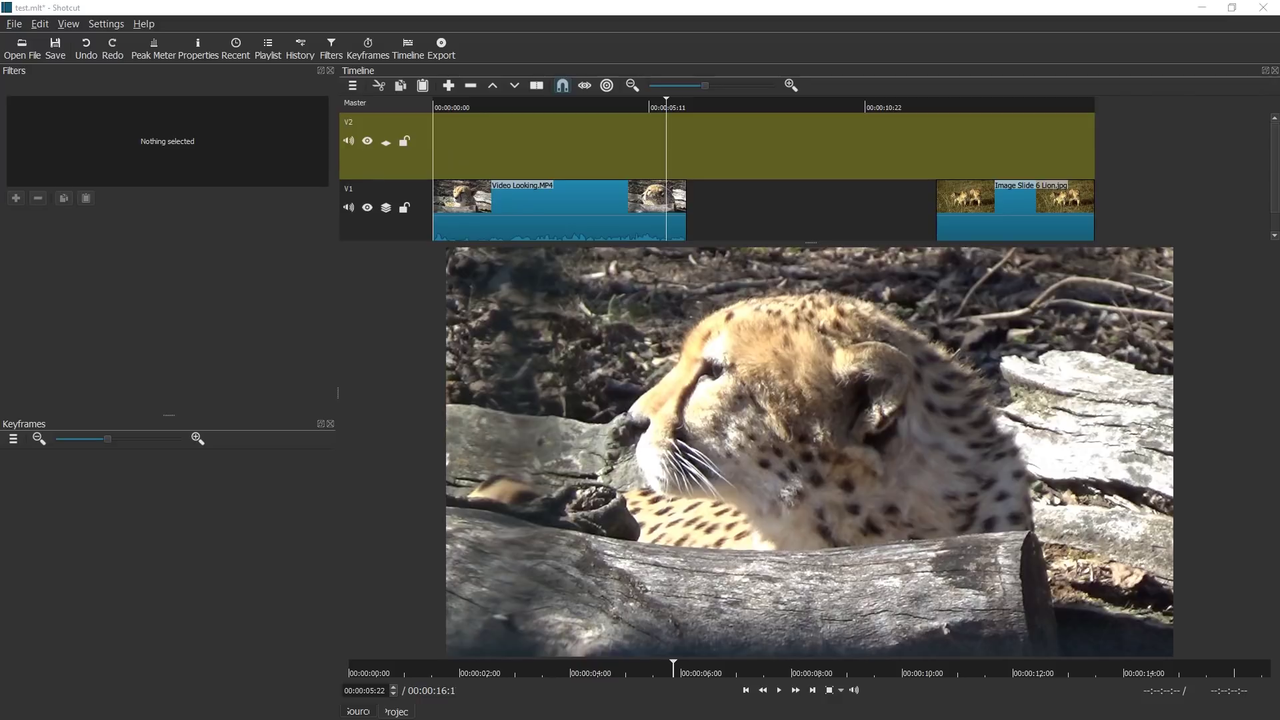
Add Video Sleepy.MP4 from the Subscribe! folder to the start of track V2.
key(alt+Tab)
drag(925, 470, 487, 148)
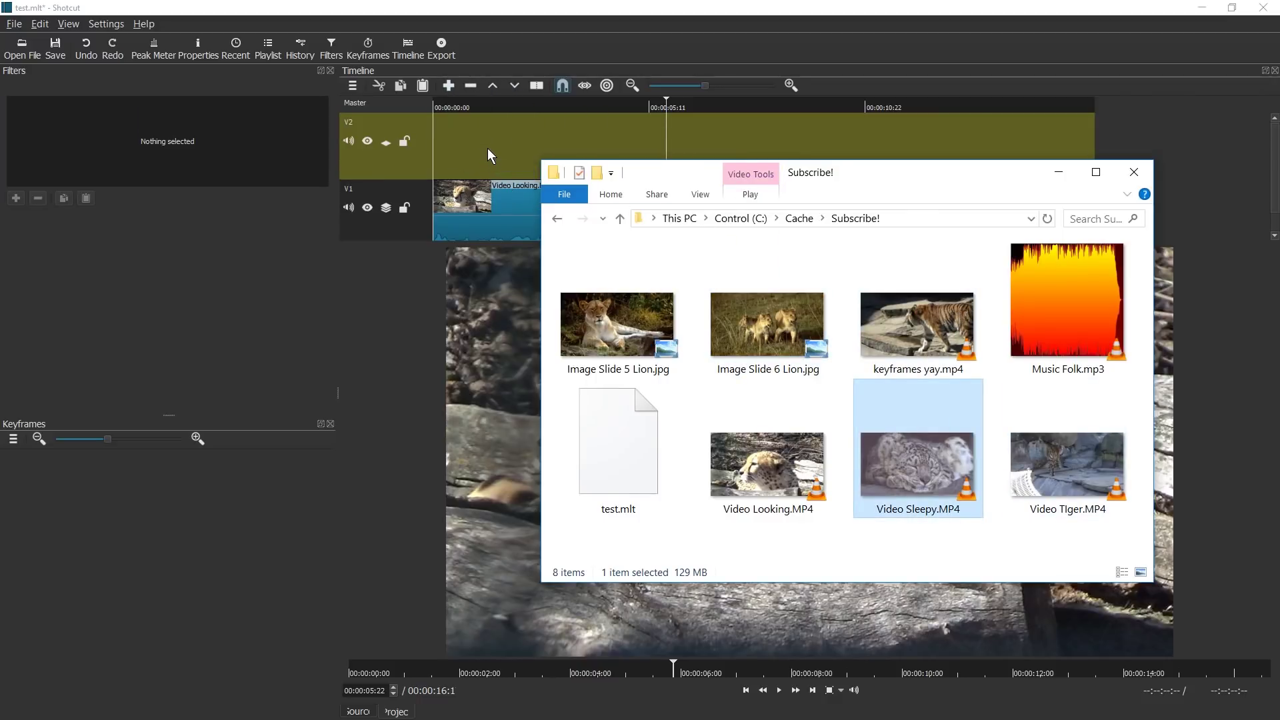
drag(940, 456, 456, 415)
drag(753, 396, 619, 150)
Split Video Sleepy.MP4 at 00:00:05:09 and trim both tracks to that length, removing Image Slide 6 Lion.jpg.
click(606, 104)
key(s)
right_click(678, 129)
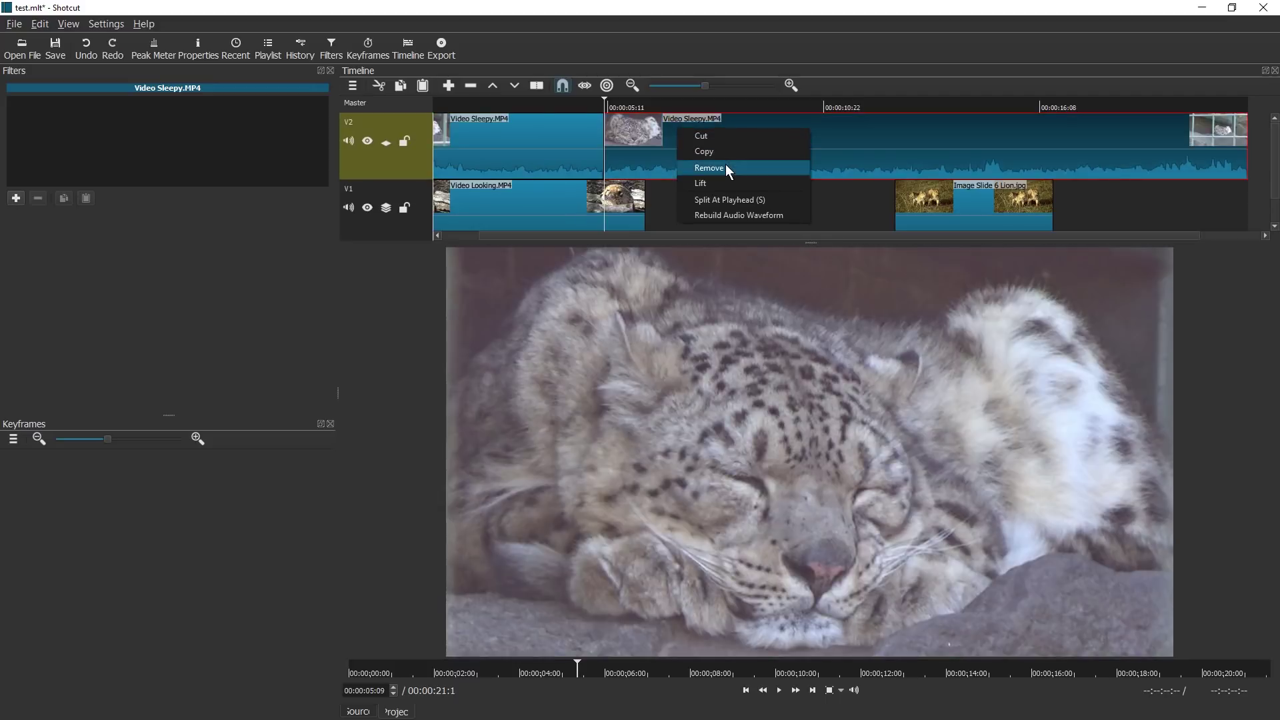
click(725, 167)
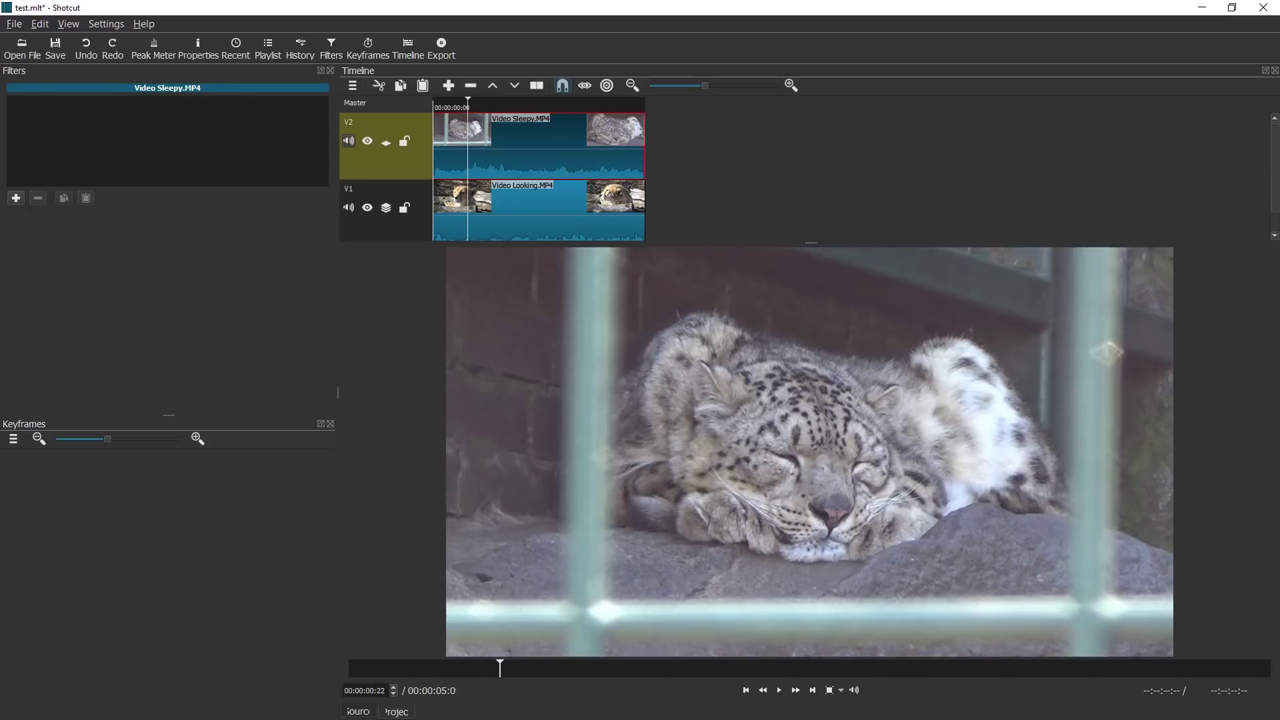
Add the Rotate filter to Video Sleepy.MP4 and shrink it into the frame's upper-left area: scale 49.6%, X offset -883, Y offset -472.
click(21, 198)
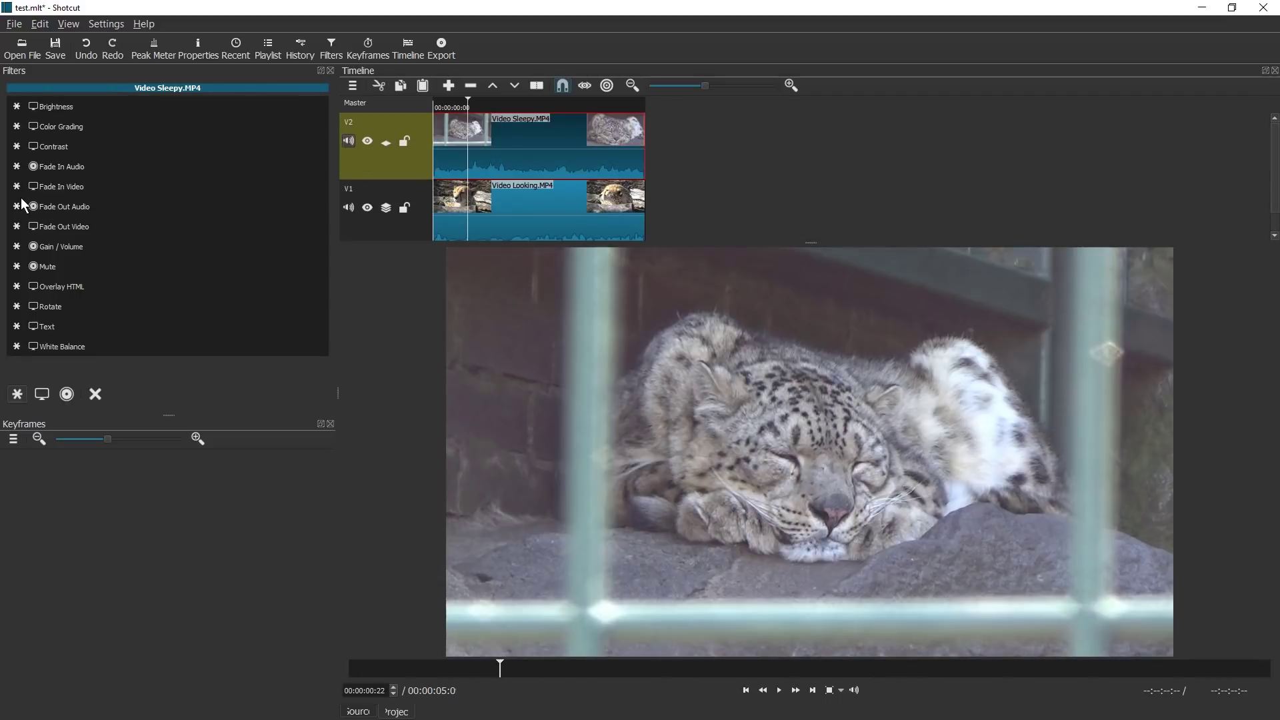
click(74, 397)
click(42, 394)
scroll(94, 273, down, 10)
scroll(90, 264, down, 2)
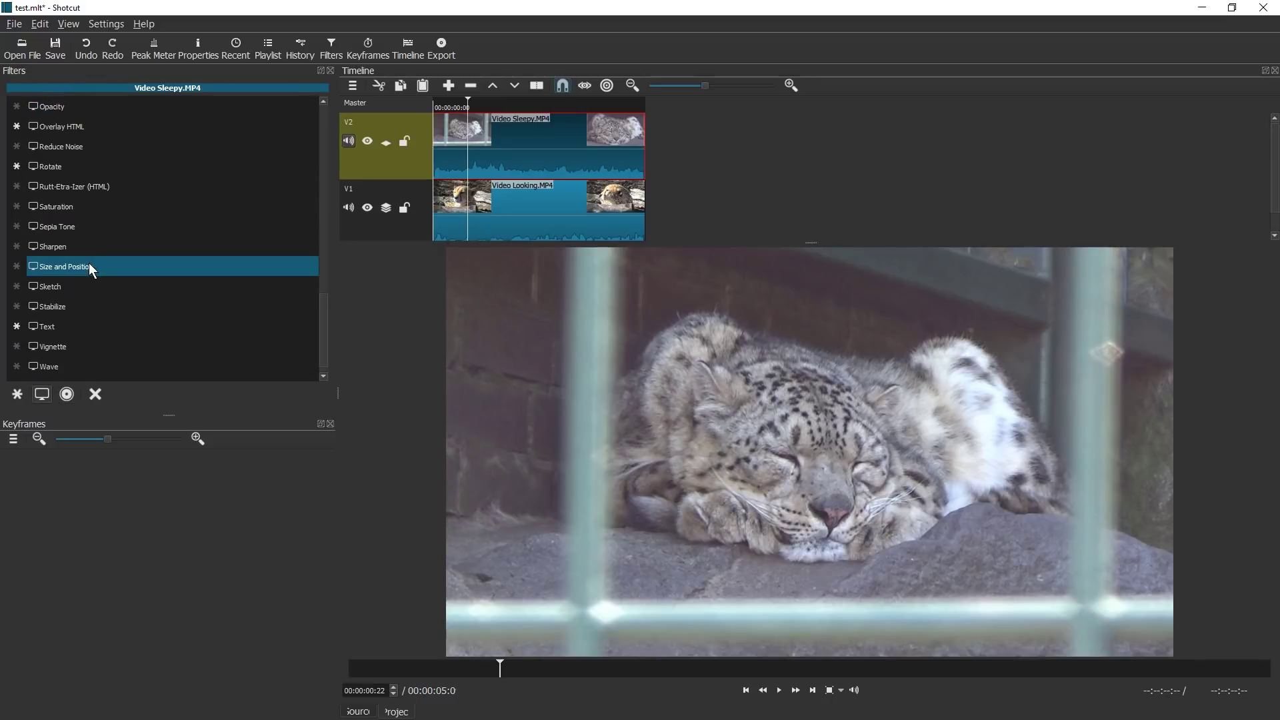
click(84, 164)
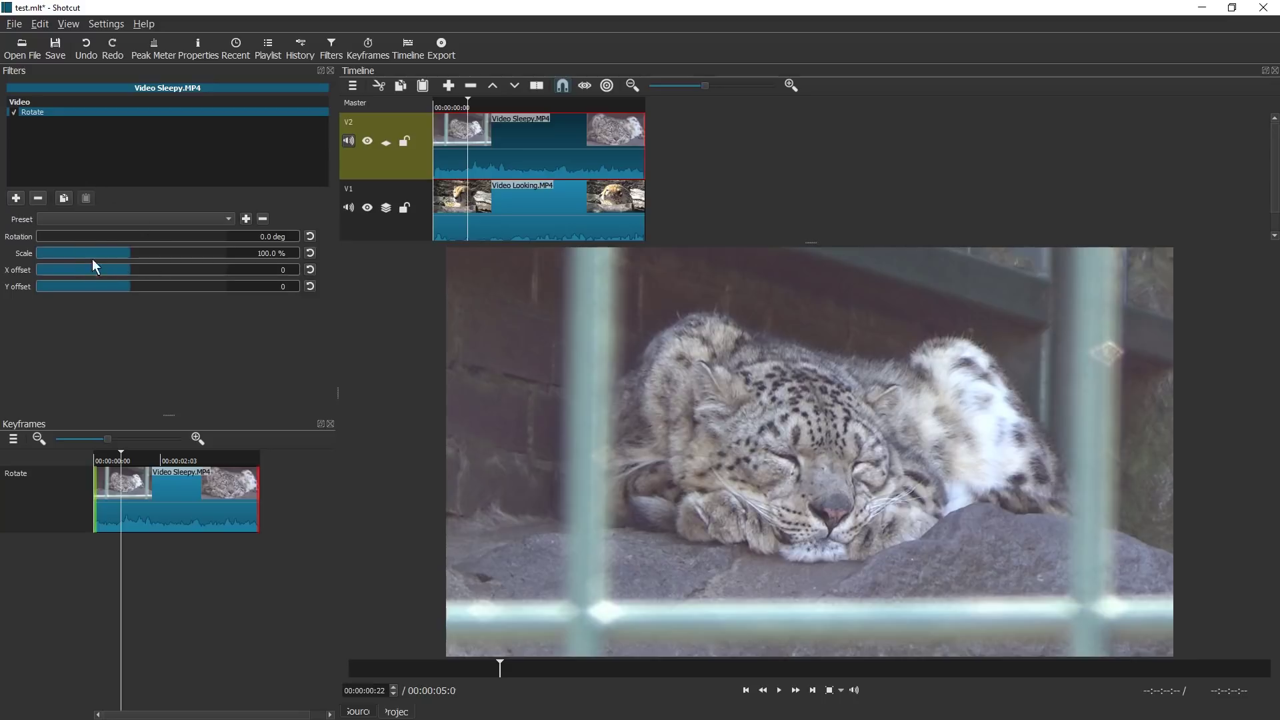
drag(92, 250, 89, 250)
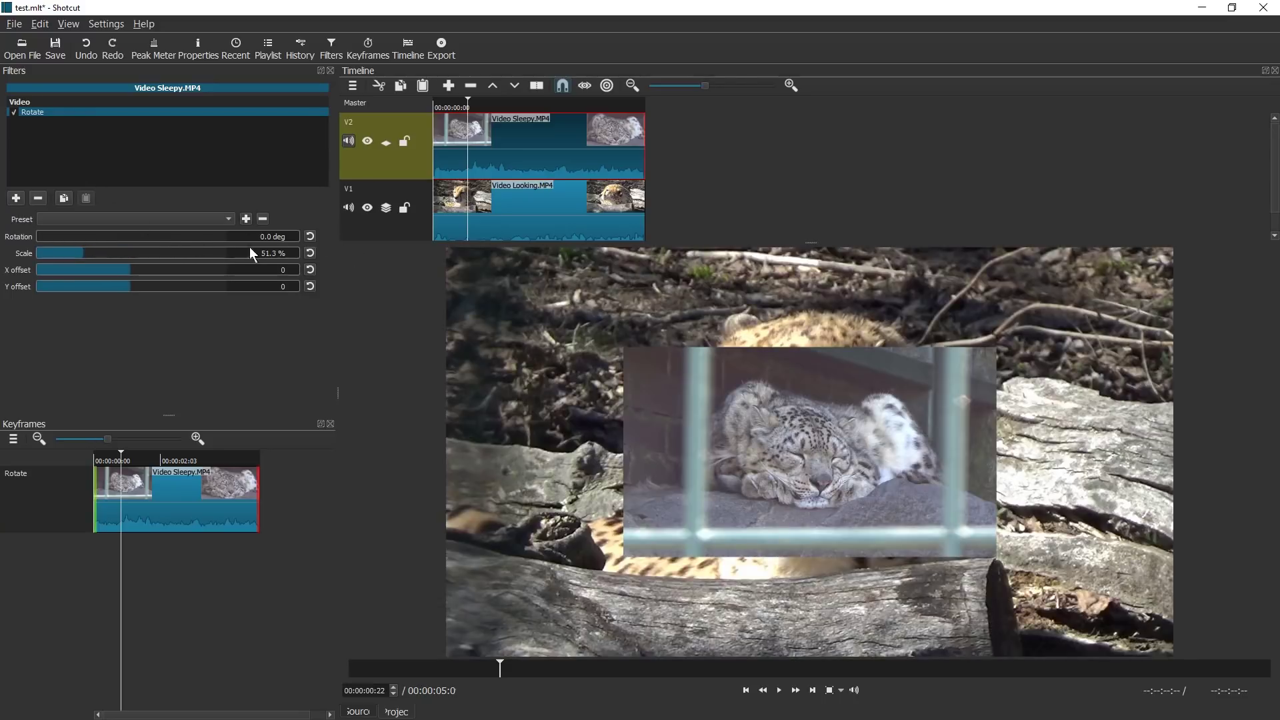
drag(336, 272, 348, 273)
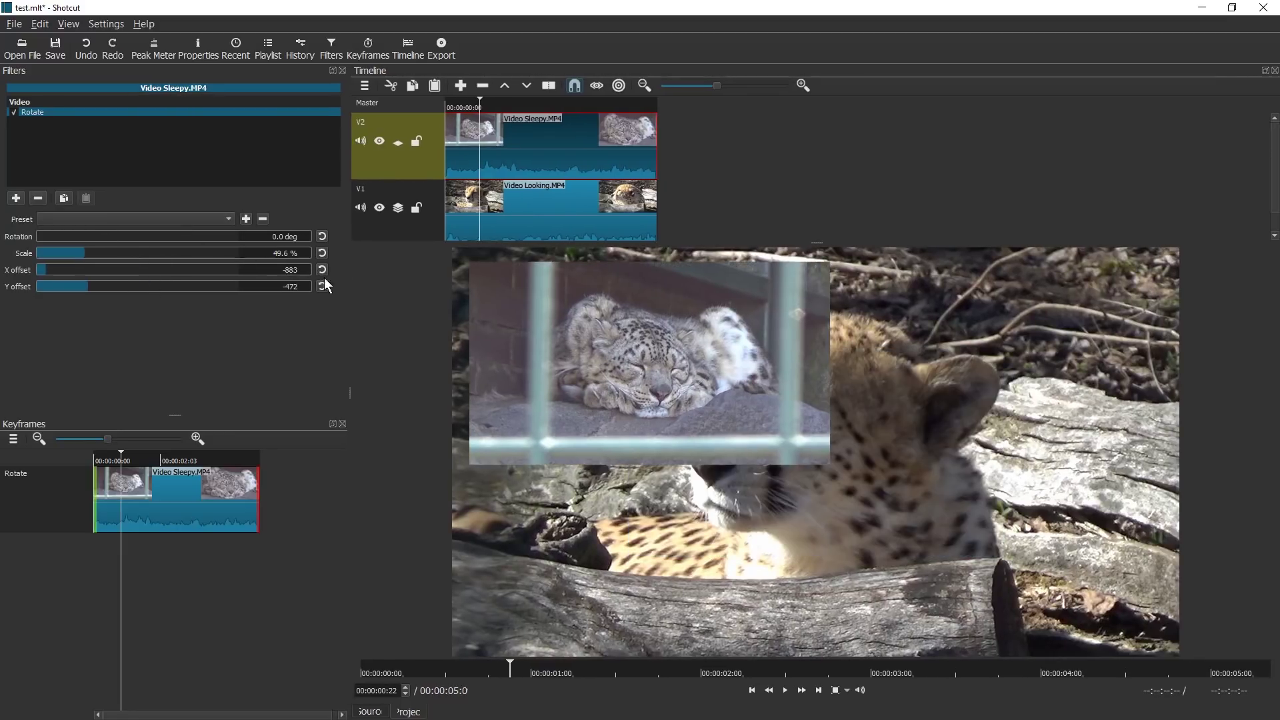
Add the Opacity filter to Video Sleepy.MP4 and give it a fade-in at the clip's start with the keyframe handle.
click(17, 198)
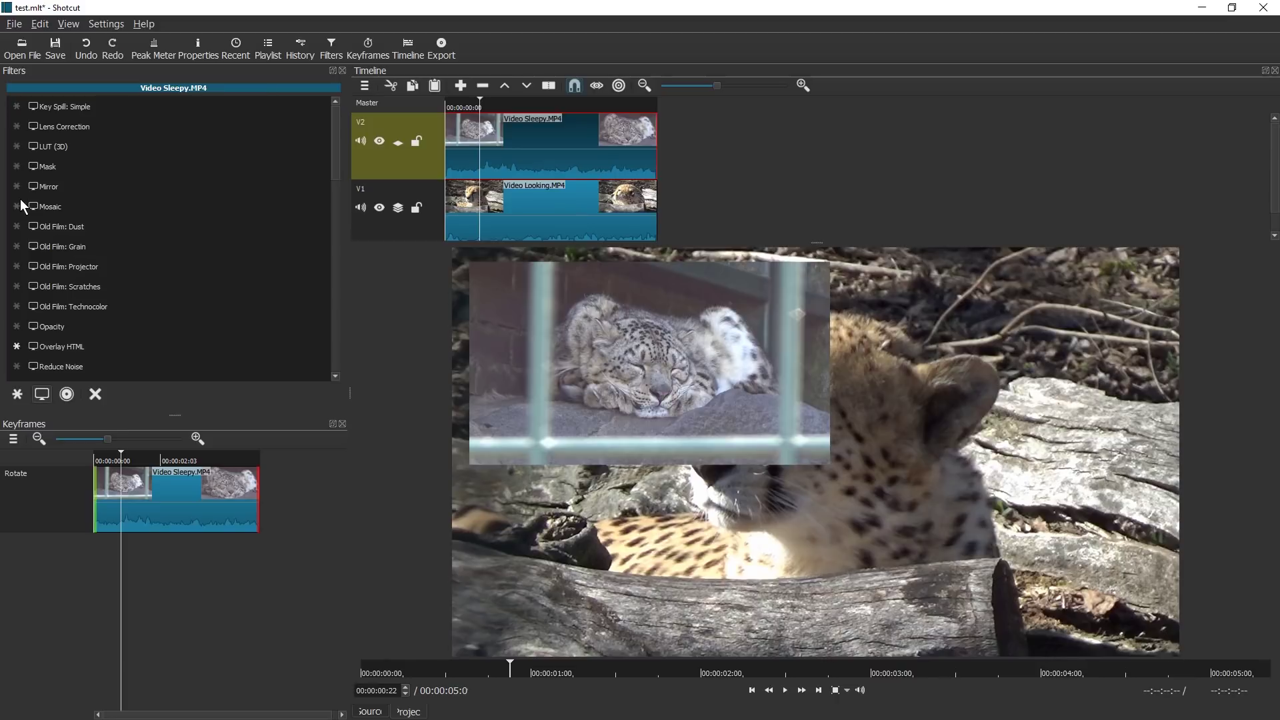
click(78, 328)
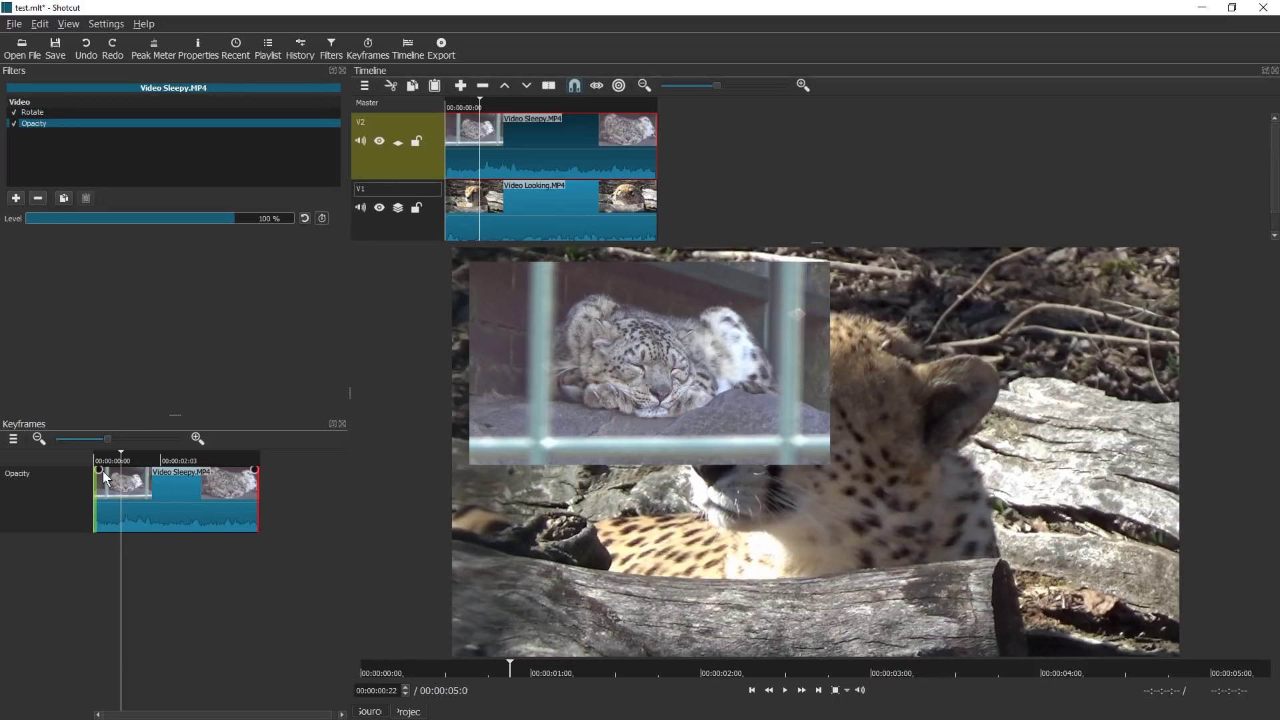
drag(99, 470, 139, 466)
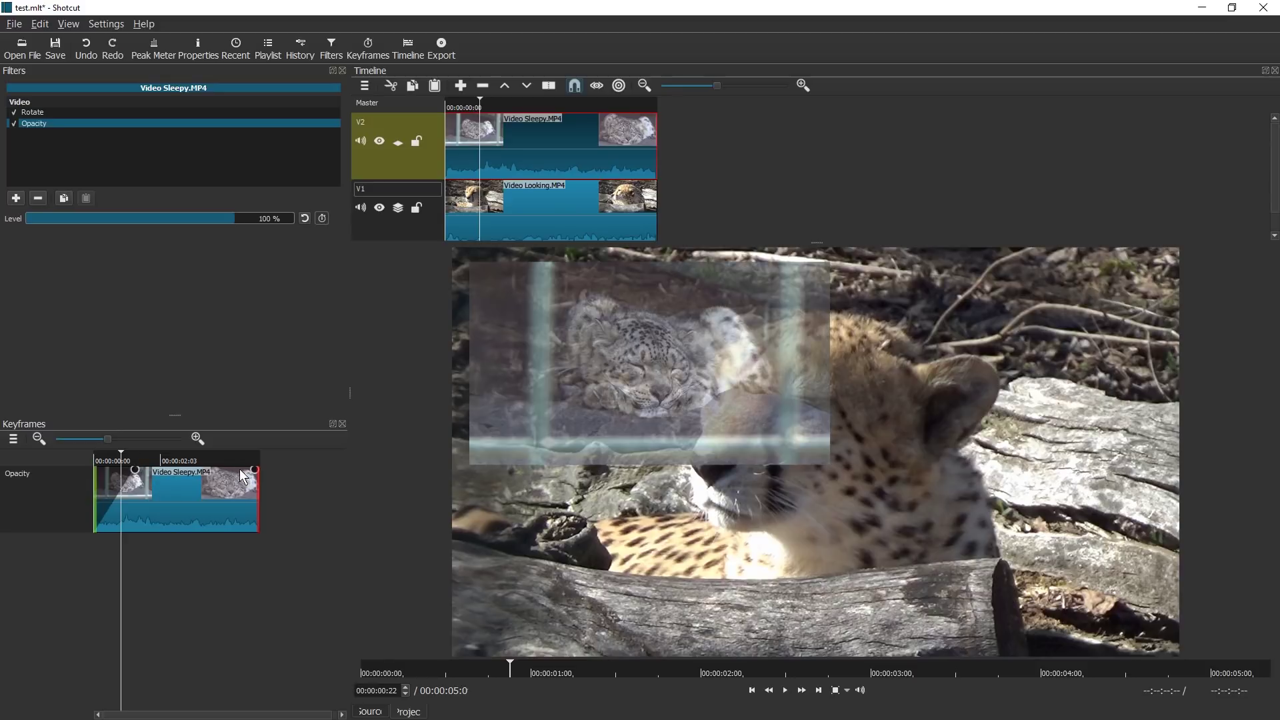
Give the Opacity filter a fade-out at the end of Video Sleepy.MP4 and play both fades from the start.
drag(256, 470, 201, 470)
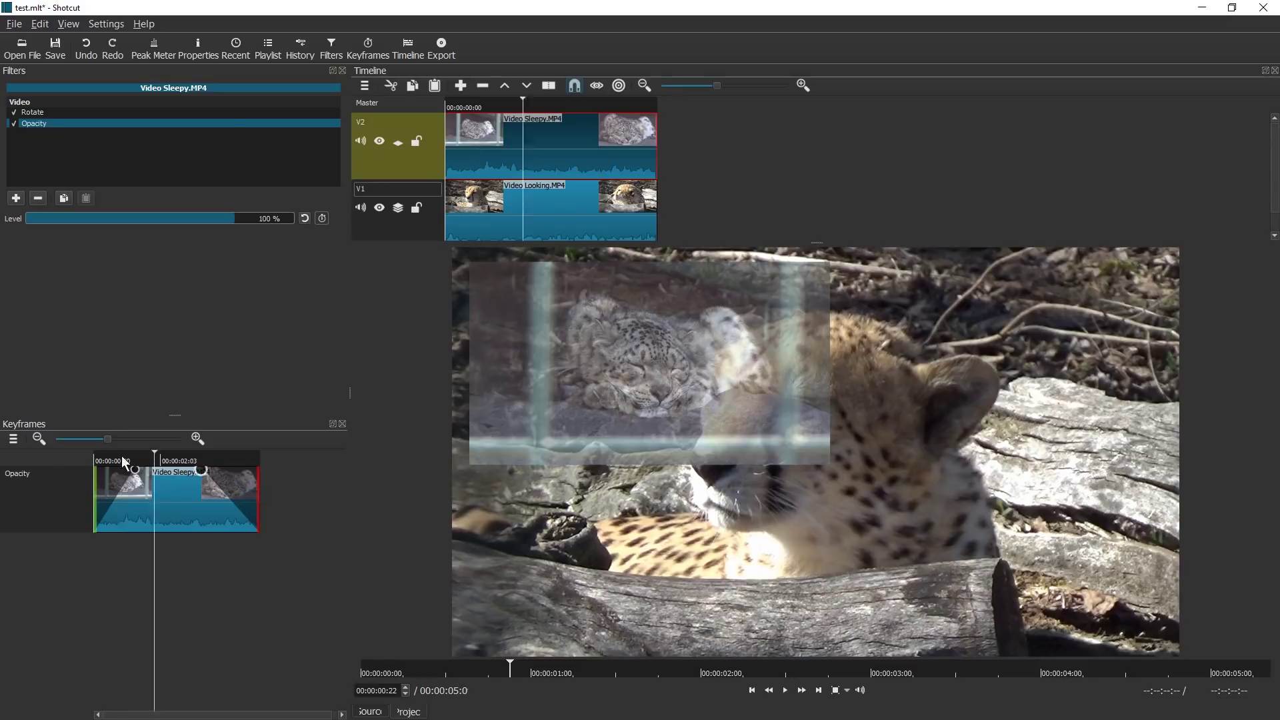
key(Home)
key(space)
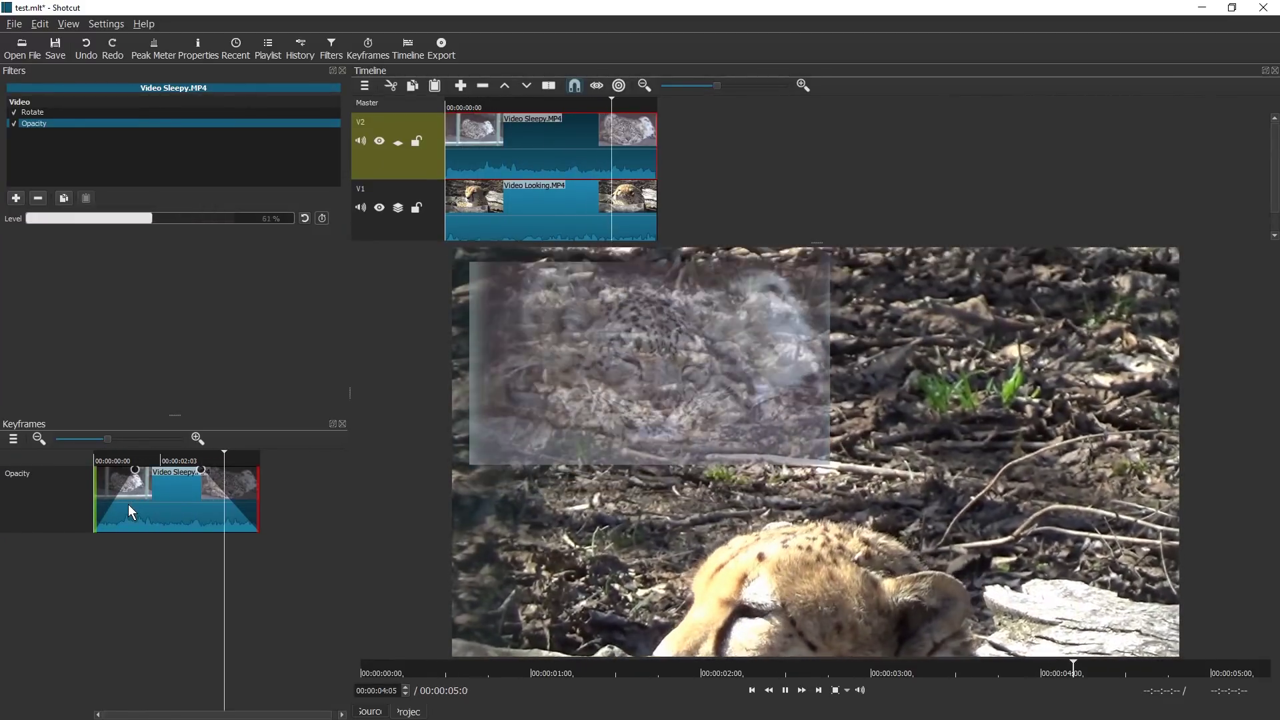
key(space)
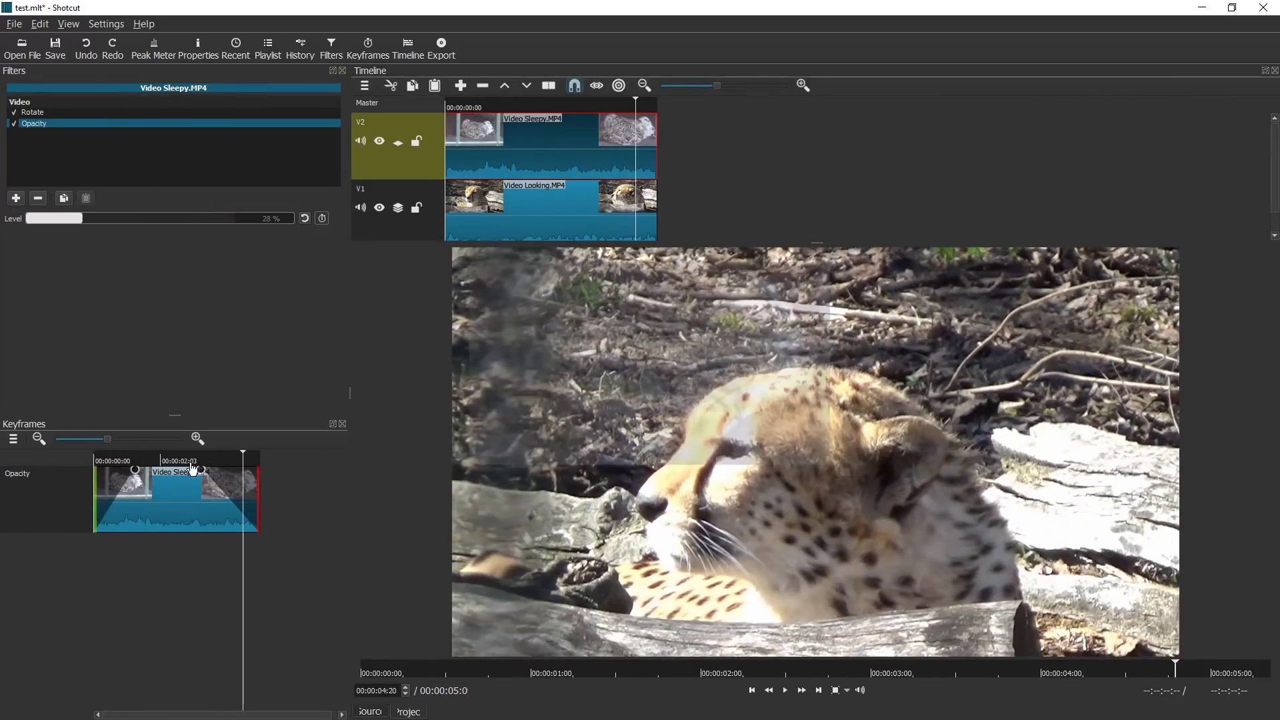
Enable keyframes for the Opacity level and set it to 97% at 00:00:00:09 and 24% at 00:00:00:17.
click(322, 218)
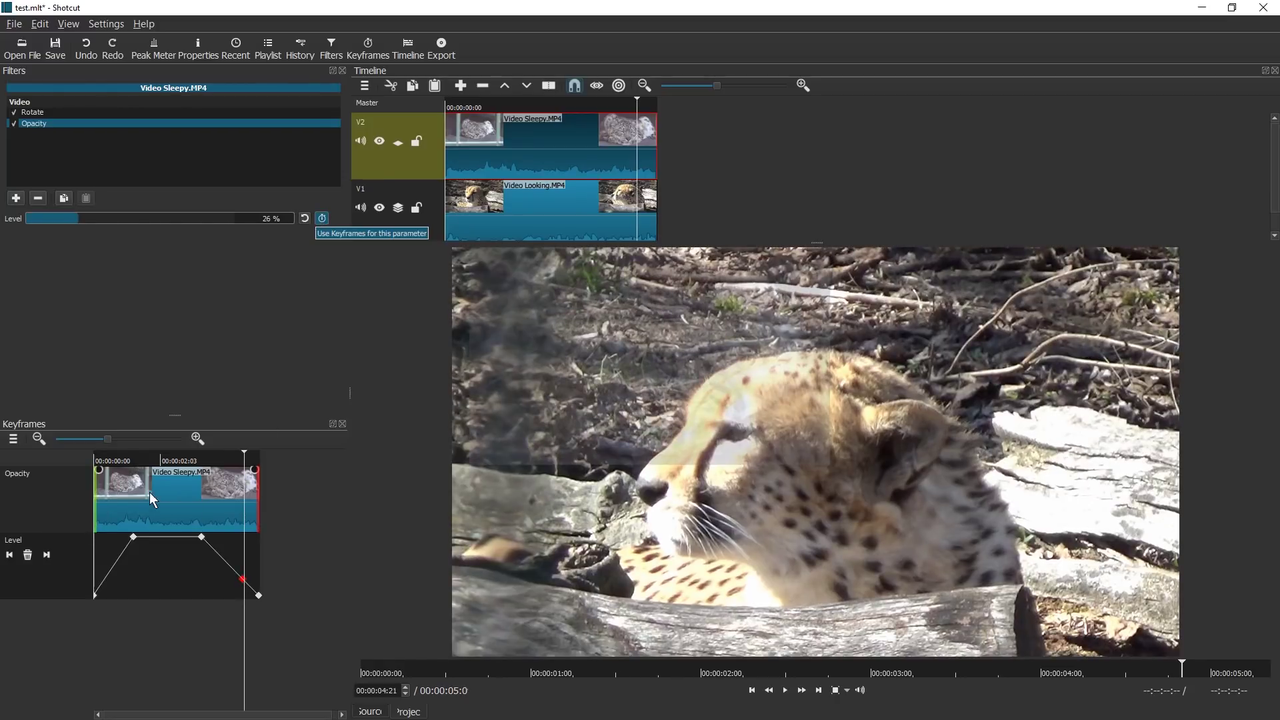
click(107, 467)
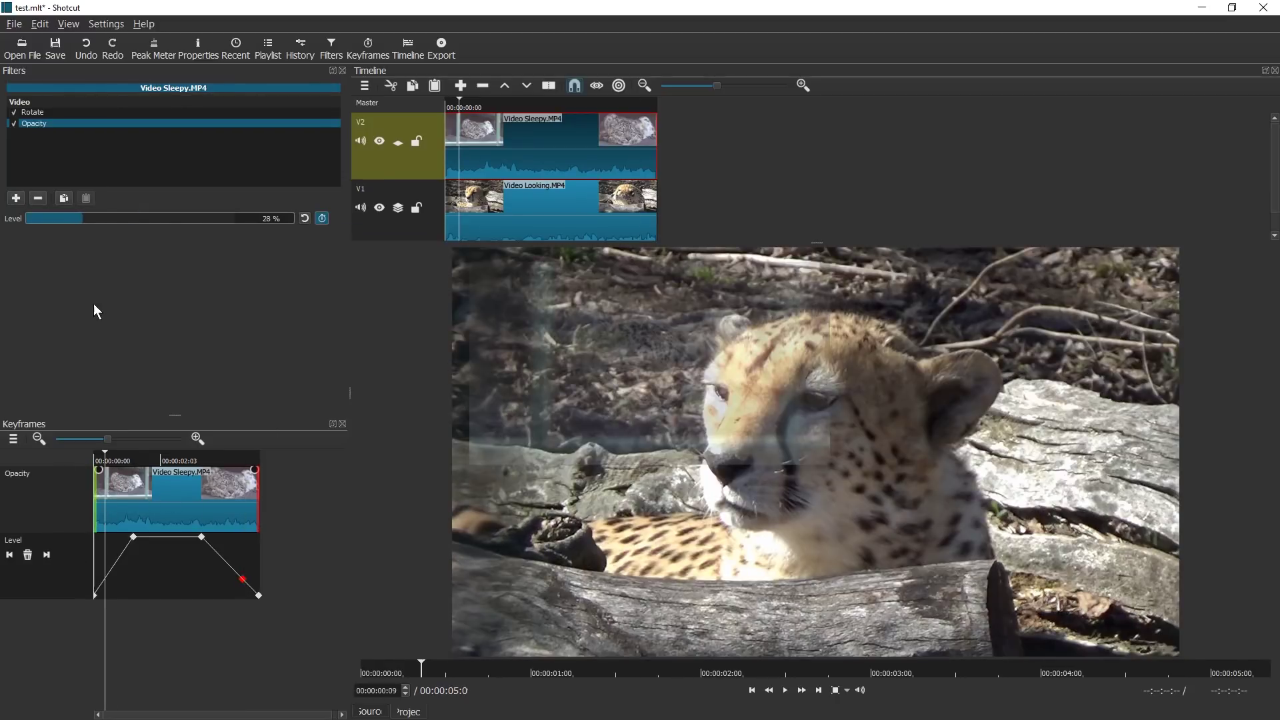
drag(100, 219, 233, 219)
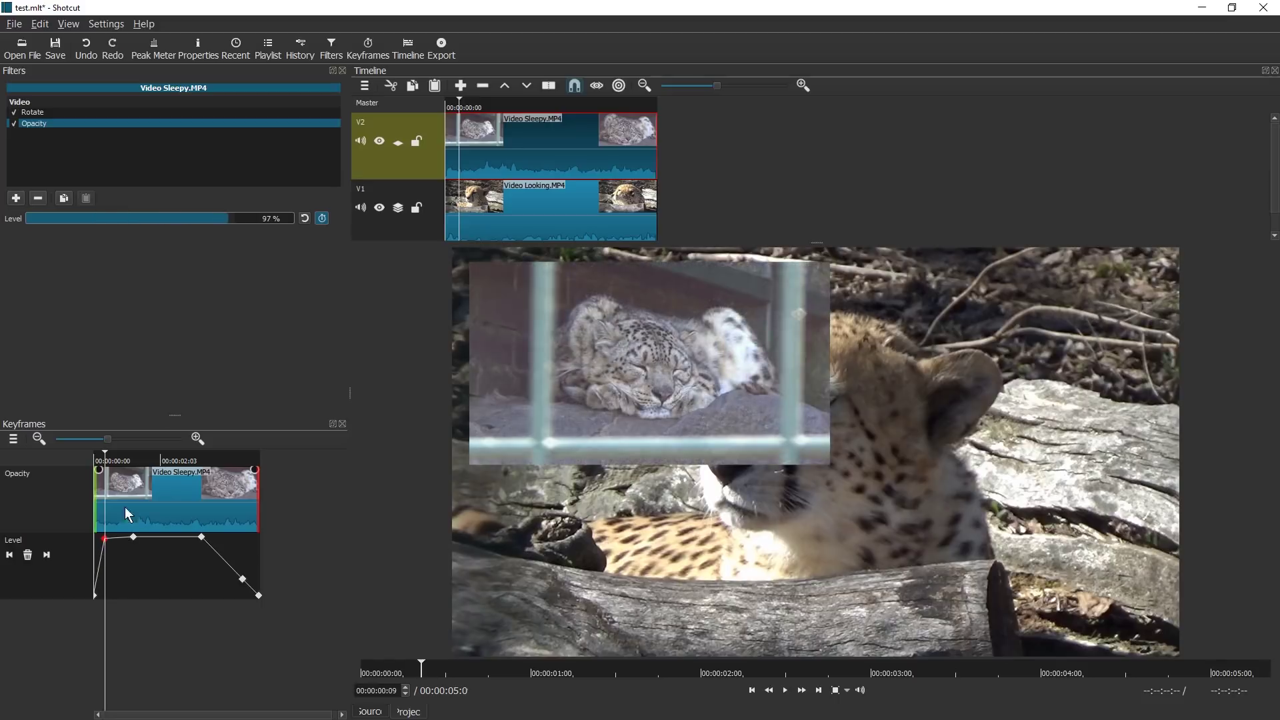
click(116, 458)
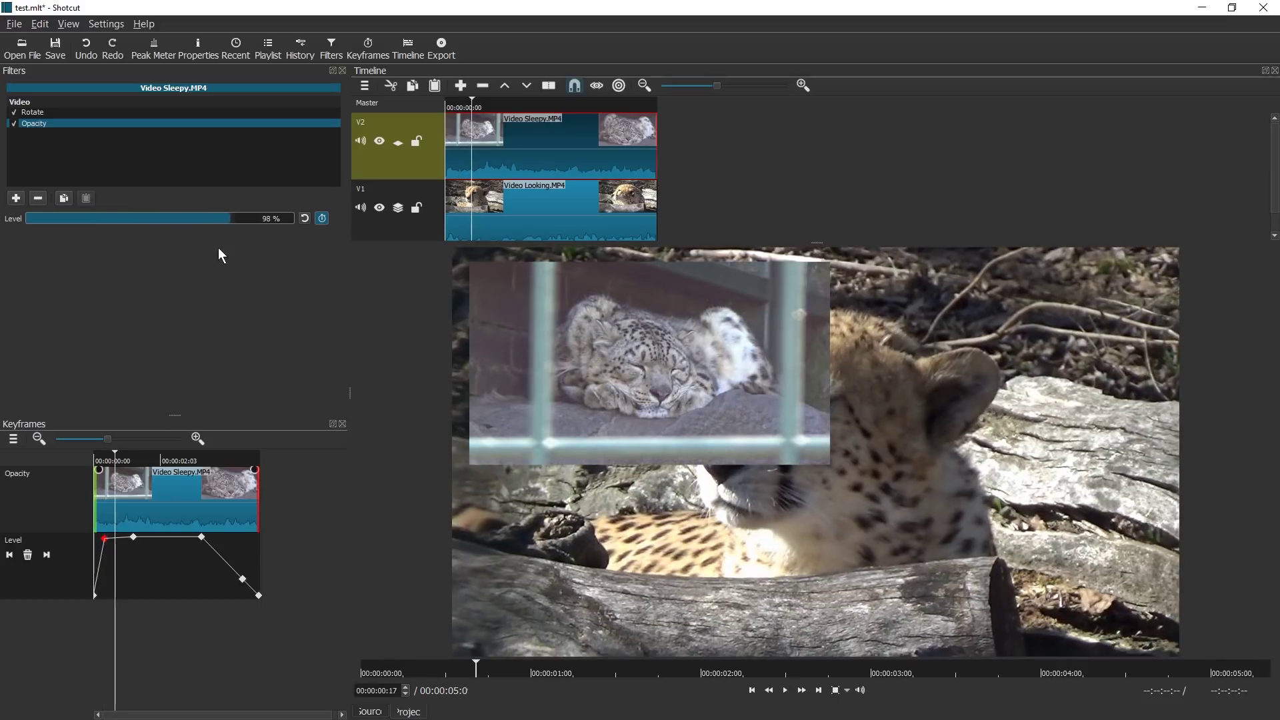
drag(193, 219, 78, 220)
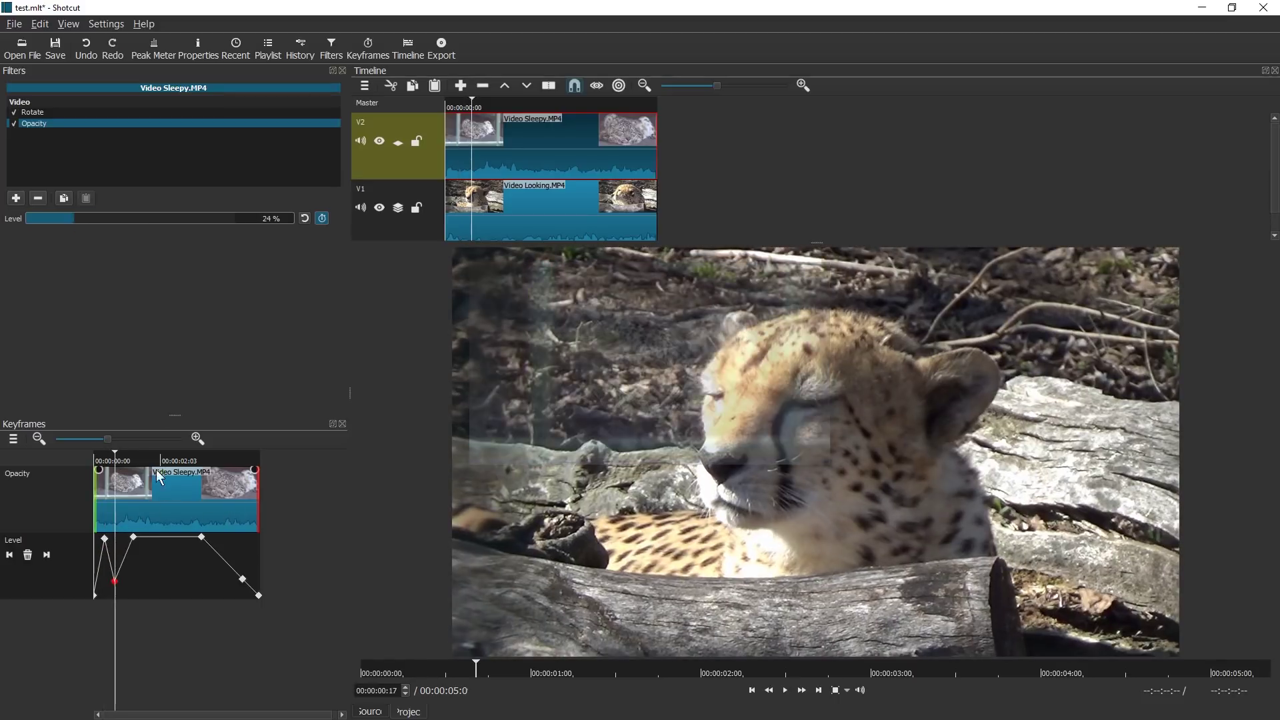
Add Opacity level keyframes of 98% at 00:00:04:03 and 0% shortly before it, and play the clip from the start.
click(222, 460)
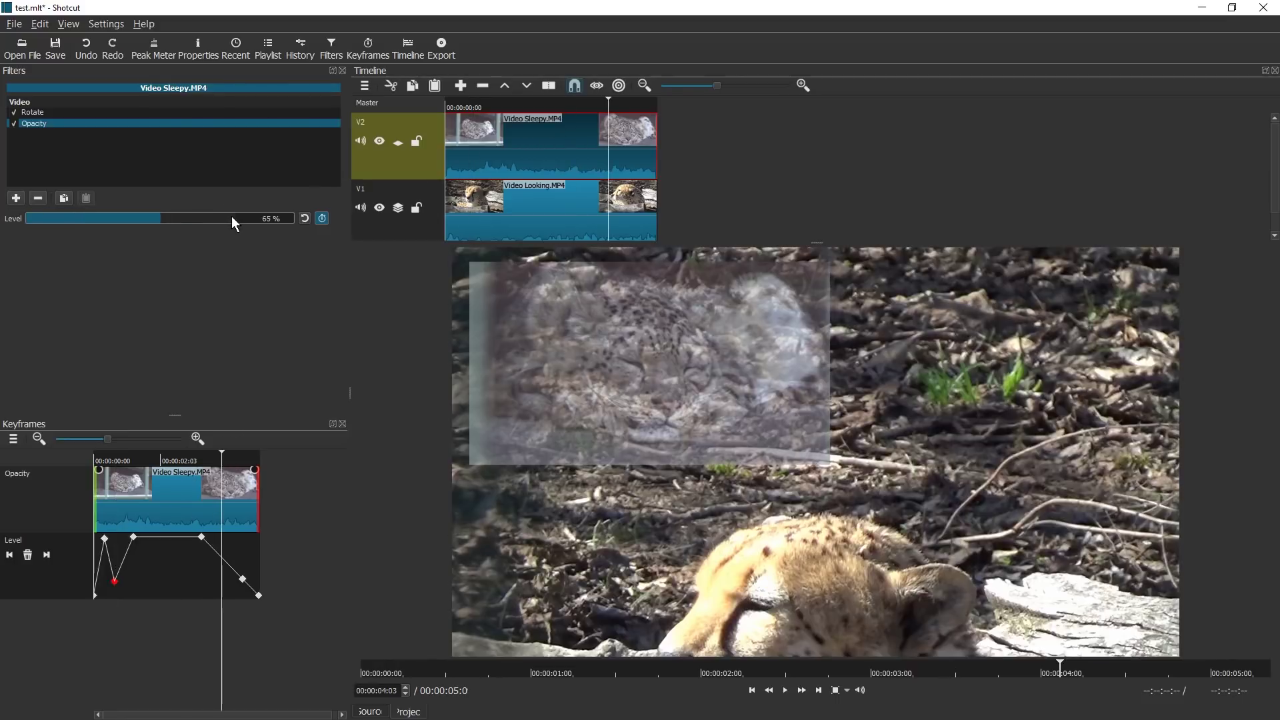
click(224, 219)
drag(235, 463, 208, 460)
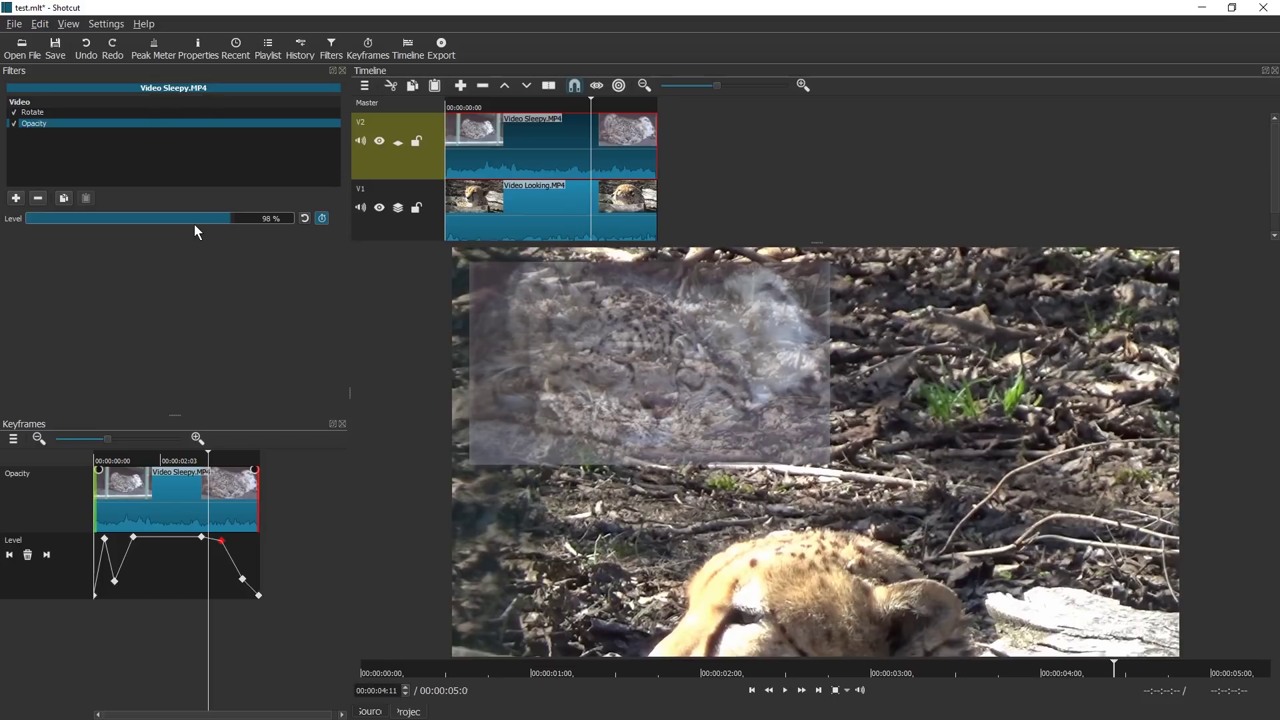
drag(196, 225, 22, 222)
click(87, 463)
key(space)
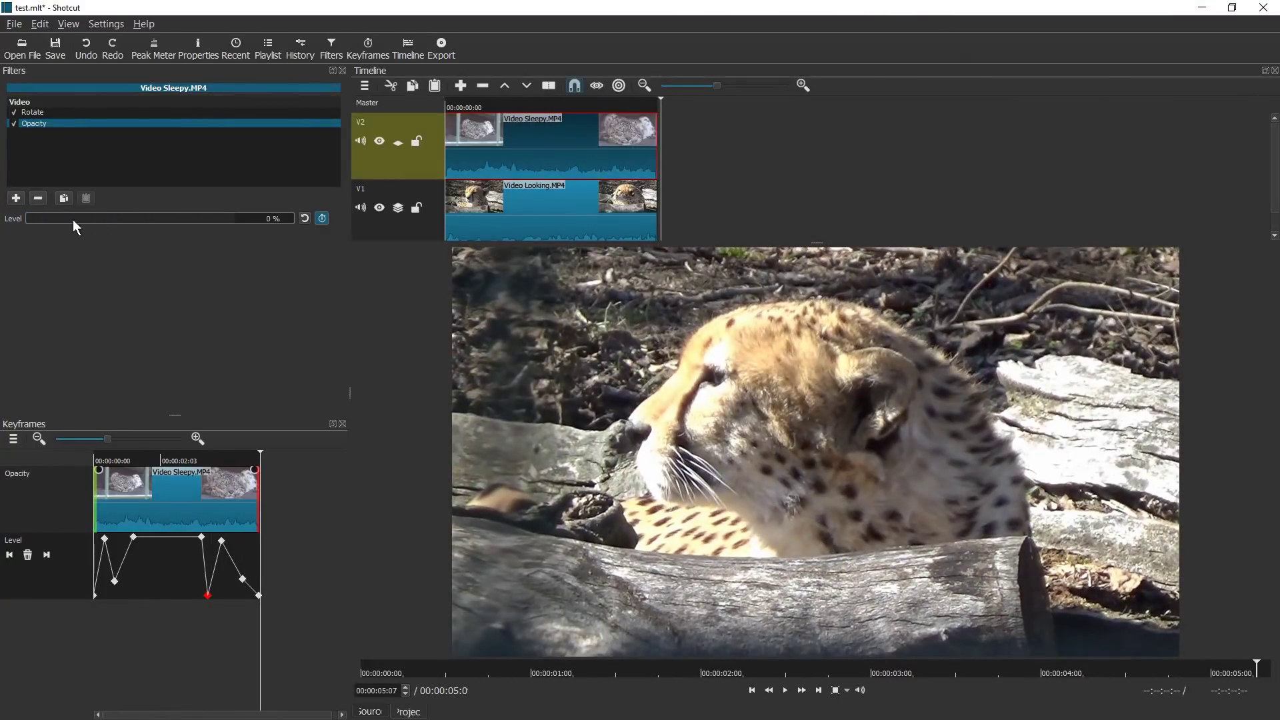
Remove the Opacity and Rotate filters from Video Sleepy.MP4.
click(38, 199)
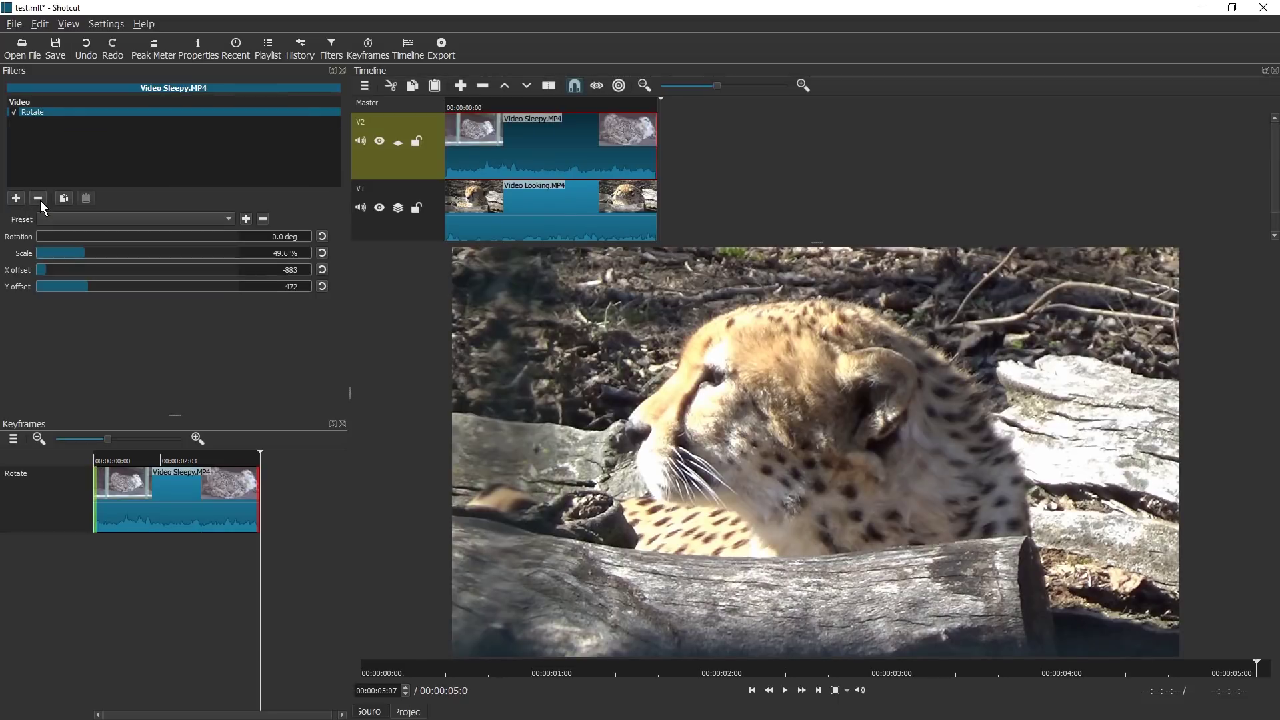
click(38, 199)
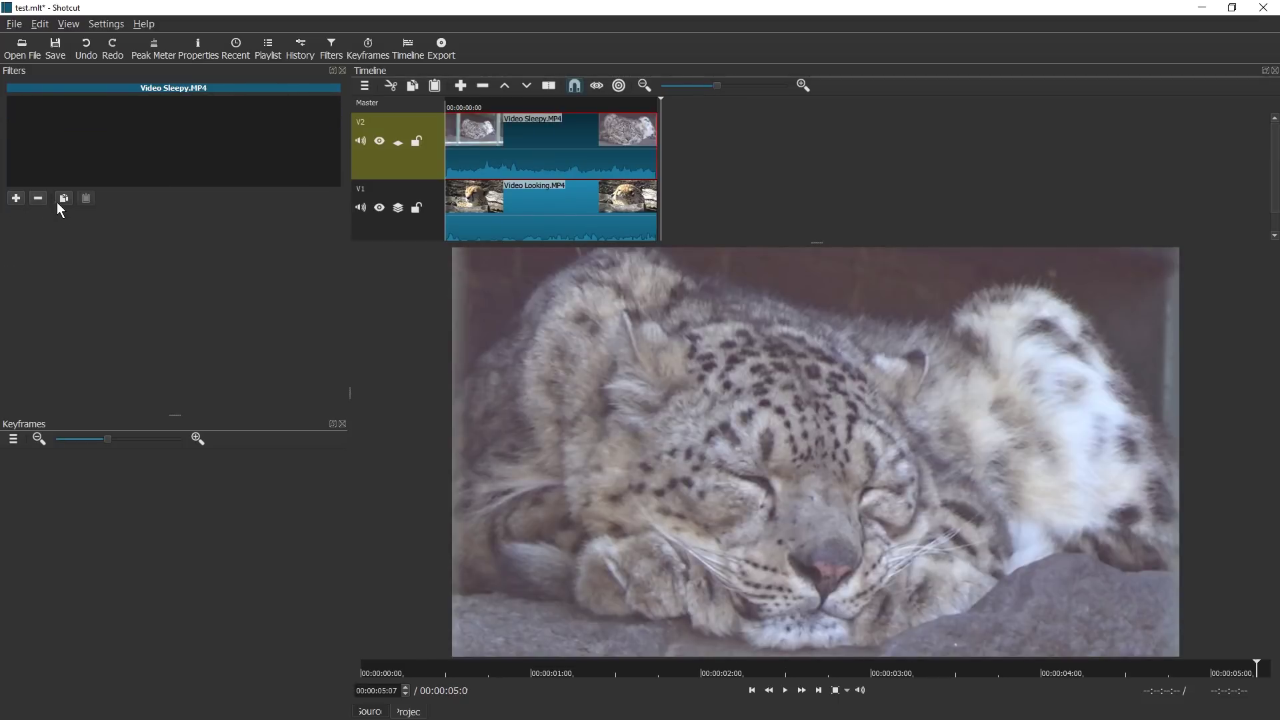
Add the Size and Position filter to Video Sleepy.MP4 with short start and end transitions, and preview the slide in and out.
click(17, 205)
scroll(77, 310, down, 4)
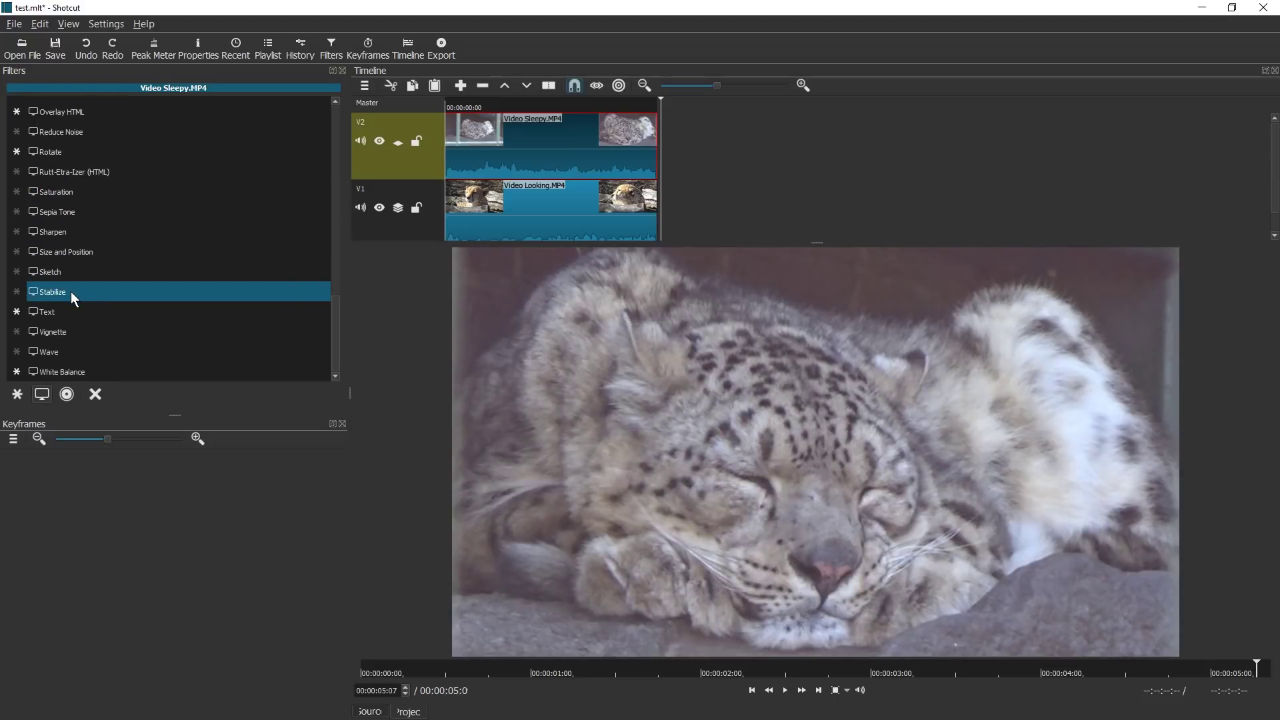
click(75, 258)
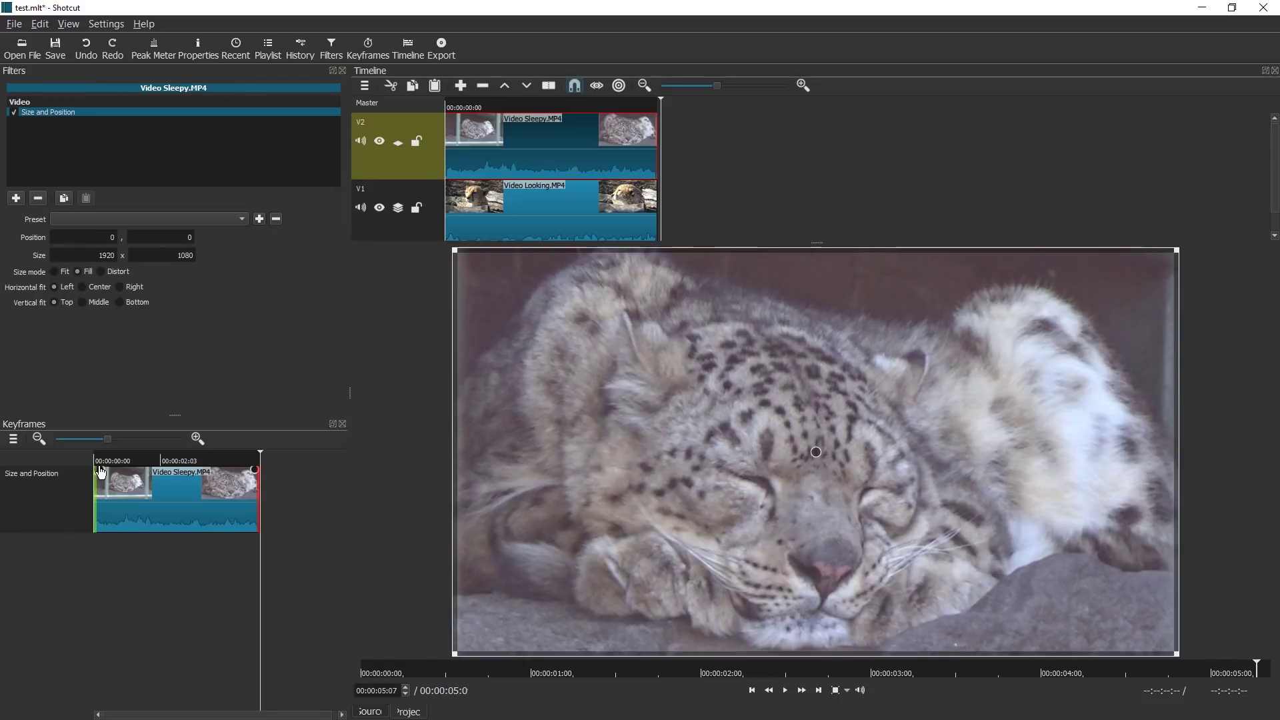
drag(102, 470, 114, 472)
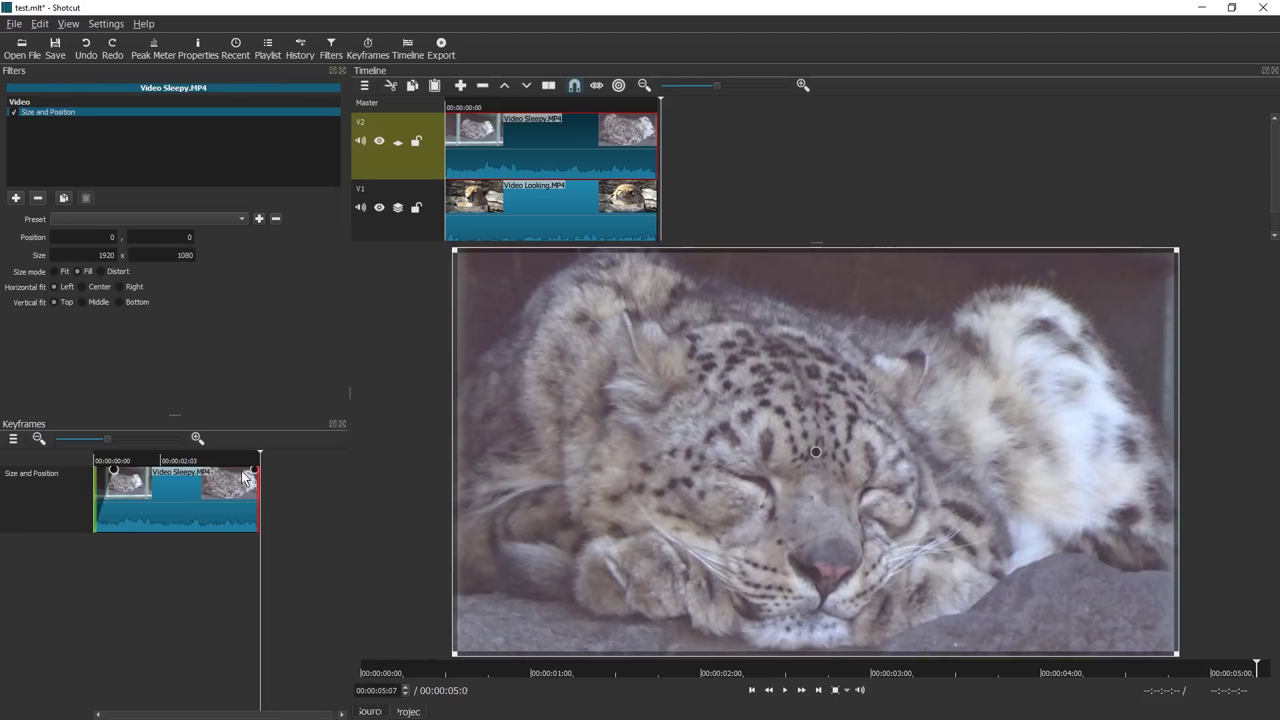
drag(257, 476, 228, 479)
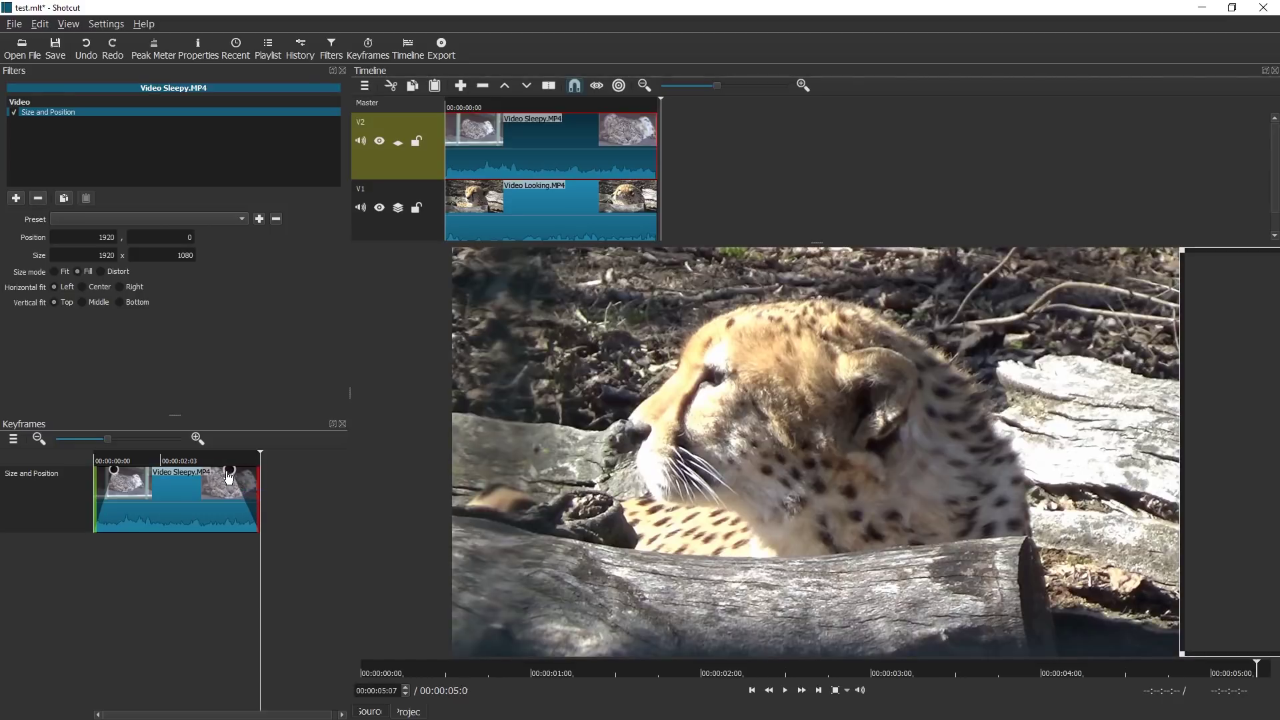
key(Home)
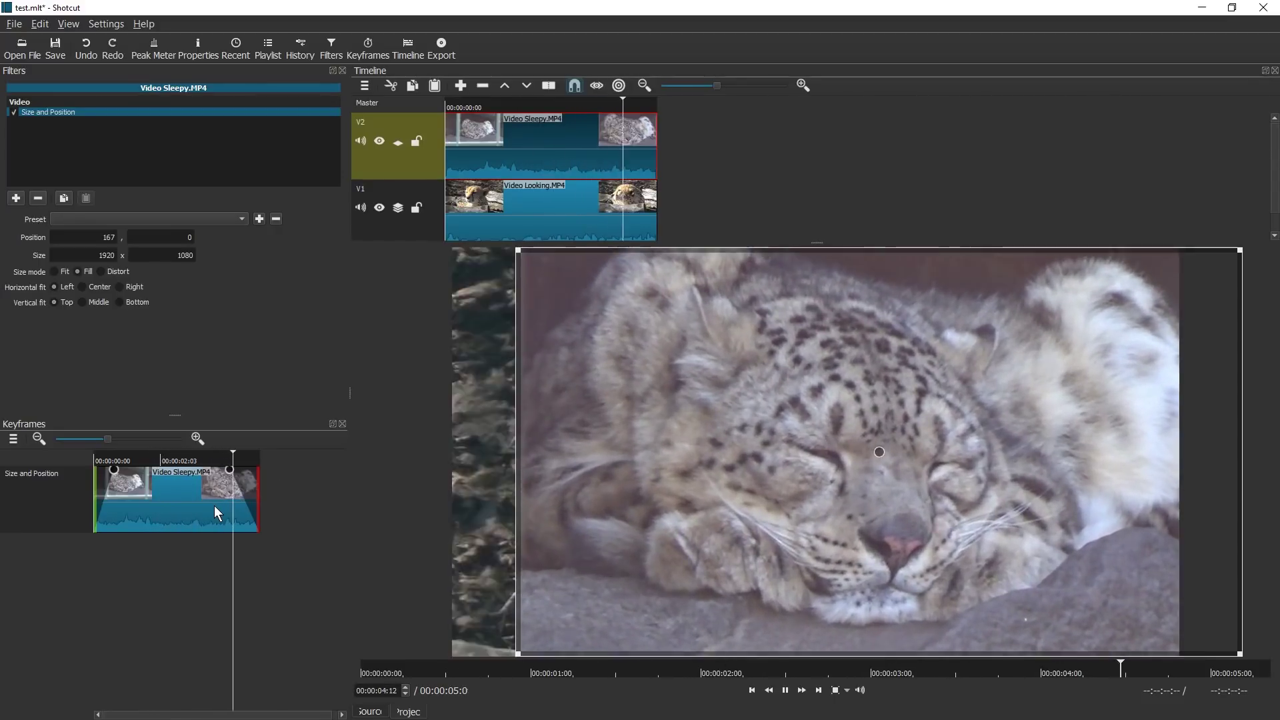
drag(174, 470, 94, 474)
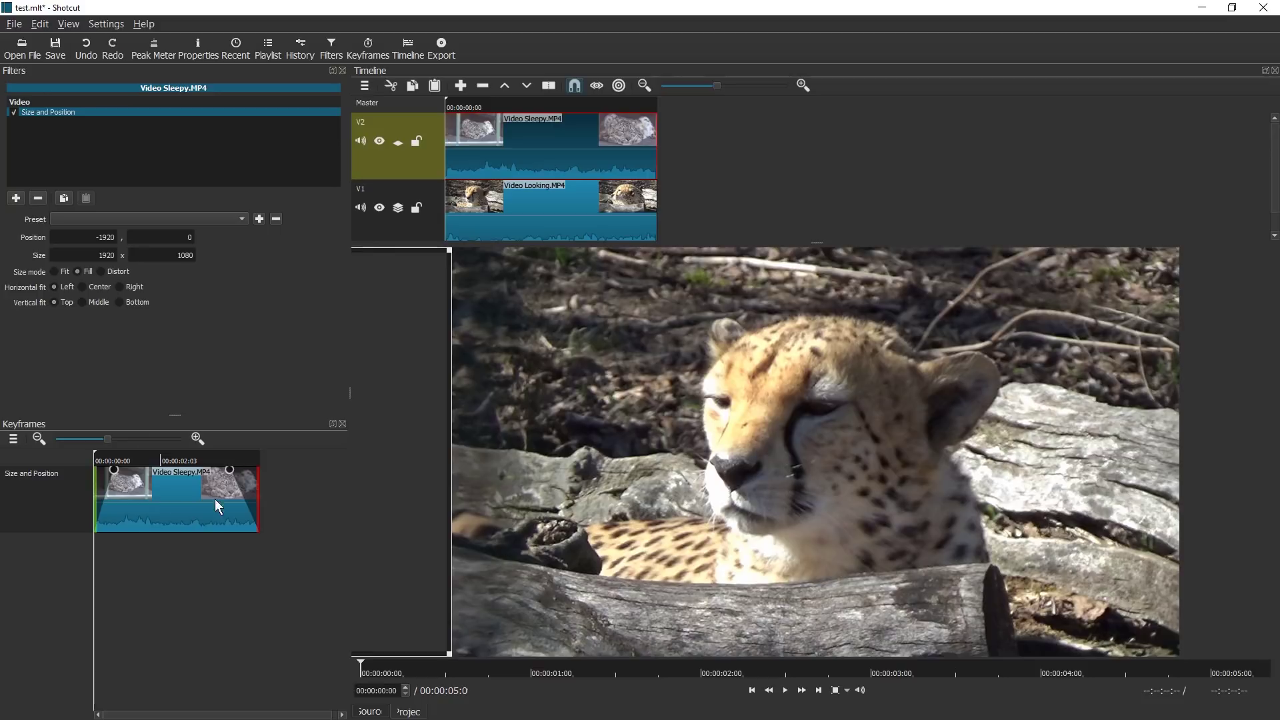
click(128, 460)
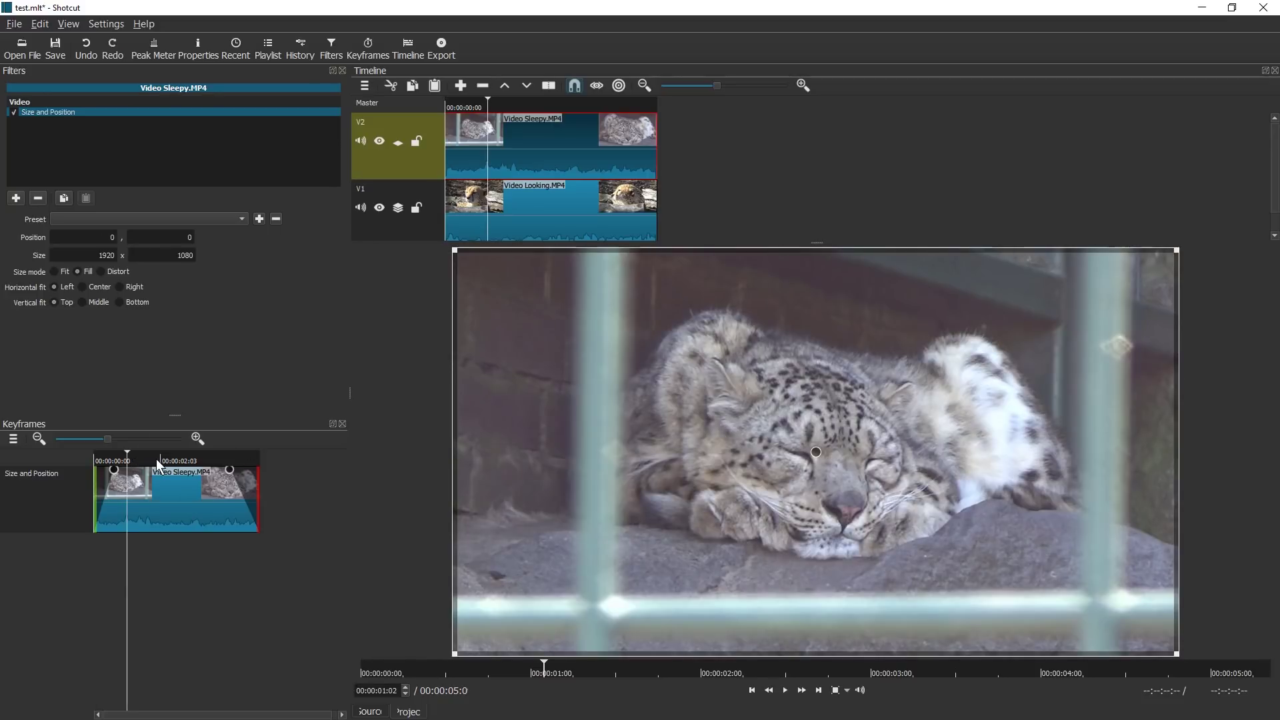
Remove the Size and Position filter and split Video Sleepy.MP4 into three pieces, with the first cut at 00:00:01:23.
click(521, 107)
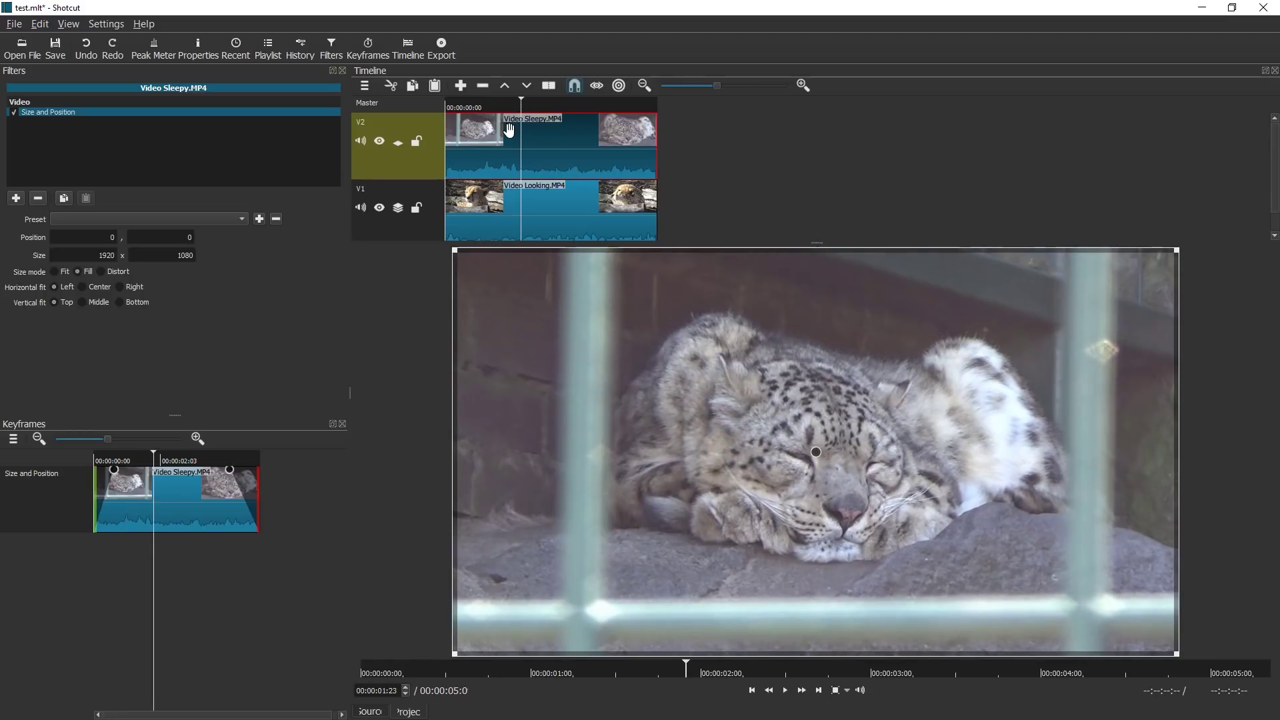
click(38, 199)
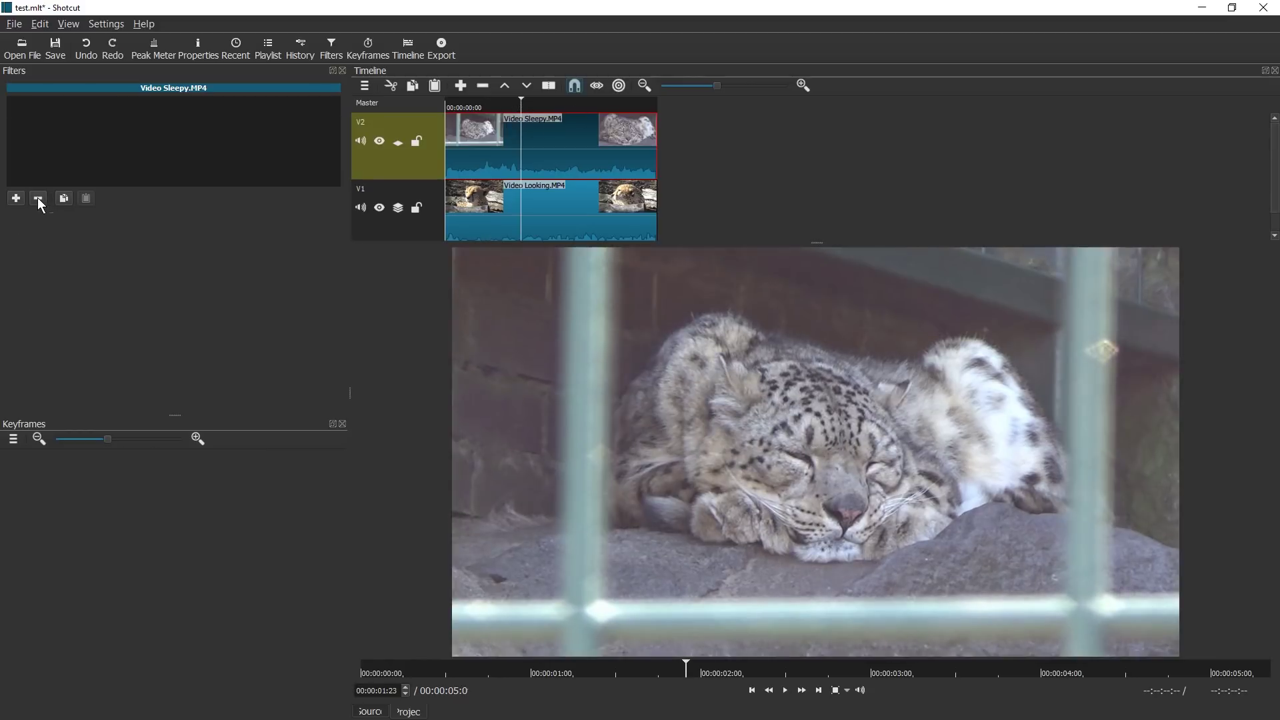
key(s)
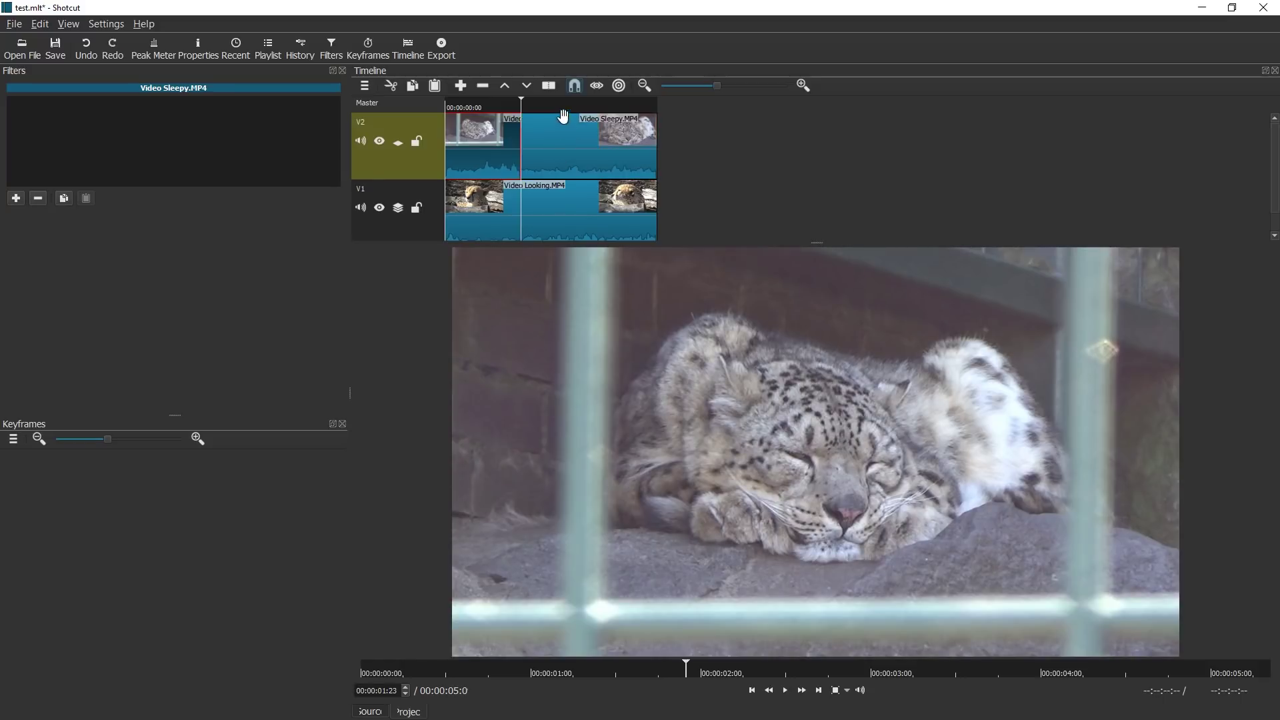
click(550, 134)
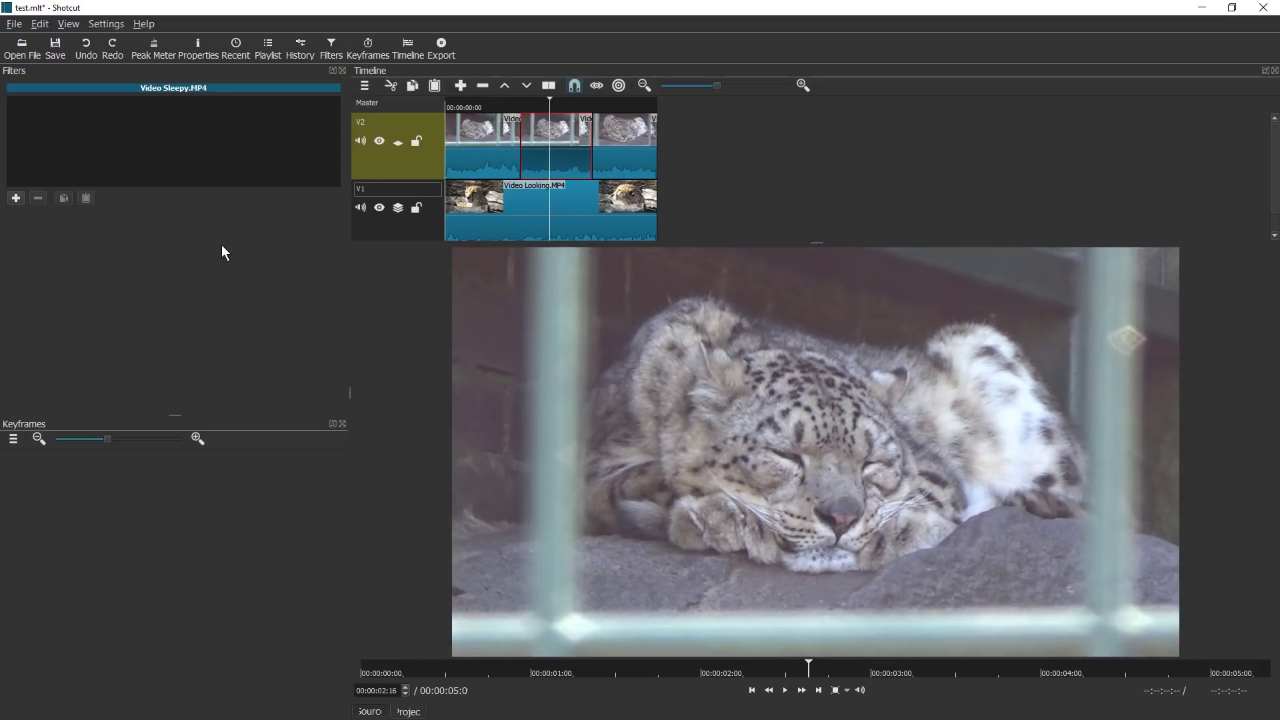
Add the Size and Position filter to the middle Video Sleepy.MP4 piece and give it start and end transitions with the keyframe handles.
click(16, 199)
scroll(77, 297, down, 10)
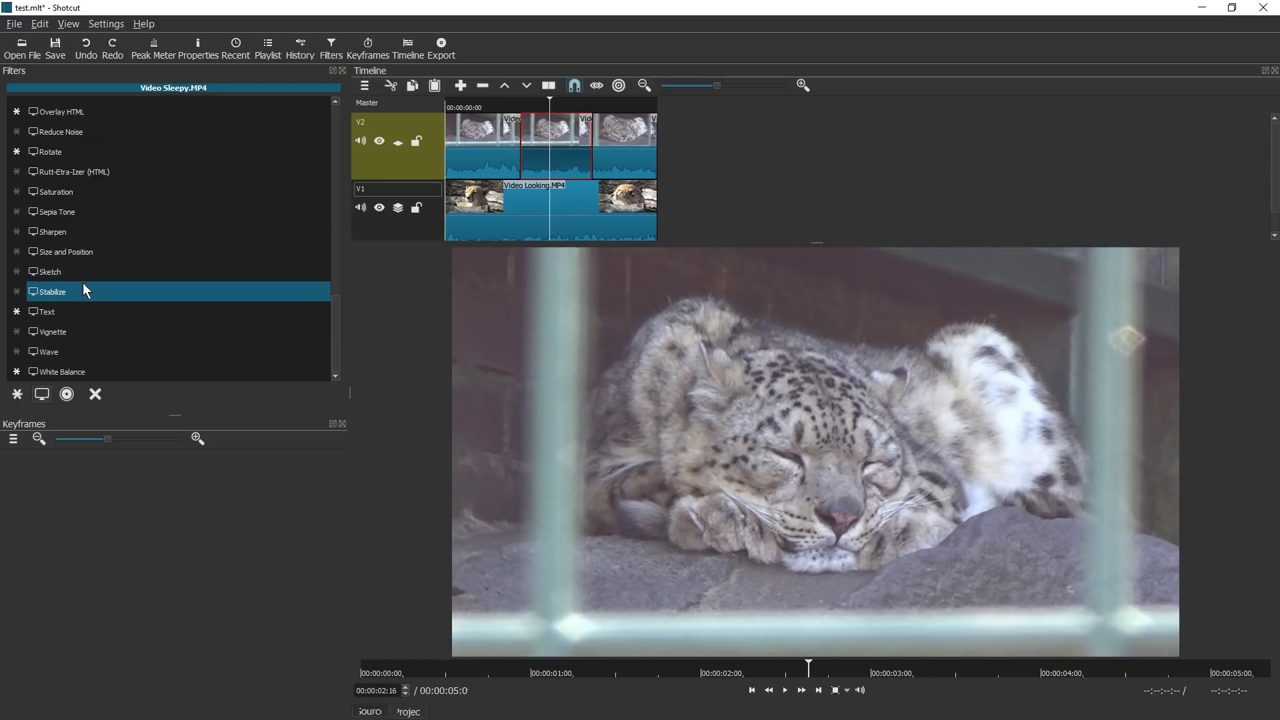
click(97, 265)
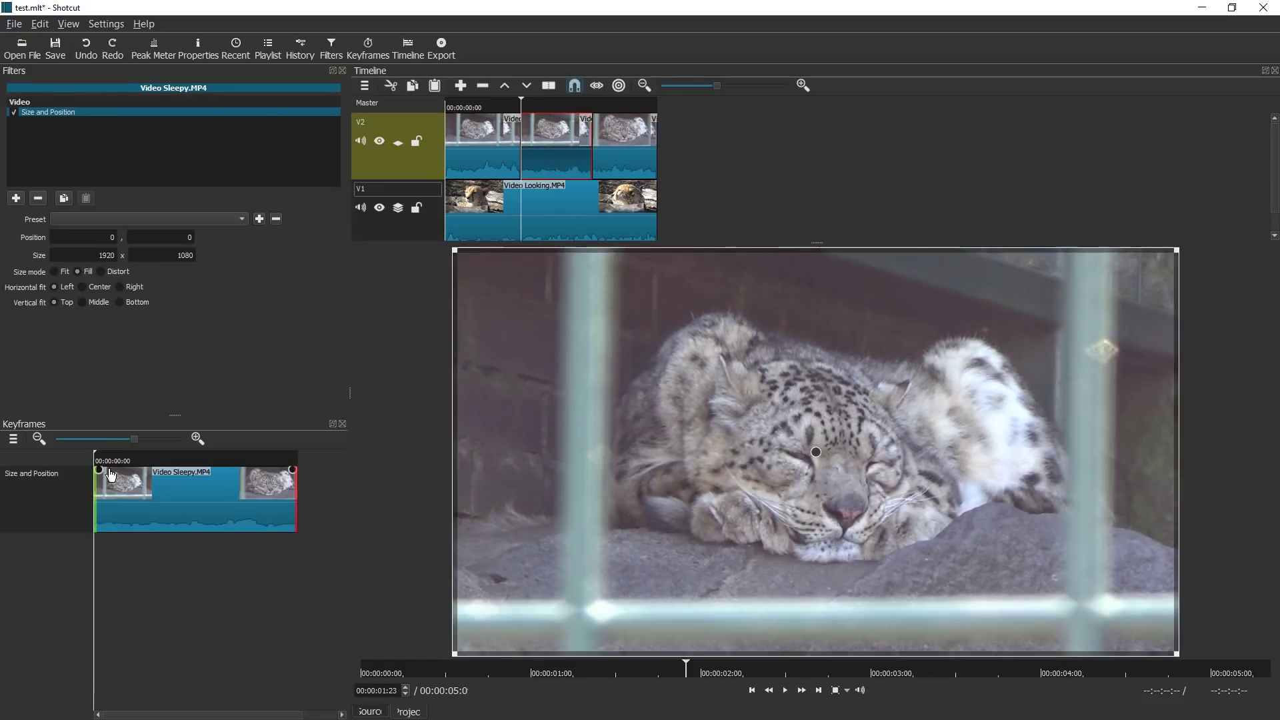
mouse_move(174, 475)
mouse_down()
mouse_move(192, 478)
mouse_move(166, 472)
mouse_up()
drag(295, 472, 243, 471)
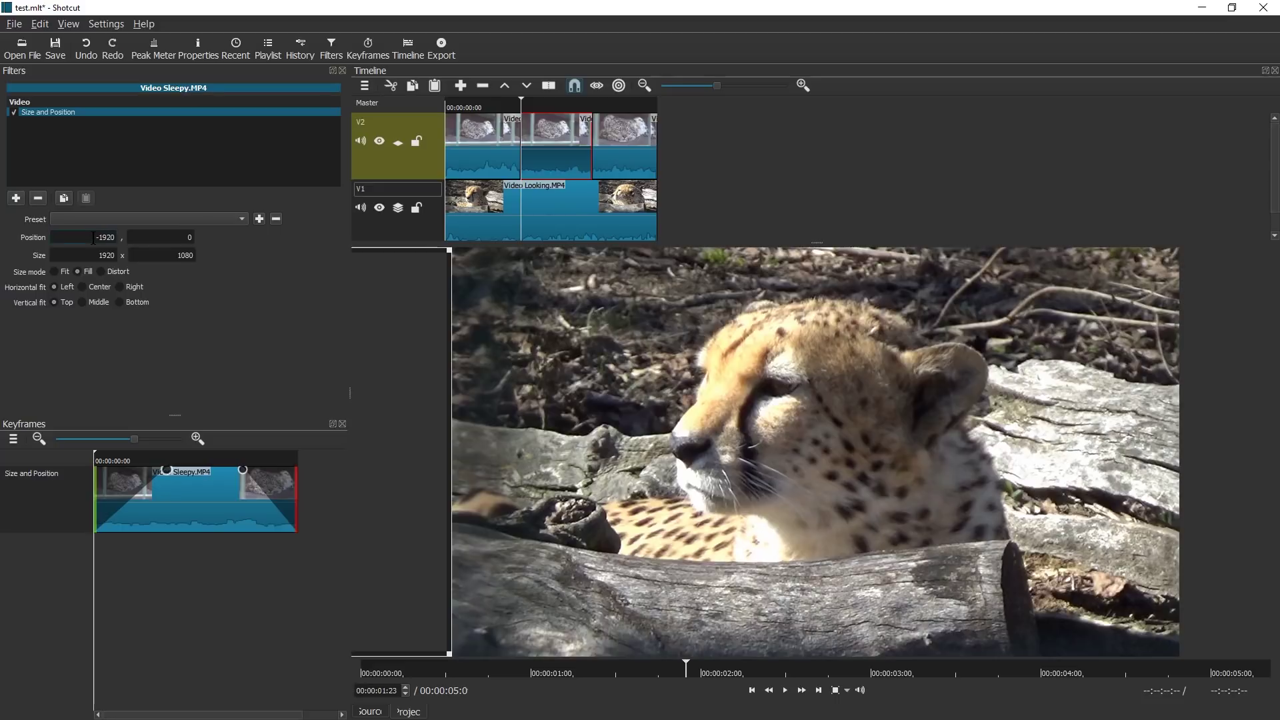
Set the horizontal position to 0 at both the first and last frame of the middle piece.
text(0)
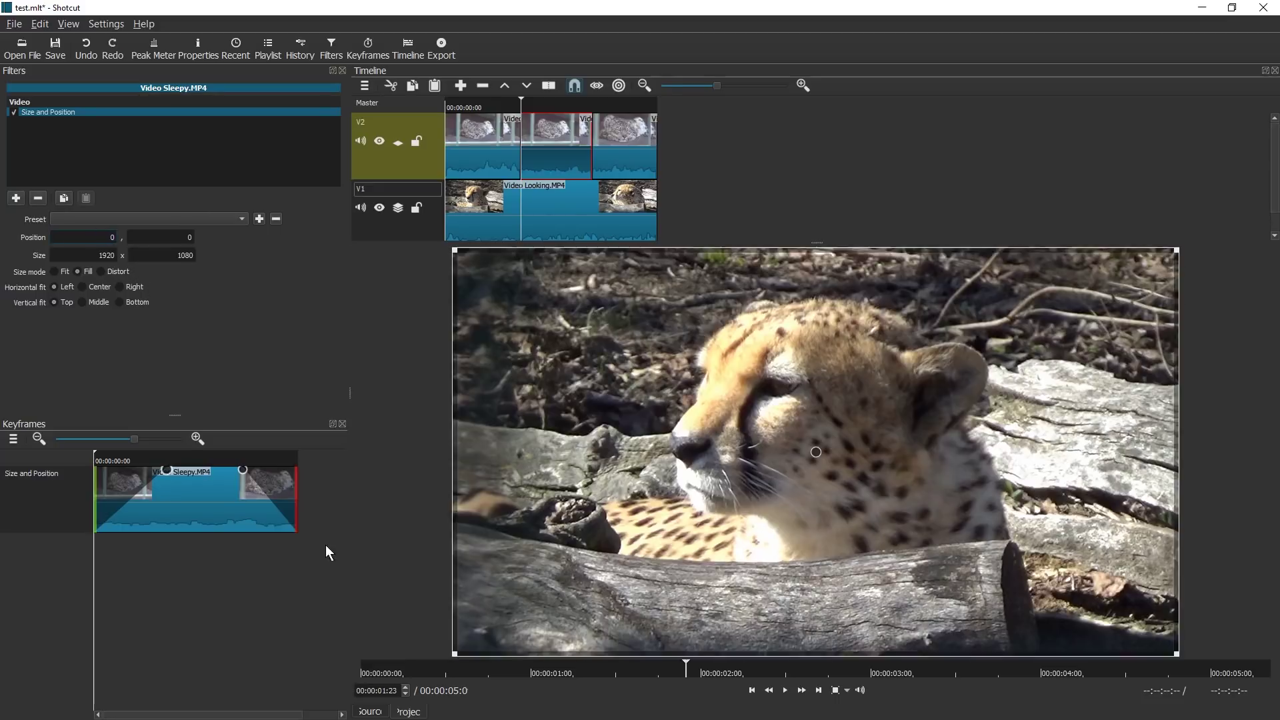
key(Return)
mouse_move(337, 474)
mouse_down()
mouse_move(316, 445)
mouse_move(286, 452)
mouse_move(314, 467)
mouse_up()
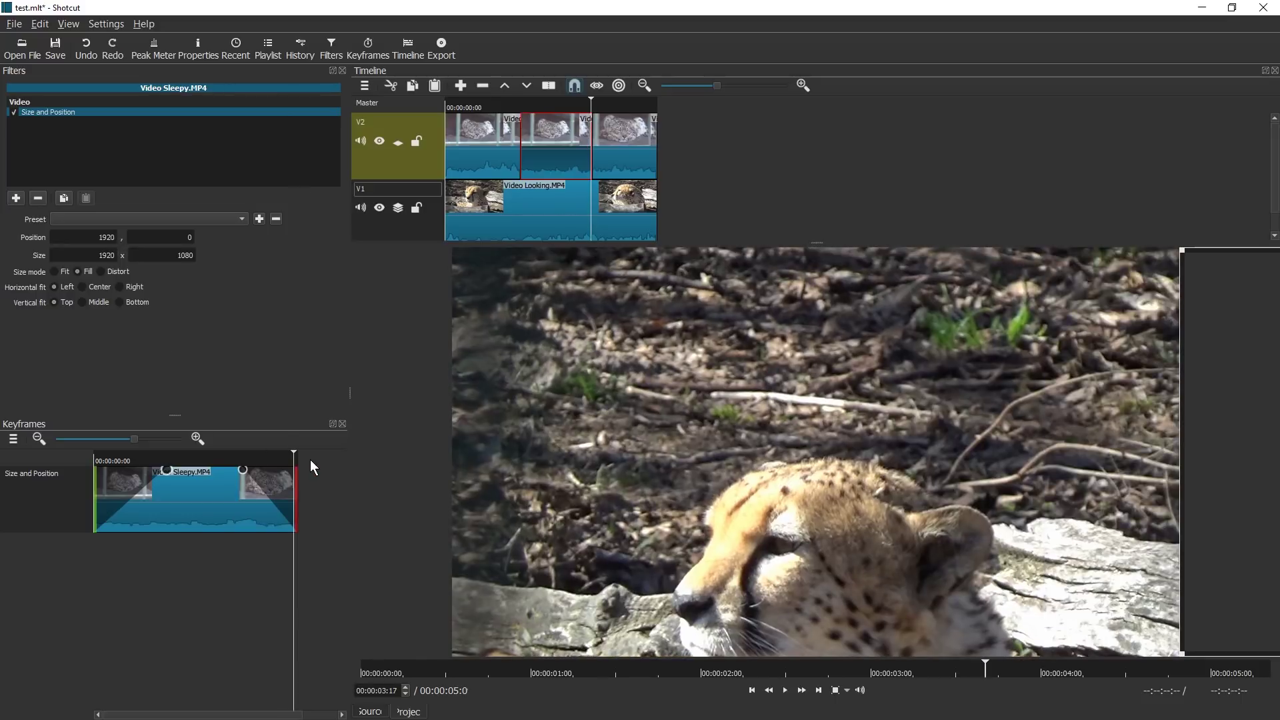
double_click(70, 239)
text(0)
key(Return)
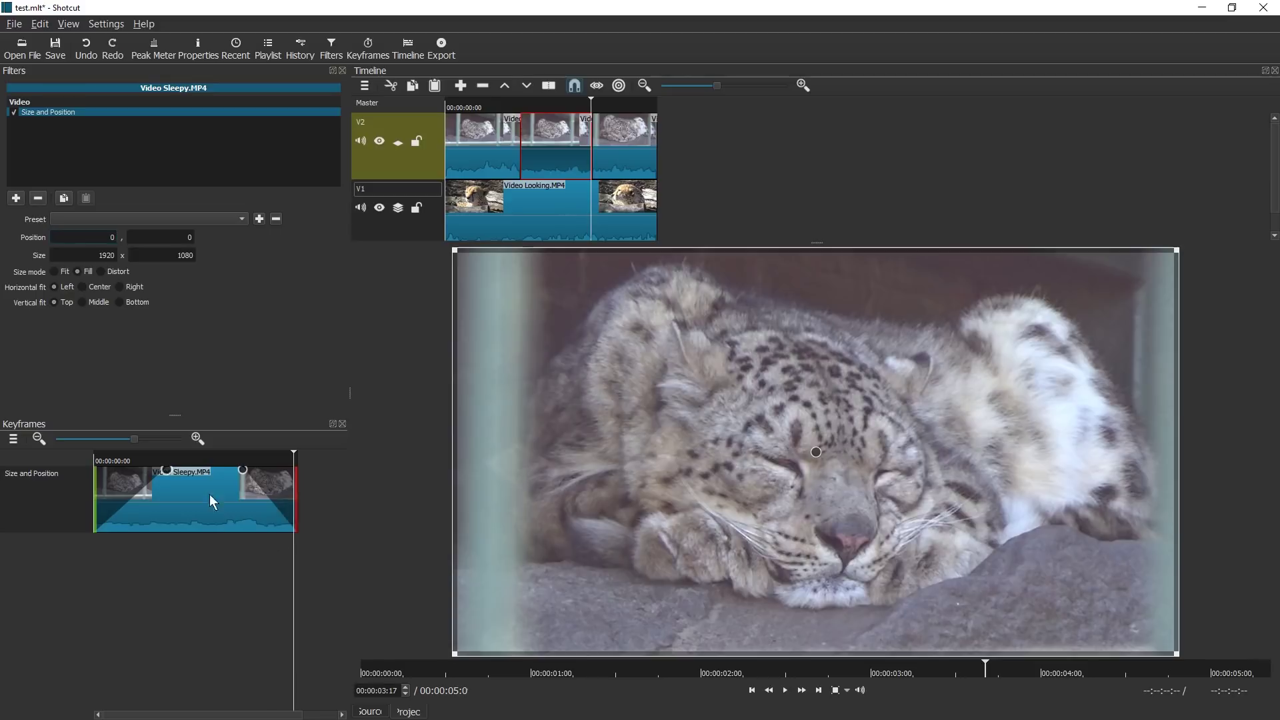
Set the size to 3840 x 2160 between the middle piece's two transitions and play the zoom from its start.
drag(129, 459, 162, 455)
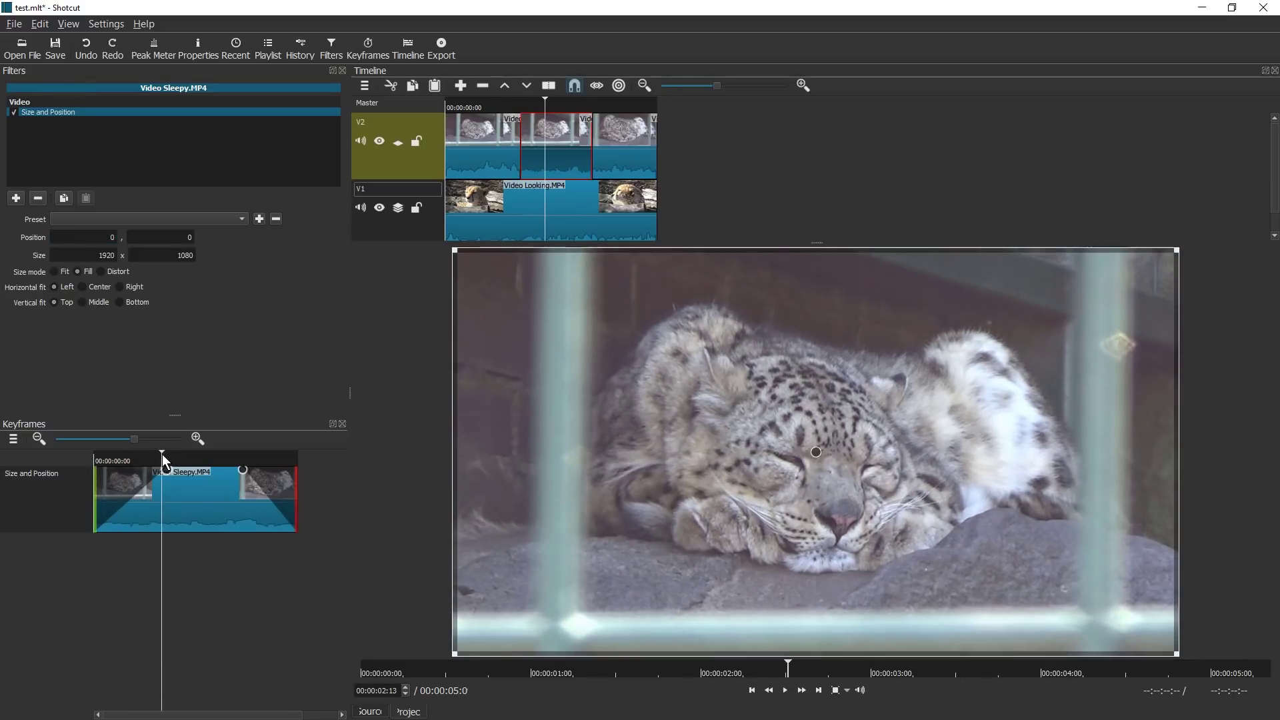
double_click(106, 255)
text(3840)
key(Tab)
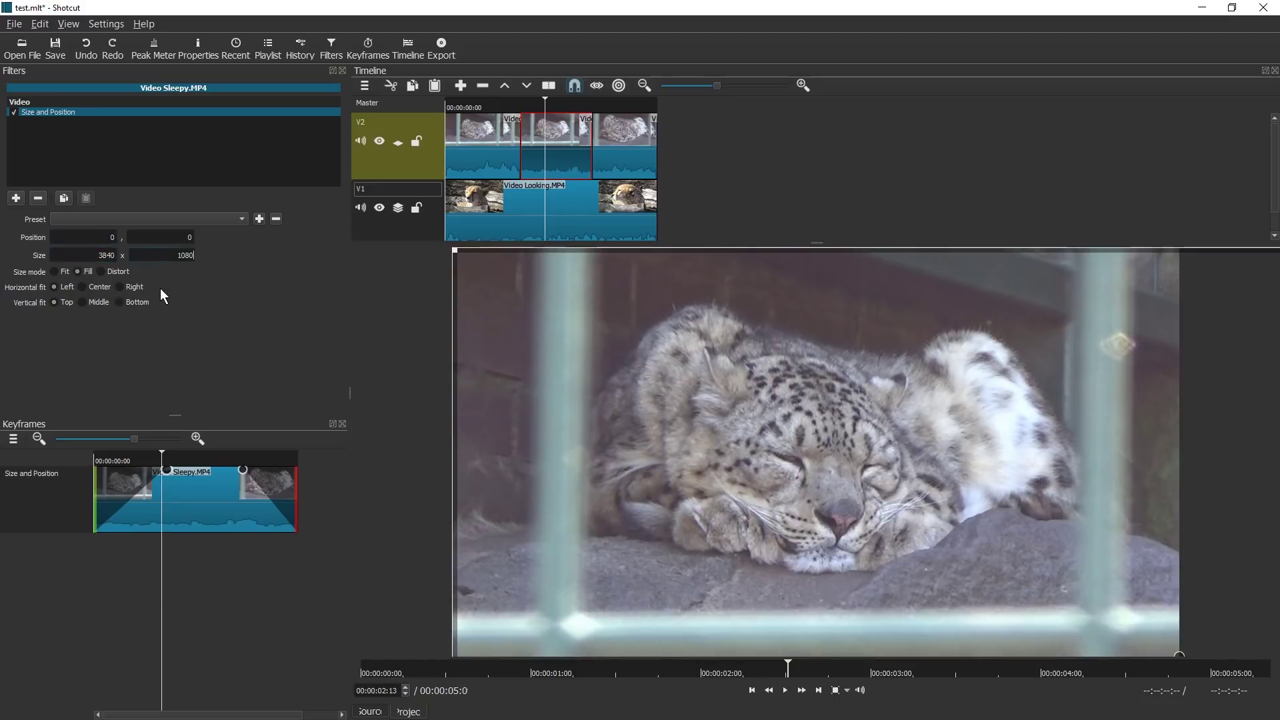
text(2160)
click(94, 461)
key(space)
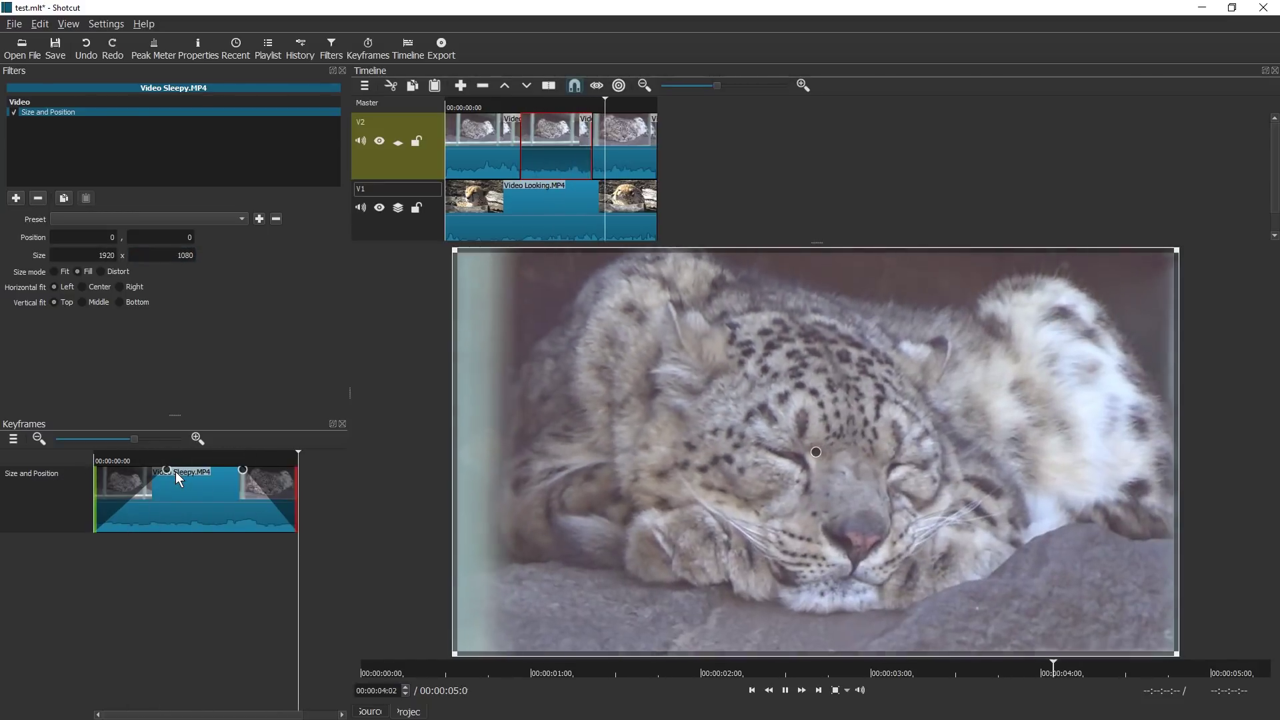
Stop playback within the enlarged section and set its horizontal position to -960.
key(space)
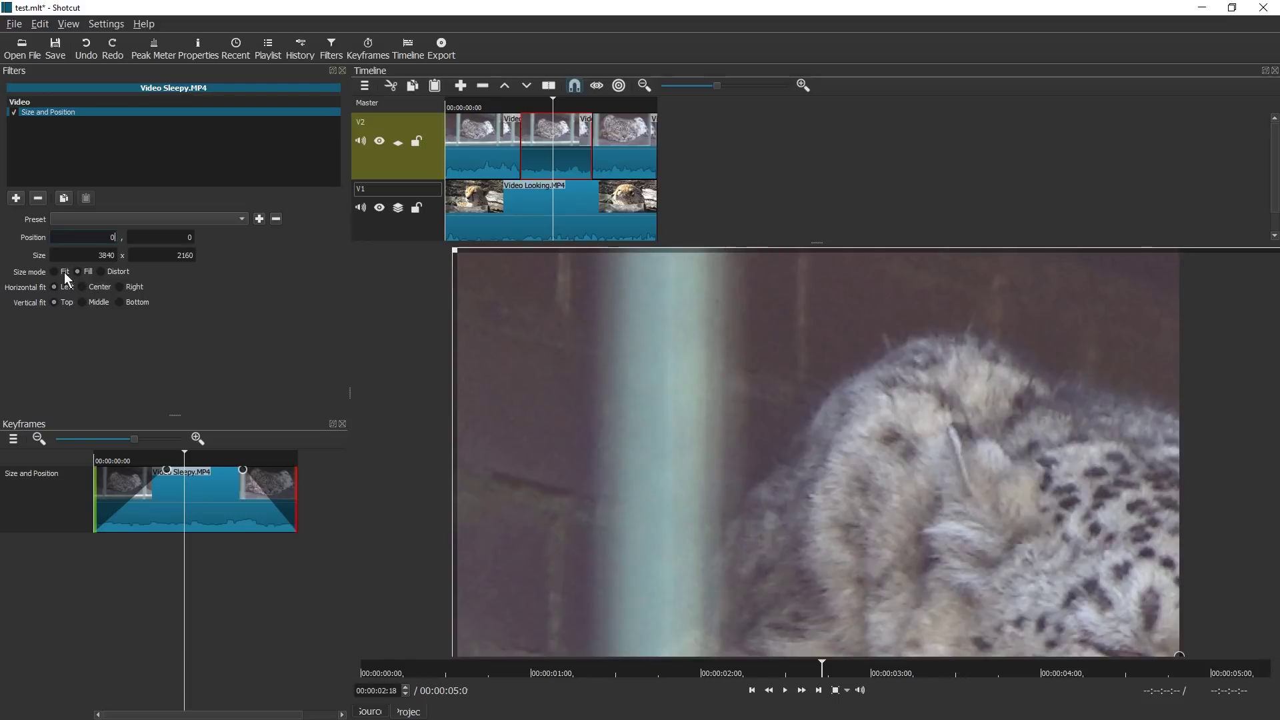
text(960)
key(Return)
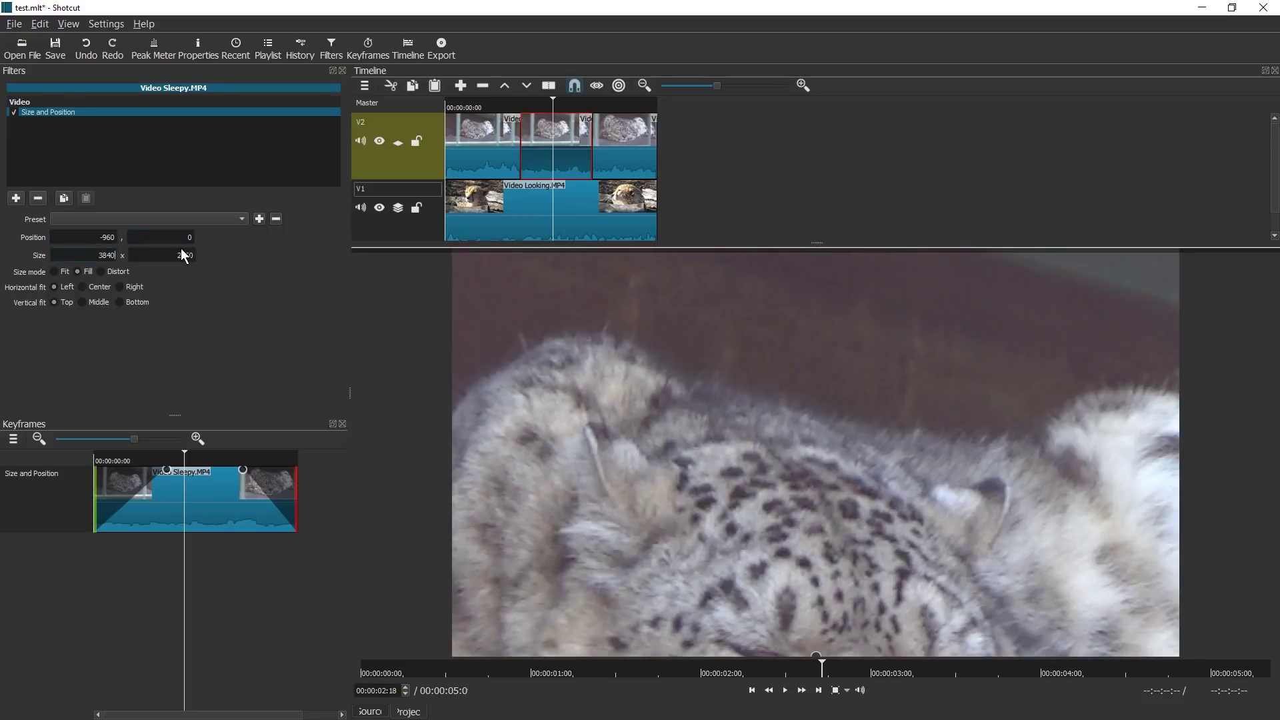
Try a vertical position of -1080 for the enlarged section and settle on -540.
text(-1080)
key(Tab)
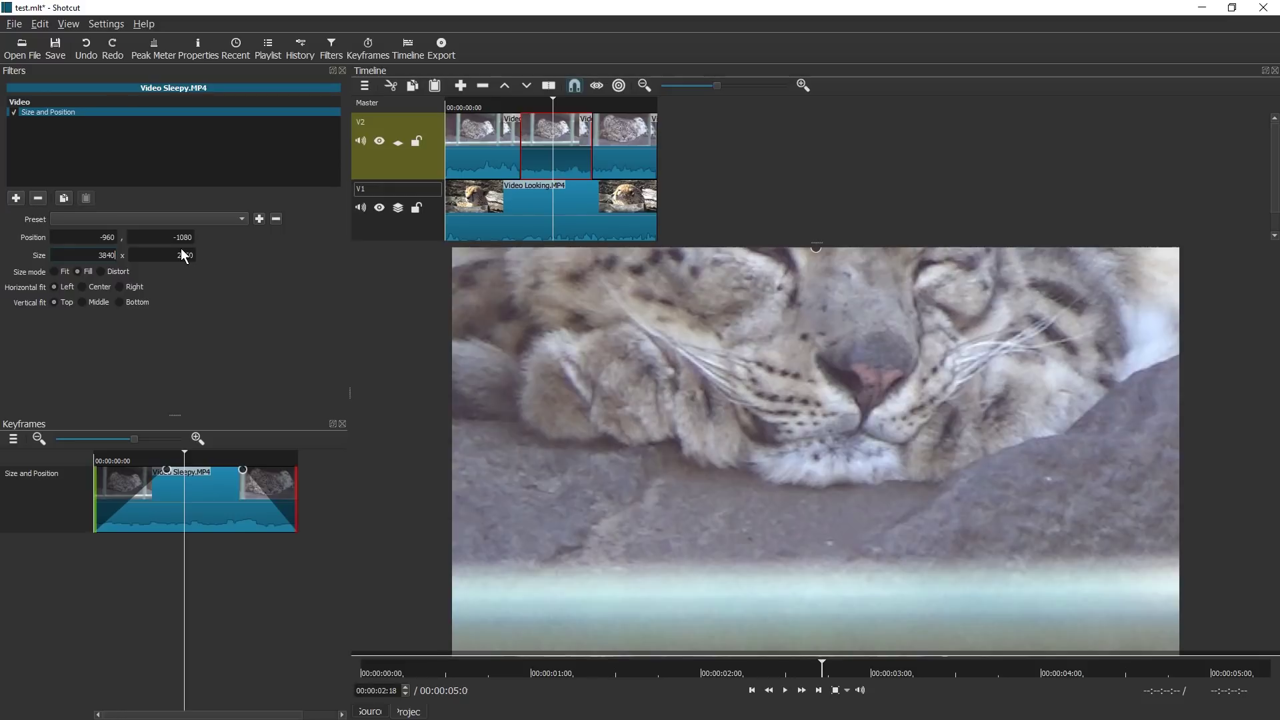
text(-540)
key(Return)
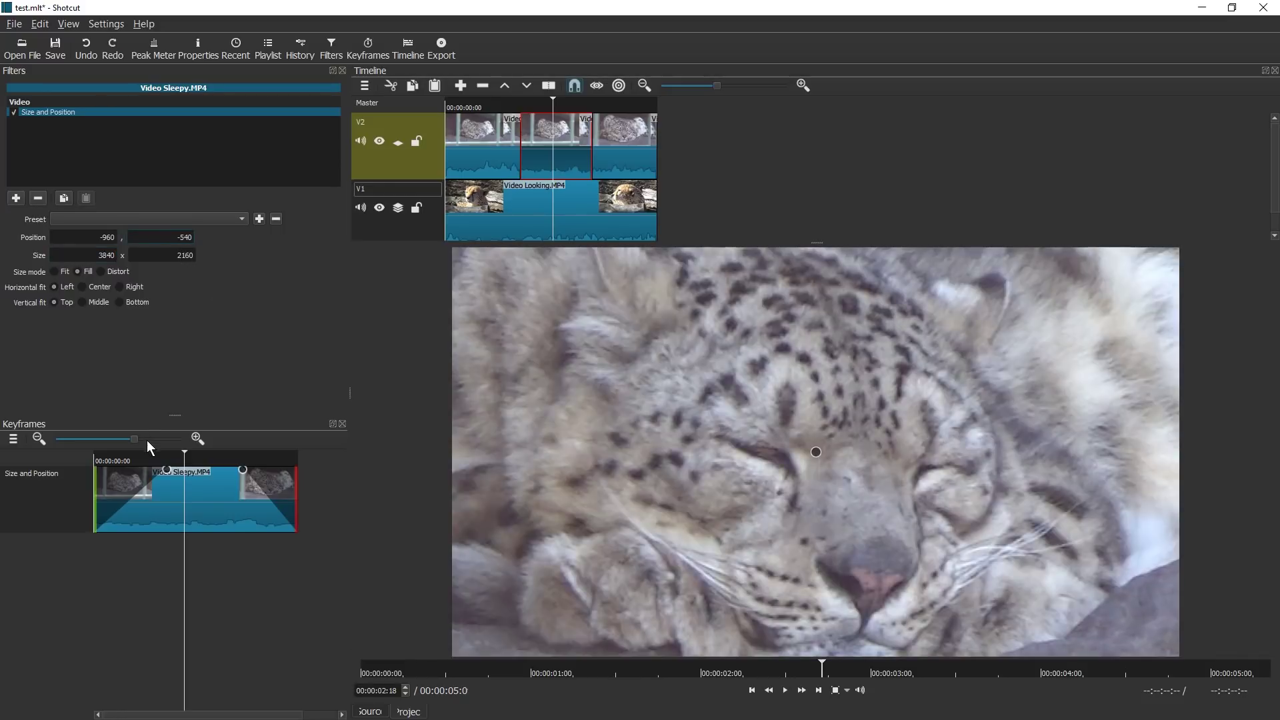
Shorten the middle piece's start transition for a faster zoom in and play the zoom from the piece's first frame.
click(97, 462)
drag(170, 469, 140, 469)
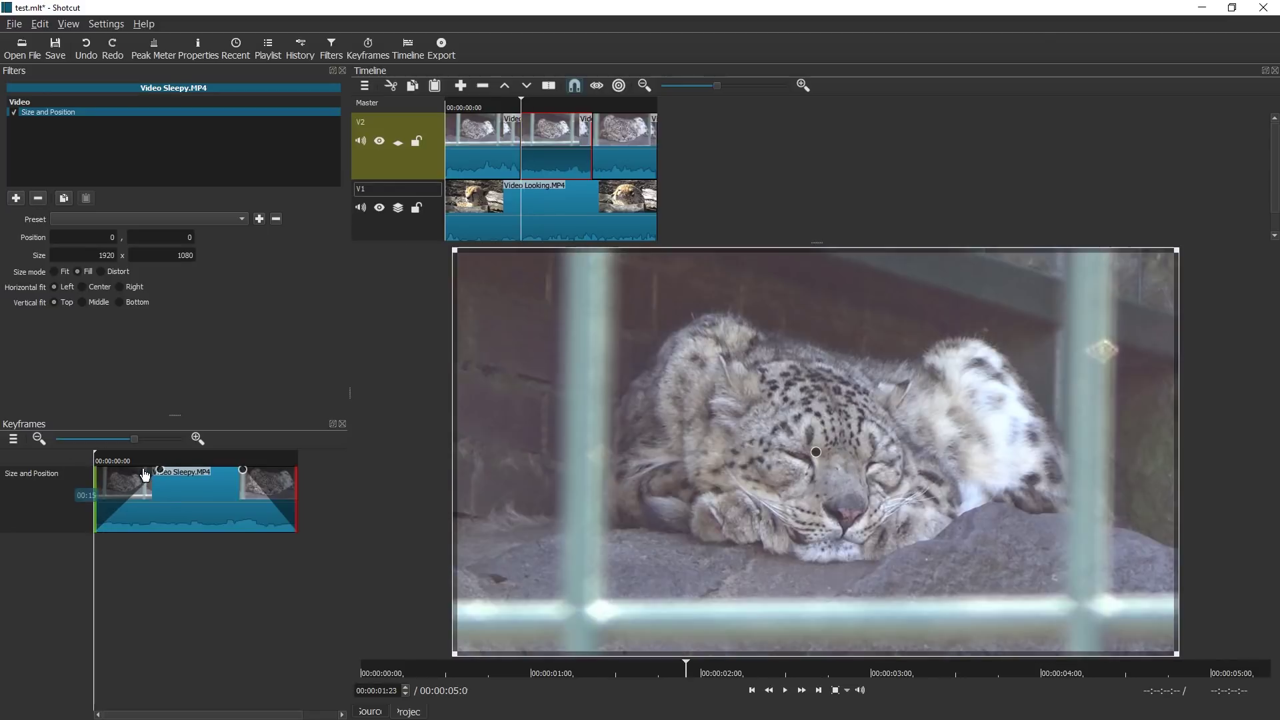
key(space)
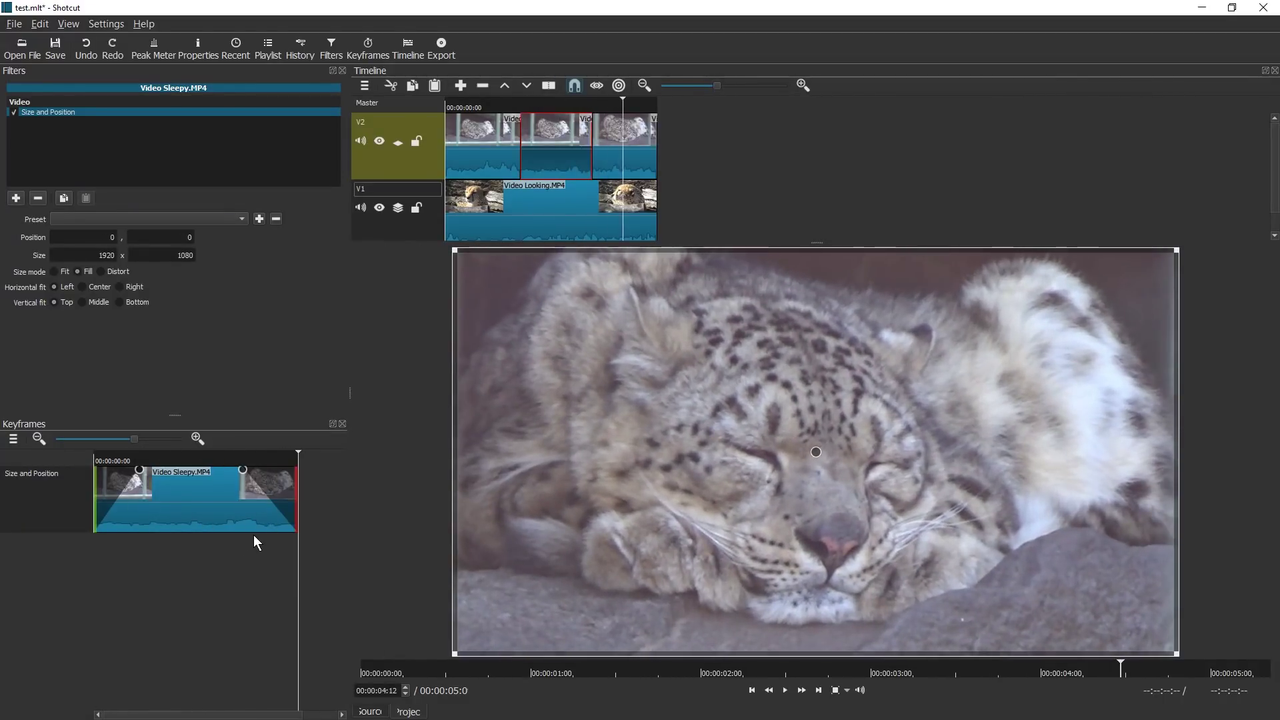
click(97, 458)
key(space)
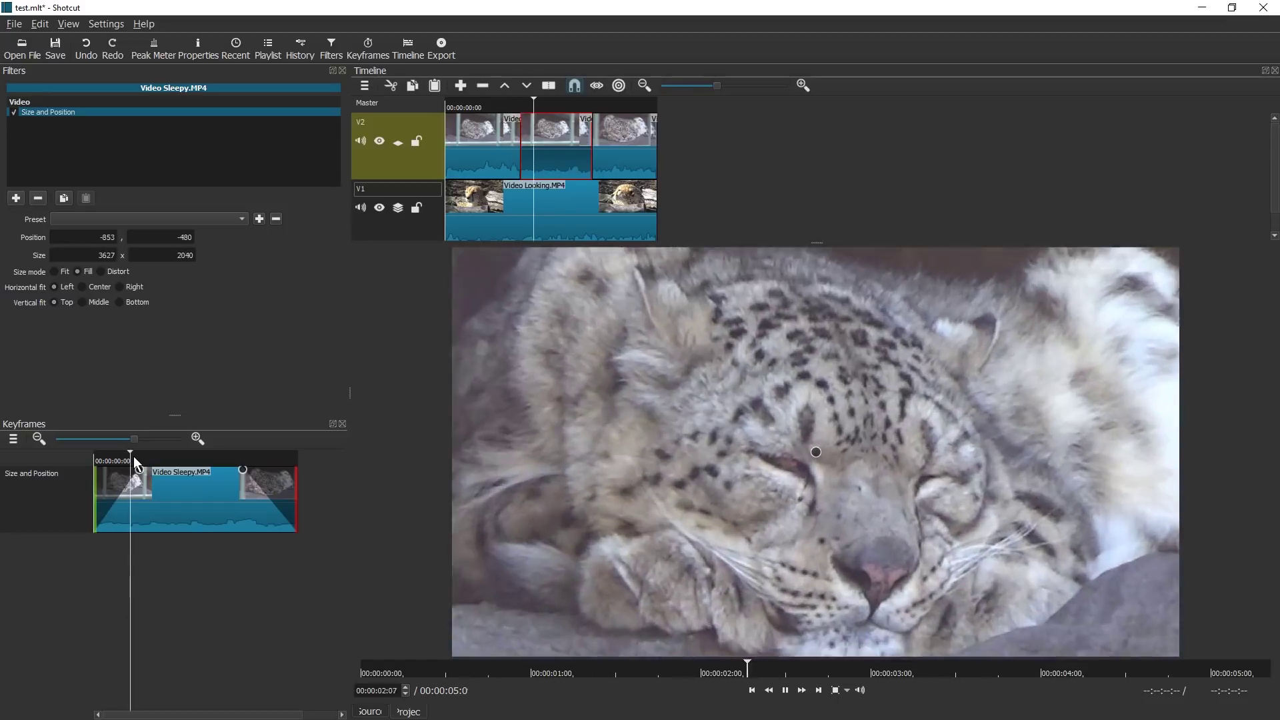
key(space)
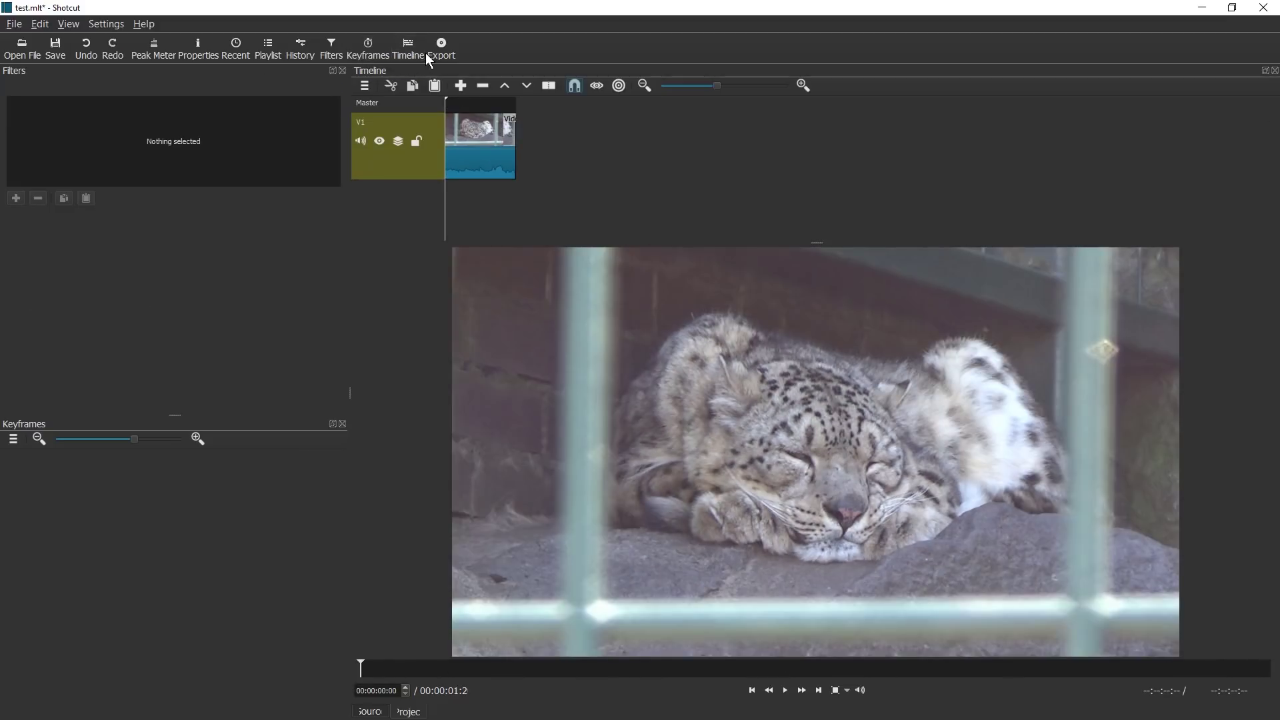
Export the timeline with the GIF Animation preset as test.gif, continuing despite the free-space question.
click(436, 50)
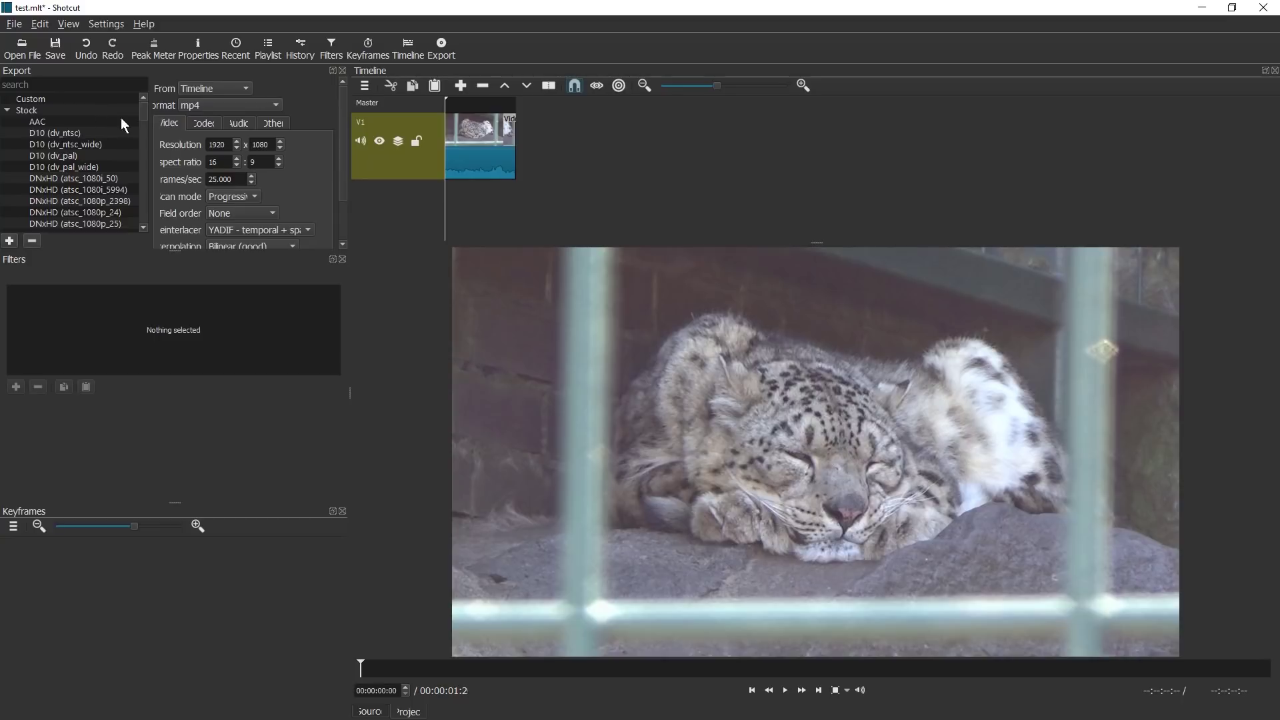
drag(143, 110, 148, 158)
click(80, 136)
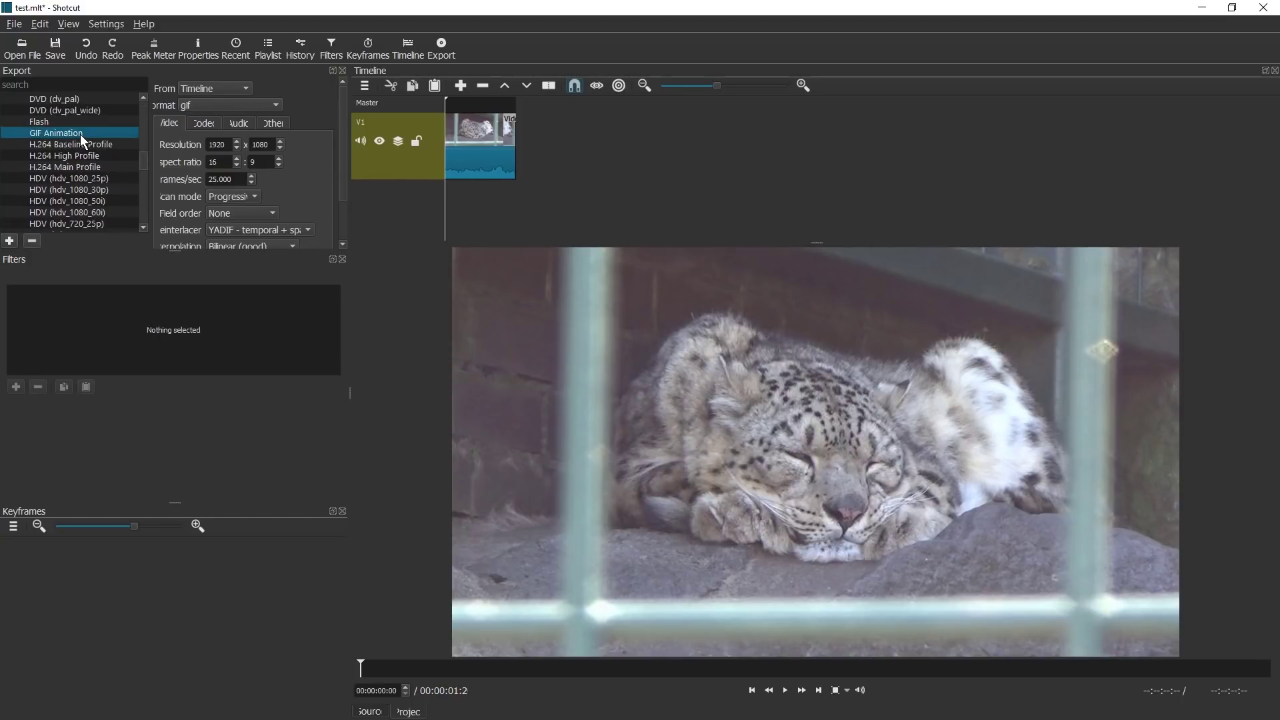
drag(340, 130, 341, 206)
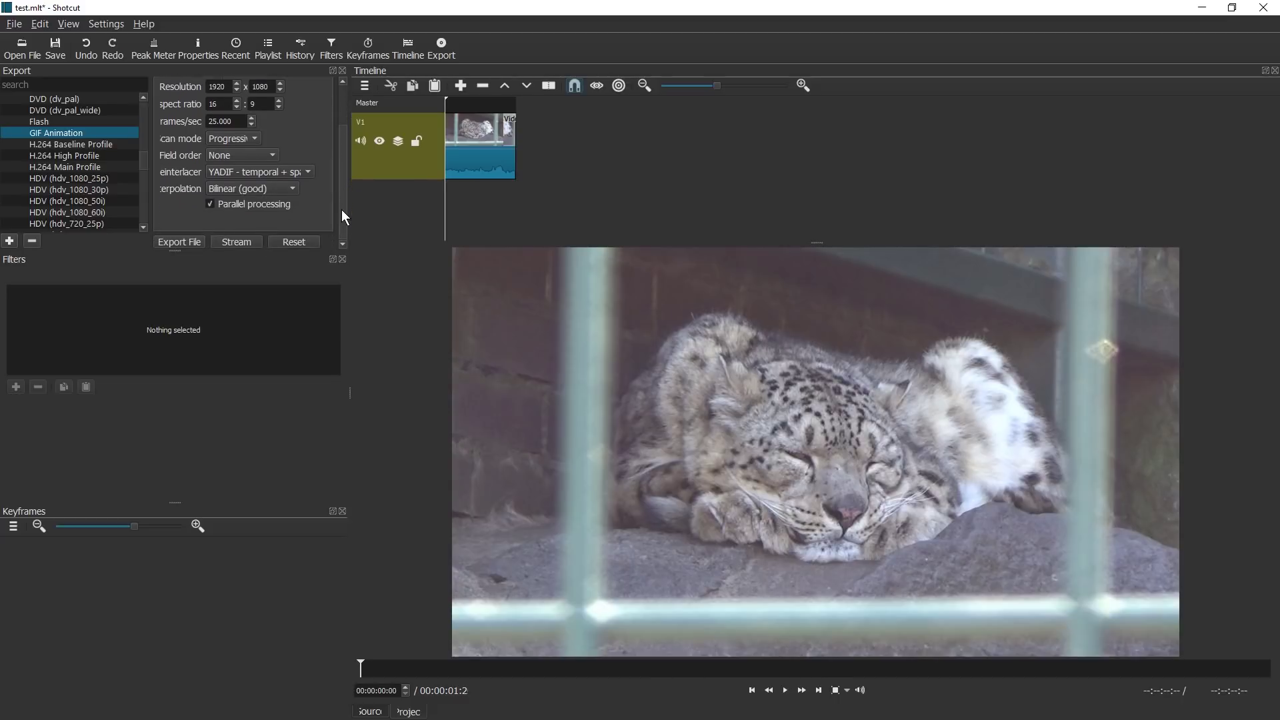
click(172, 241)
key(Return)
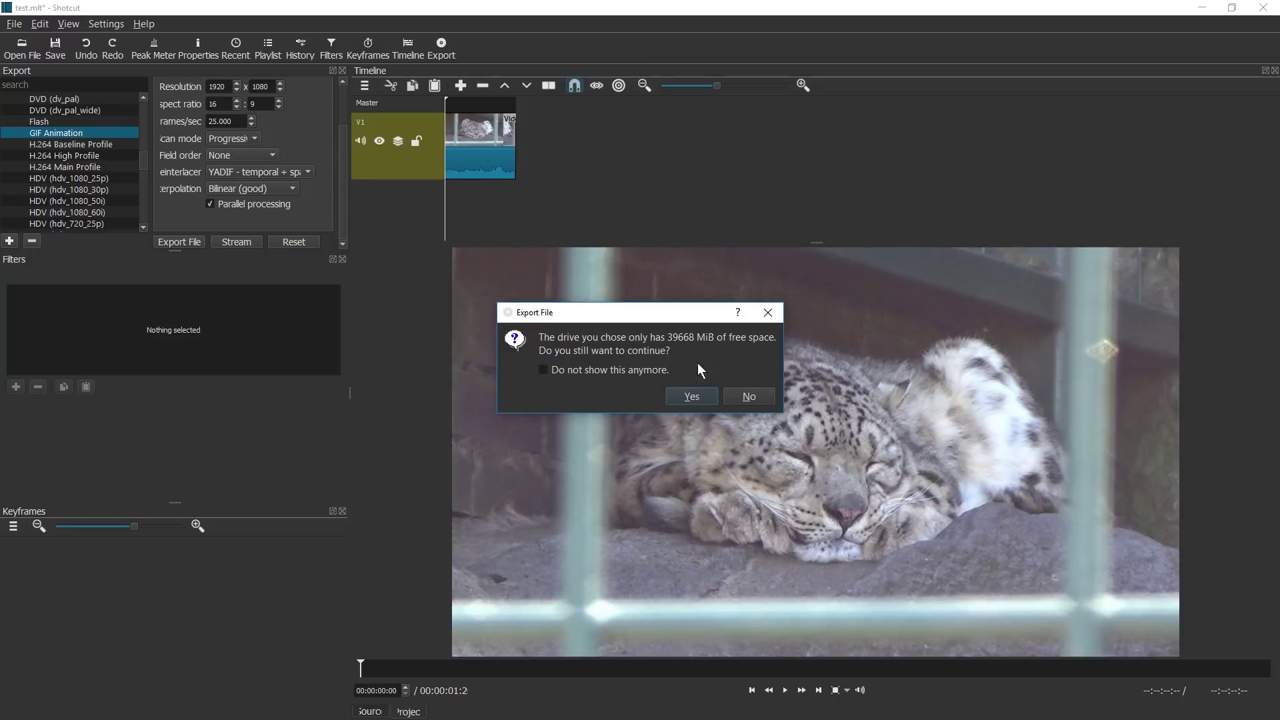
click(691, 396)
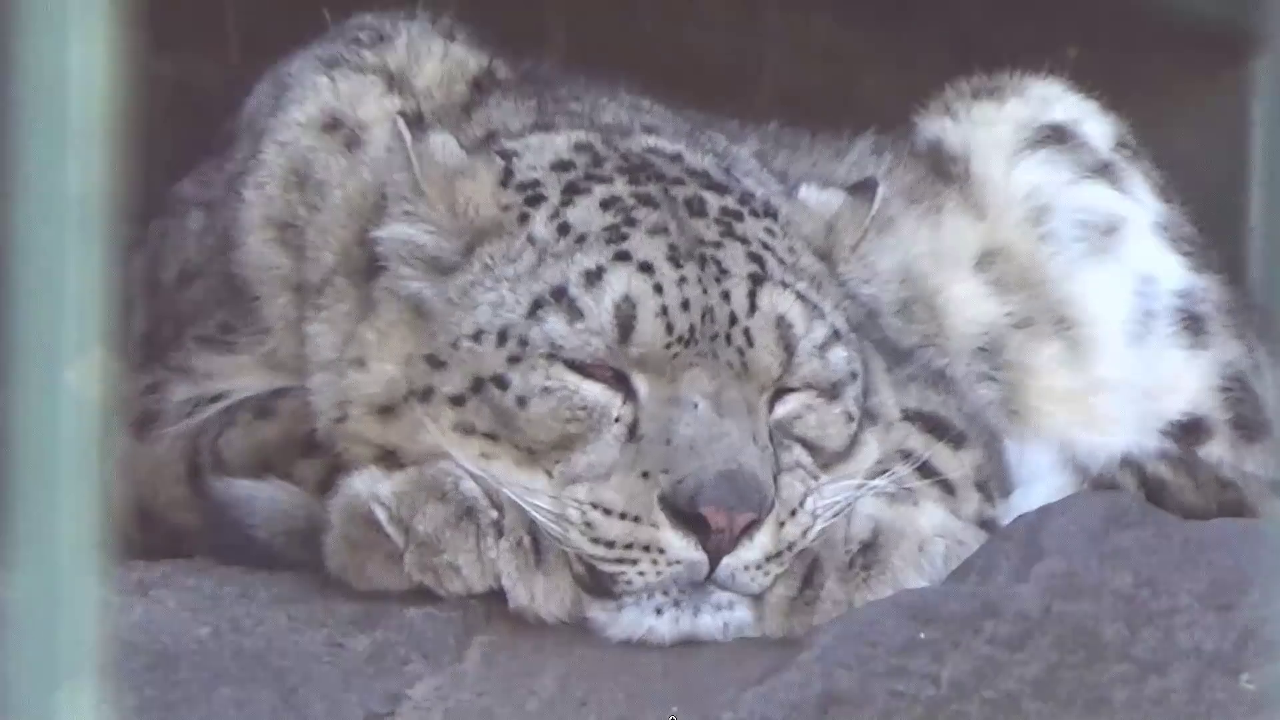
Check the exported test.gif in the Subscribe! folder and the image viewer, and return to Shotcut.
key(alt+Tab)
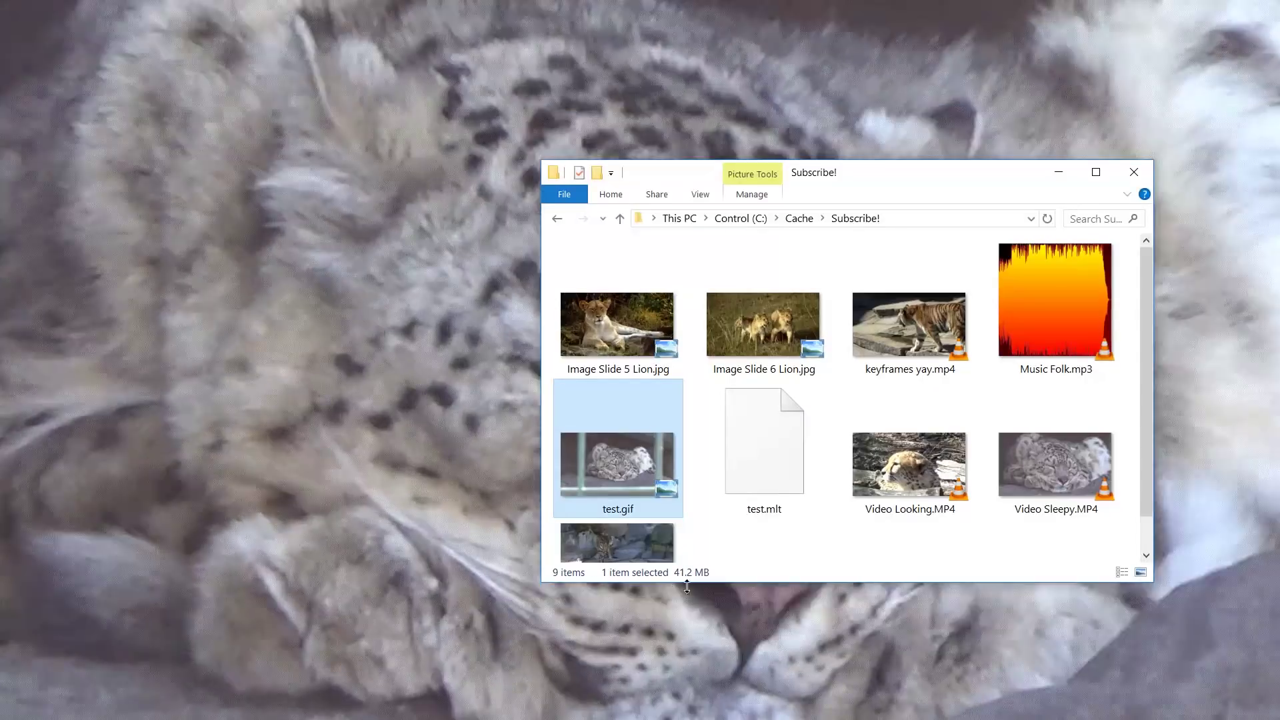
key(alt+Tab)
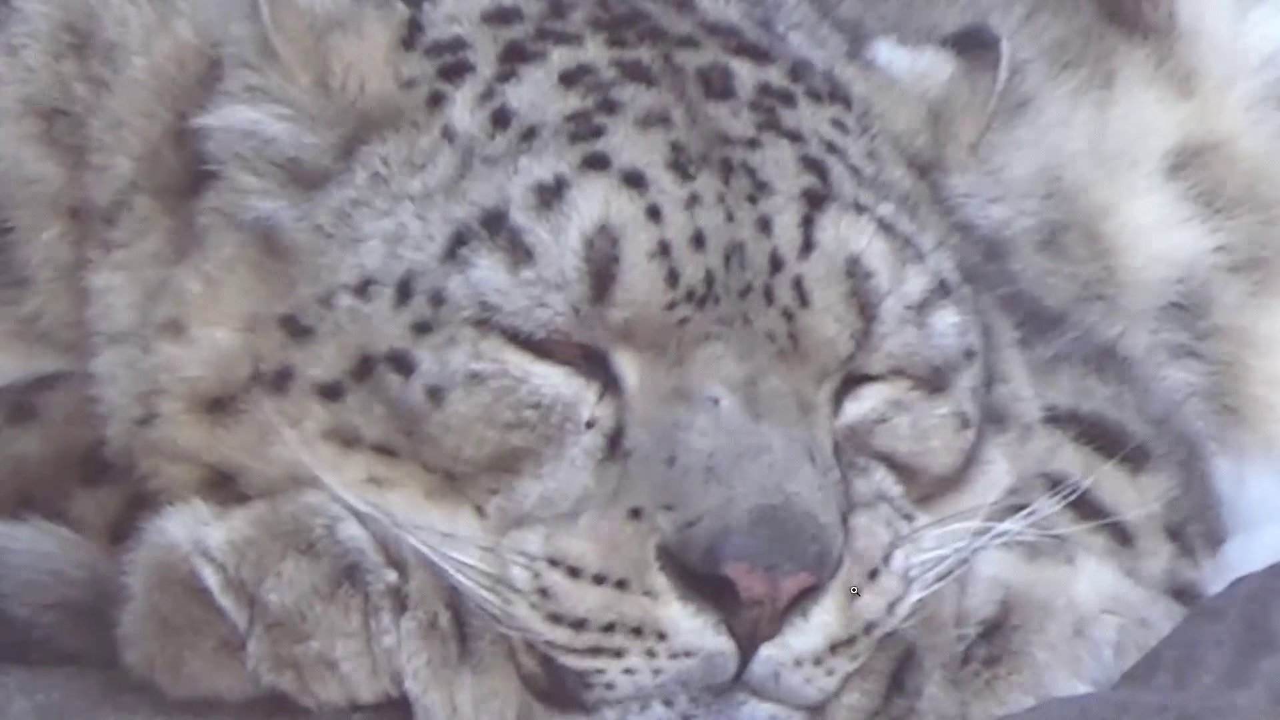
key(alt+Tab)
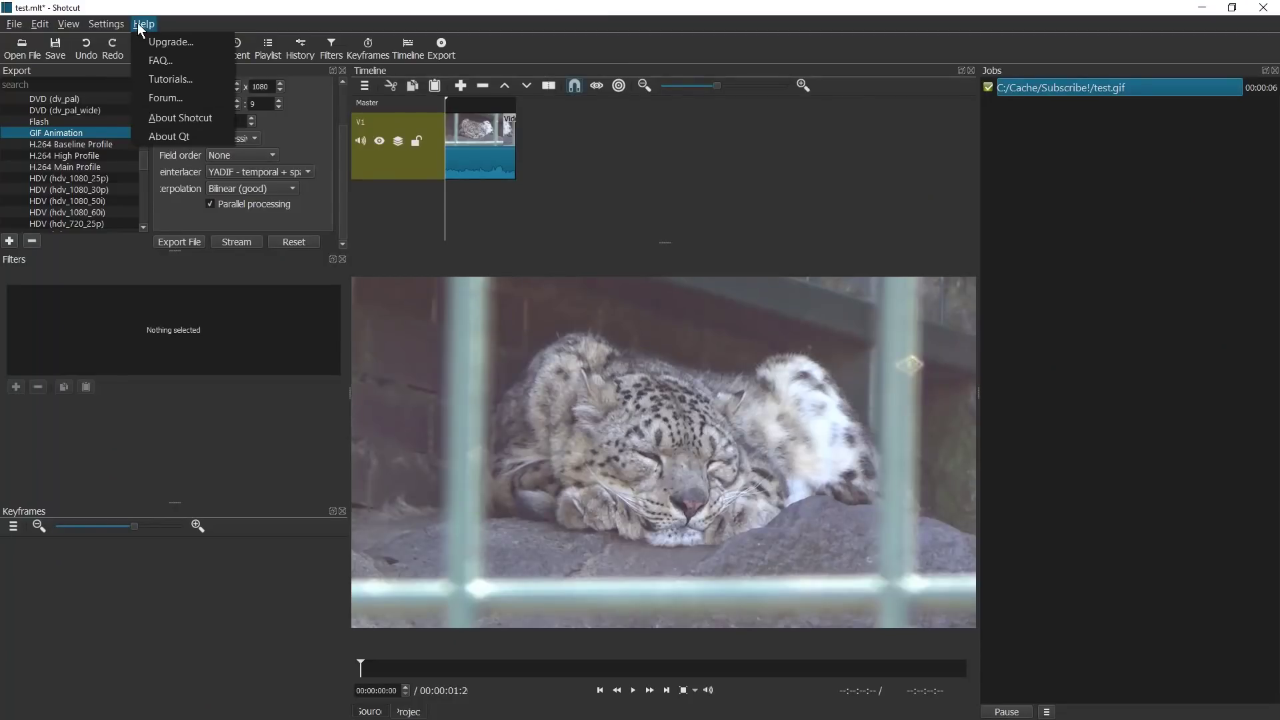
Switch the interface language to Finnish, agreeing to the restart and saving the modified project.
mouse_move(106, 24)
mouse_move(169, 295)
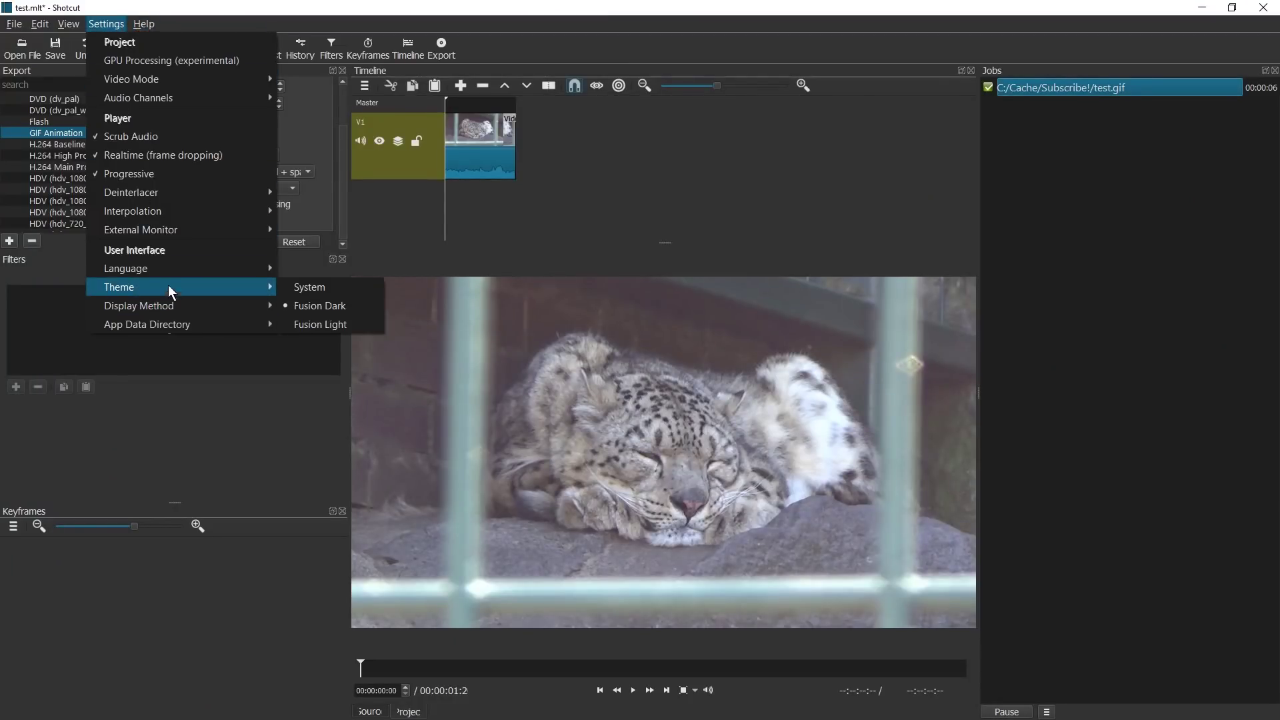
mouse_move(181, 272)
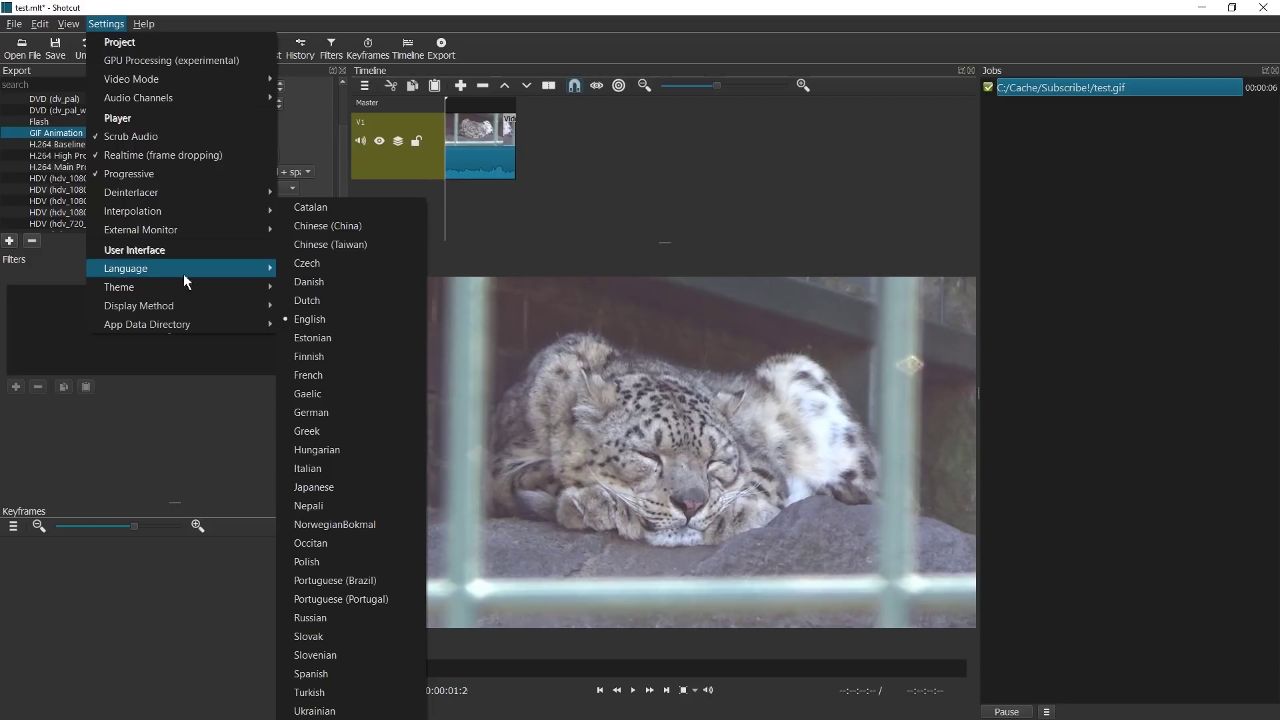
click(349, 360)
click(694, 382)
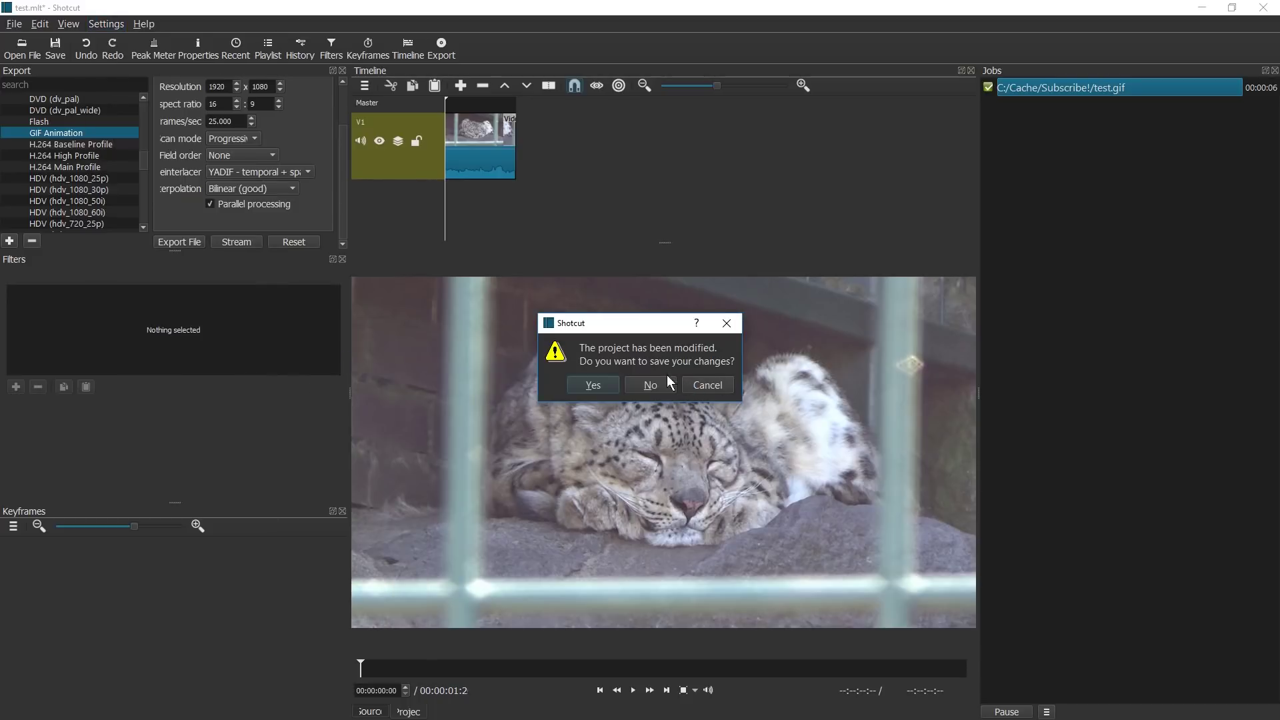
click(593, 385)
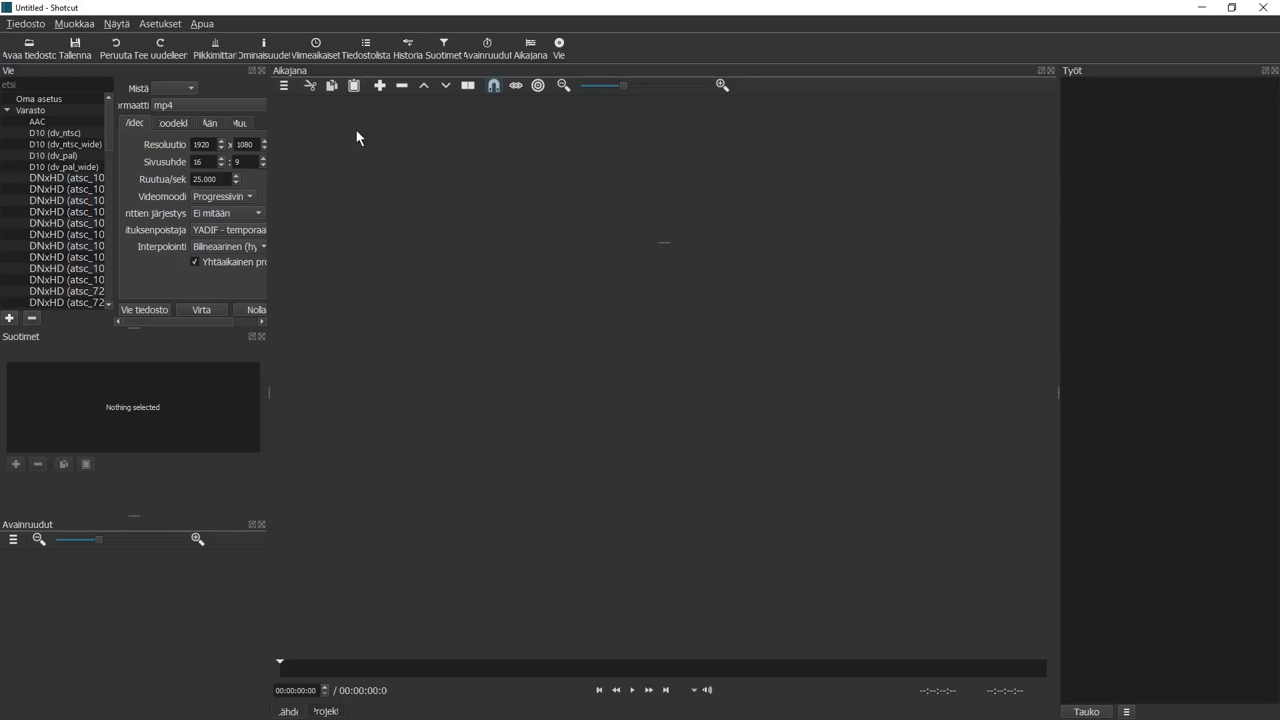
Switch the interface language back to English and accept the restart.
click(154, 24)
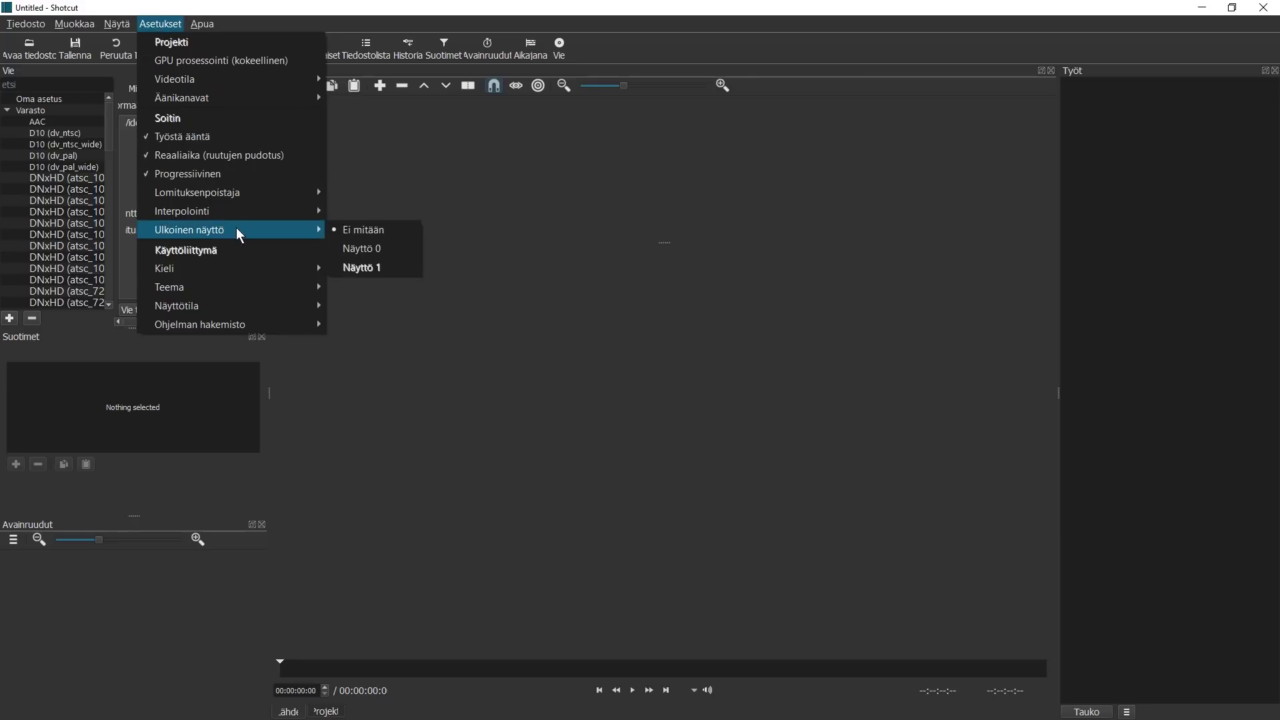
mouse_move(231, 262)
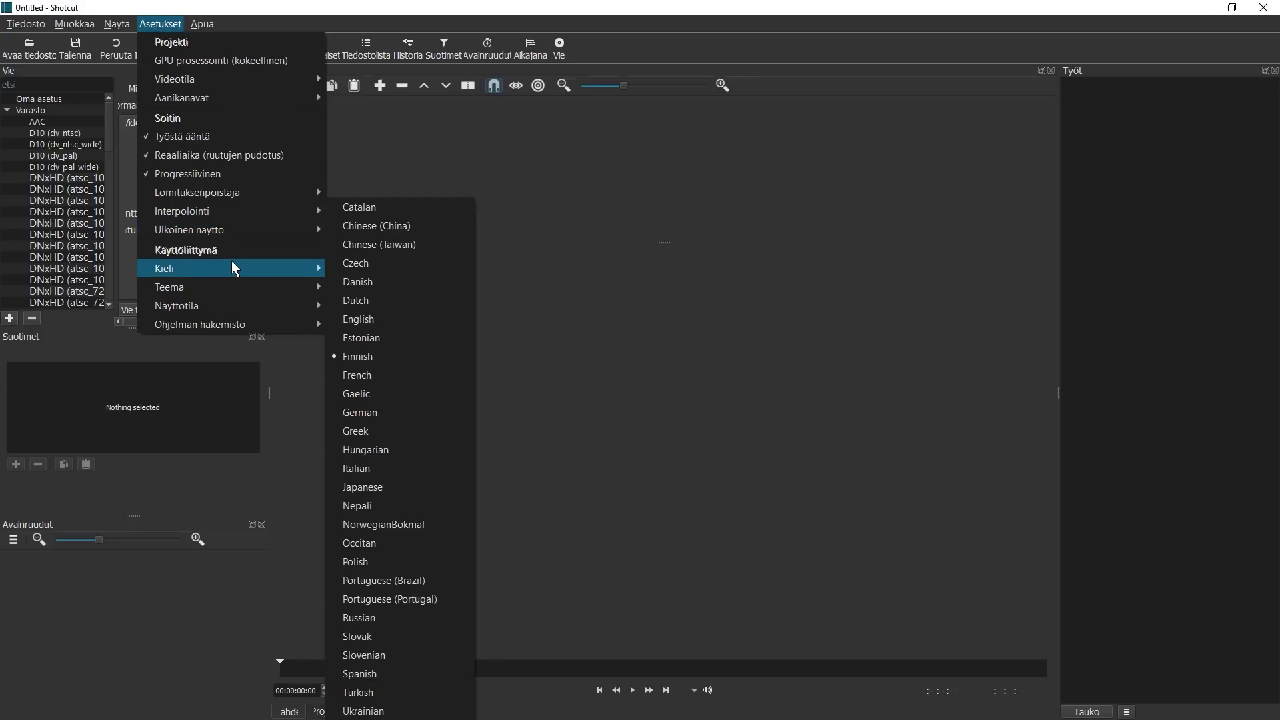
click(377, 320)
key(Return)
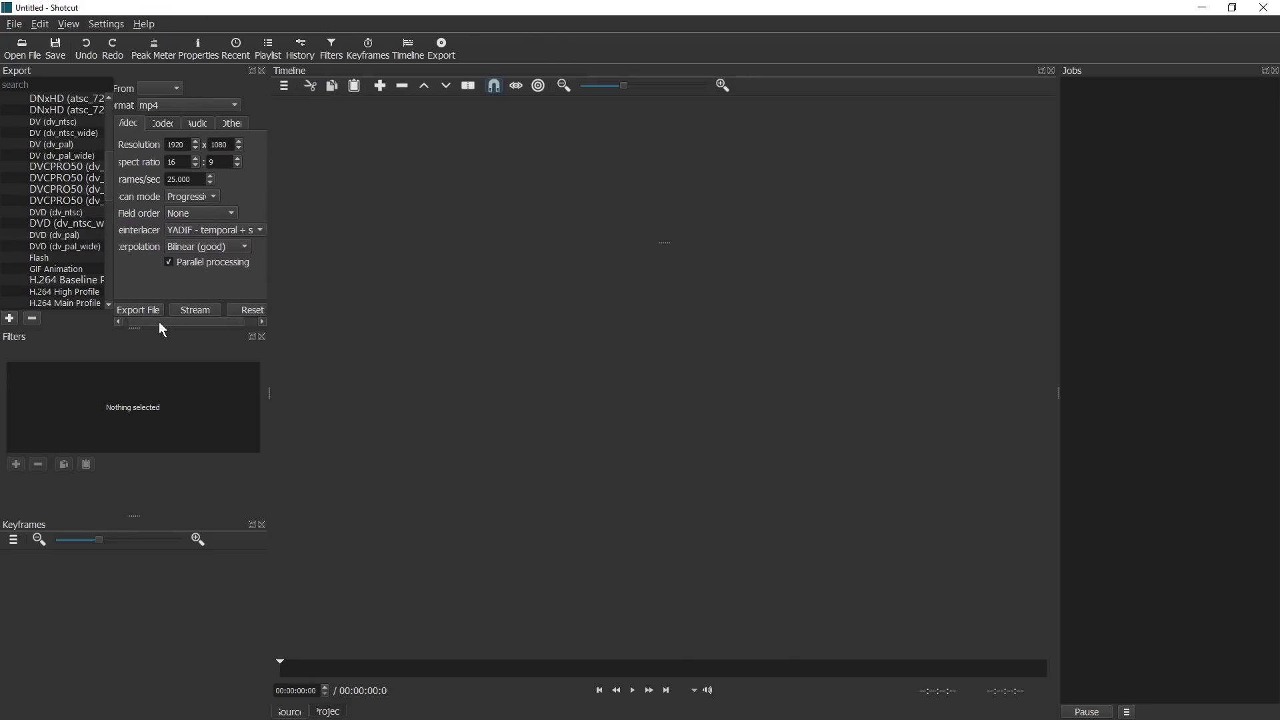
Widen the export settings area and examine the codec and video settings of the mp4 export.
drag(267, 387, 363, 392)
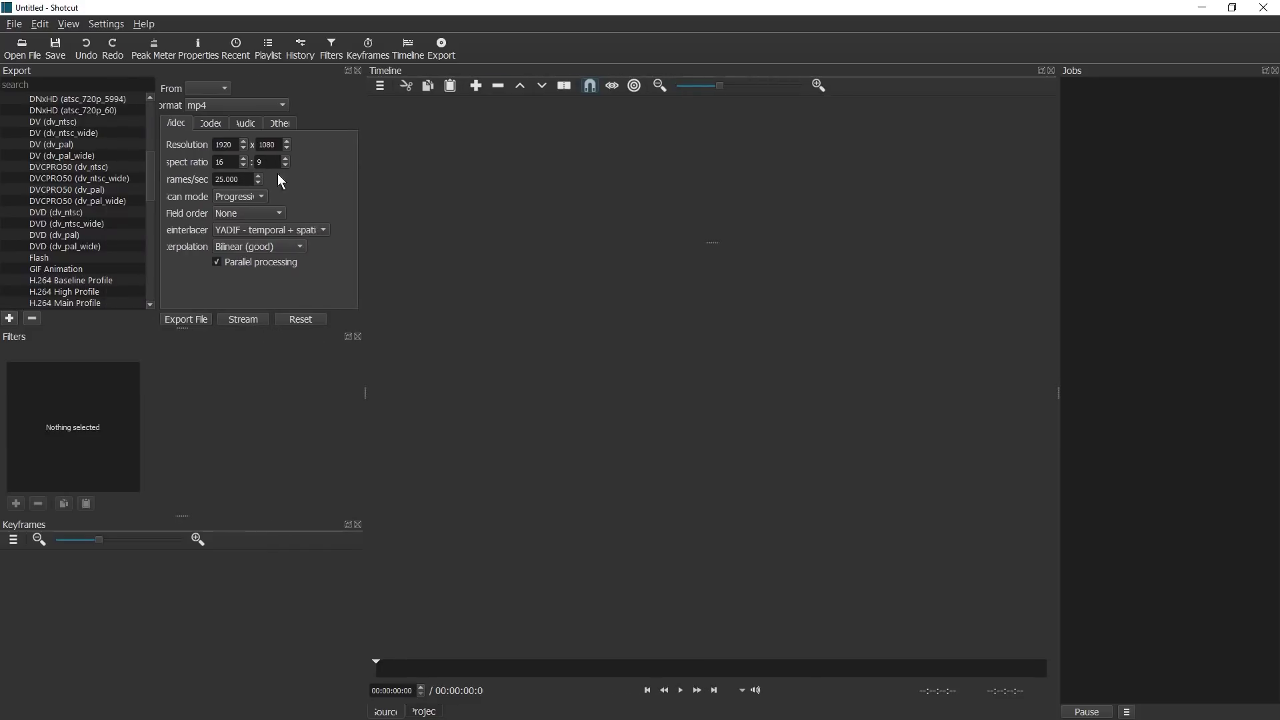
click(217, 124)
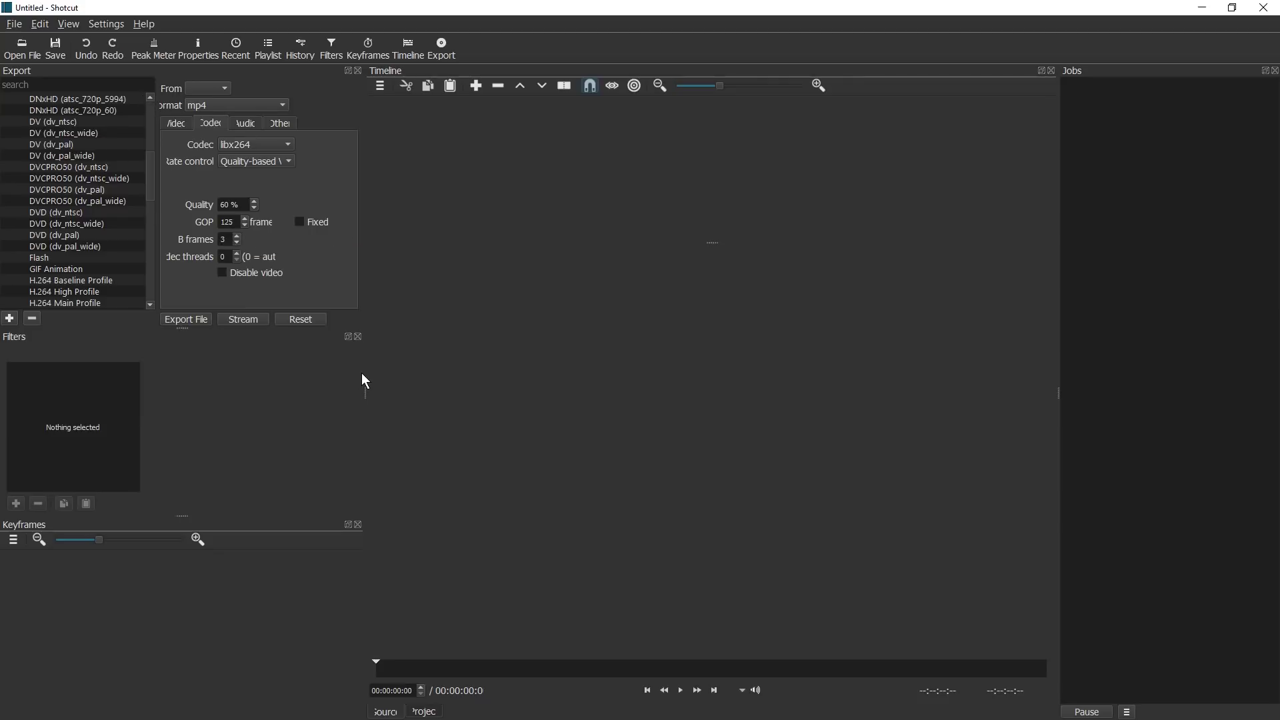
mouse_move(364, 388)
mouse_down()
mouse_move(432, 392)
mouse_move(382, 394)
mouse_up()
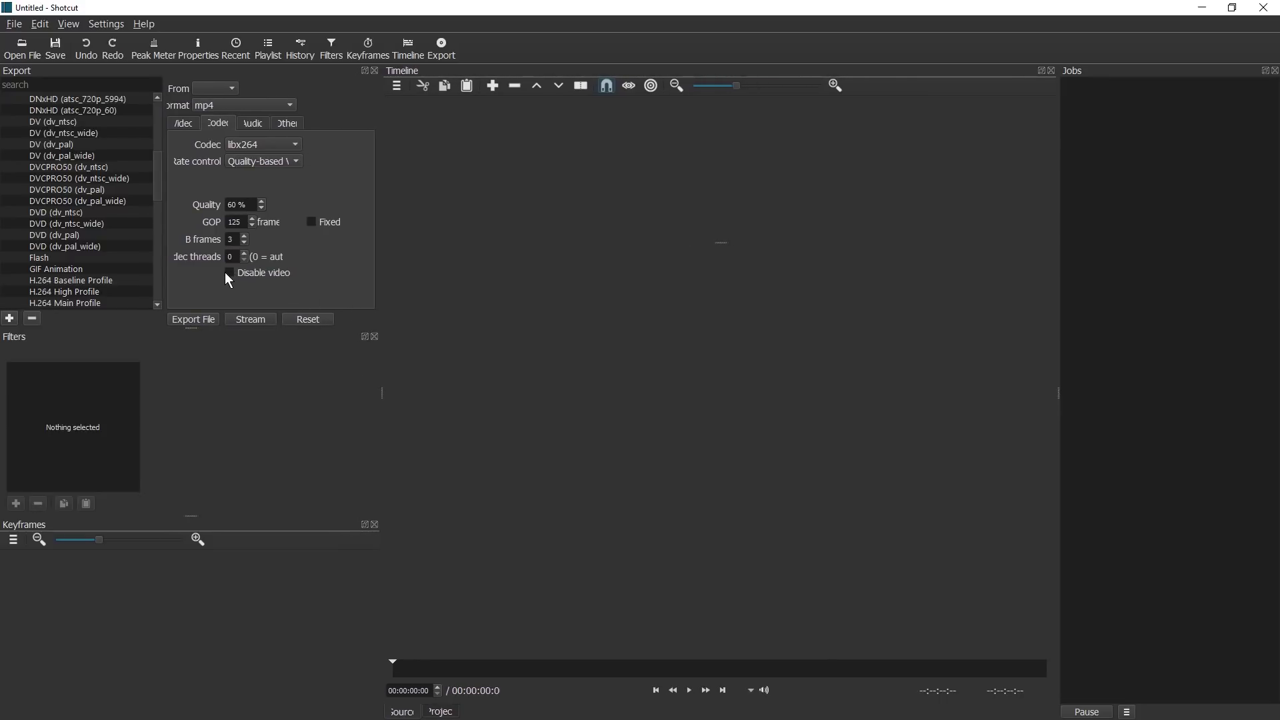
click(185, 124)
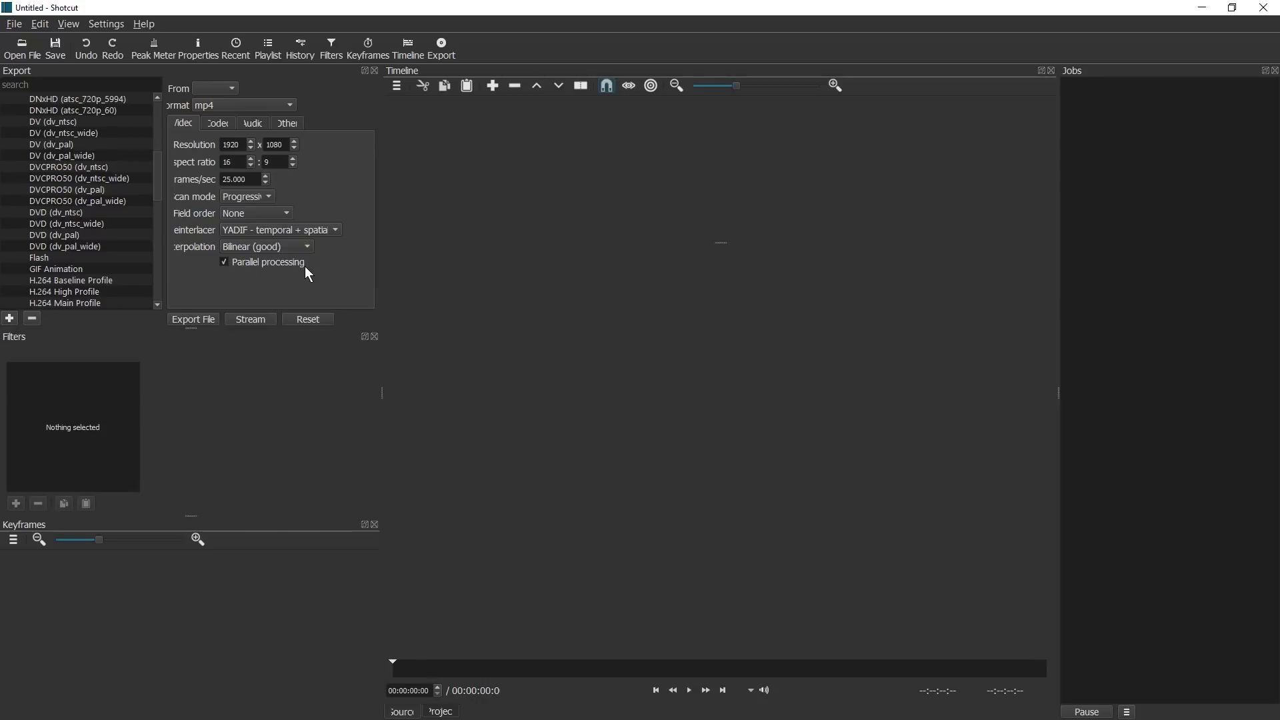
Add Image Slide 6 Lion.jpg from the Subscribe! folder and thx_eclipse_long-1080p_AC3_5.1_thedigitaltheater.mp4 to track V1 of the timeline.
key(alt+Tab)
drag(644, 439, 783, 512)
scroll(988, 460, down, 1)
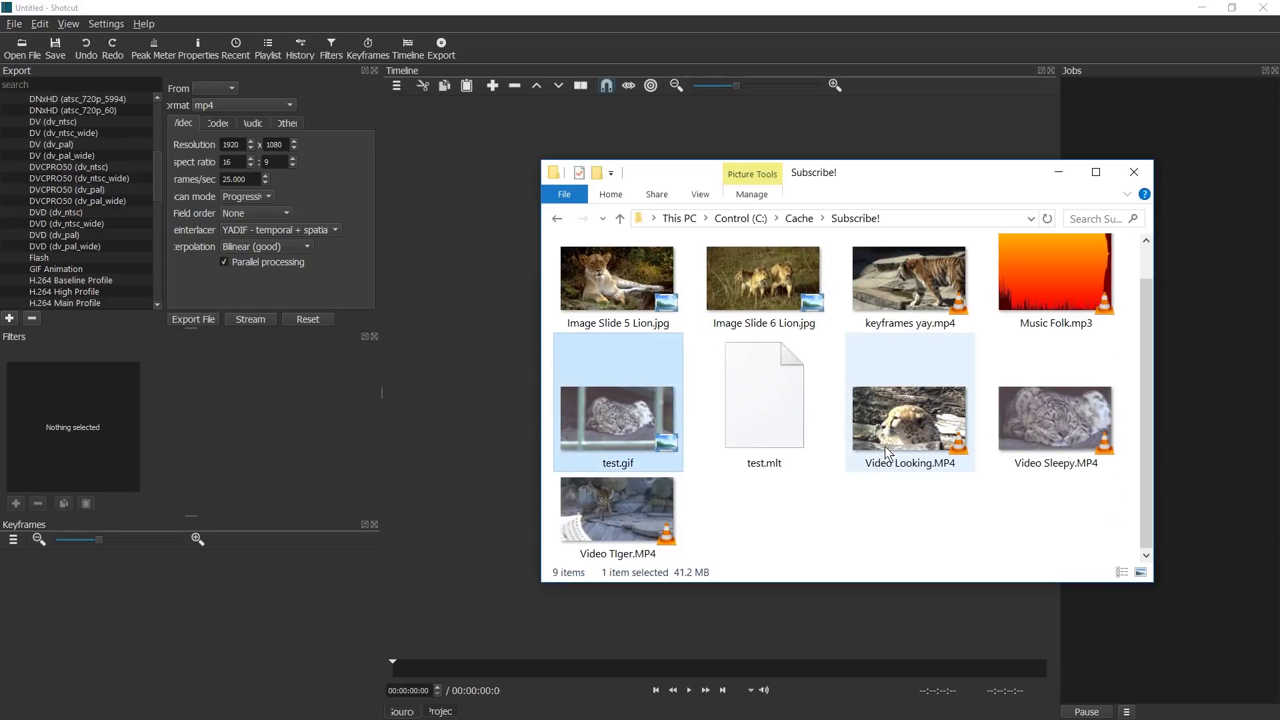
drag(735, 279, 497, 263)
drag(567, 447, 546, 160)
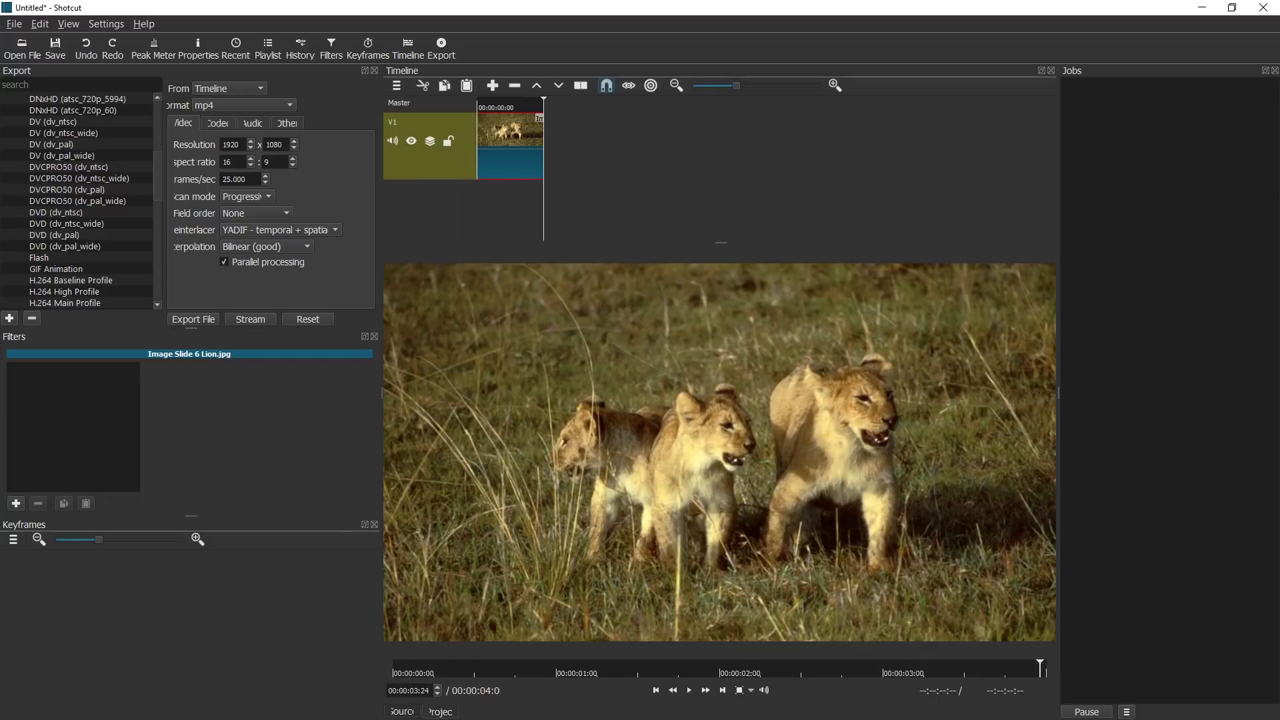
drag(495, 379, 561, 150)
Play the THX clip from several points in its middle and later part.
click(598, 108)
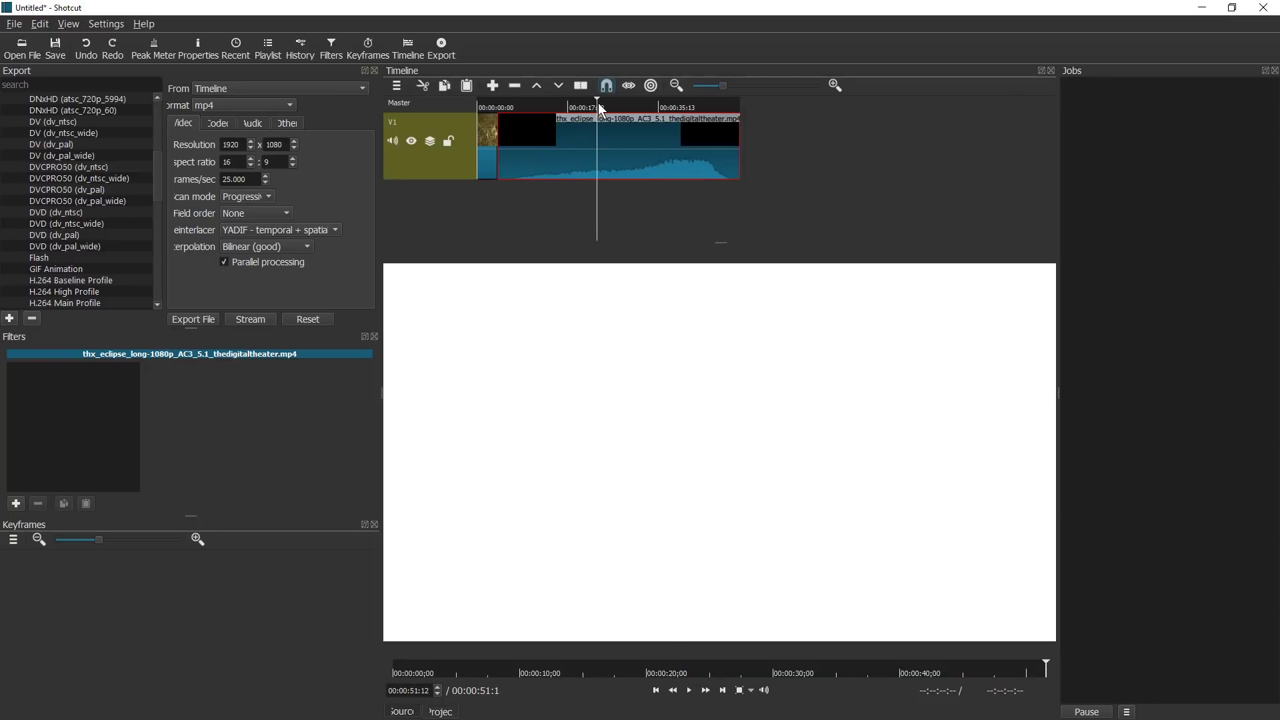
key(space)
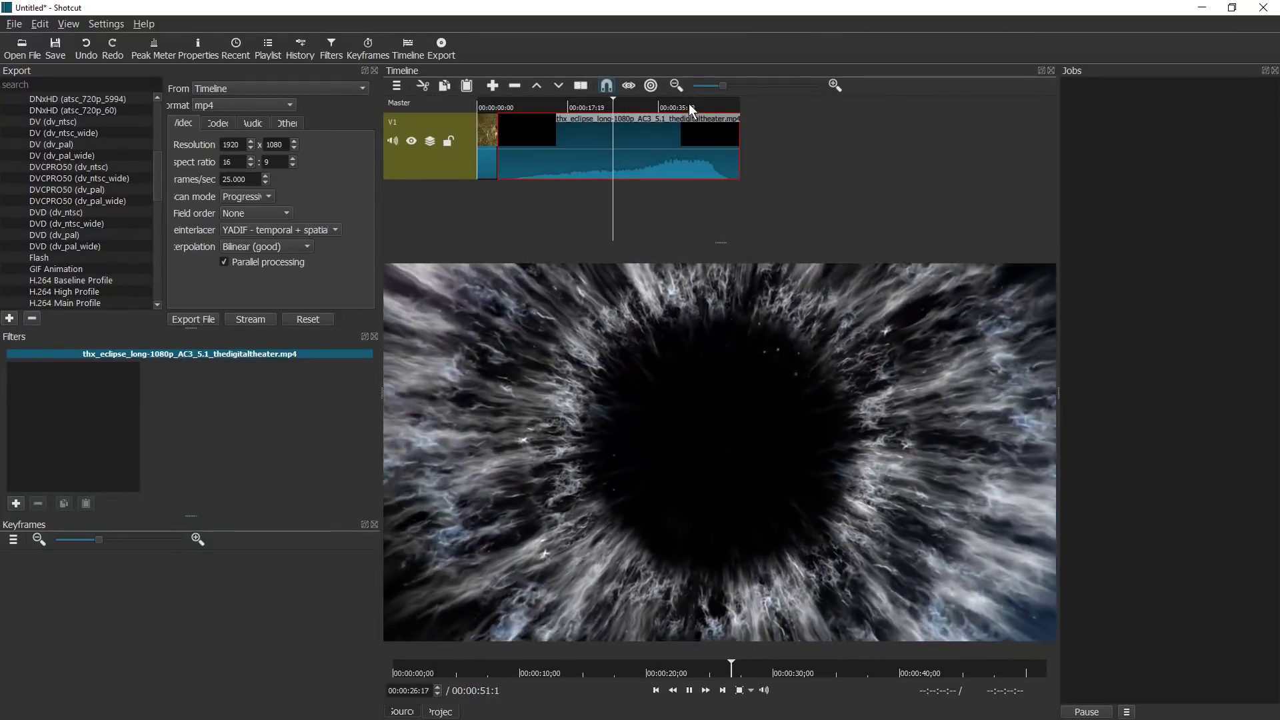
click(654, 105)
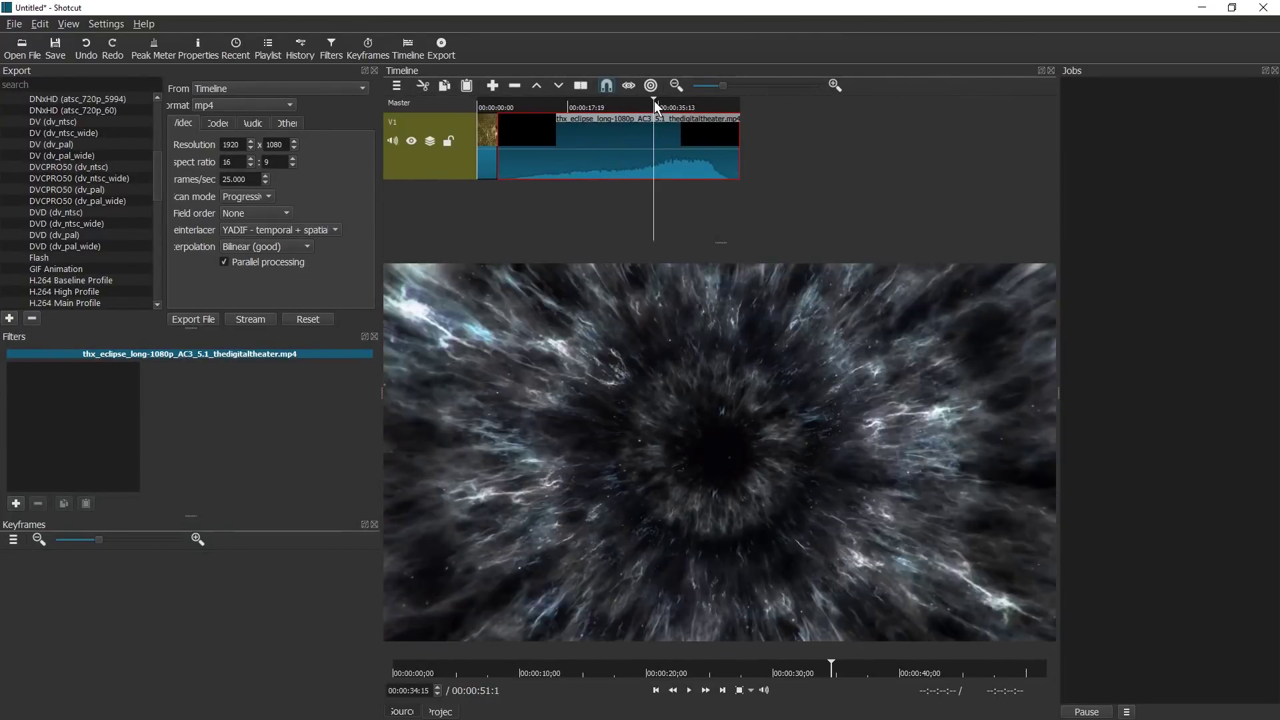
key(space)
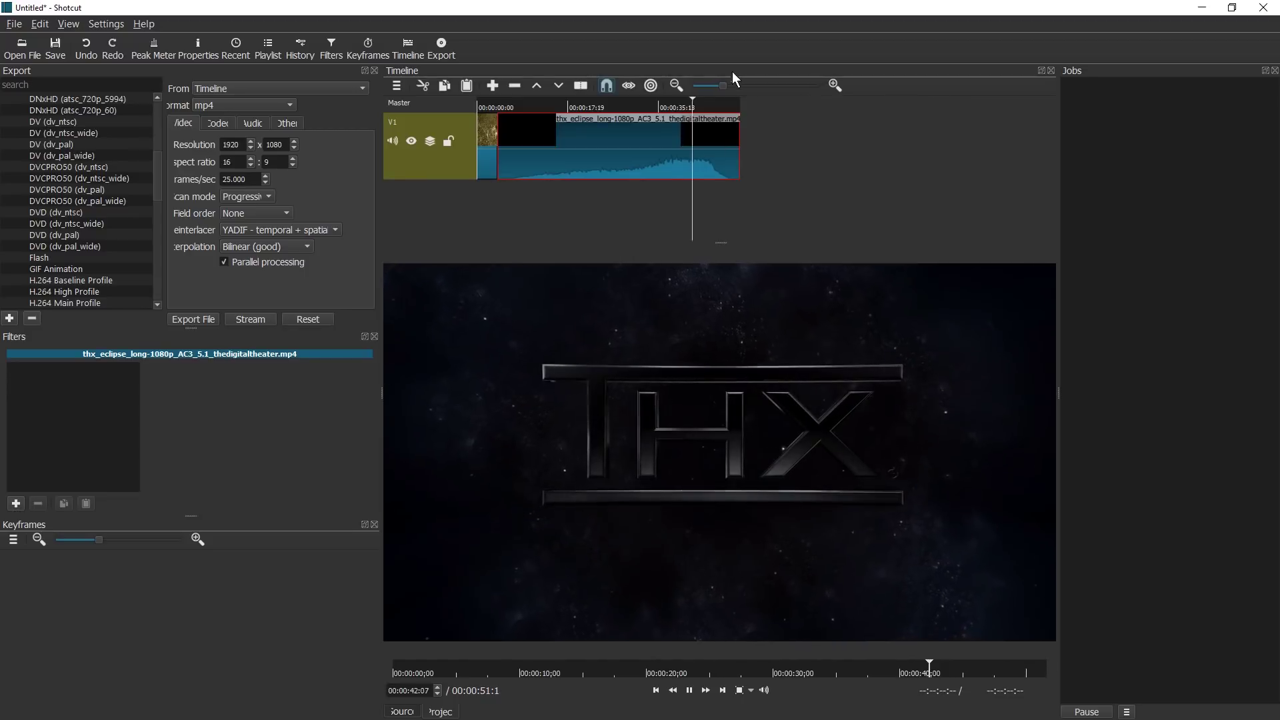
click(666, 107)
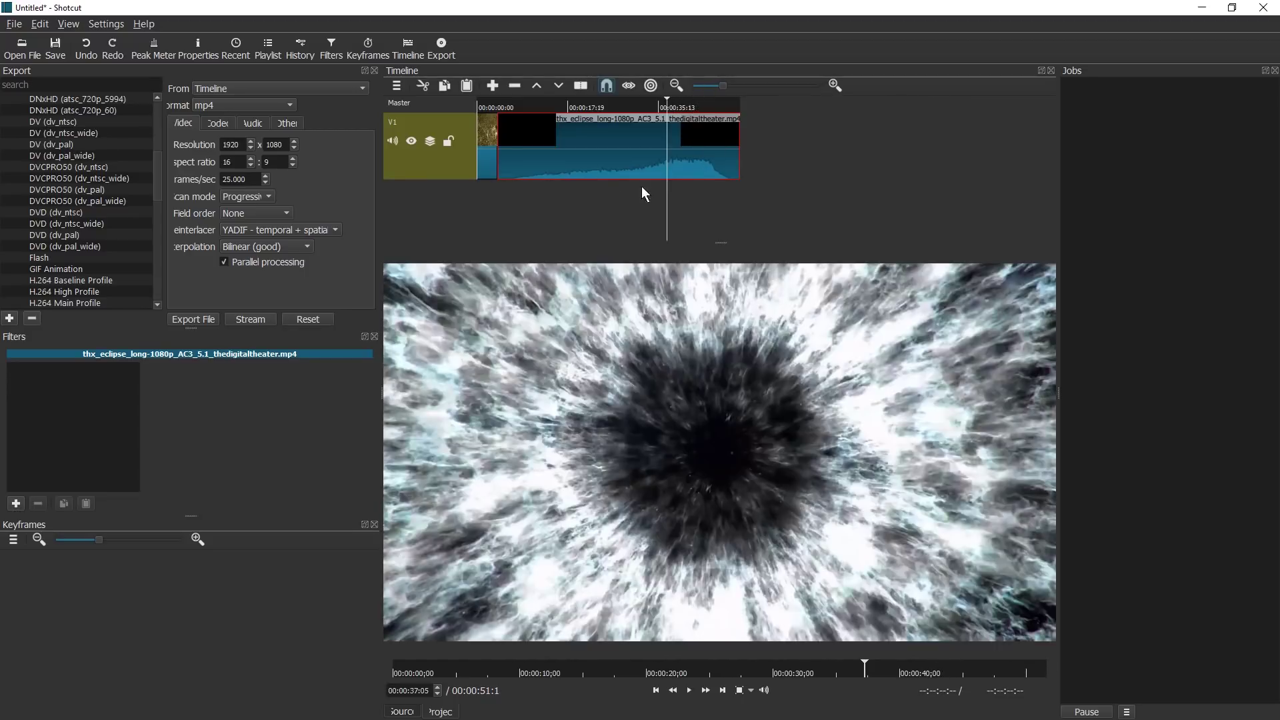
Show the THX clip's properties at full height and examine its audio track details.
click(199, 50)
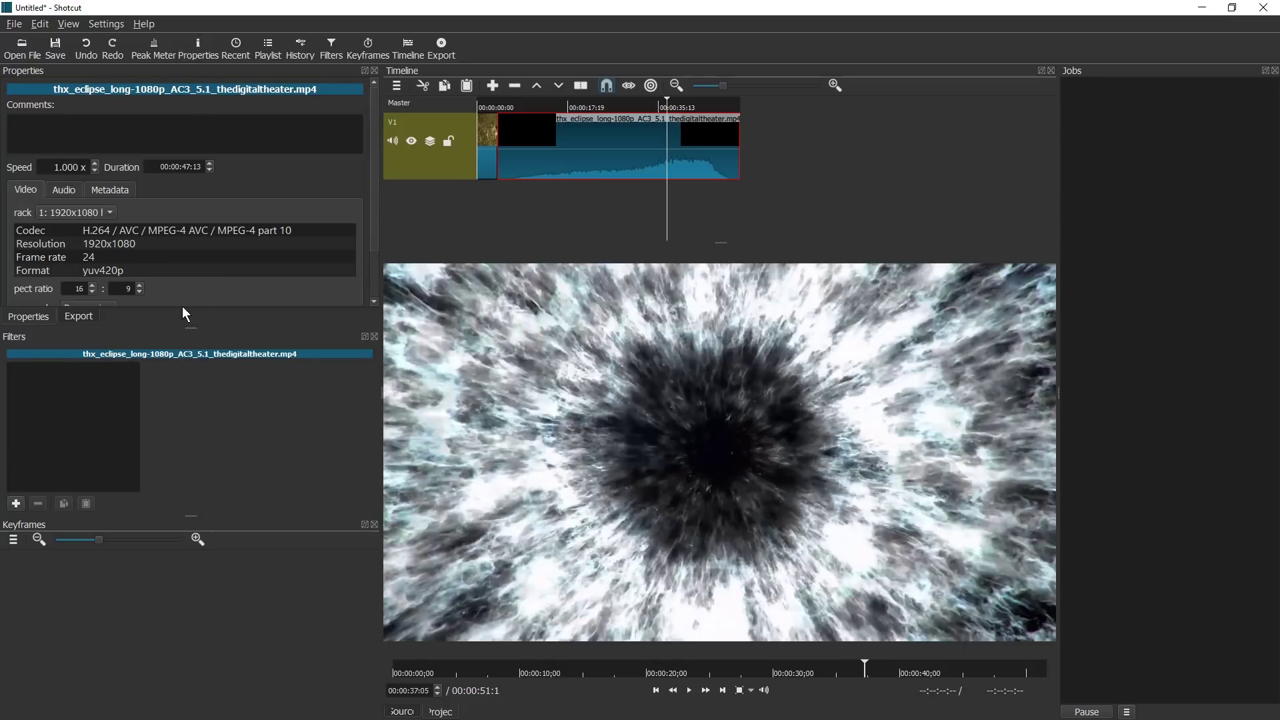
drag(188, 327, 186, 465)
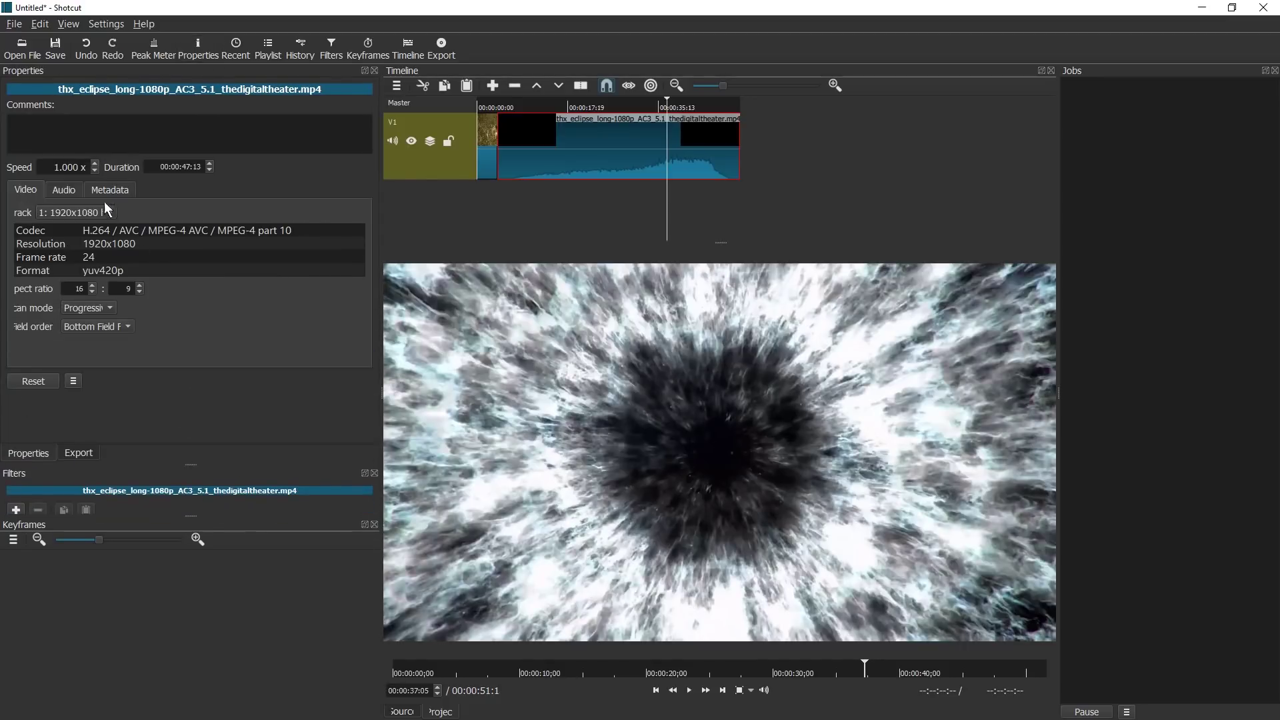
click(75, 186)
click(95, 214)
click(60, 213)
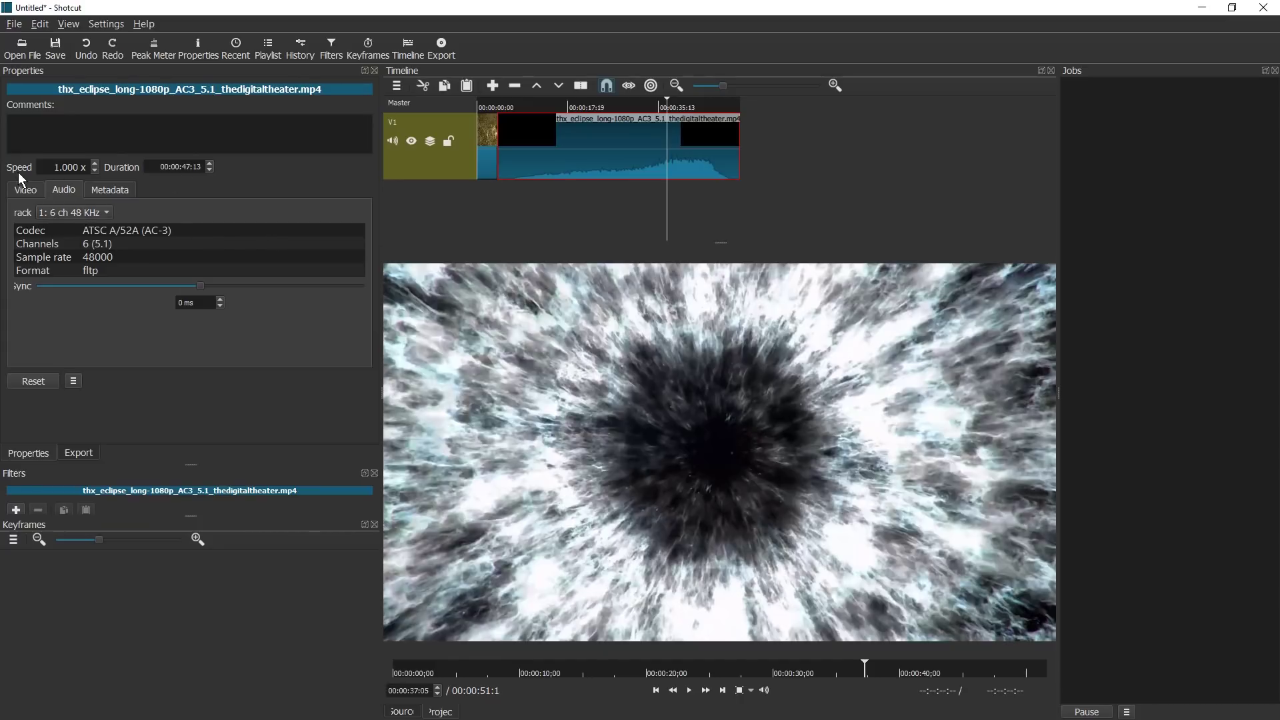
Set up the mp4 export's audio with 6 (5.1) channels.
click(442, 50)
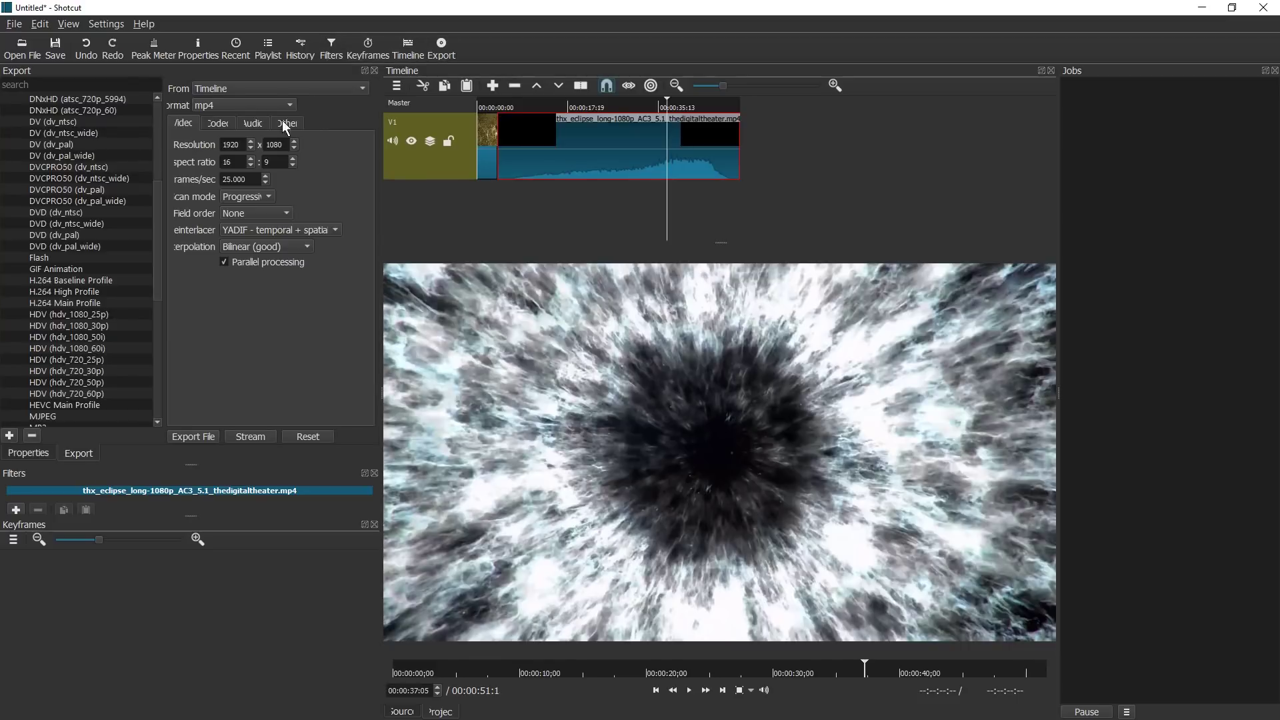
drag(157, 210, 170, 146)
click(257, 122)
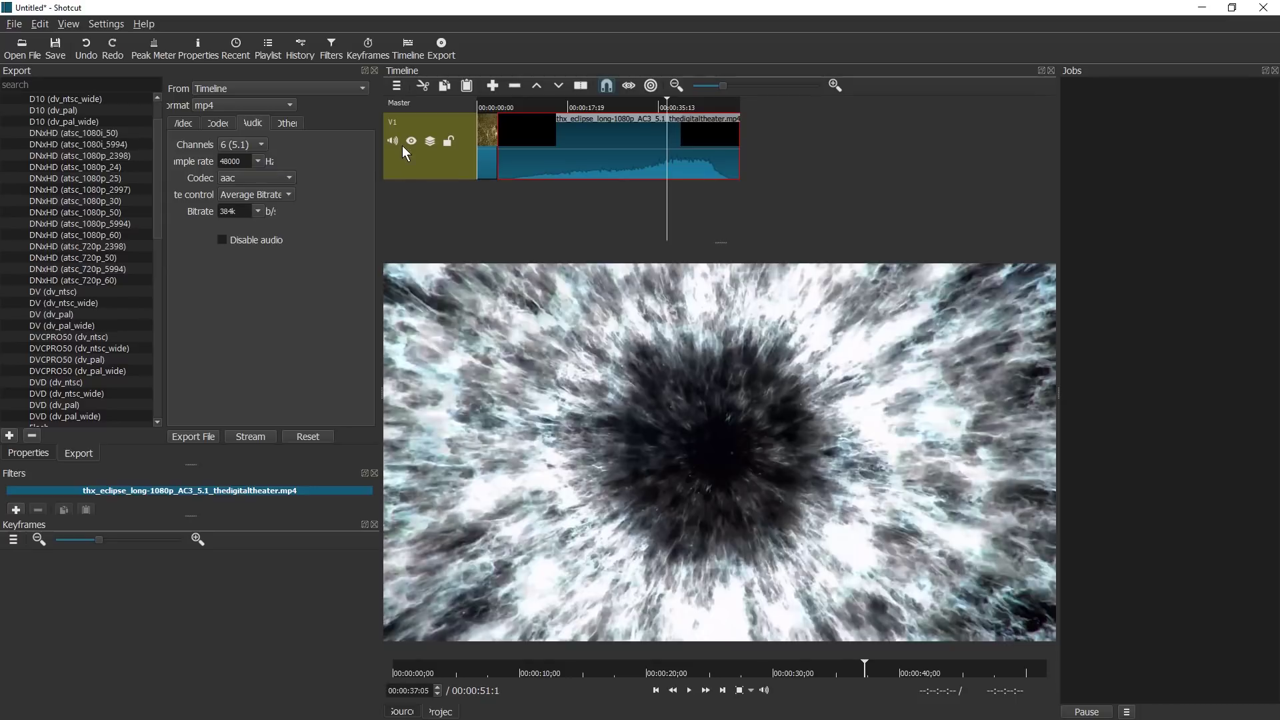
Split the THX clip at 00:00:34:18 and remove its first part along with the lion image from track V1.
click(654, 107)
key(s)
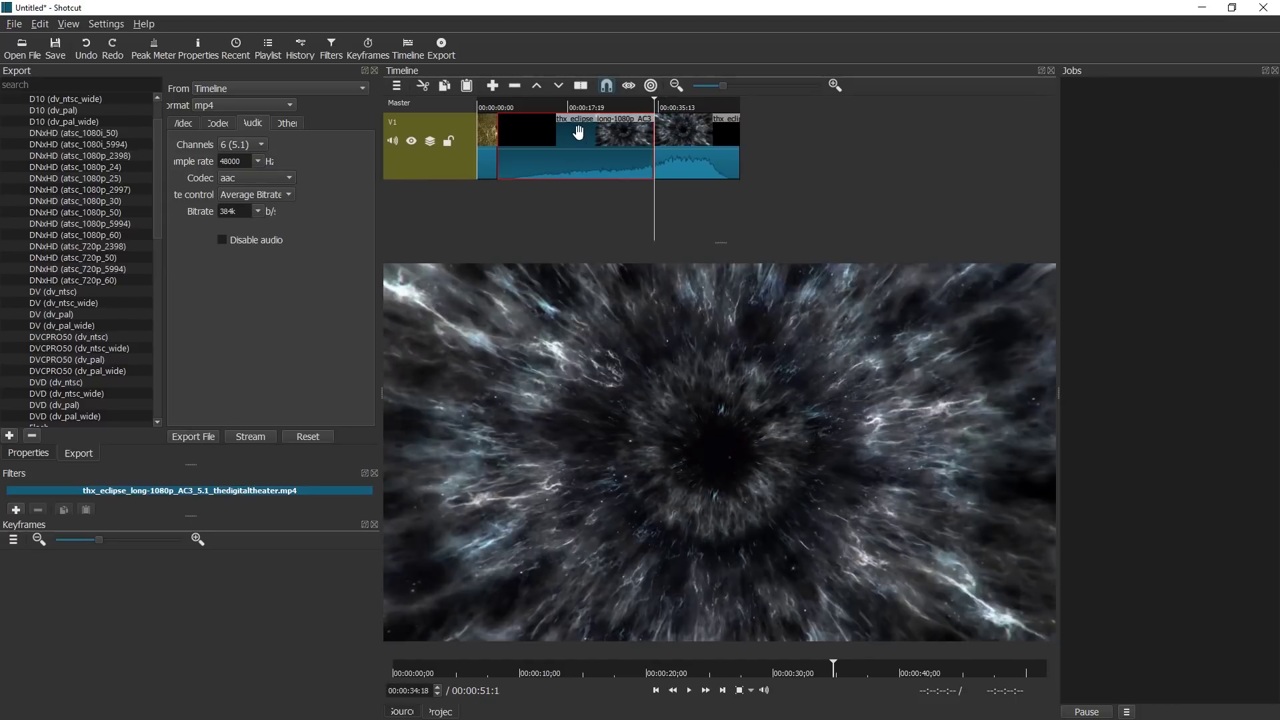
right_click(573, 132)
click(600, 172)
right_click(505, 133)
click(533, 172)
Cut the remaining THX clip at 00:00:05:14 and remove everything after the cut.
click(506, 104)
right_click(552, 130)
click(582, 170)
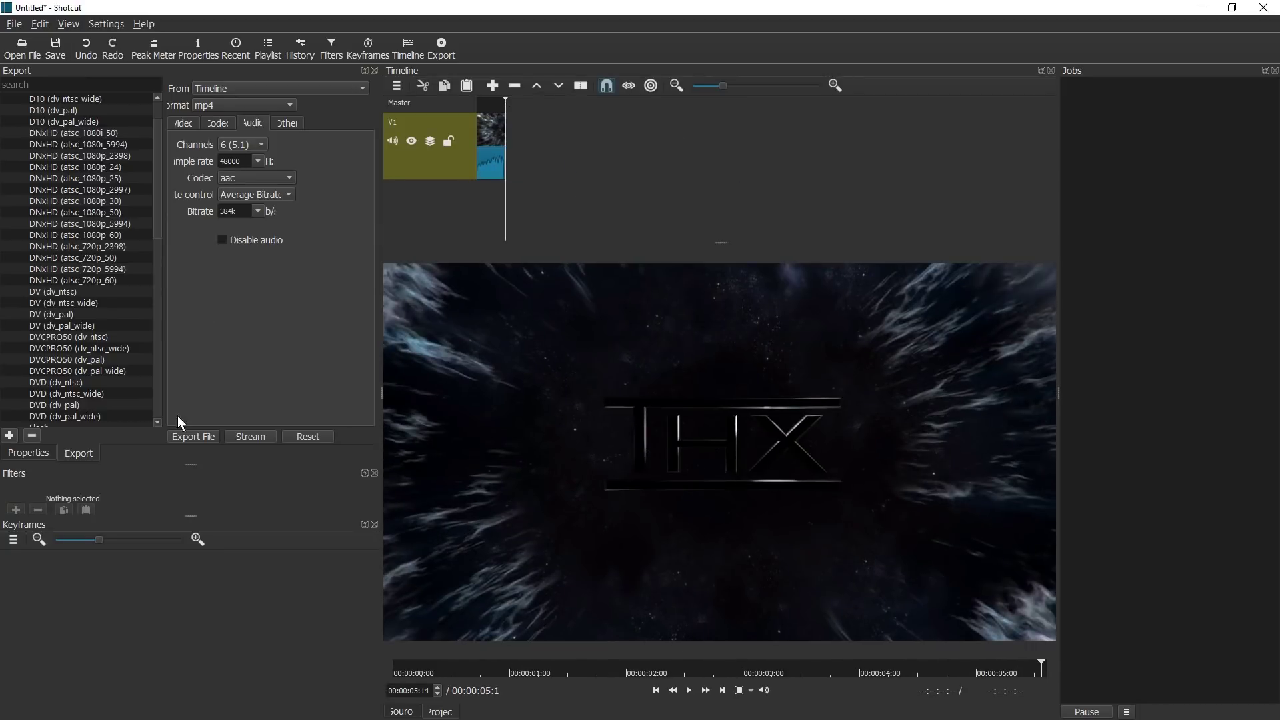
Export the timeline as 5point1.mp4 in the Subscribe! folder.
click(193, 436)
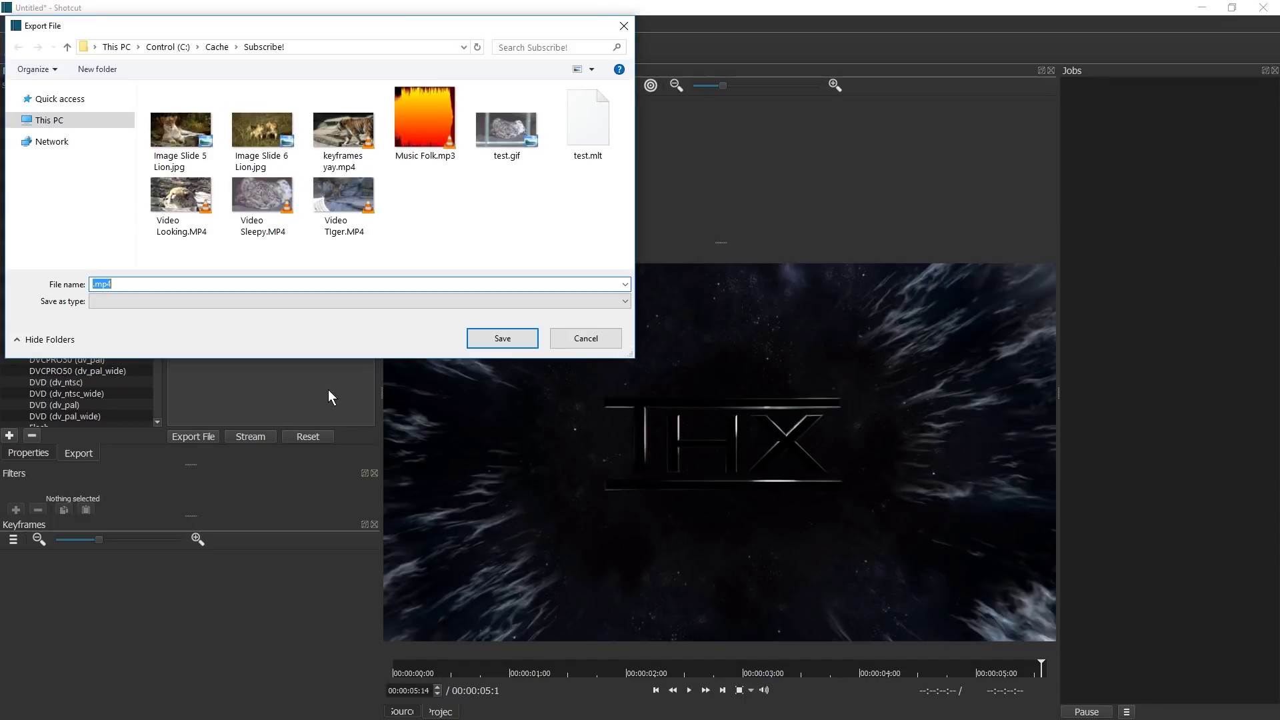
key(Home)
text(5point1)
key(Return)
click(691, 396)
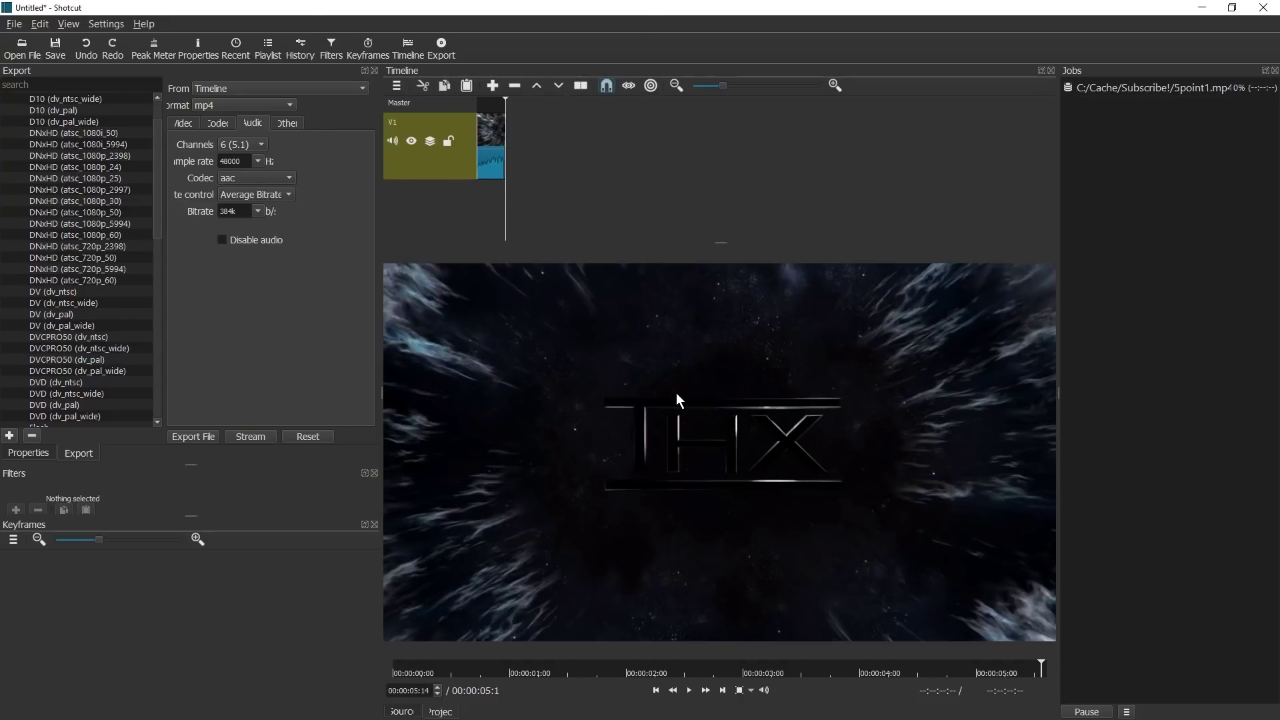
Switch to the Subscribe! folder in File Explorer, play 5point1.mp4 in VLC media player and pause it near the start.
key(alt+Tab)
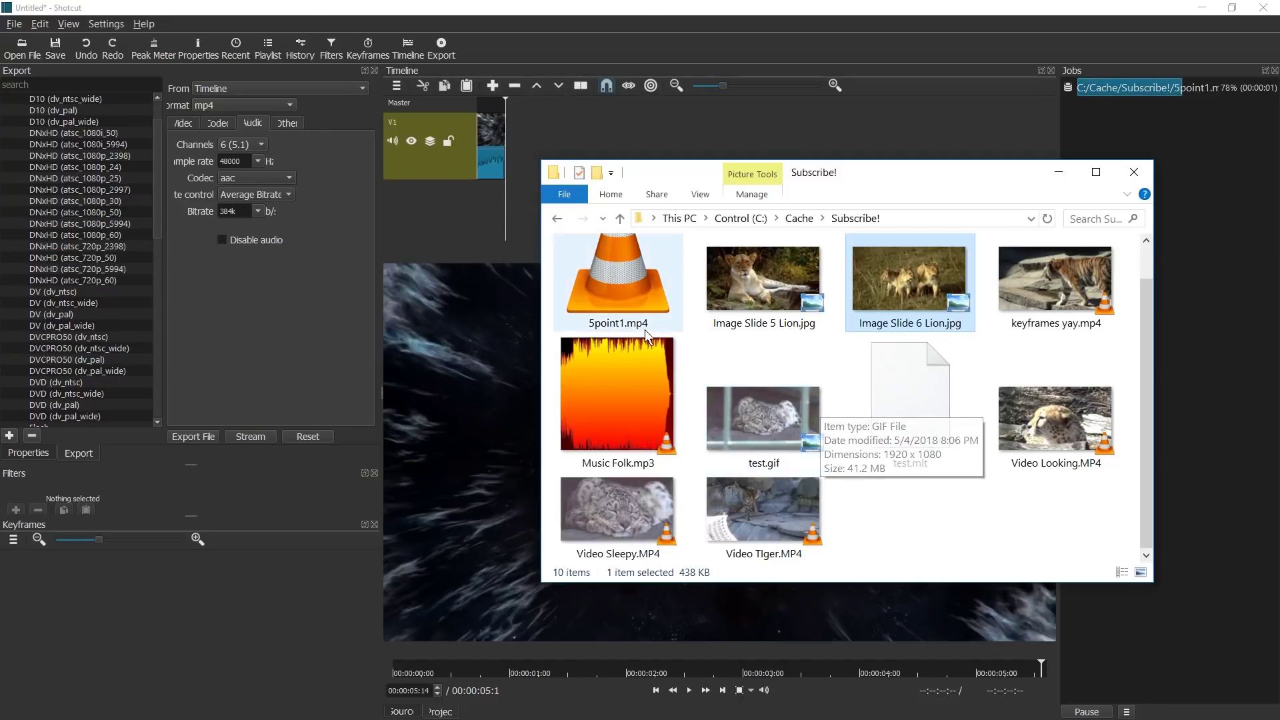
scroll(657, 329, up, 1)
click(650, 348)
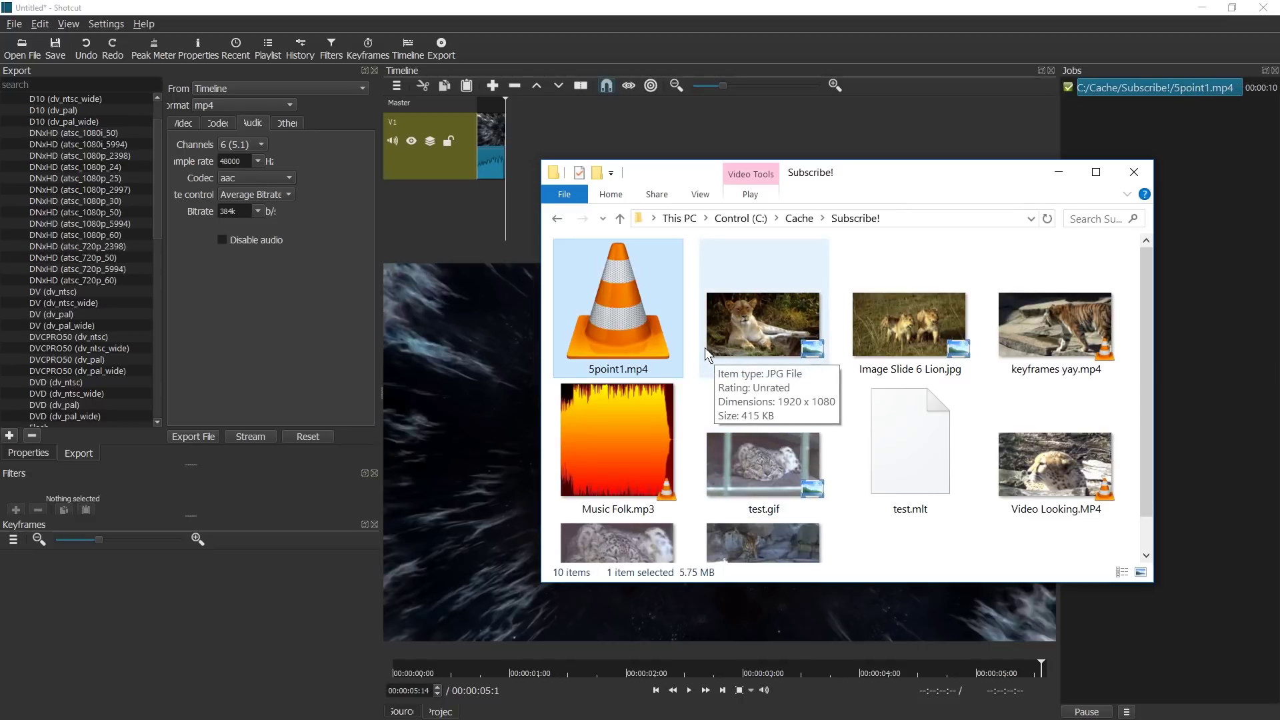
double_click(632, 314)
key(space)
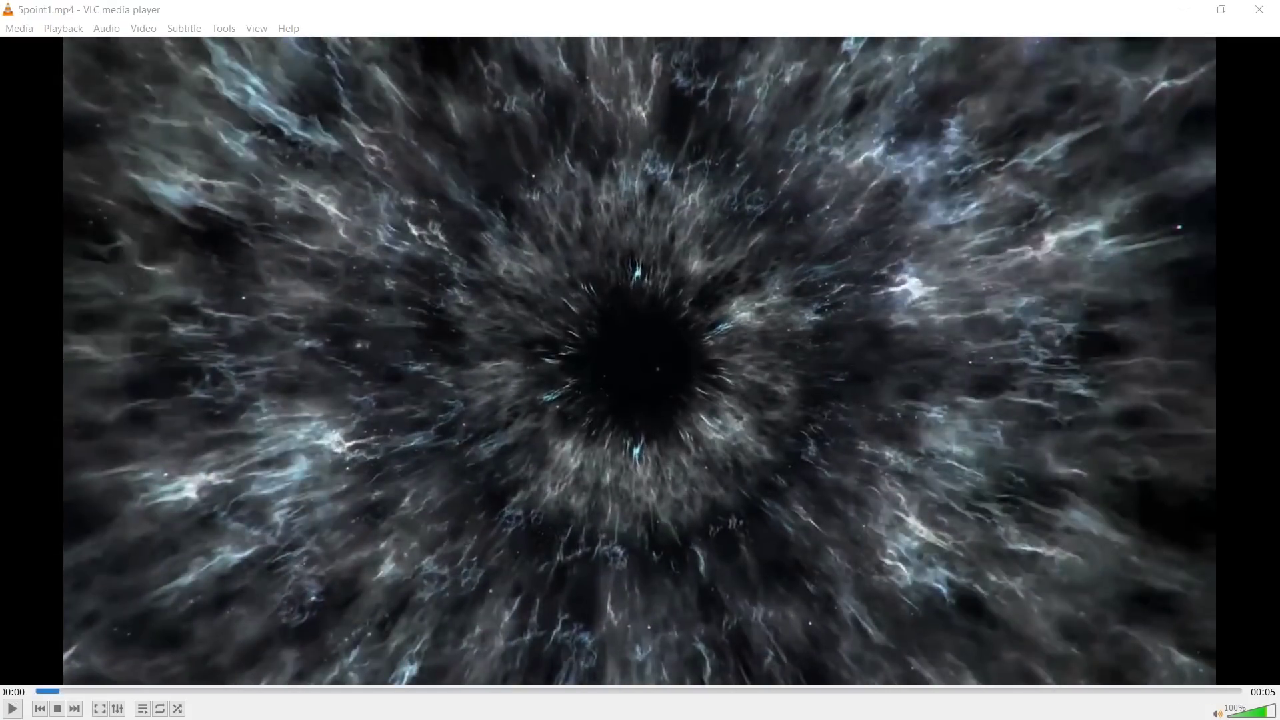
Examine the codec details of 5point1.mp4, especially the audio stream's channels, and close VLC media player.
key(ctrl+i)
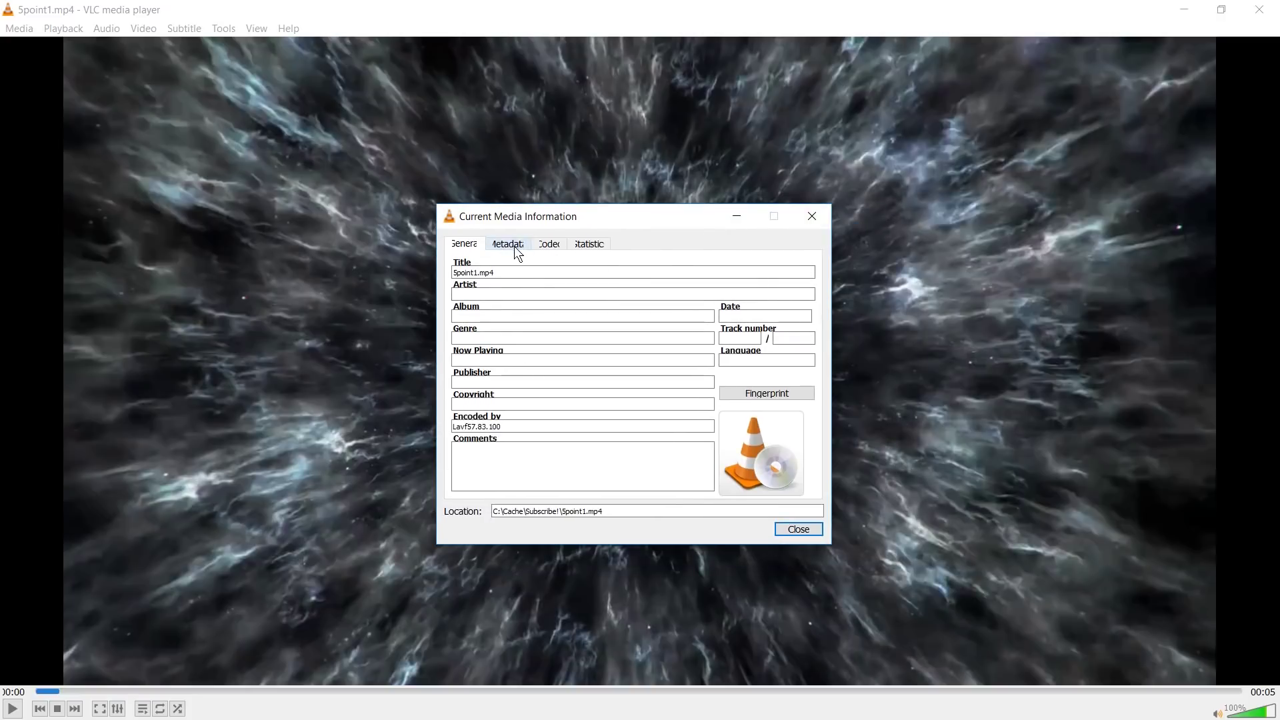
click(555, 244)
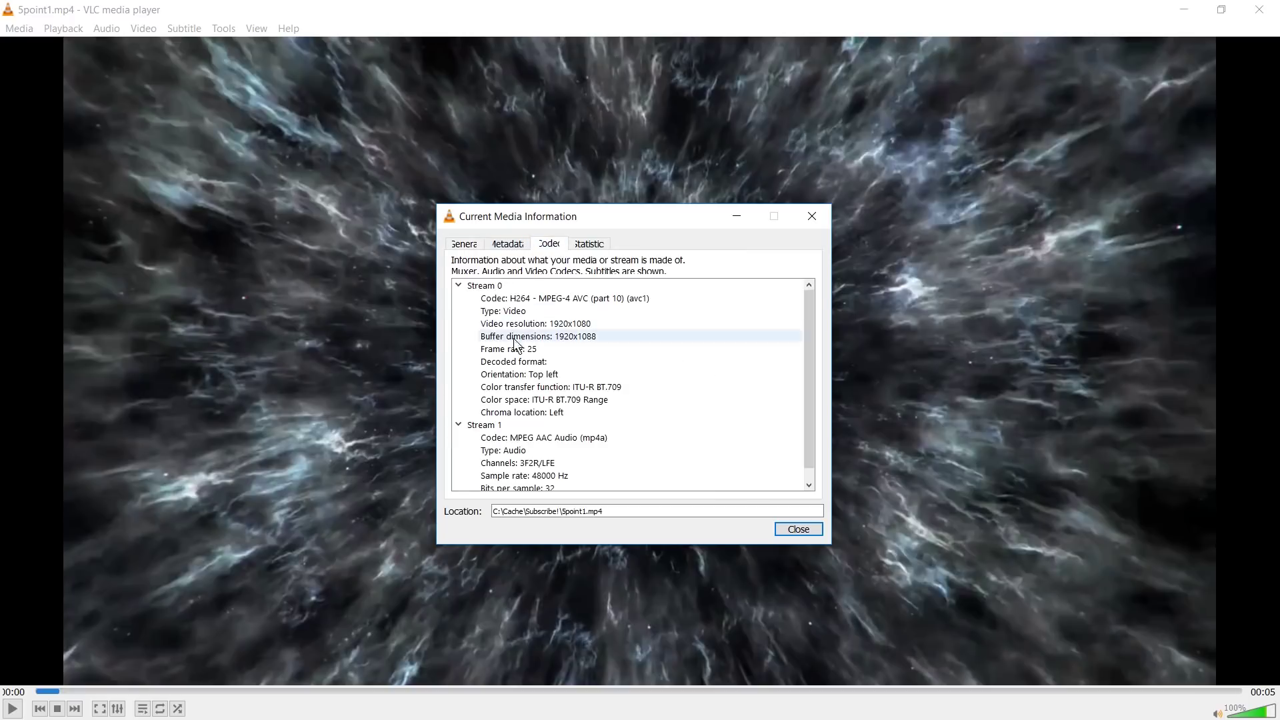
scroll(544, 383, down, 1)
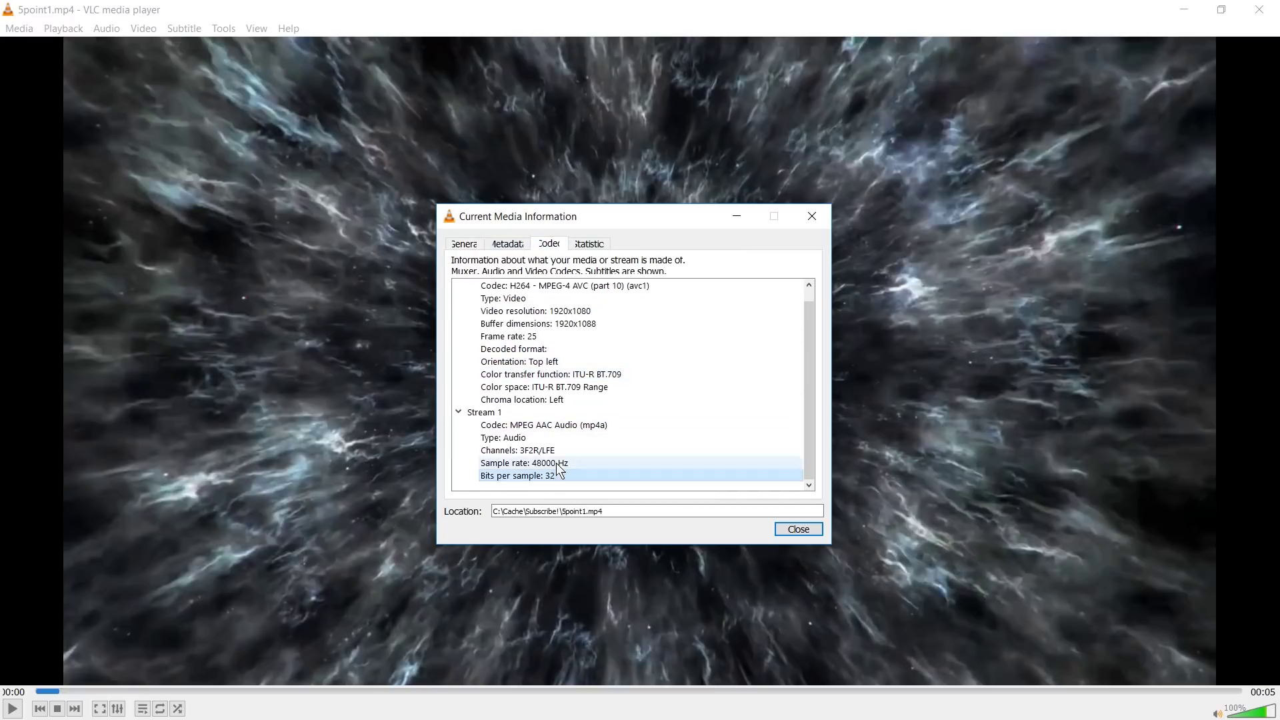
click(536, 452)
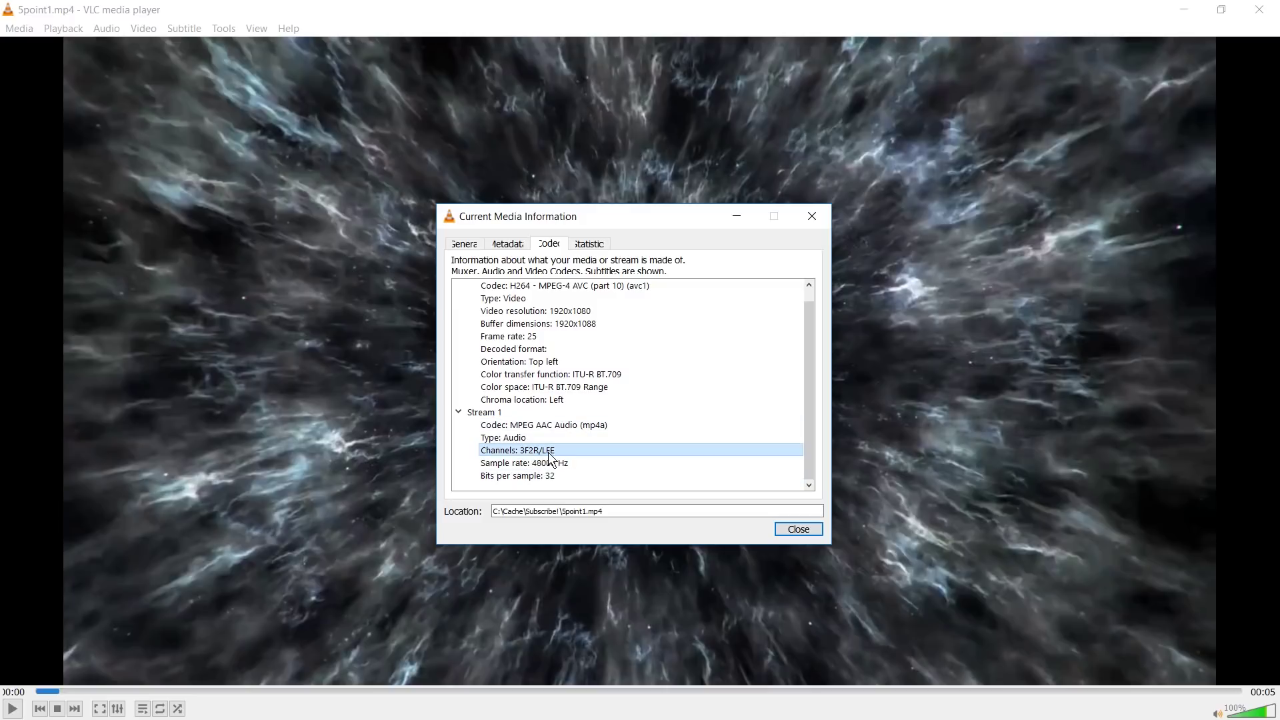
click(336, 382)
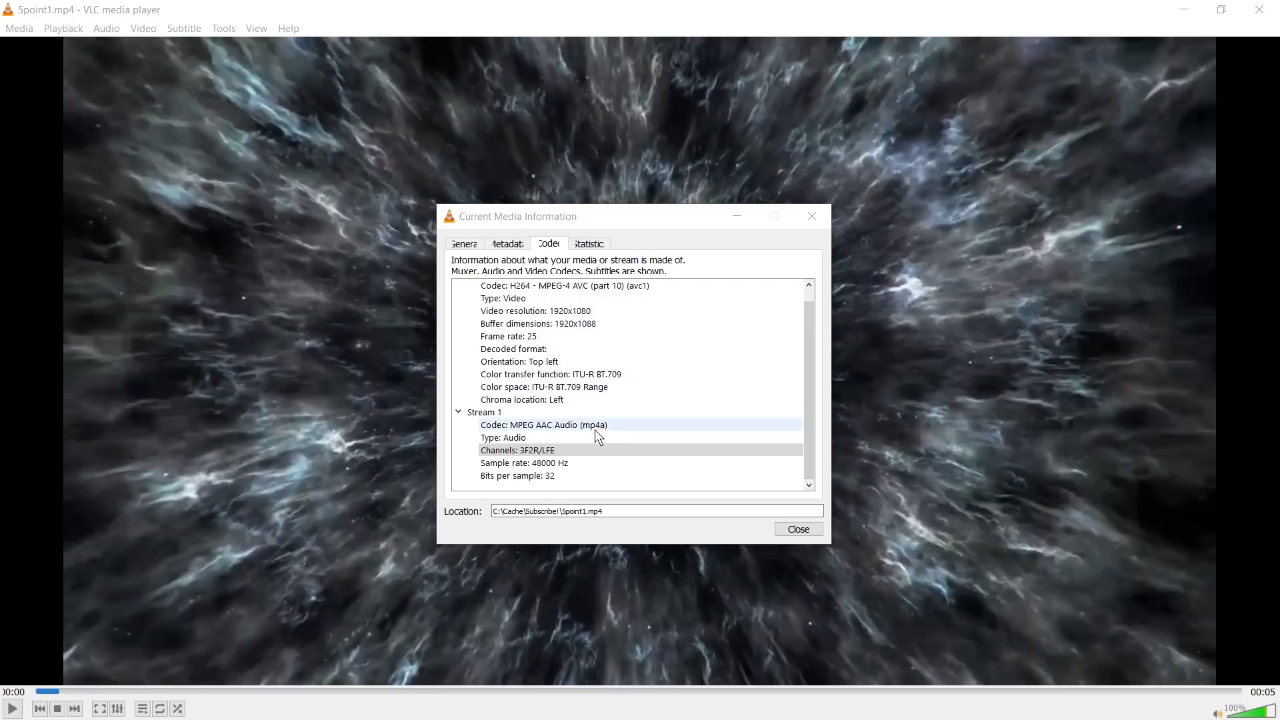
scroll(621, 304, up, 1)
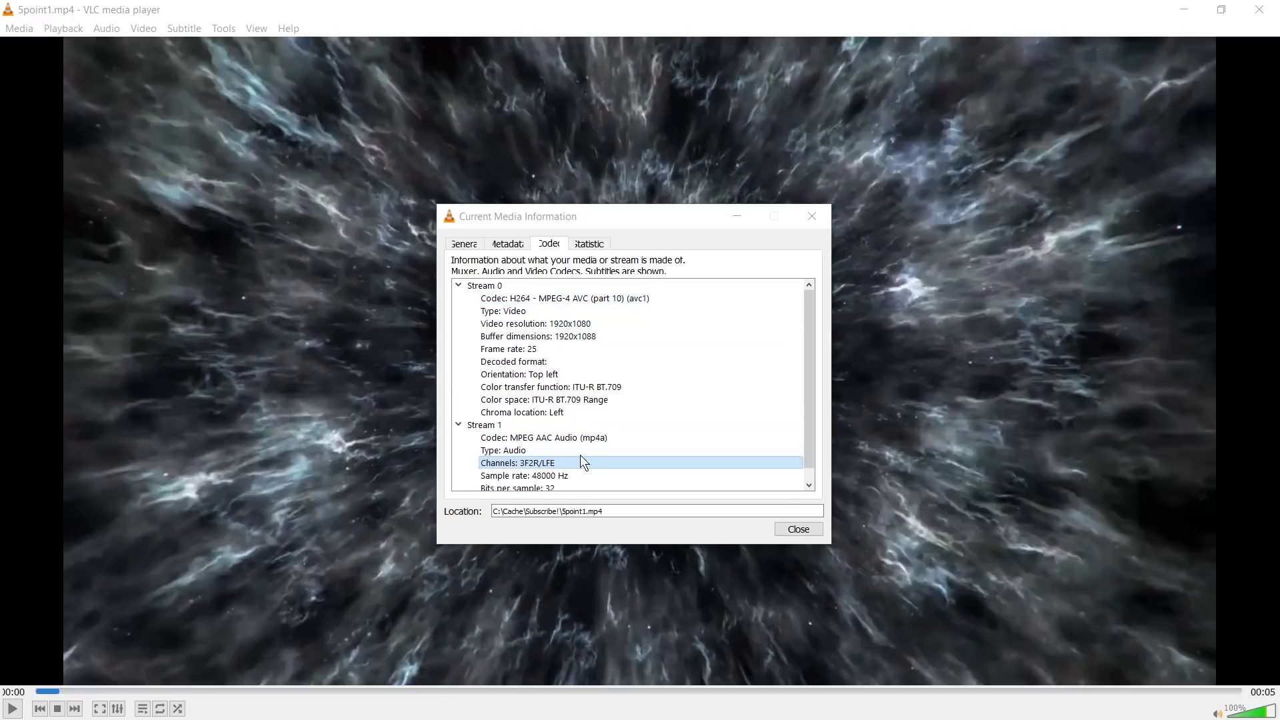
scroll(610, 397, down, 1)
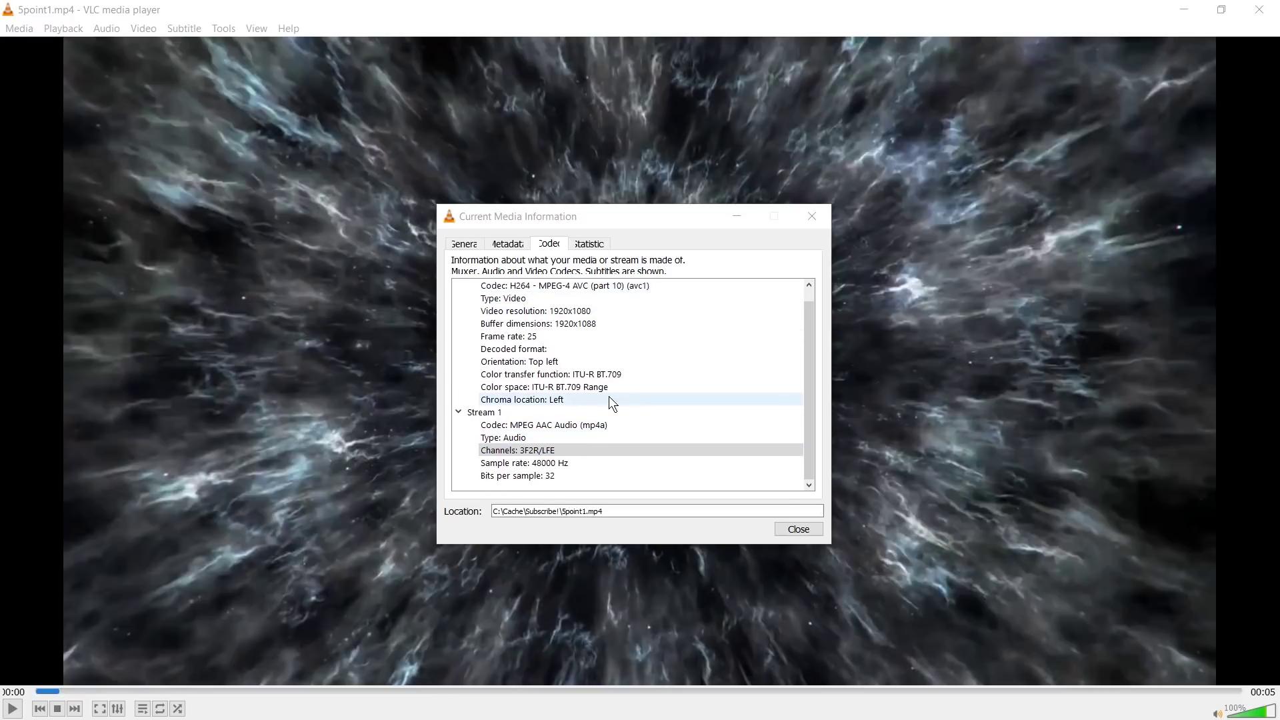
click(813, 216)
click(1259, 10)
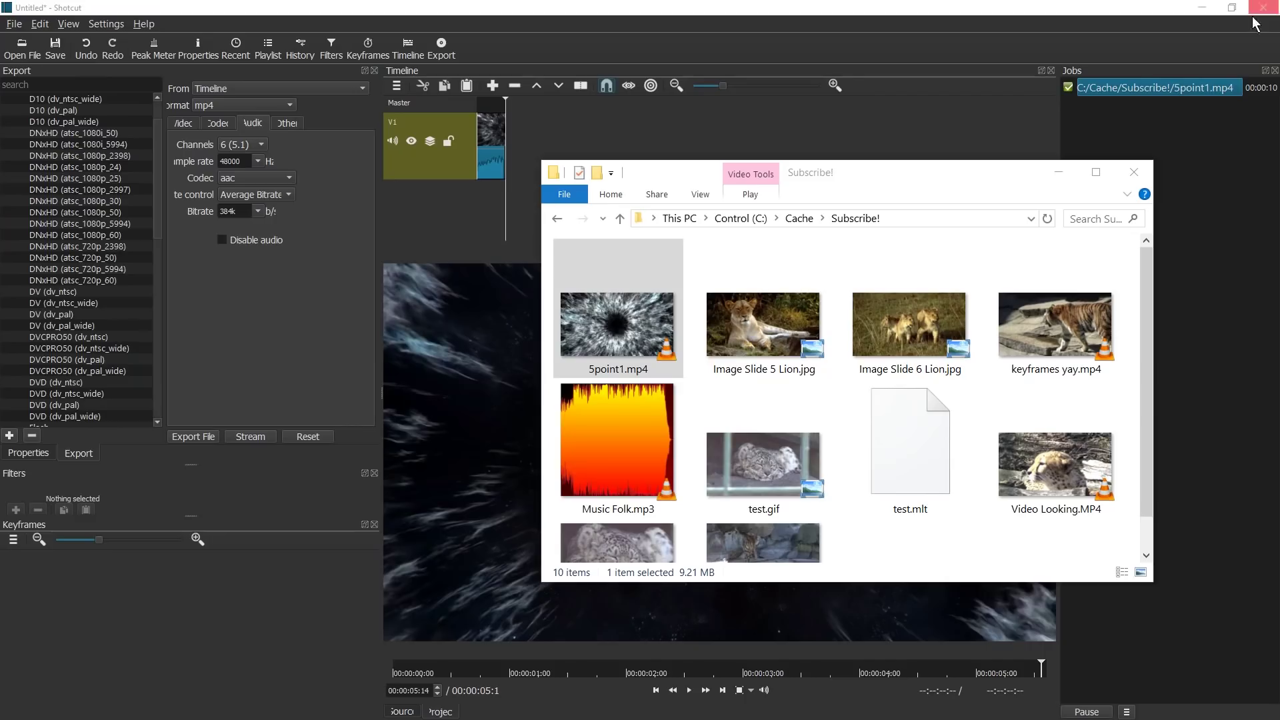
Add 5point1.mp4 to Shotcut's track V1 after a gap behind the THX clip and check its audio and video properties.
drag(627, 345, 572, 141)
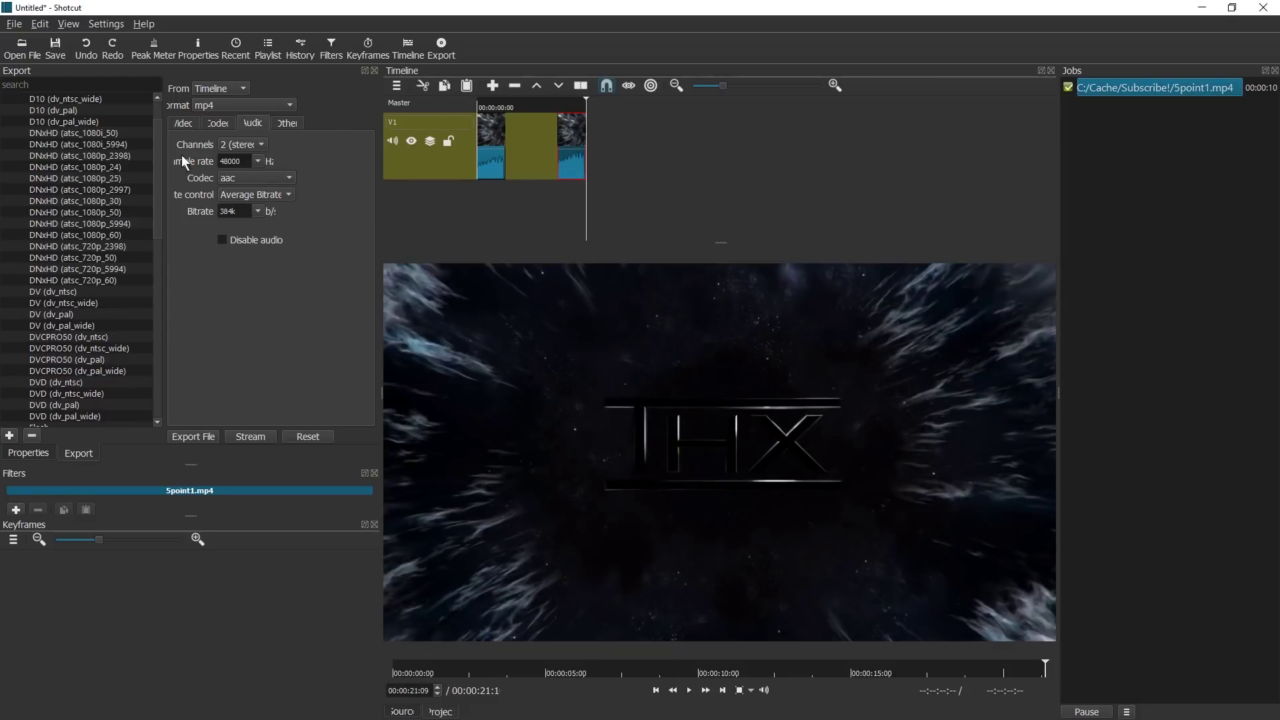
click(196, 51)
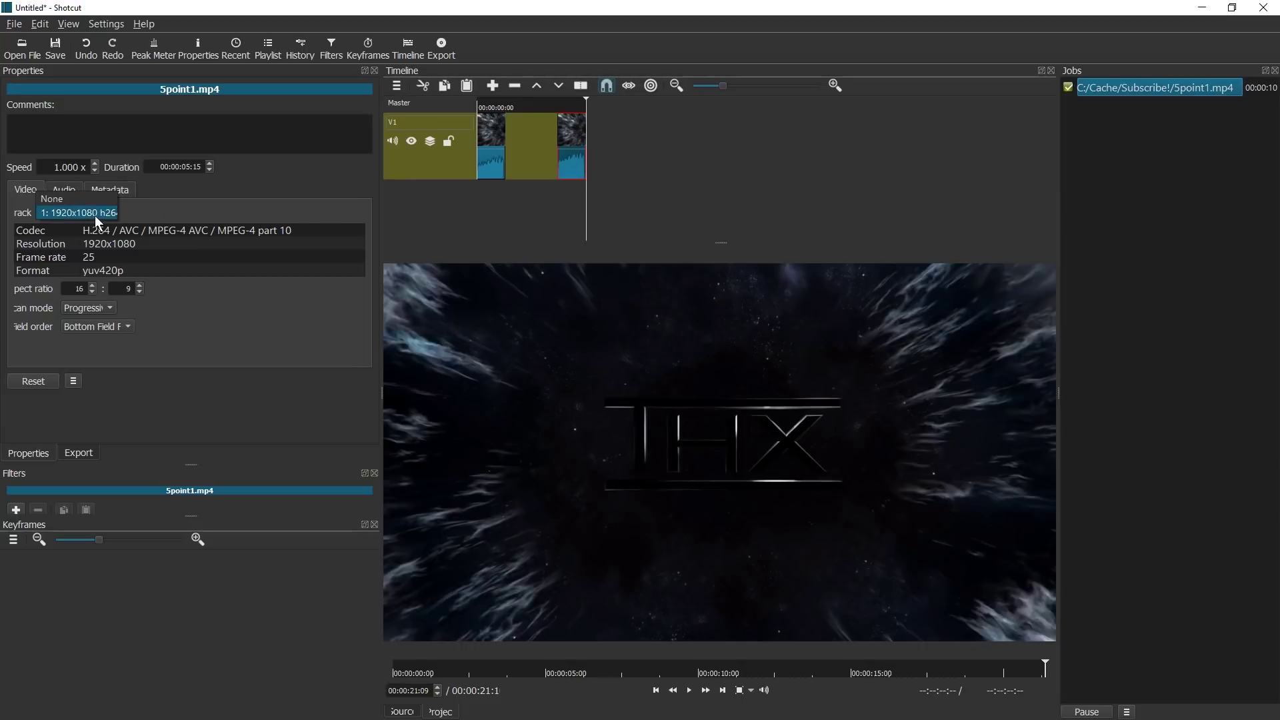
click(65, 190)
click(78, 216)
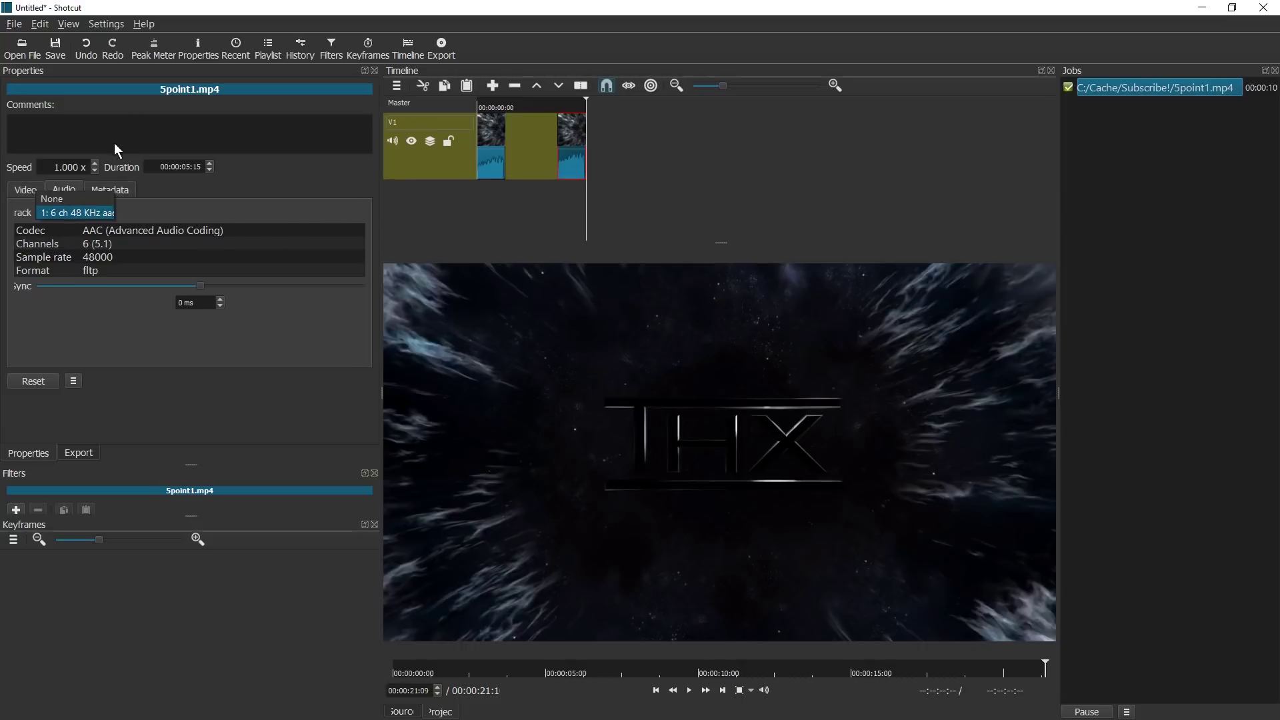
click(30, 194)
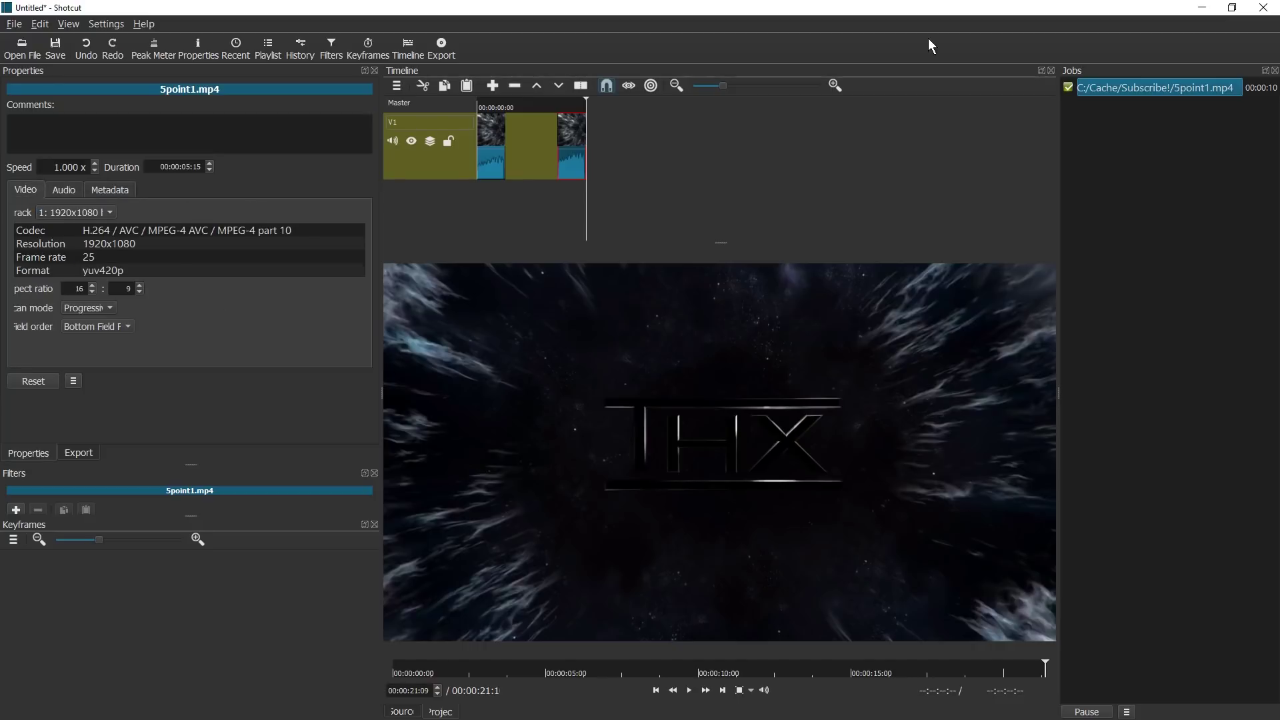
View Shotcut's version information, close it, and restore the maximized window to a smaller floating one.
click(143, 24)
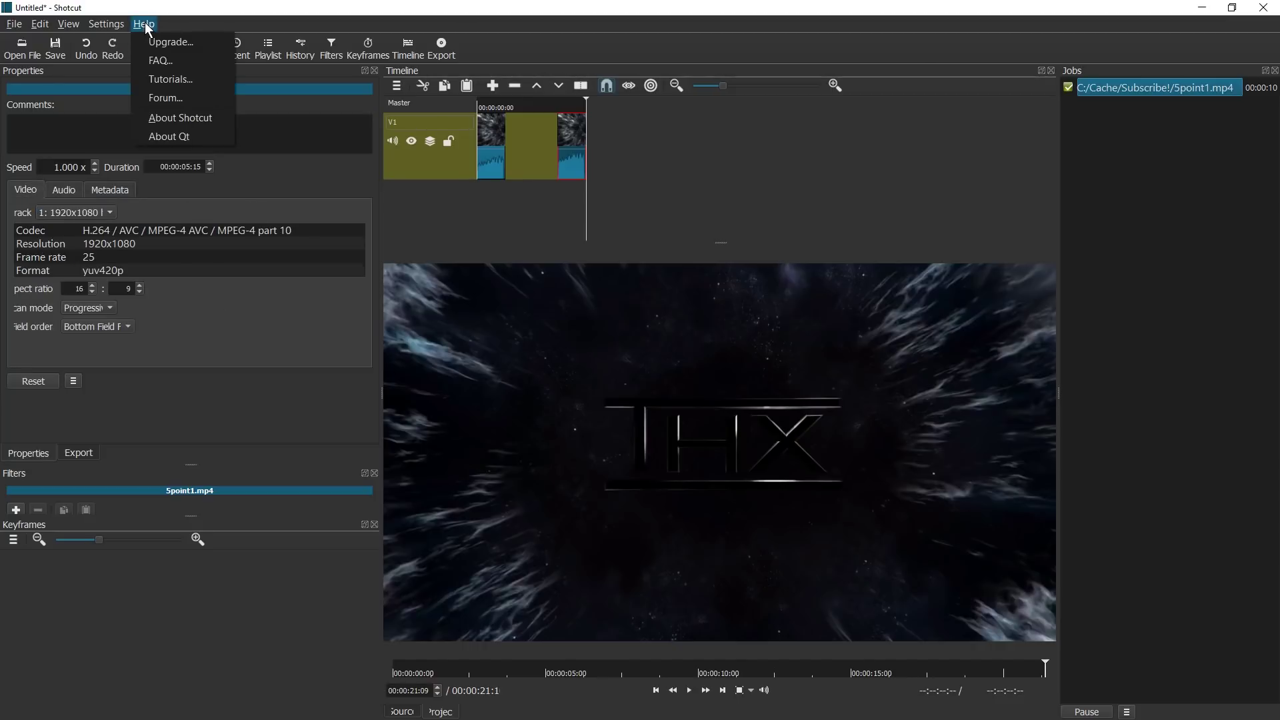
click(183, 121)
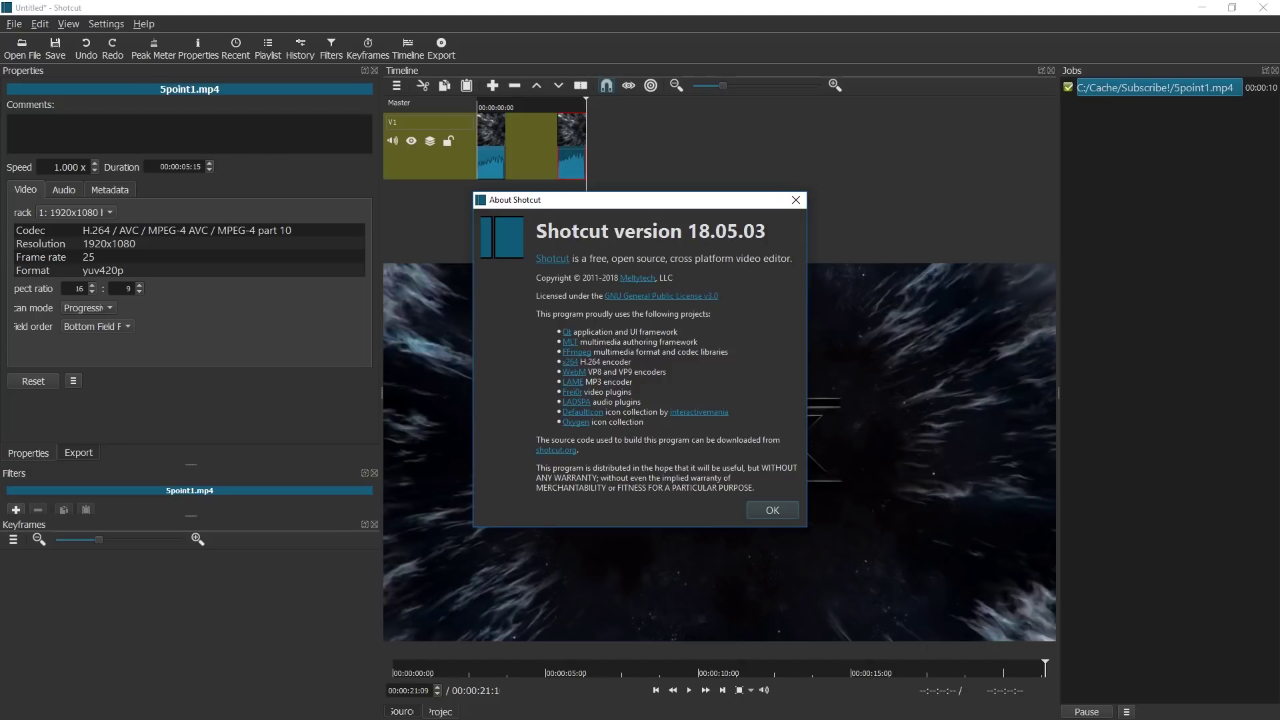
click(793, 204)
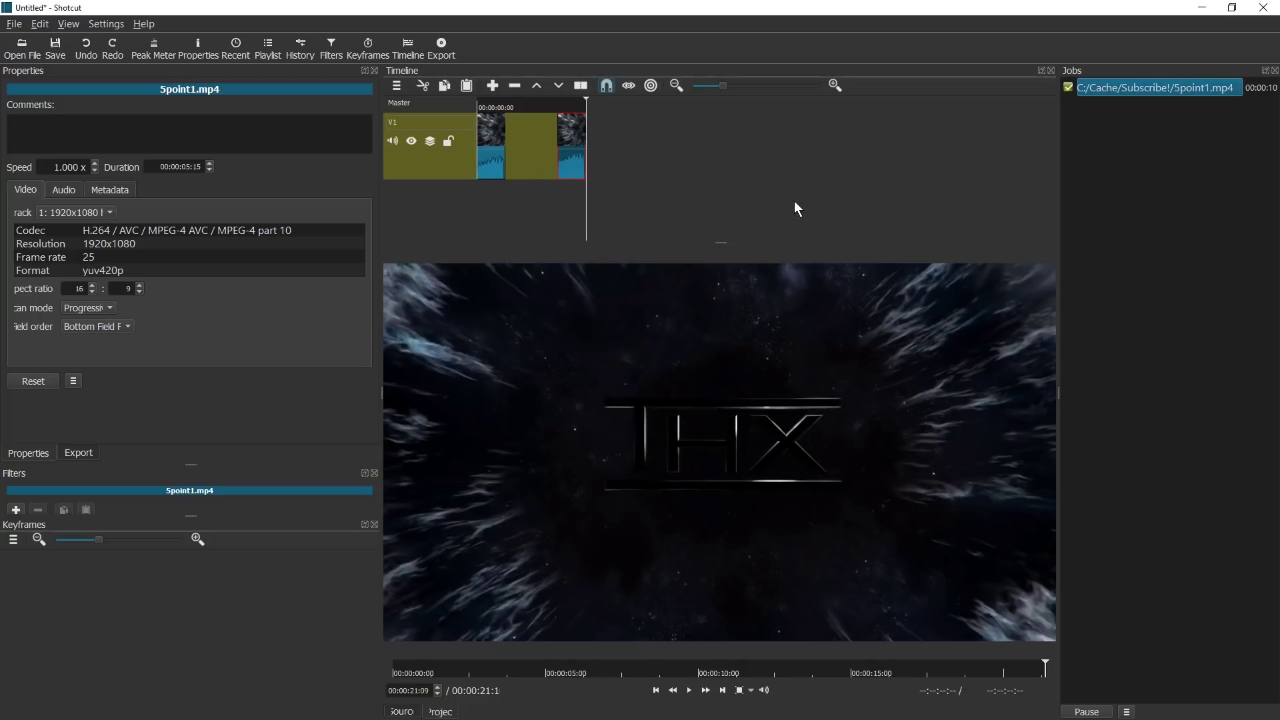
drag(703, 14, 839, 154)
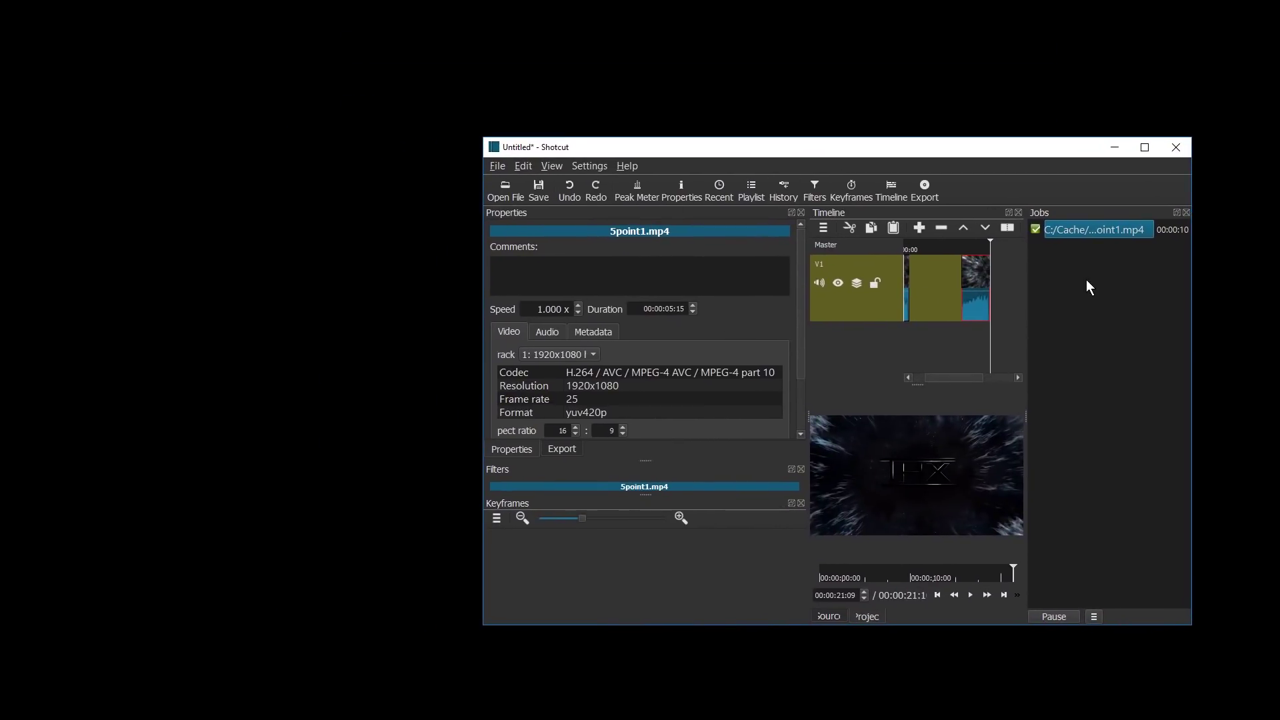